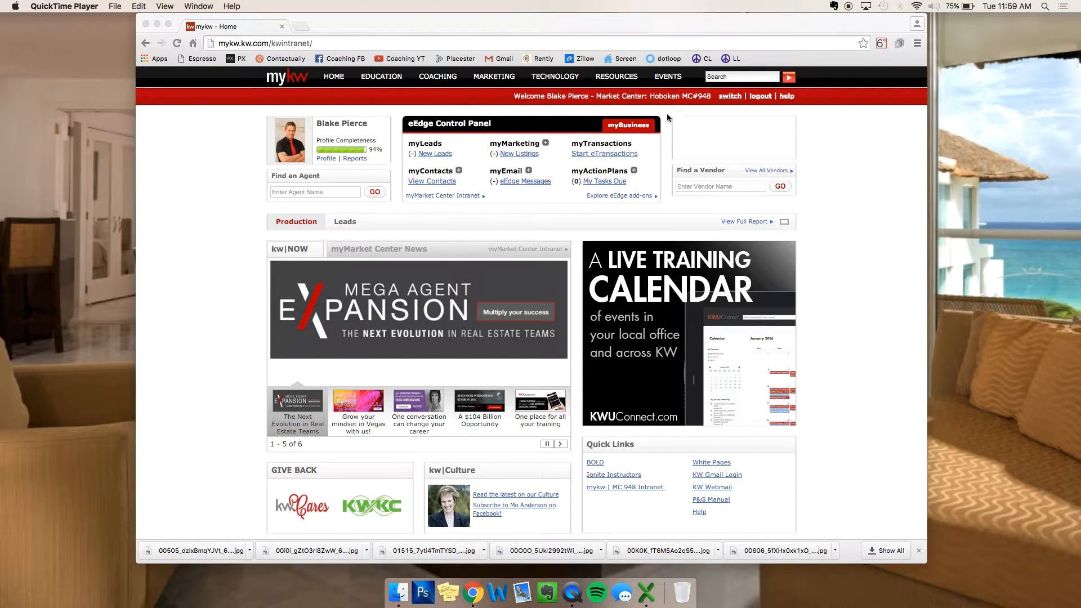
# Step: Launch myTransactions > Start eTransactions from the eEdge Control Panel to reach the dotloop Loops page
pyautogui.click(607, 158)
pyautogui.click(606, 157)
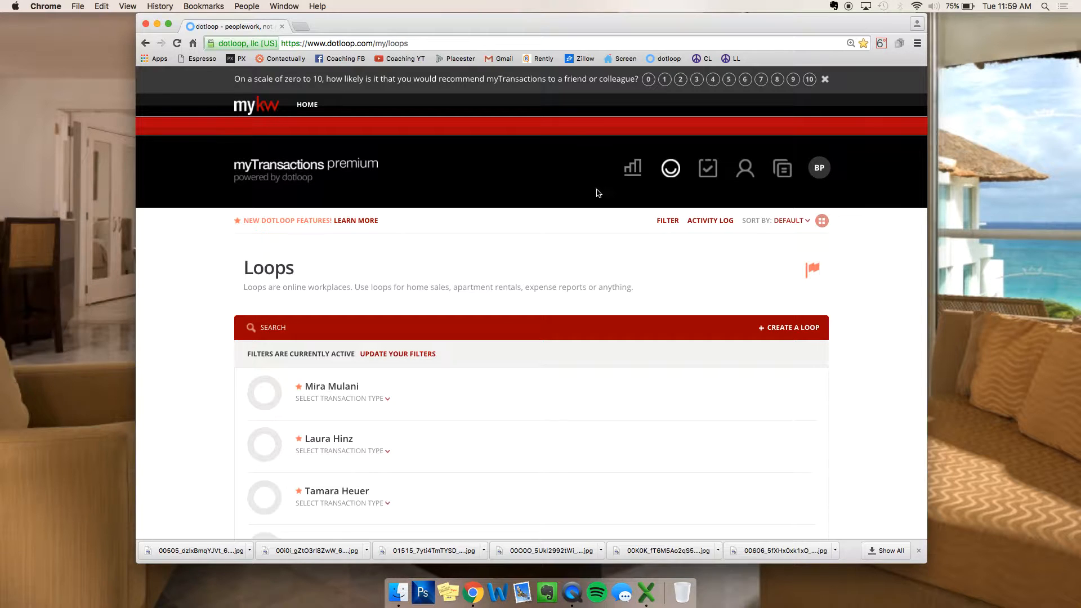
pyautogui.scroll(-8, 566, 294)
pyautogui.scroll(-15, 567, 297)
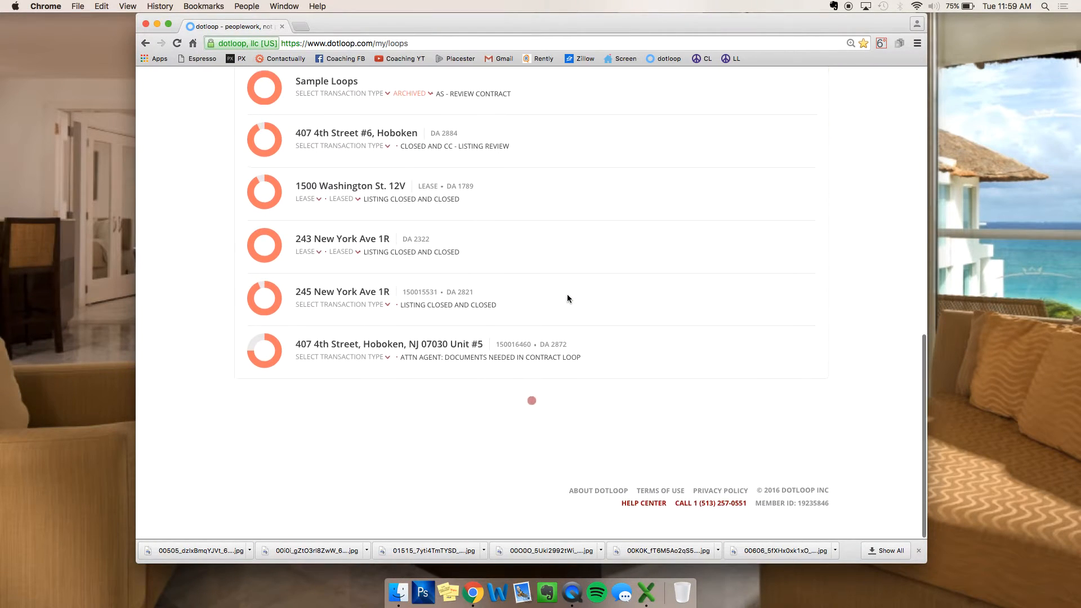
pyautogui.scroll(-10, 567, 298)
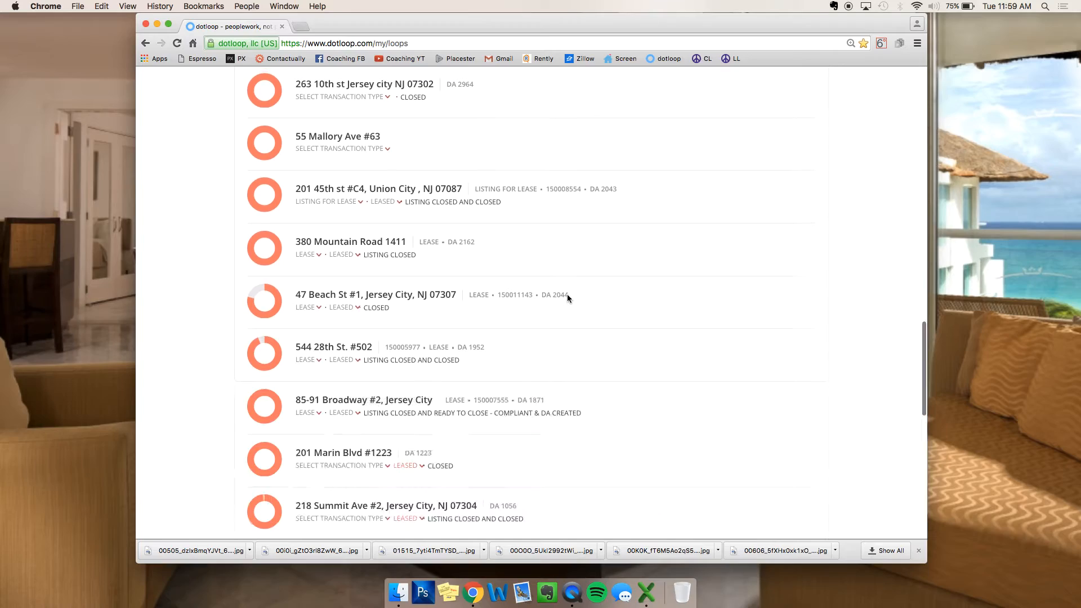
pyautogui.scroll(20, 567, 299)
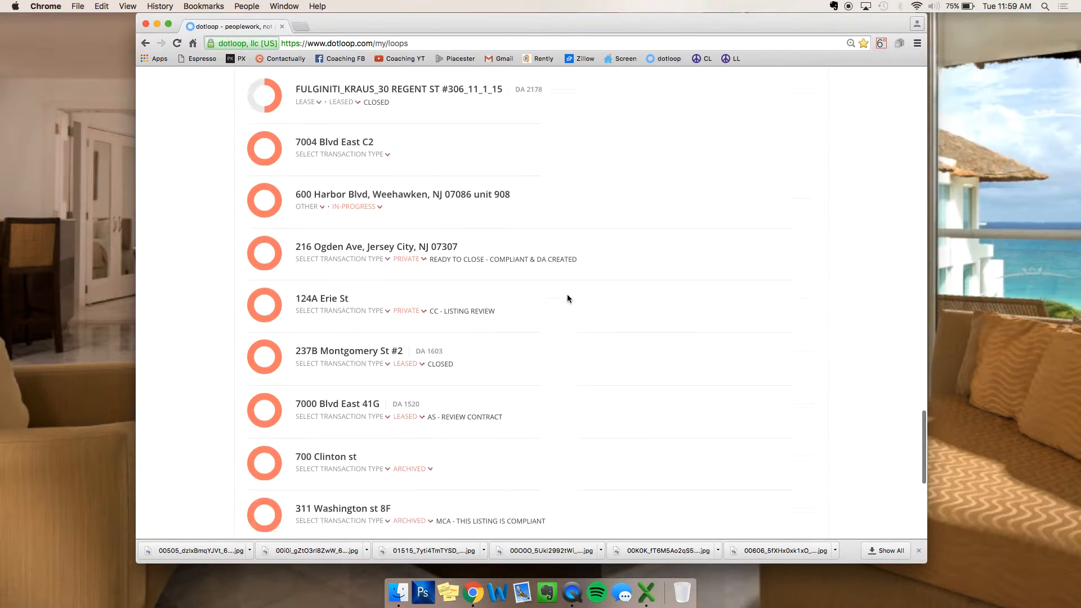
pyautogui.scroll(4, 566, 295)
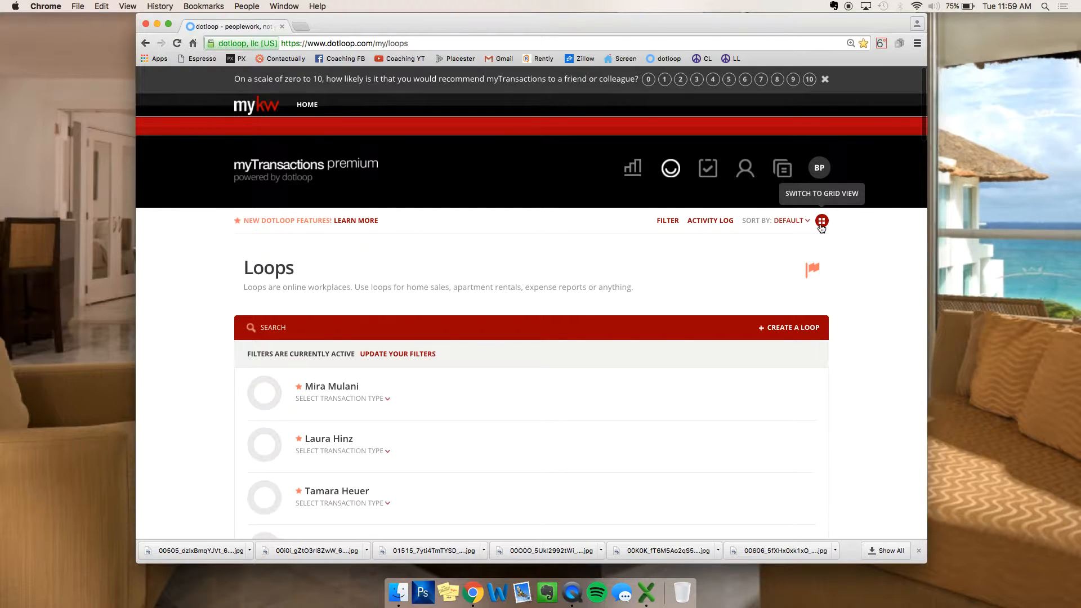
pyautogui.click(821, 221)
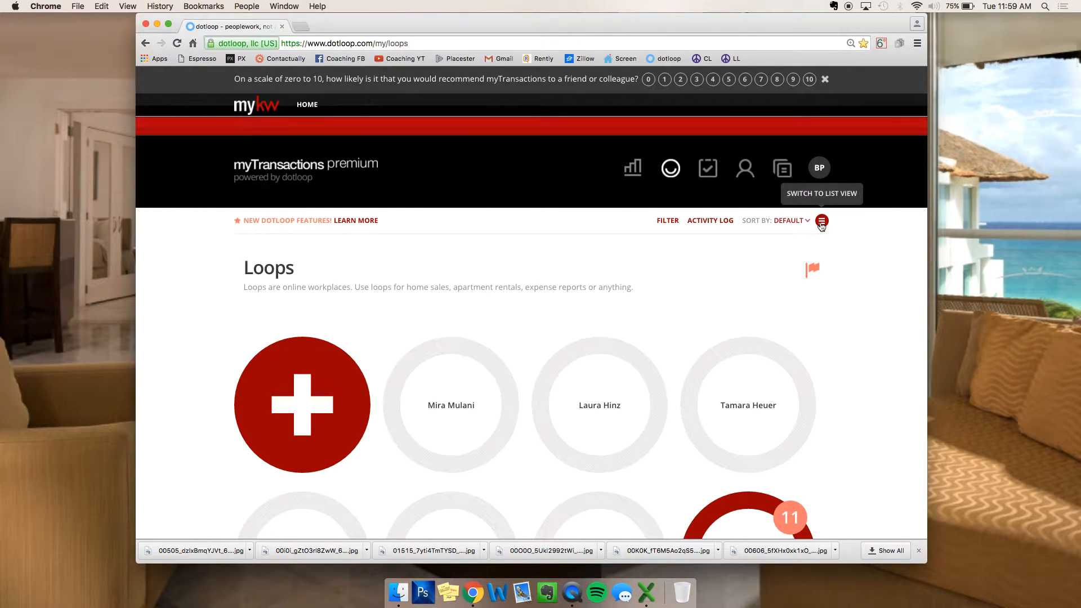
pyautogui.click(821, 221)
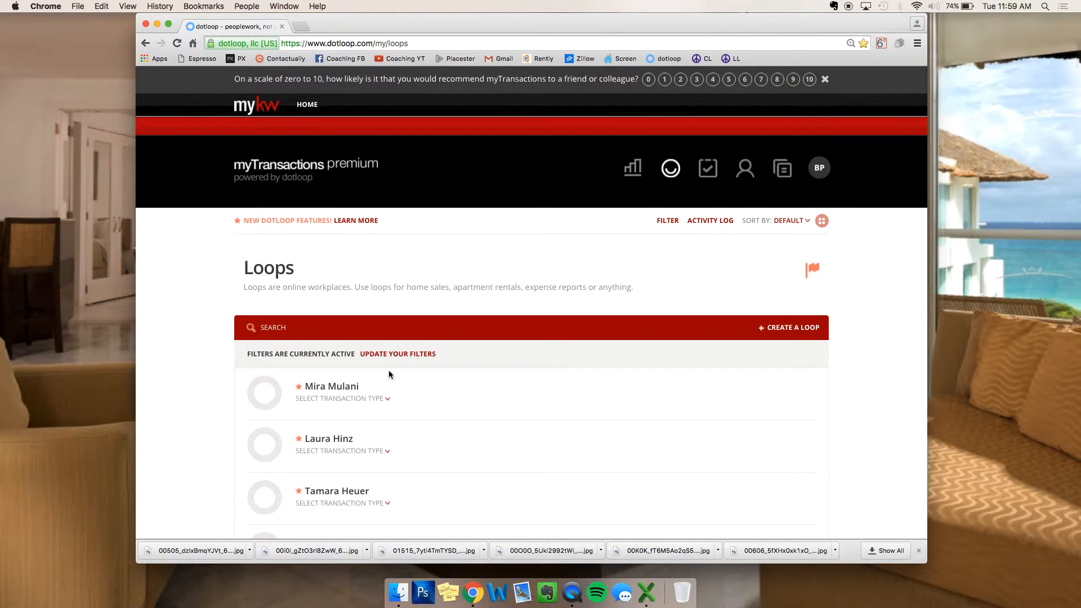
pyautogui.click(304, 337)
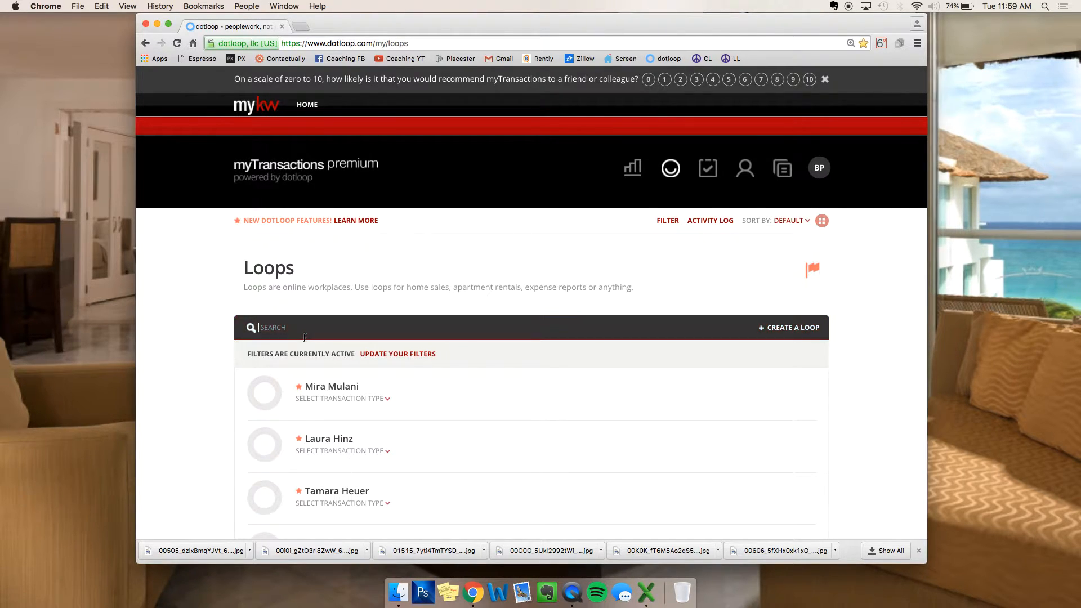
pyautogui.click(664, 223)
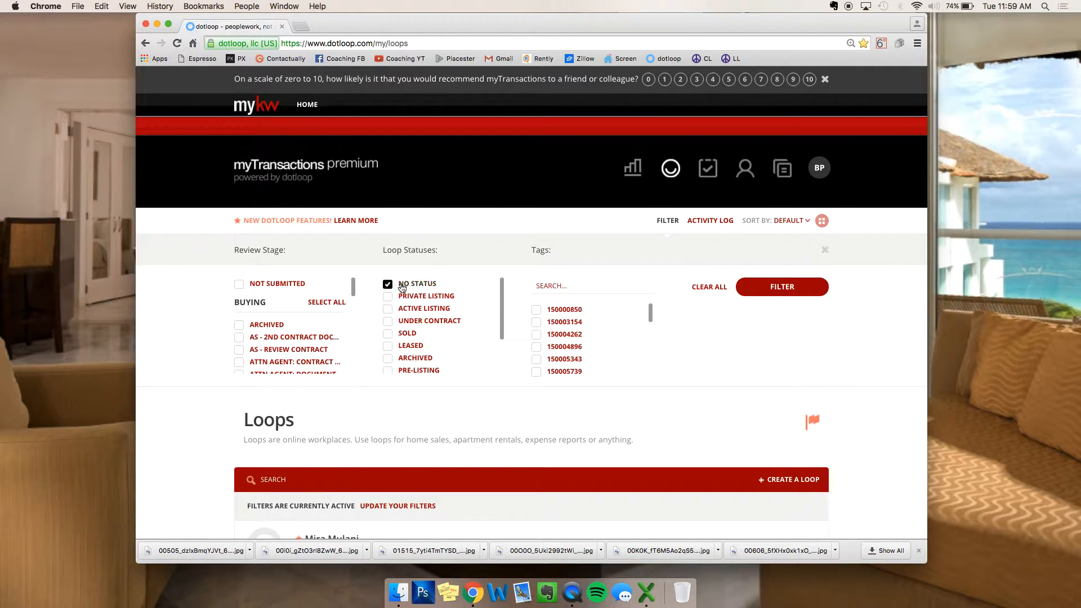
pyautogui.scroll(-3, 413, 306)
pyautogui.scroll(2, 419, 314)
pyautogui.scroll(2, 420, 313)
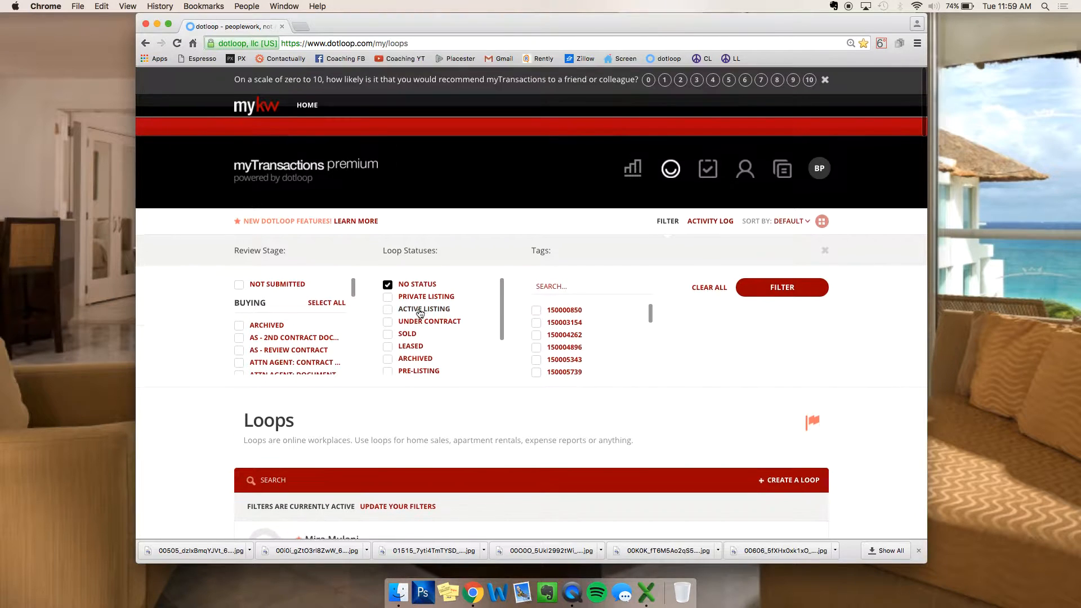
pyautogui.click(780, 290)
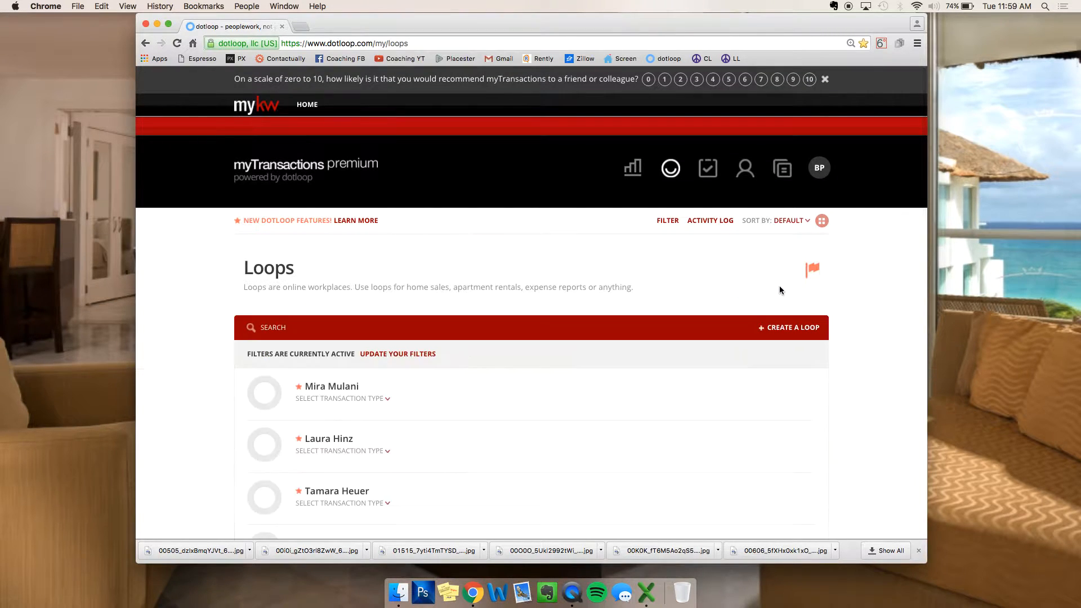
pyautogui.click(361, 324)
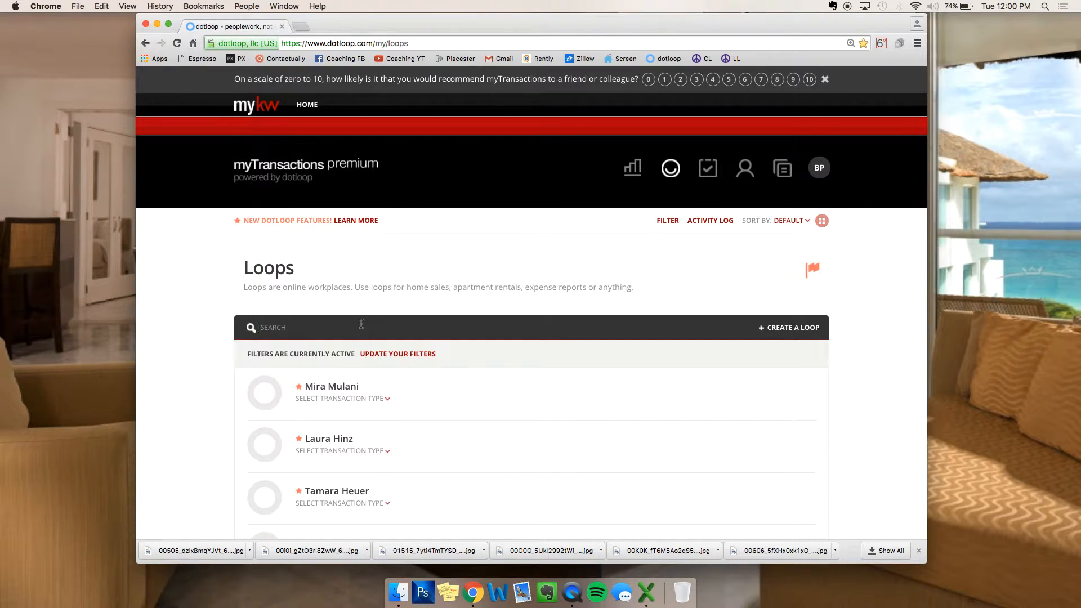
pyautogui.write('511')
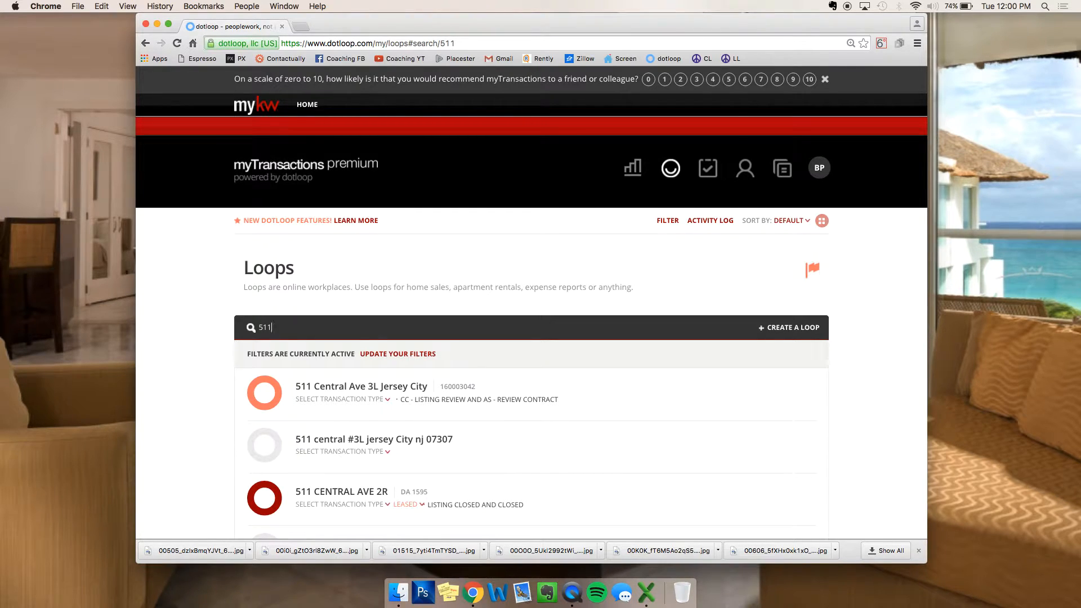
pyautogui.press('BackSpace')
pyautogui.press('BackSpace')
pyautogui.press('BackSpace')
pyautogui.write('2608')
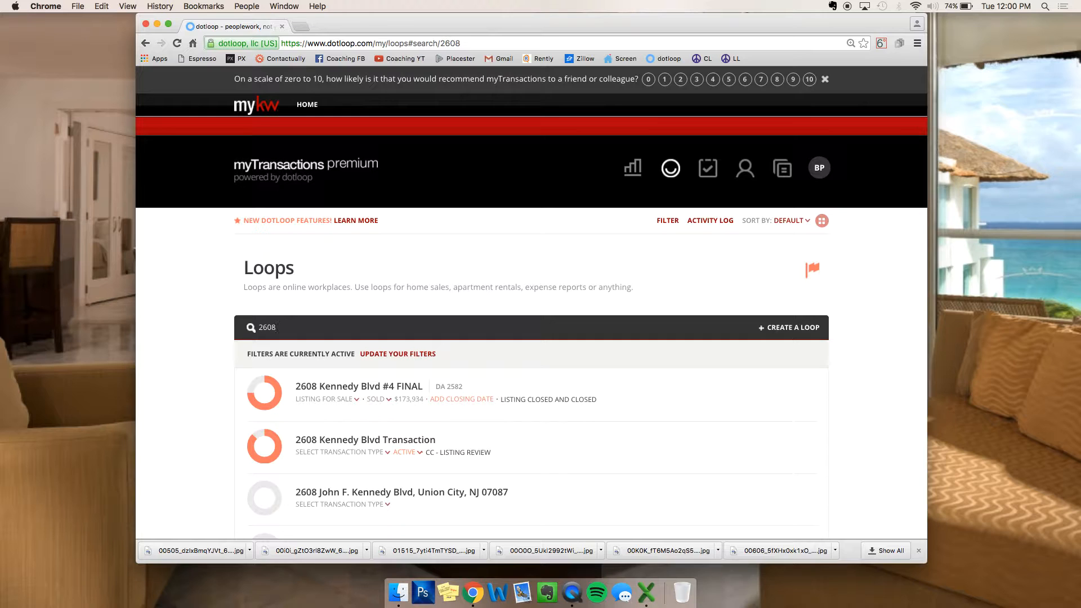
pyautogui.press('BackSpace')
pyautogui.press('BackSpace')
pyautogui.press('BackSpace')
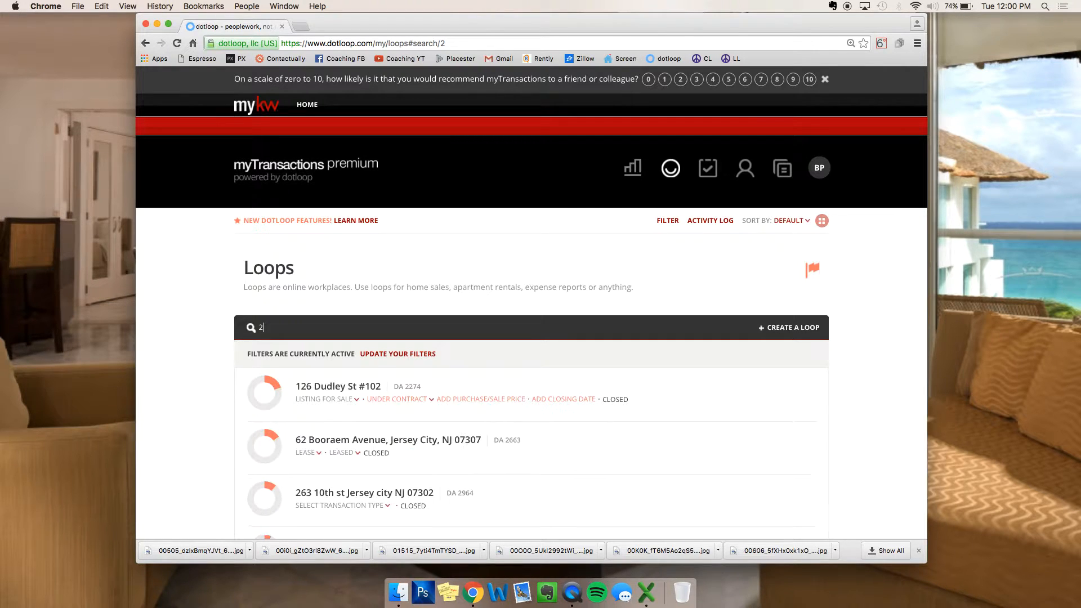
pyautogui.press('BackSpace')
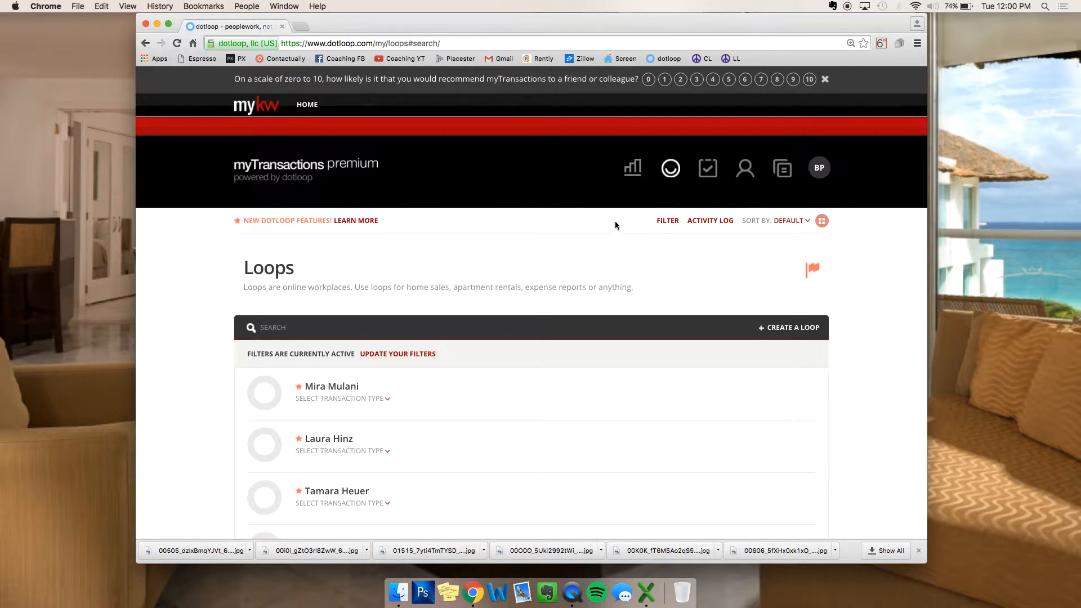
# Step: Create a new loop named '124 Sample Rd Hoboken NJ 07030'
pyautogui.click(790, 331)
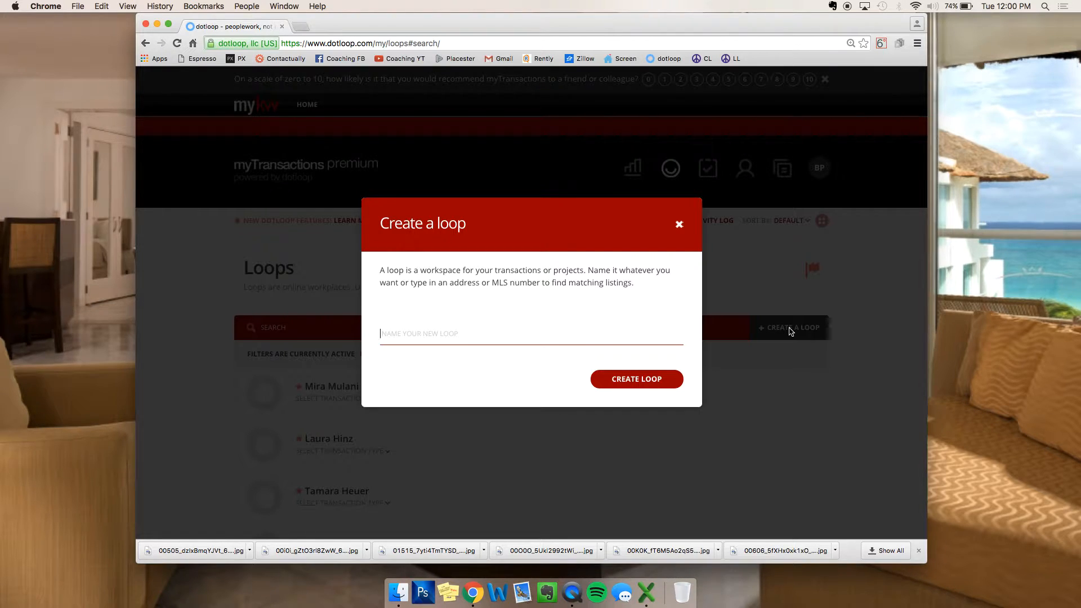
pyautogui.write('124 Sample R')
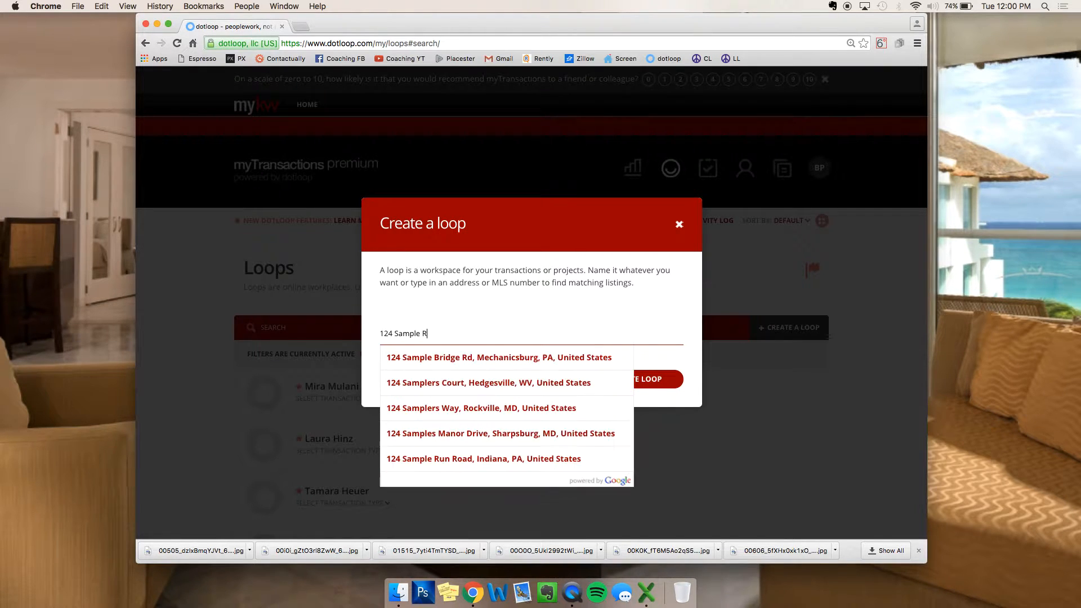
pyautogui.write('d Hoboken ')
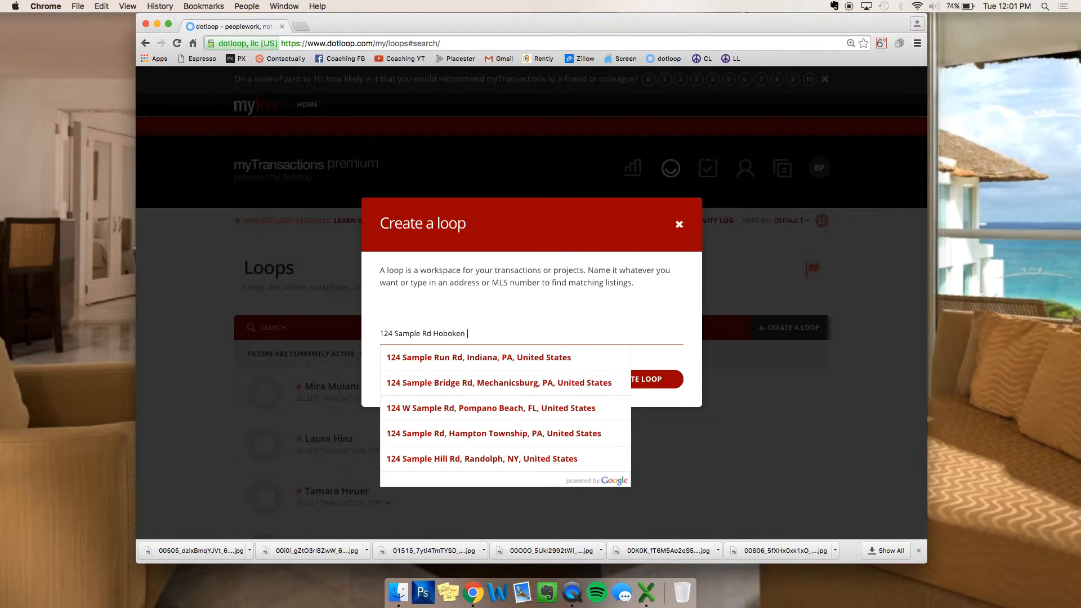
pyautogui.write('NJ 07030')
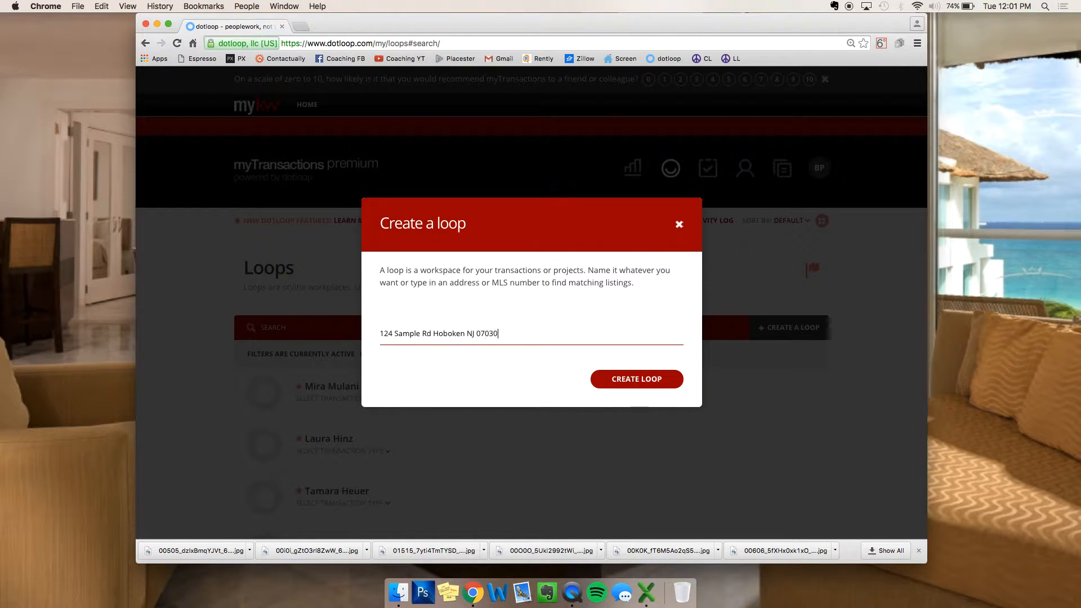
pyautogui.click(666, 380)
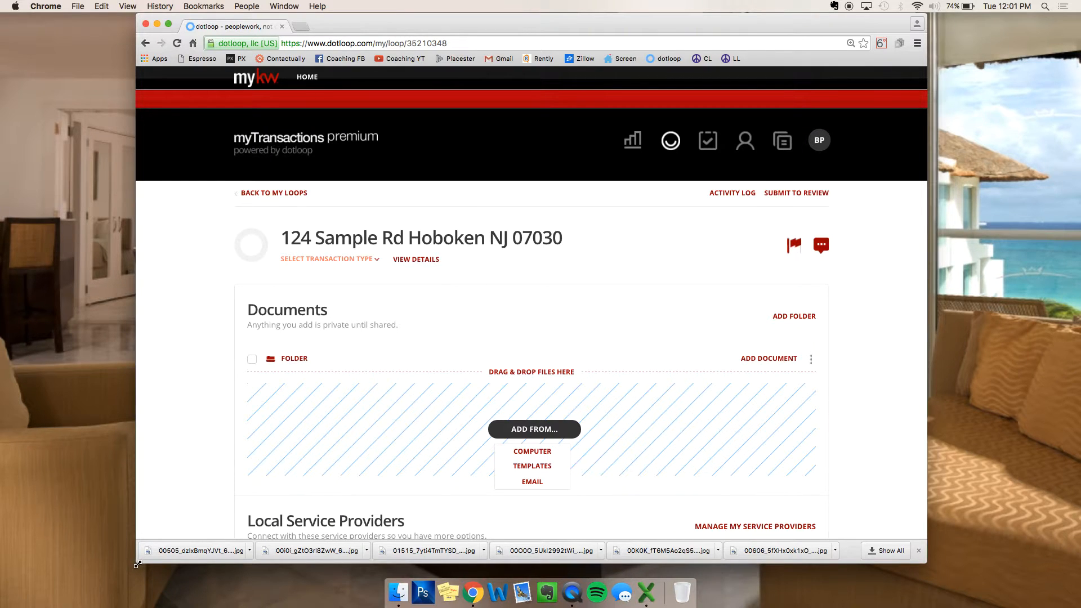
pyautogui.moveTo(139, 560); pyautogui.dragTo(172, 561)
pyautogui.moveTo(651, 26); pyautogui.dragTo(648, 32)
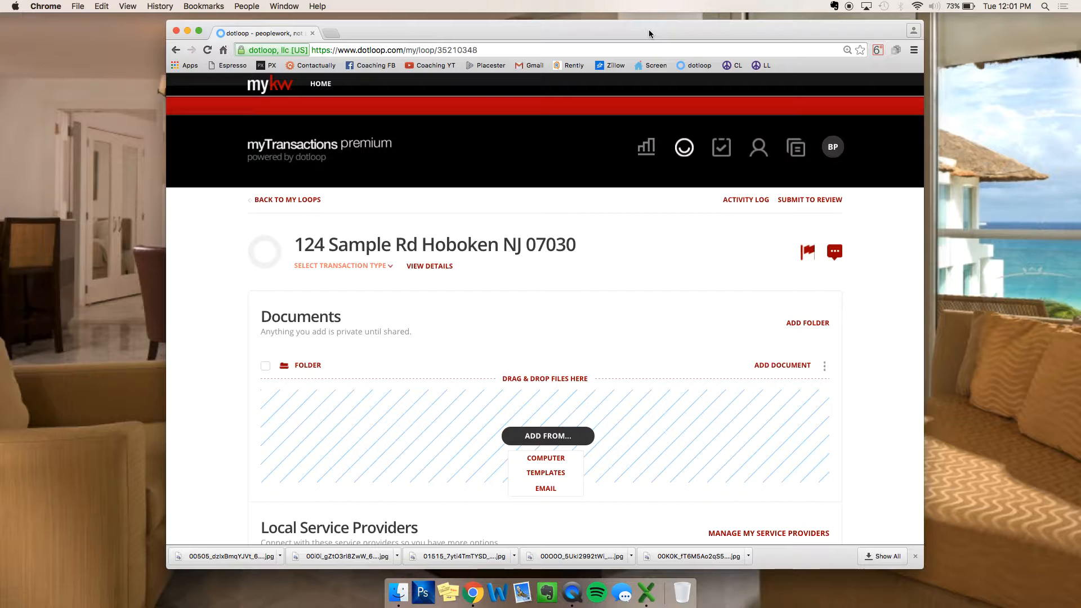
pyautogui.scroll(-4, 604, 300)
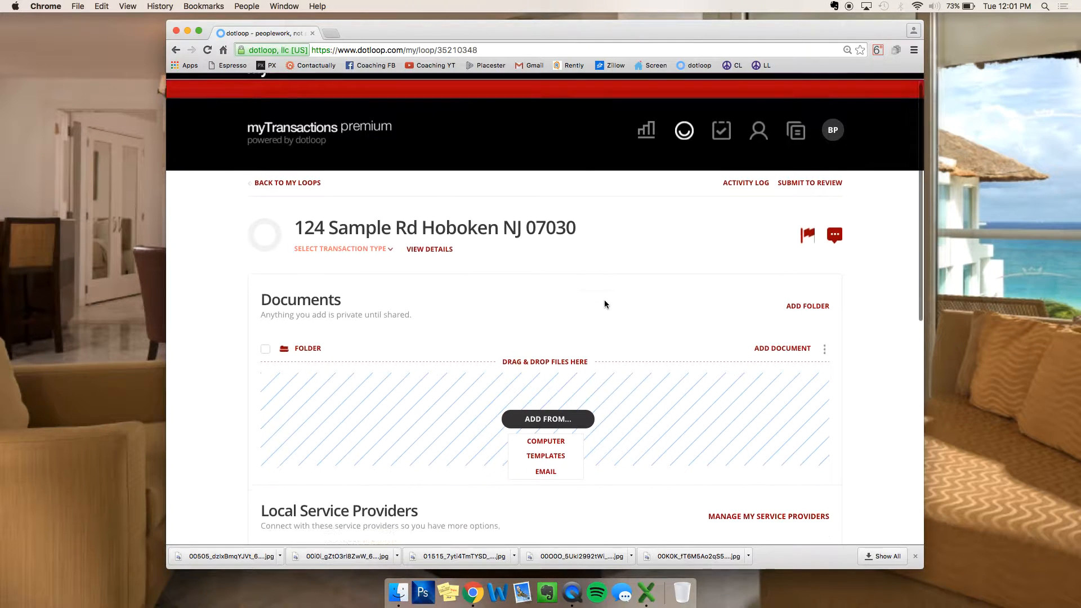
pyautogui.scroll(1, 604, 300)
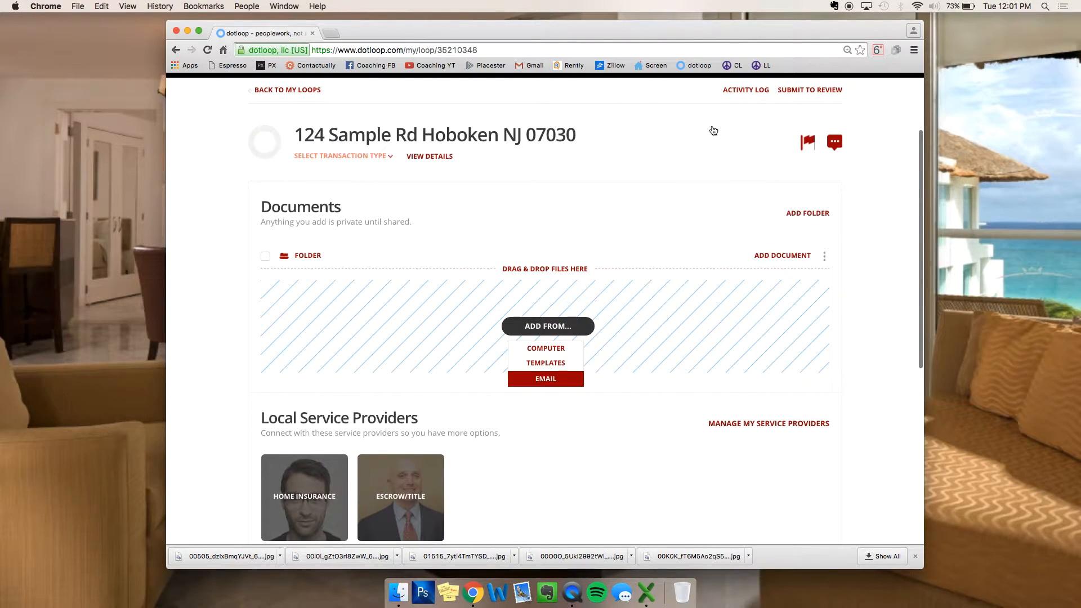
pyautogui.scroll(-5, 279, 309)
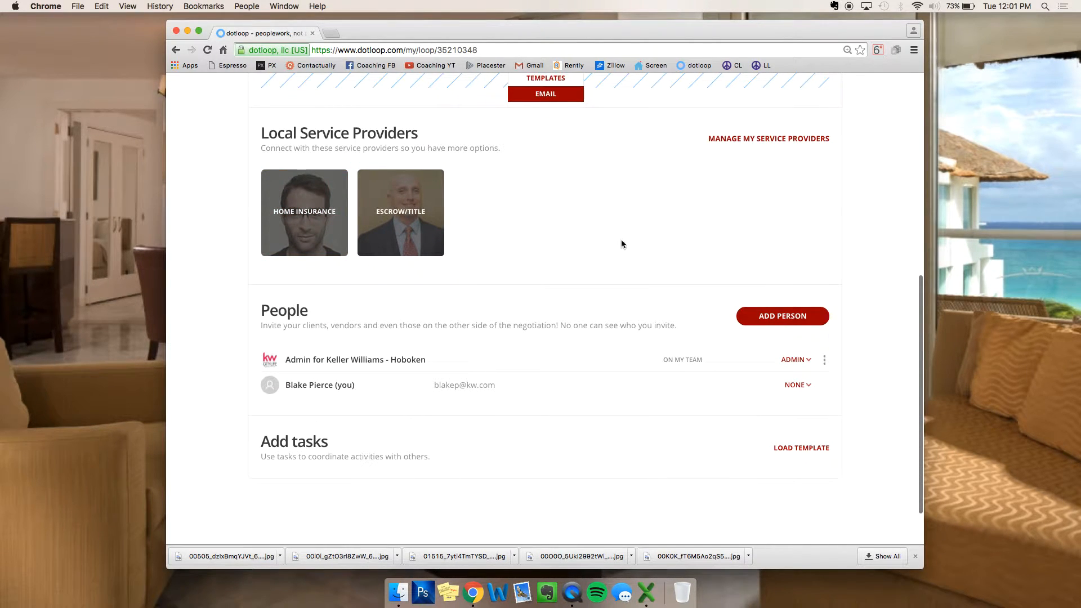
pyautogui.scroll(-2, 621, 243)
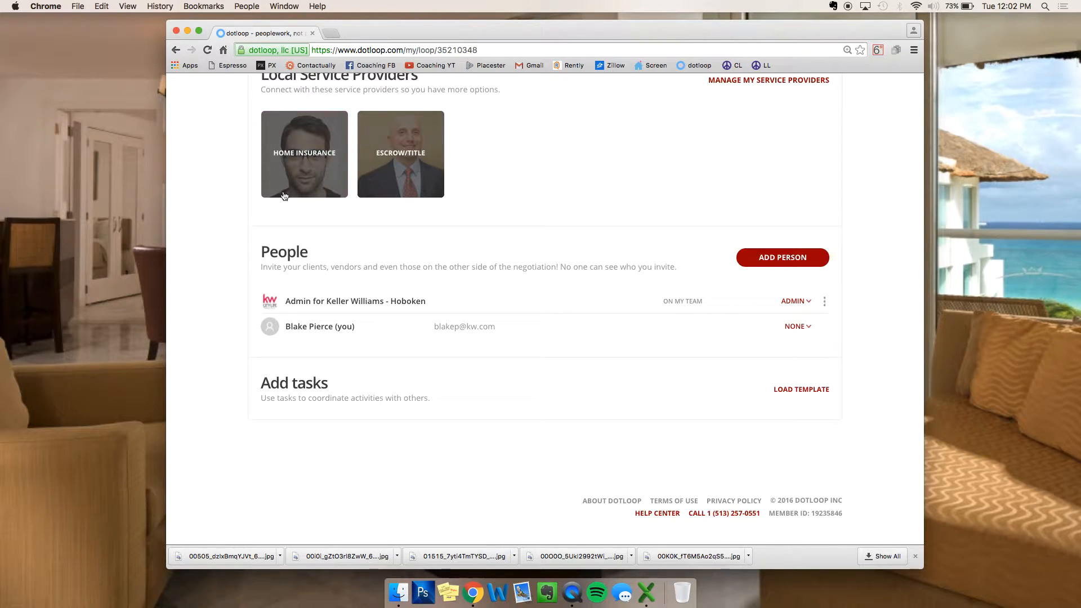
# Step: Start adding a person to the loop, entering the seller's full name and e-mail address
pyautogui.click(758, 260)
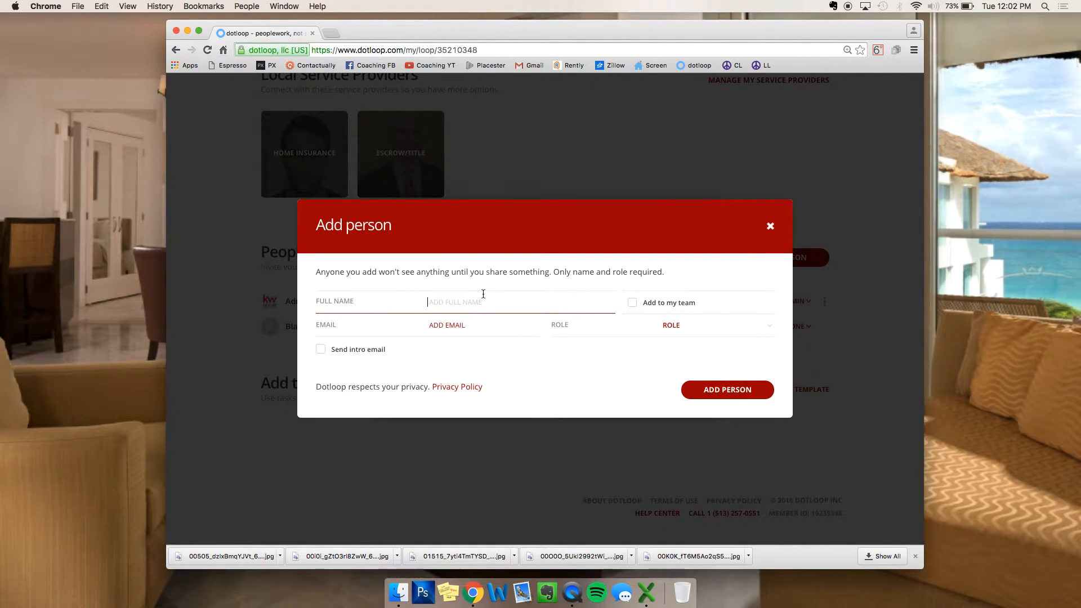
pyautogui.write('John Seller')
pyautogui.click(465, 329)
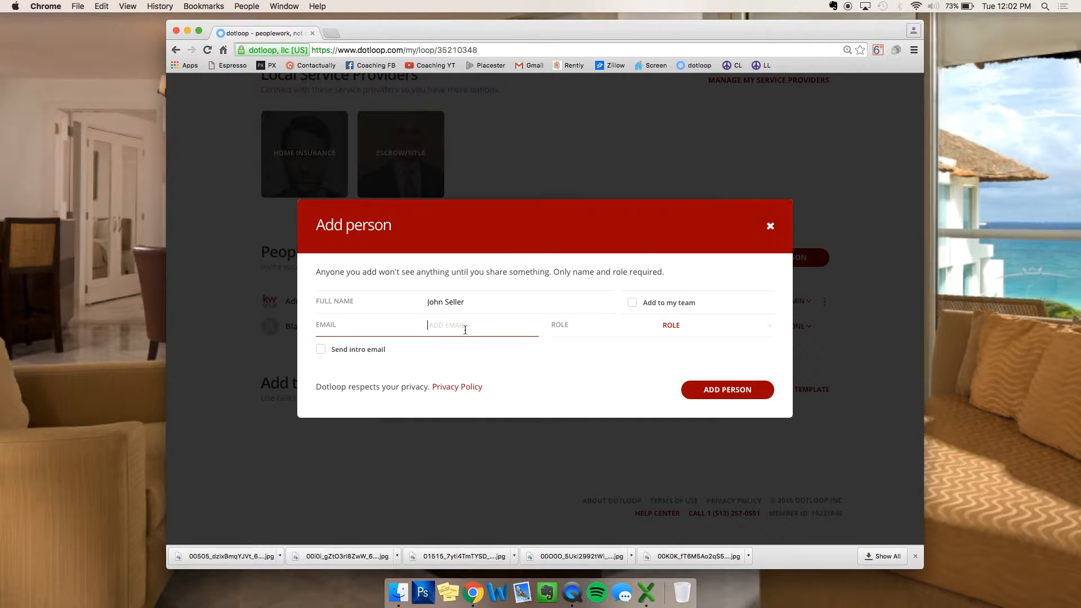
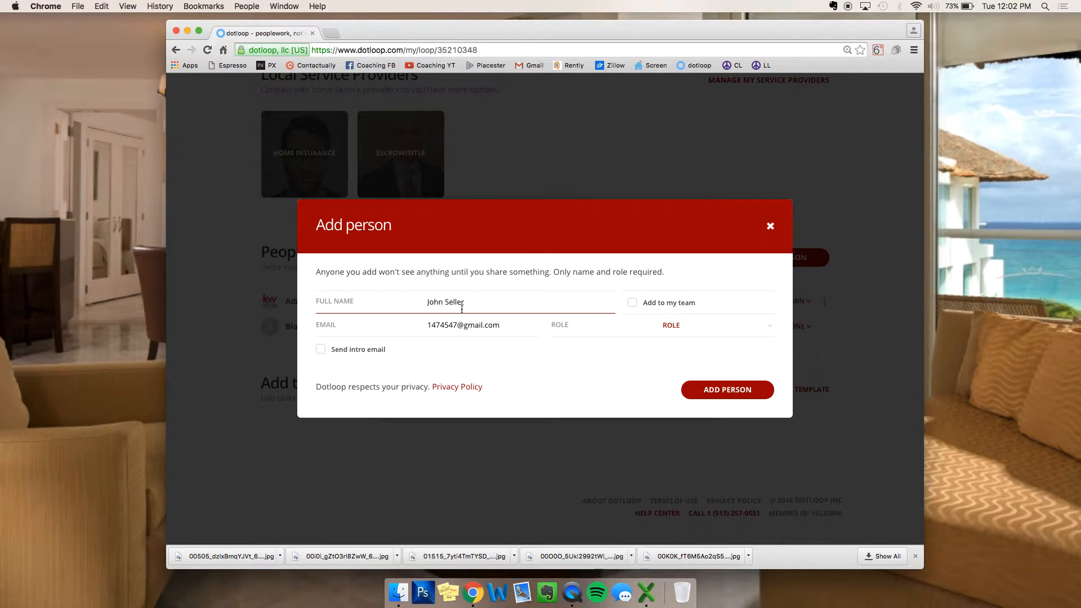
# Step: Give the new contact the SELLER role and add them to the loop's people
pyautogui.click(459, 346)
pyautogui.click(694, 329)
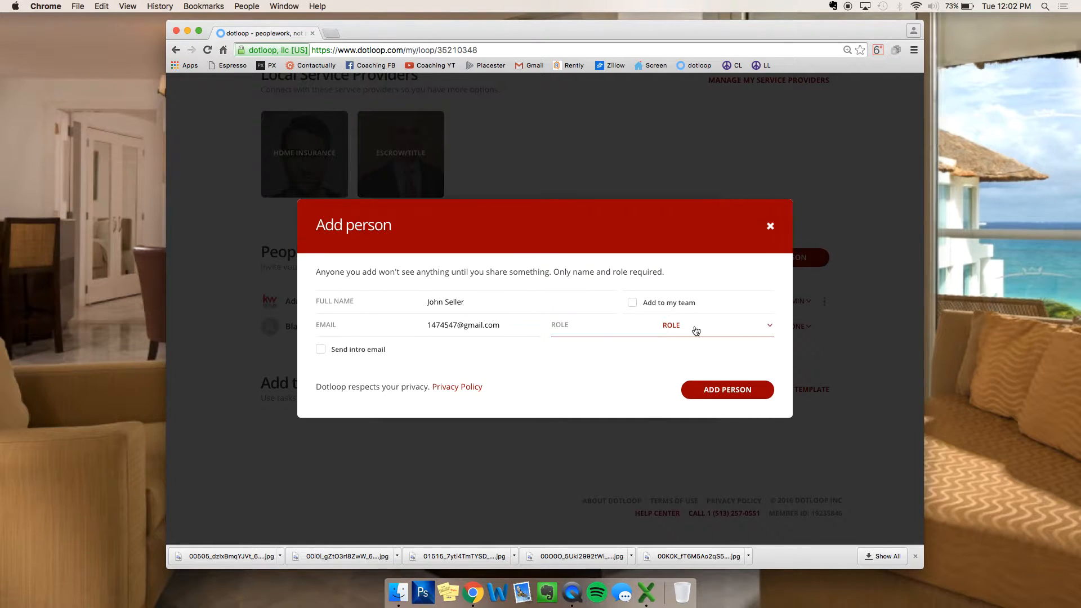
pyautogui.scroll(-2, 701, 382)
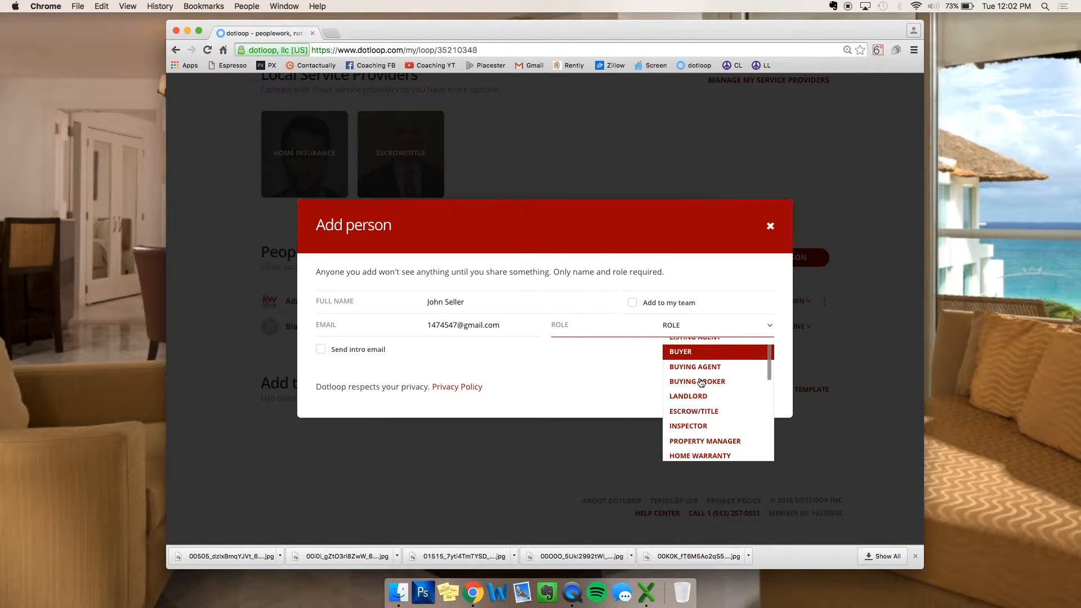
pyautogui.scroll(-10, 703, 399)
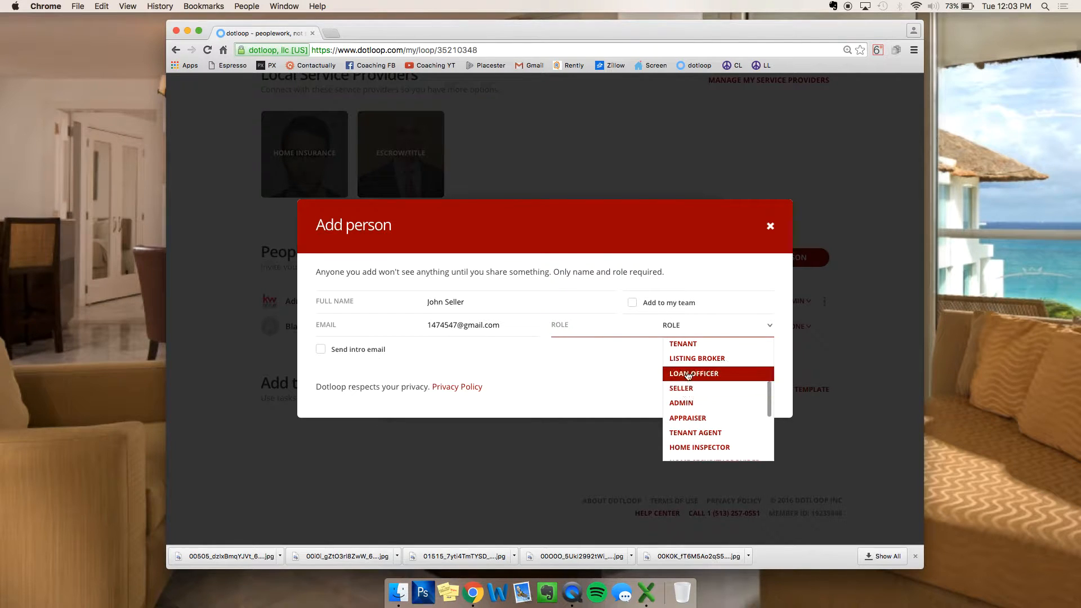
pyautogui.scroll(6, 695, 354)
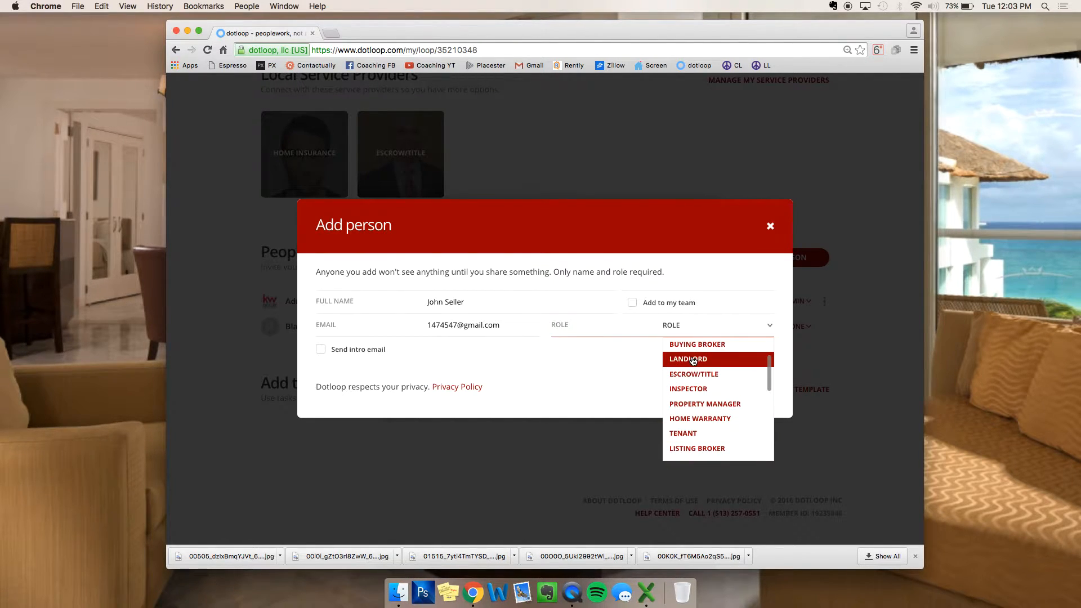
pyautogui.scroll(5, 694, 354)
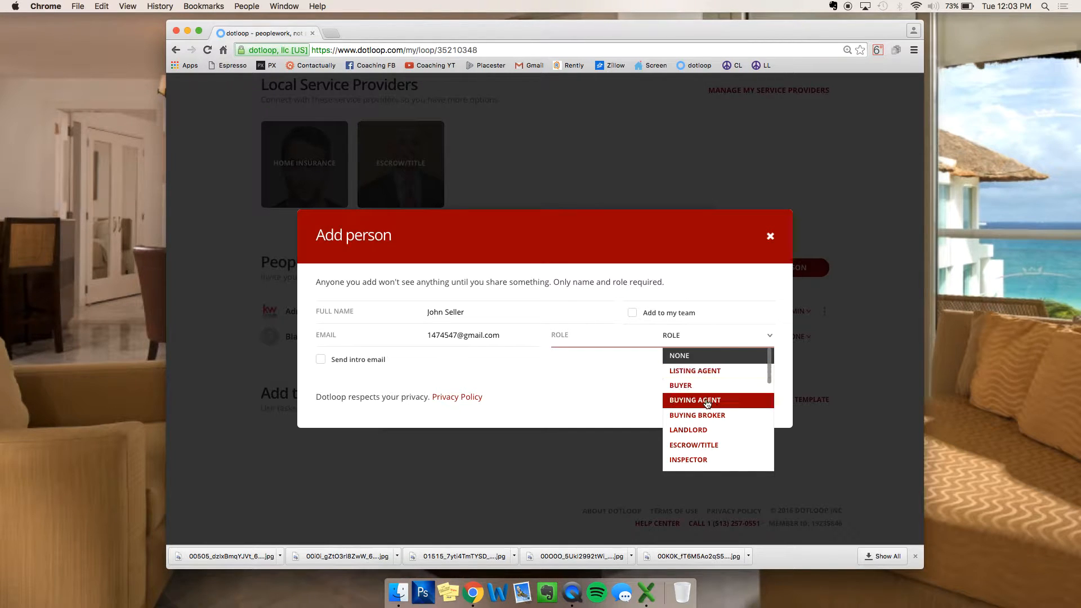
pyautogui.scroll(-2, 708, 403)
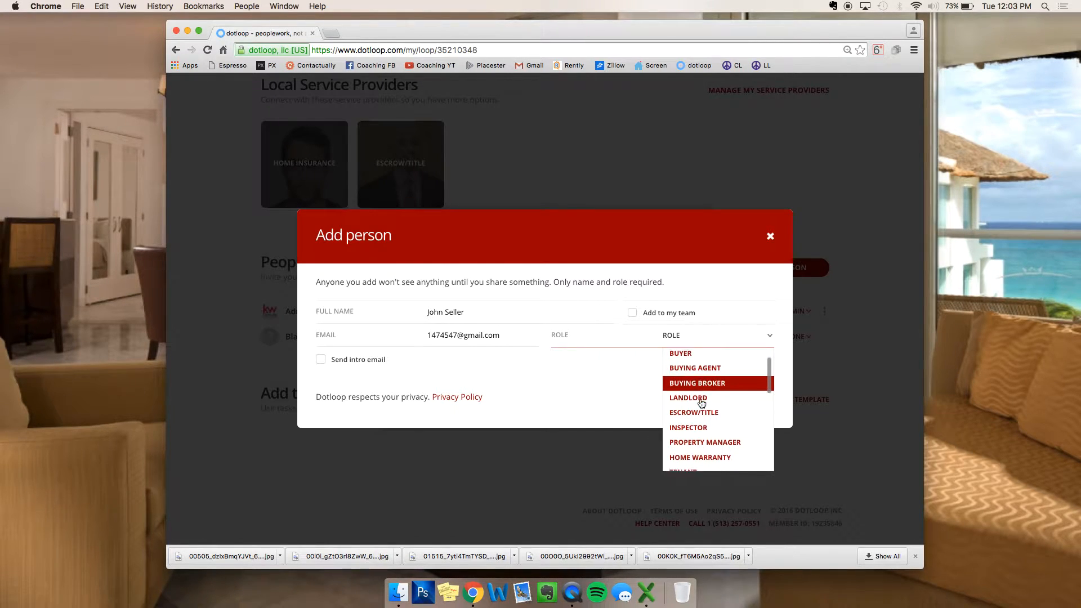
pyautogui.scroll(-5, 691, 405)
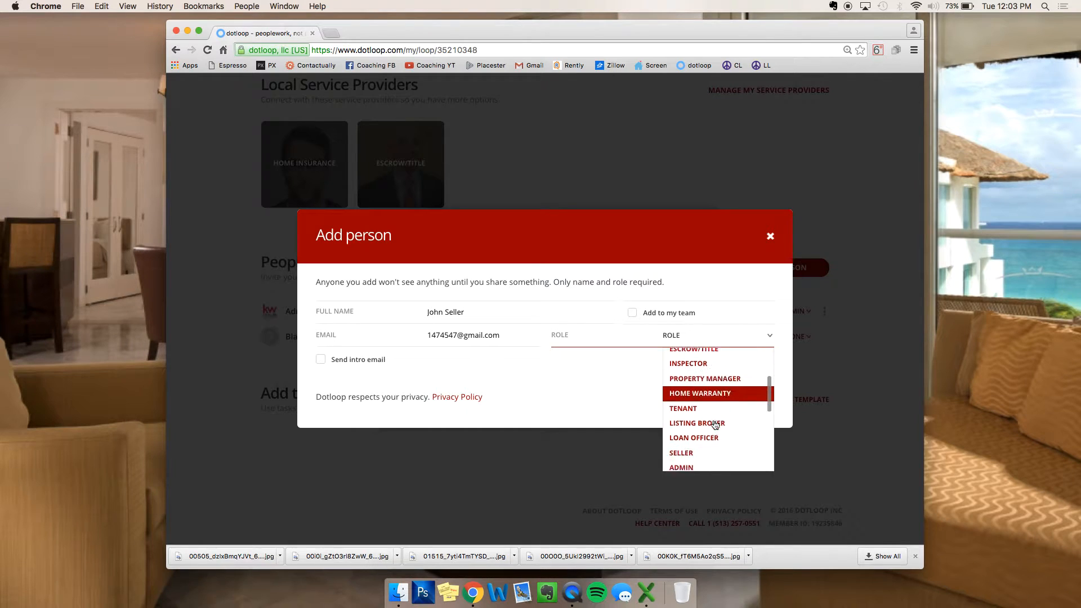
pyautogui.scroll(-5, 714, 425)
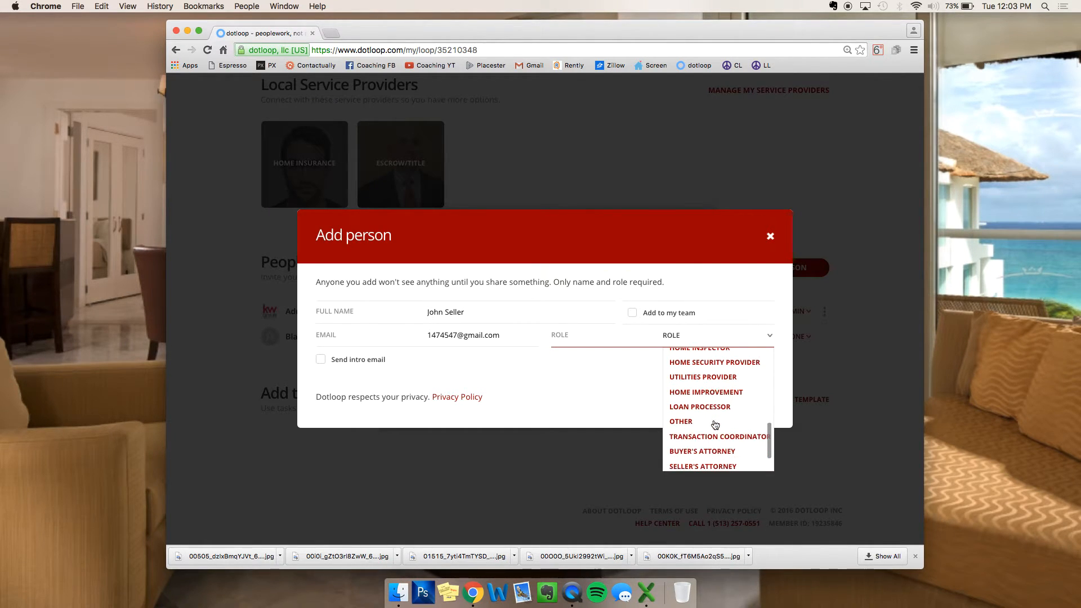
pyautogui.scroll(-3, 715, 424)
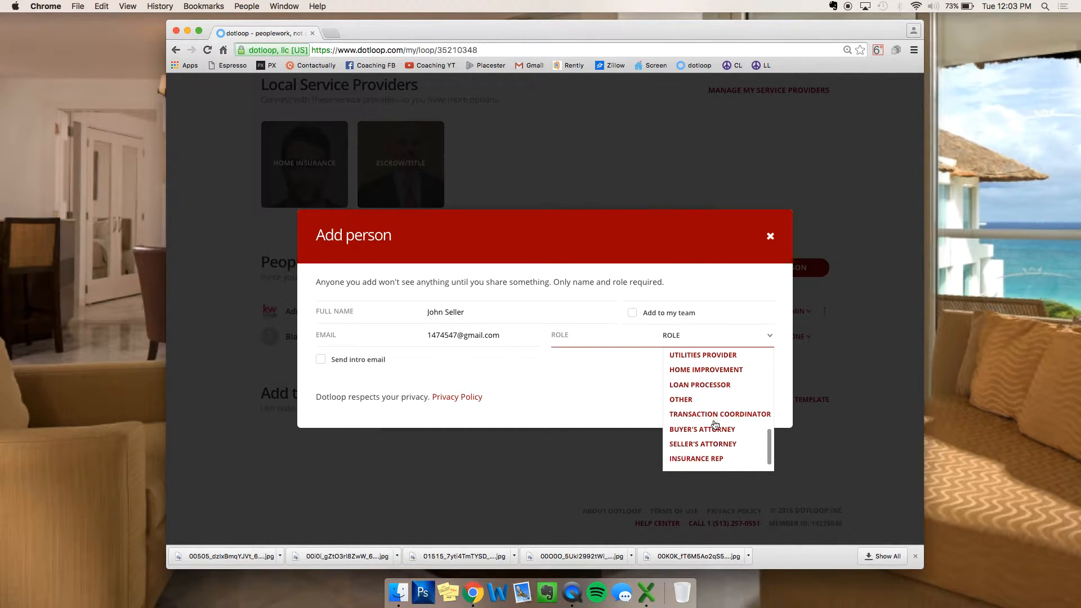
pyautogui.scroll(4, 705, 428)
pyautogui.scroll(4, 705, 424)
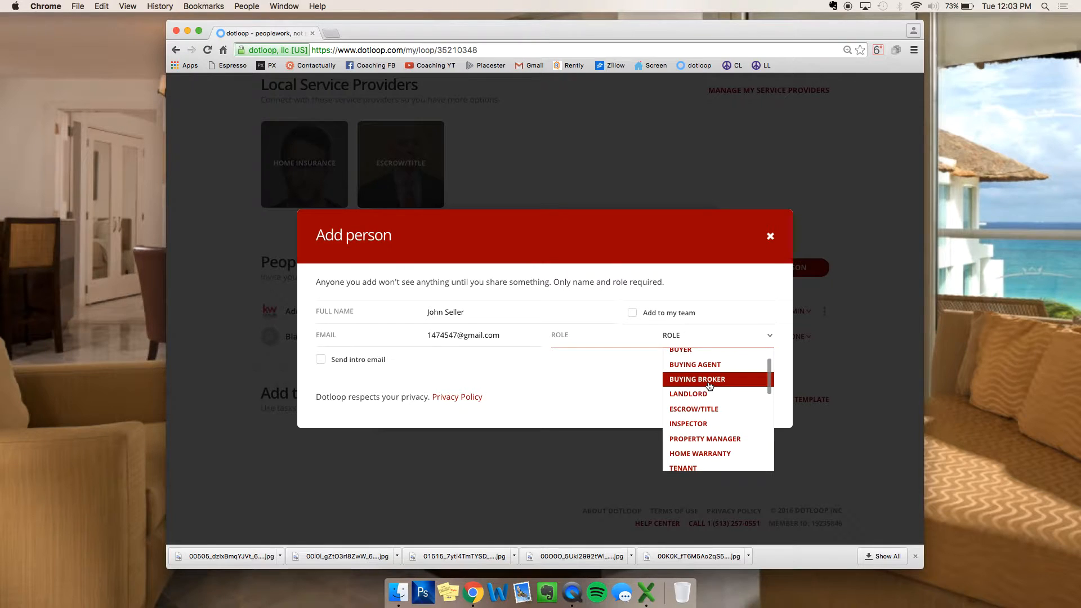
pyautogui.scroll(-3, 708, 386)
pyautogui.click(688, 439)
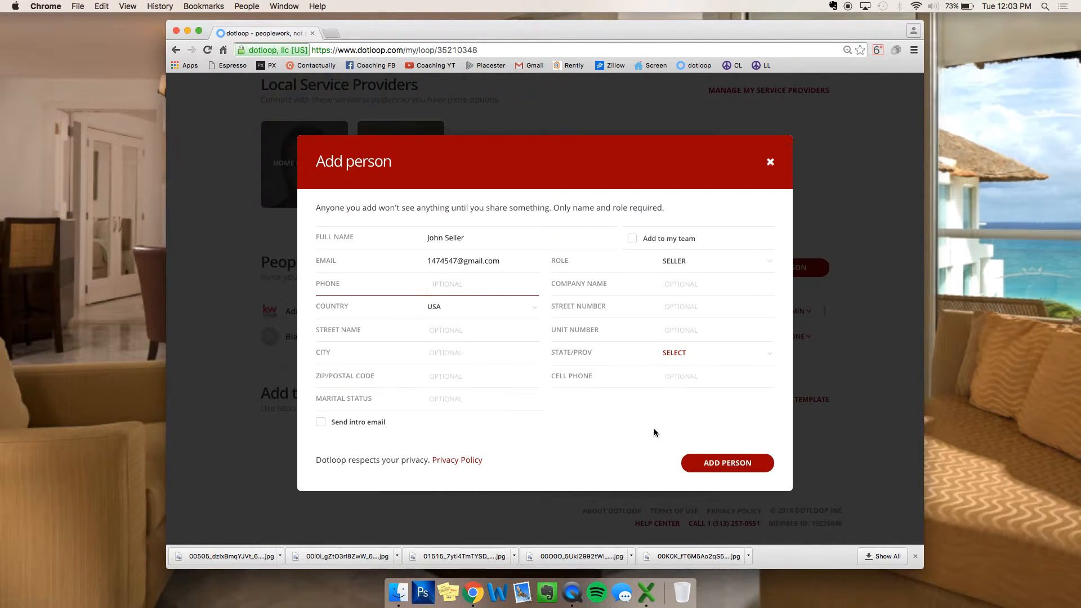
pyautogui.click(735, 465)
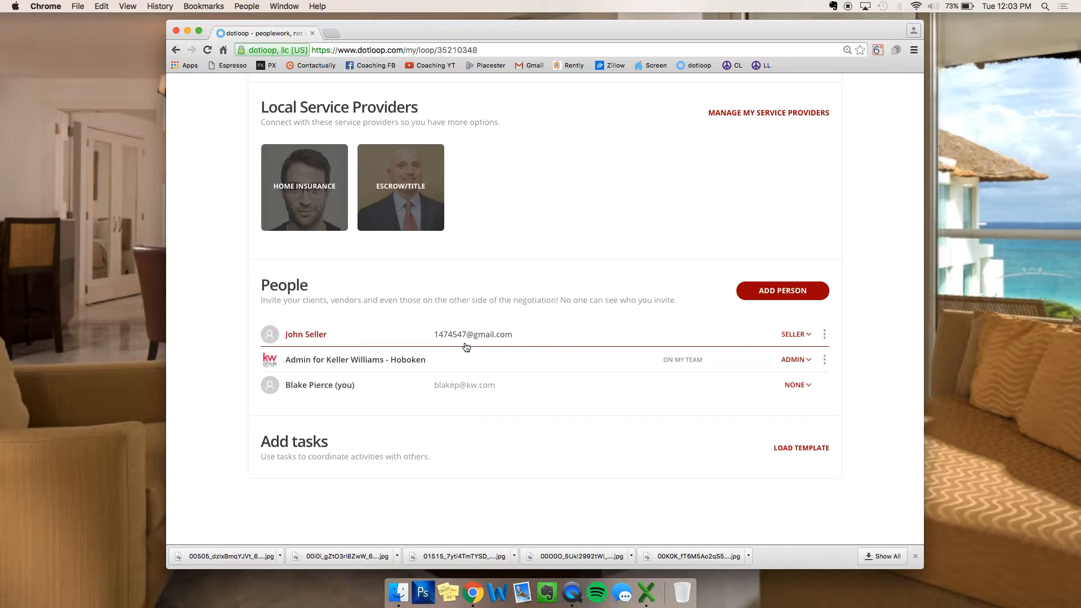
# Step: Confirm the People list now shows the new seller alongside the admin and agent
pyautogui.scroll(-1, 466, 346)
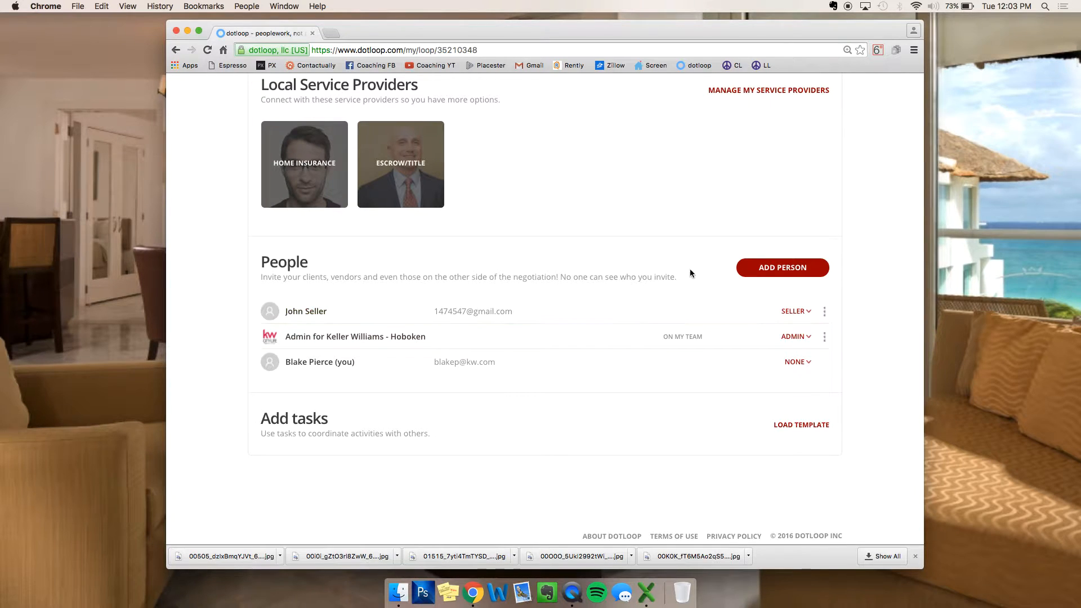
# Step: Open the template picker for the loop's Documents via ADD FROM... > TEMPLATES
pyautogui.scroll(5, 661, 237)
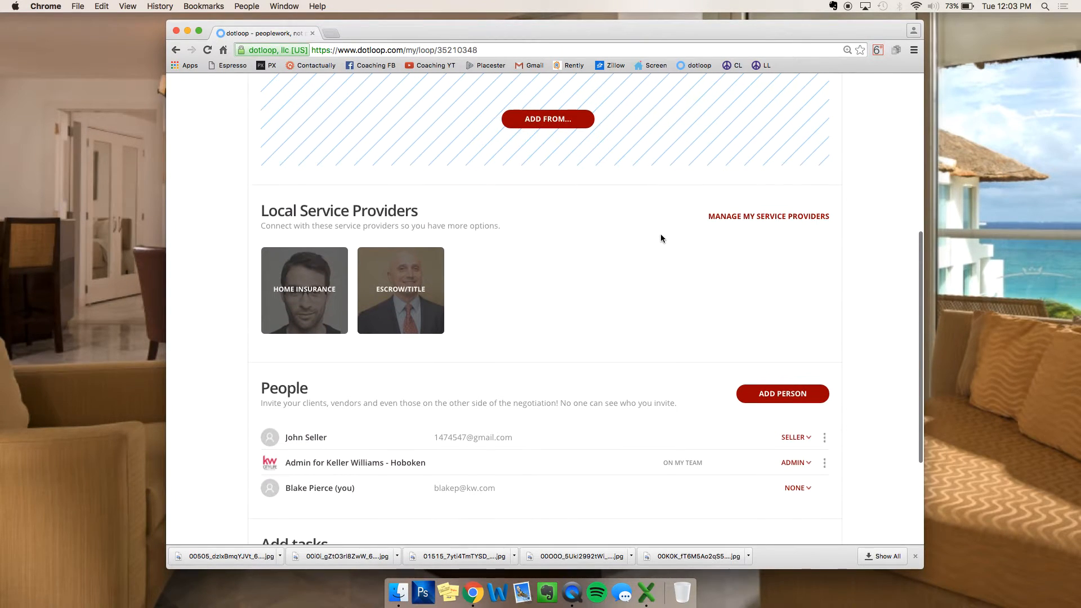
pyautogui.scroll(8, 660, 234)
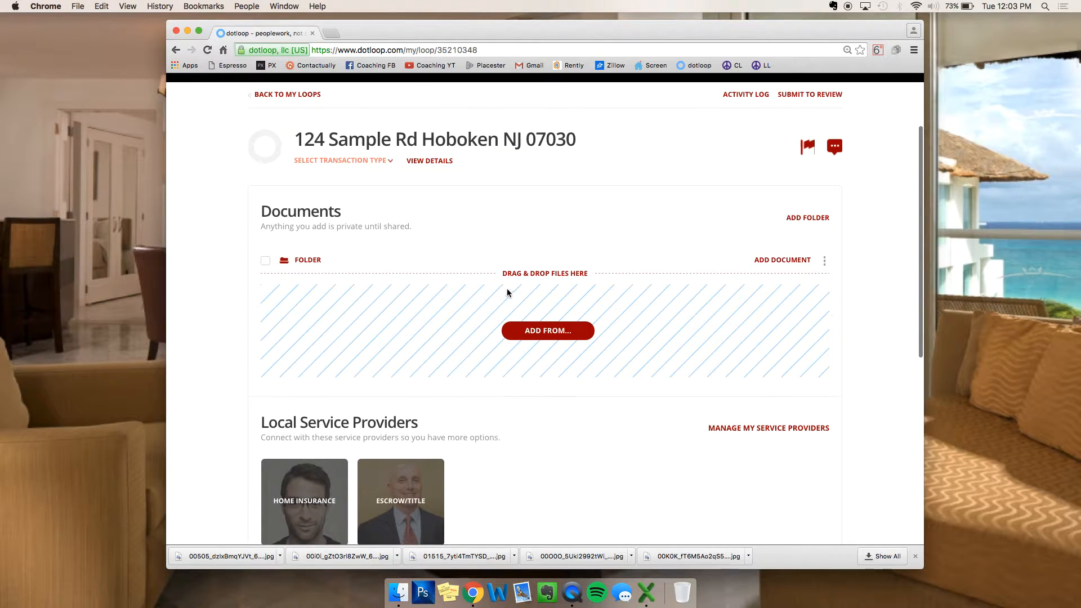
pyautogui.moveTo(261, 212); pyautogui.dragTo(365, 206)
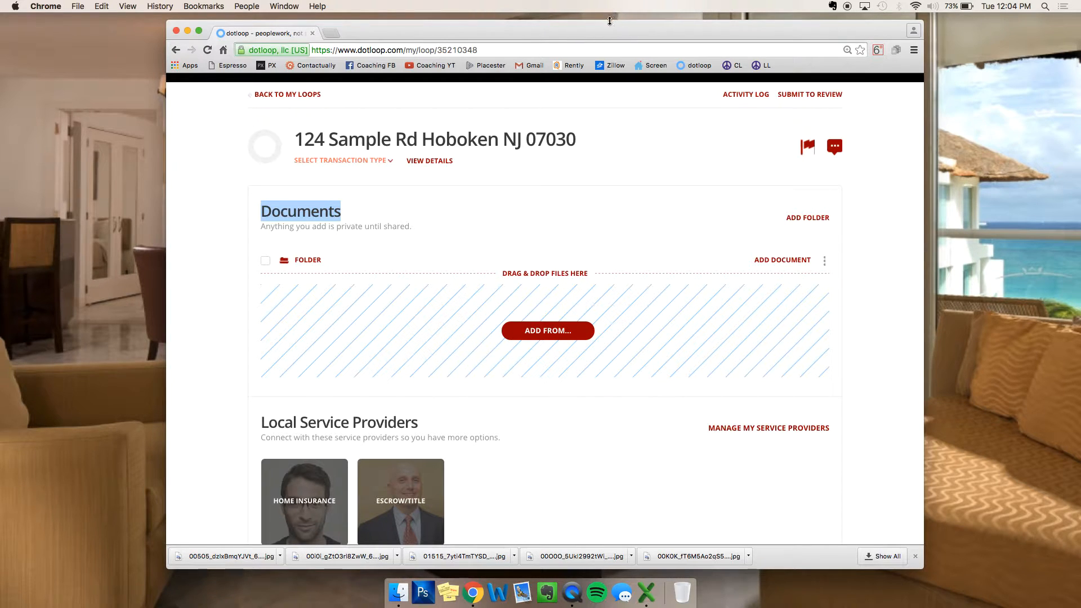
pyautogui.moveTo(607, 22); pyautogui.dragTo(598, 7)
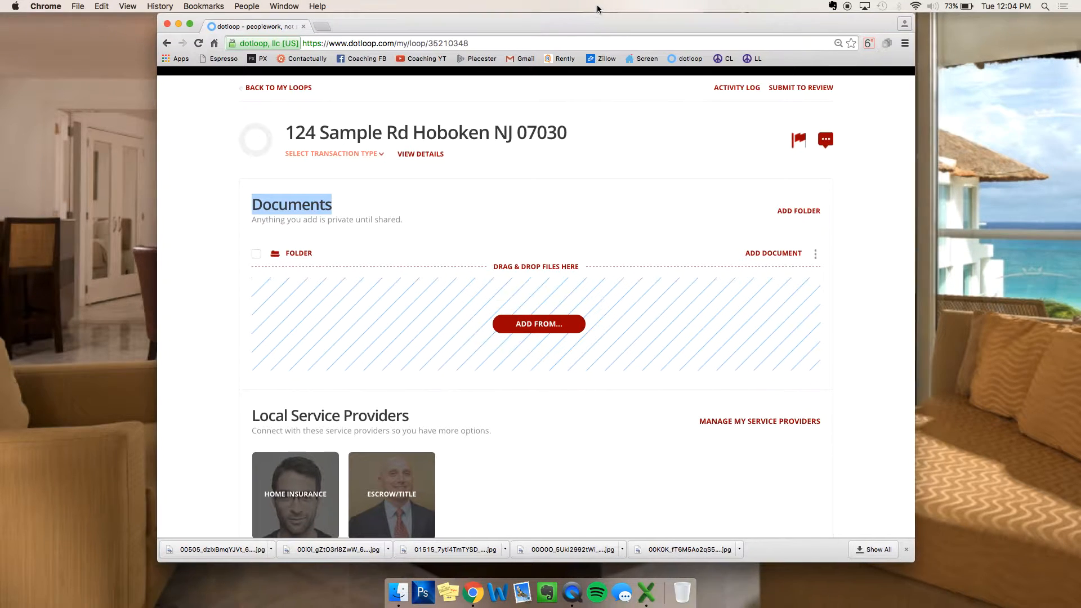
pyautogui.click(533, 325)
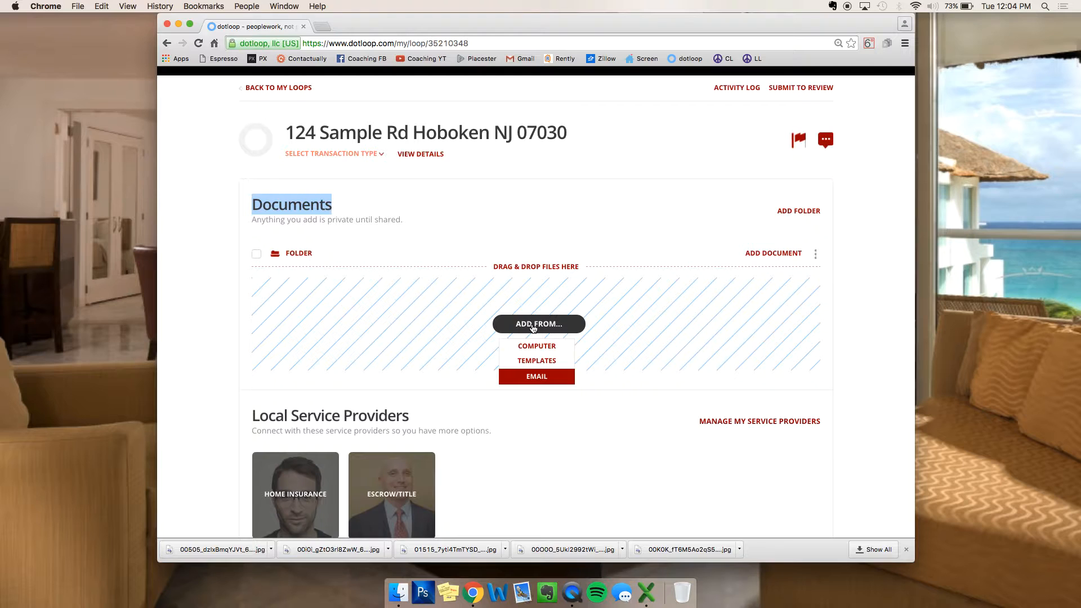
pyautogui.click(528, 362)
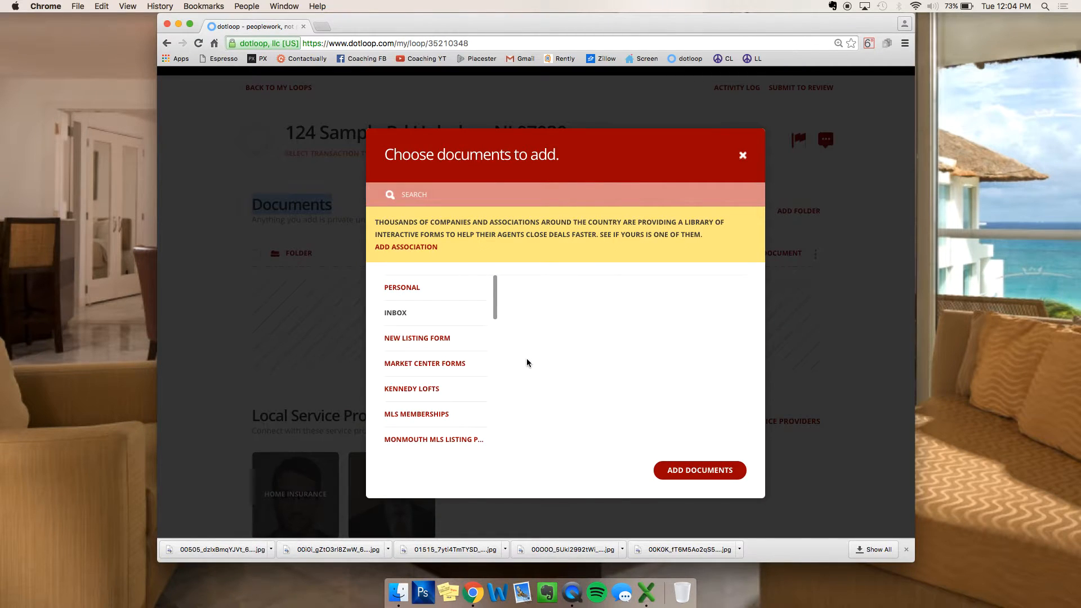
# Step: Browse the New Listing Form, Market Center Forms and Kennedy Lofts template folders
pyautogui.click(430, 286)
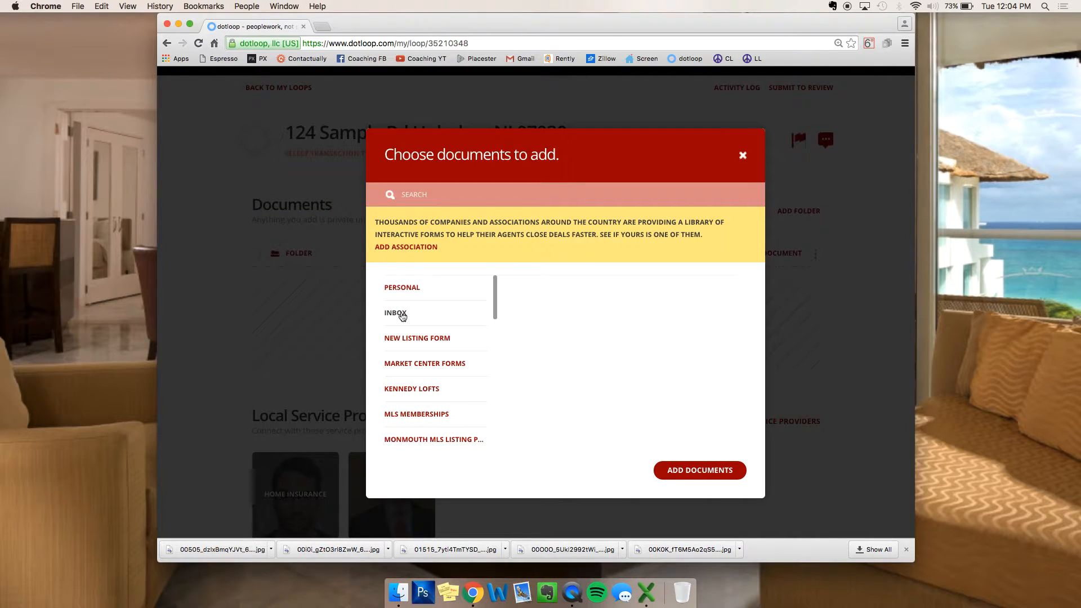
pyautogui.click(398, 340)
pyautogui.click(401, 369)
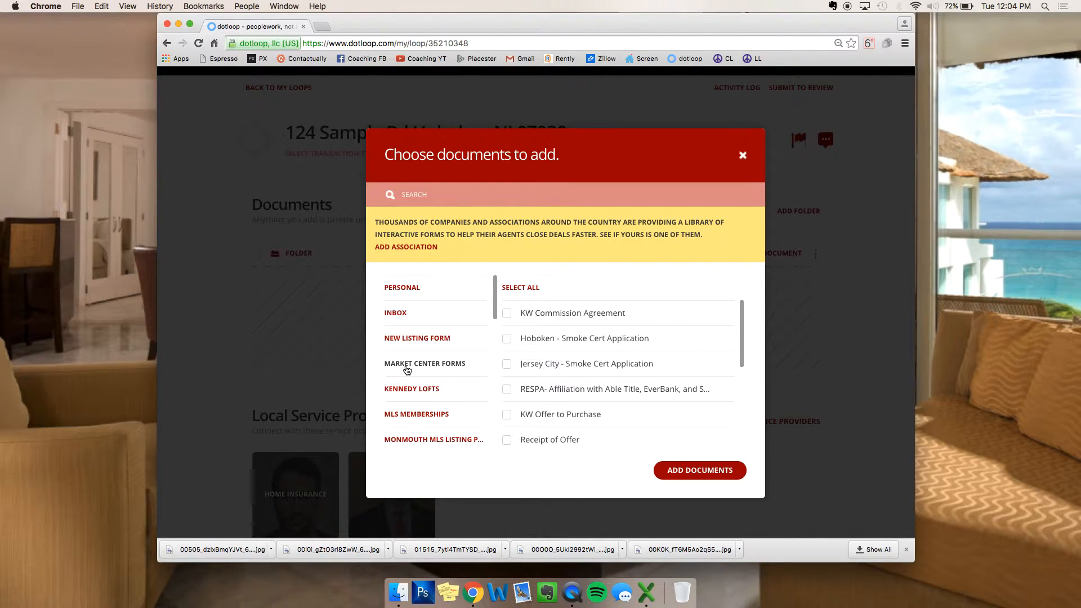
pyautogui.scroll(-3, 619, 382)
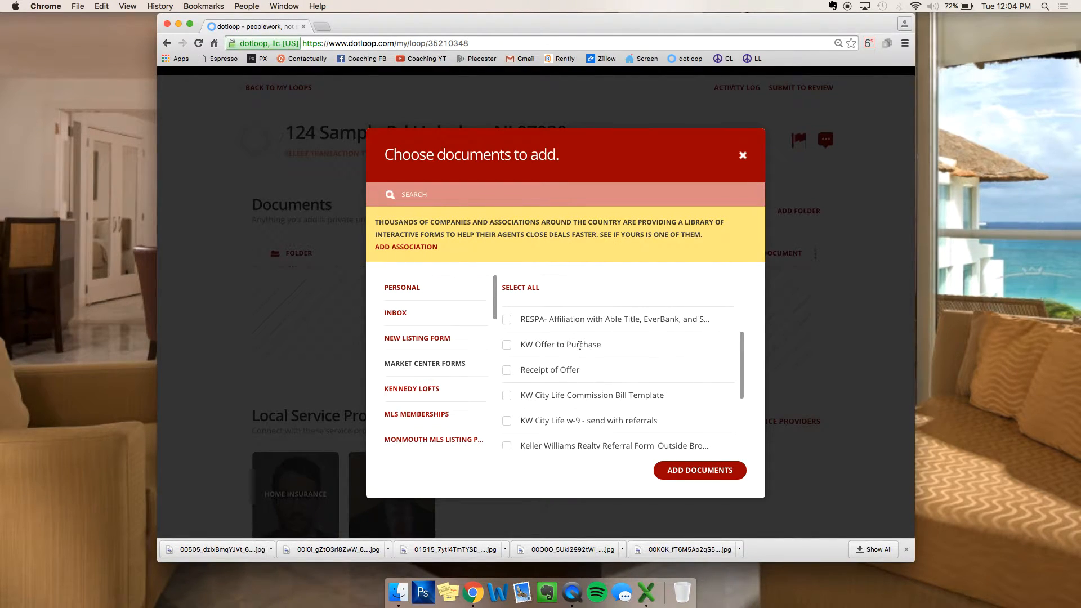
pyautogui.scroll(-1, 638, 373)
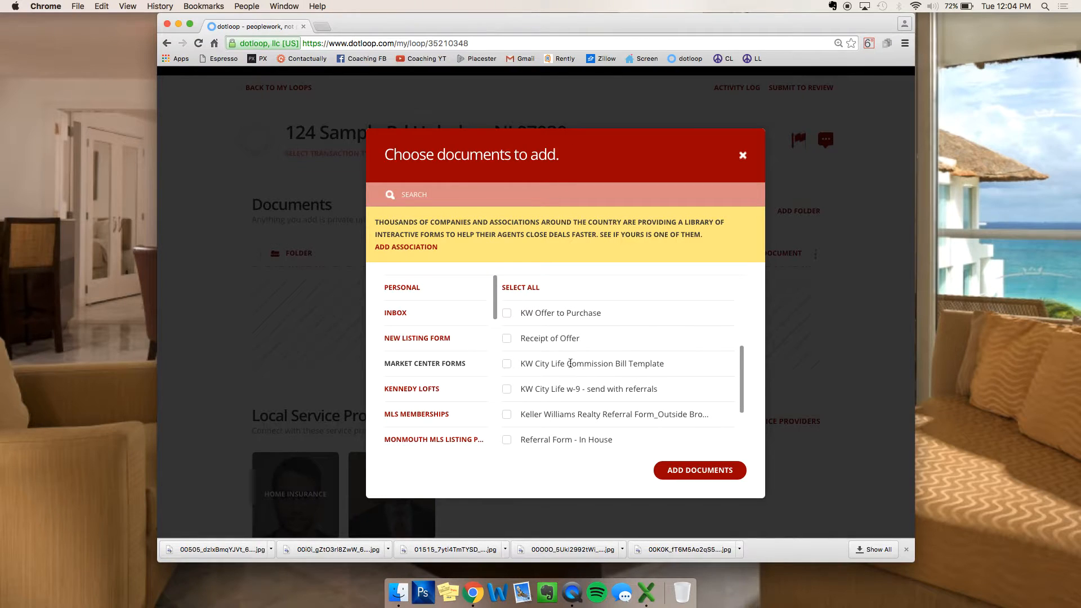
pyautogui.scroll(-1, 635, 367)
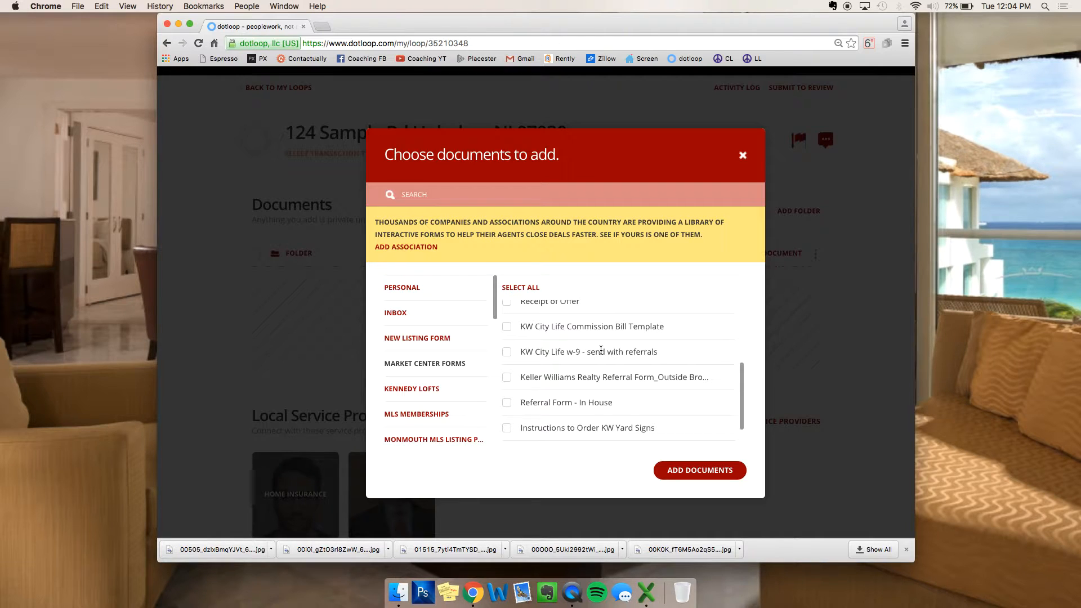
pyautogui.scroll(-2, 579, 358)
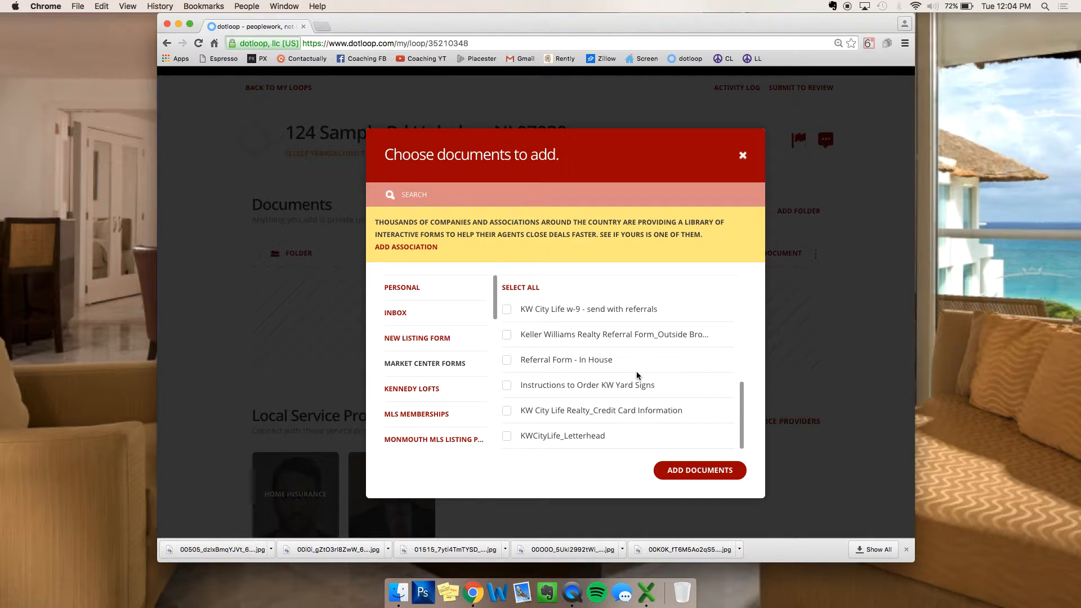
pyautogui.scroll(2, 636, 371)
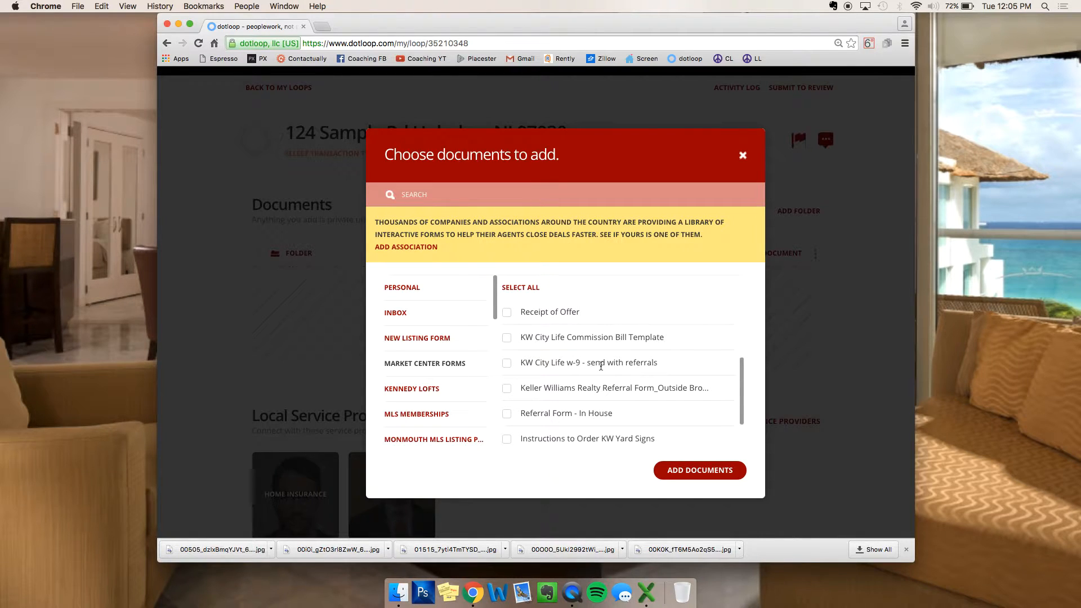
pyautogui.moveTo(520, 363); pyautogui.dragTo(689, 358)
pyautogui.click(687, 361)
pyautogui.click(417, 390)
# Step: Look through the Monmouth MLS listing package, Buyer and Rental Transaction Packet templates
pyautogui.scroll(-2, 432, 372)
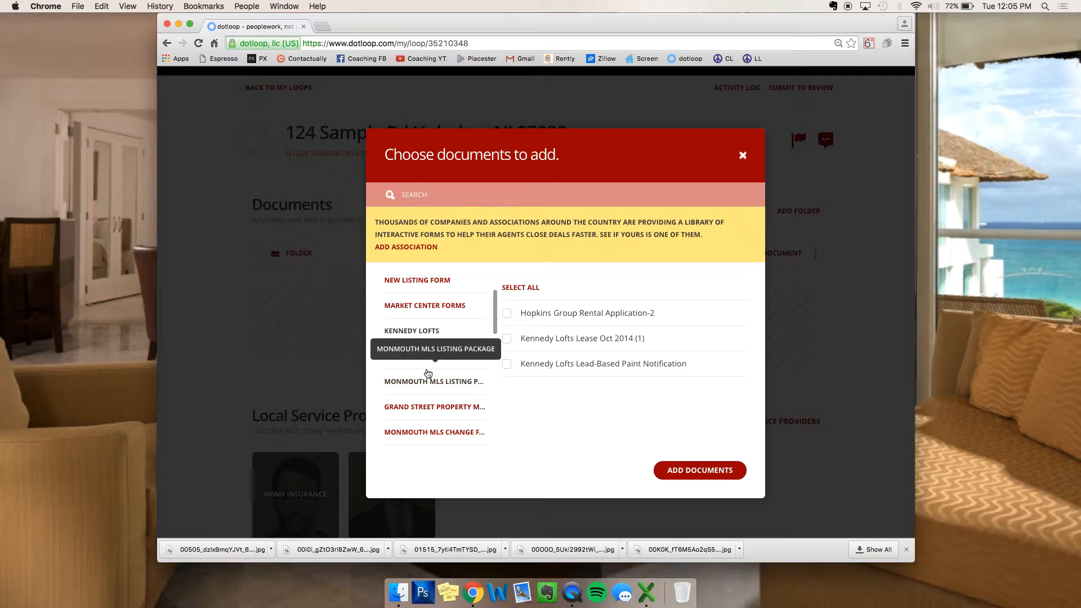
pyautogui.click(429, 382)
pyautogui.scroll(-2, 447, 331)
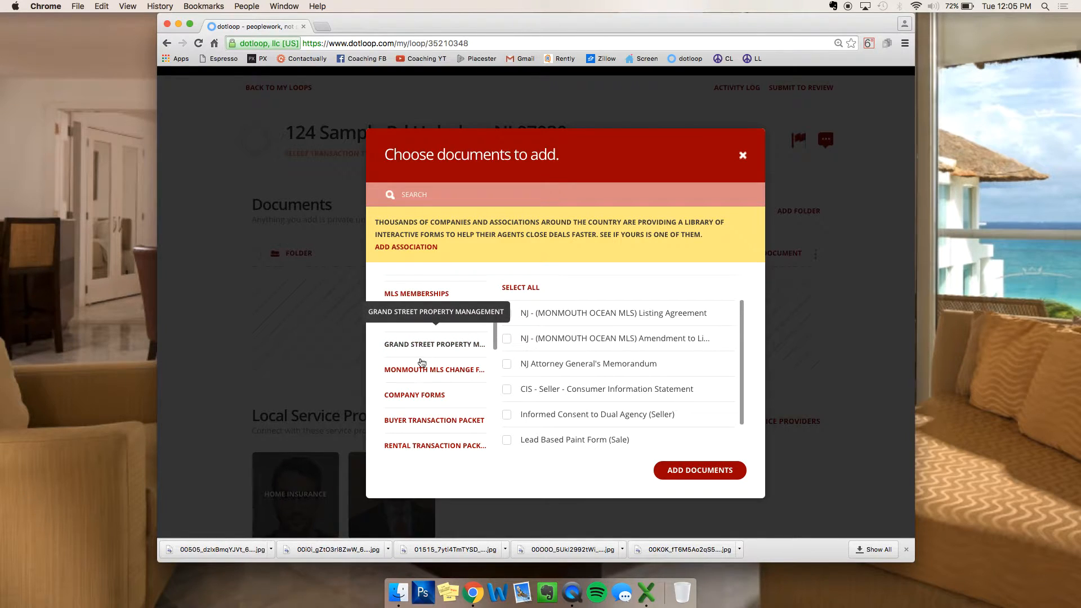
pyautogui.scroll(-2, 417, 374)
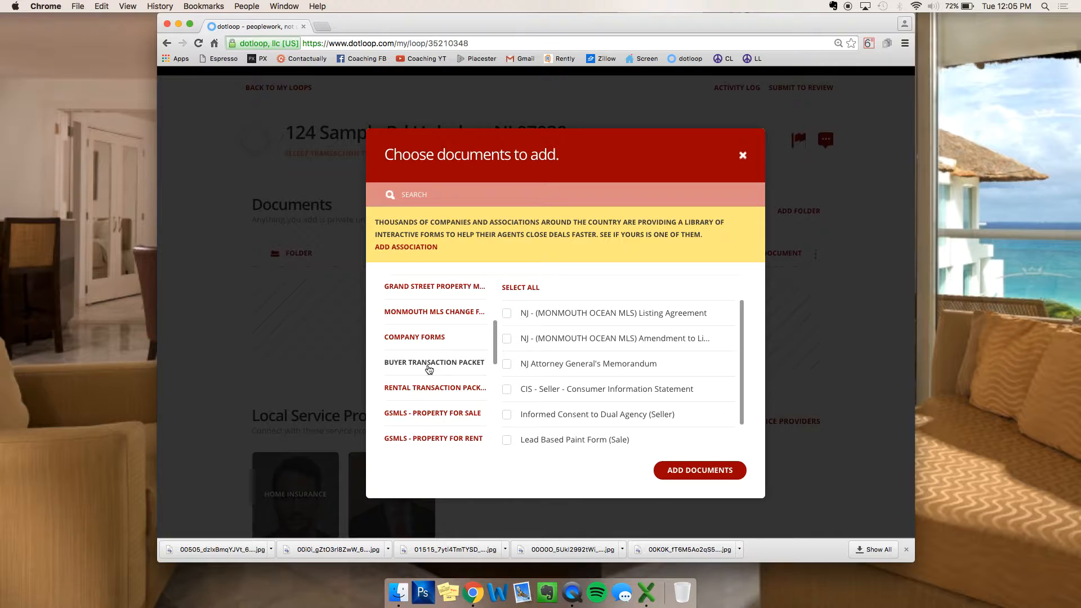
pyautogui.click(429, 363)
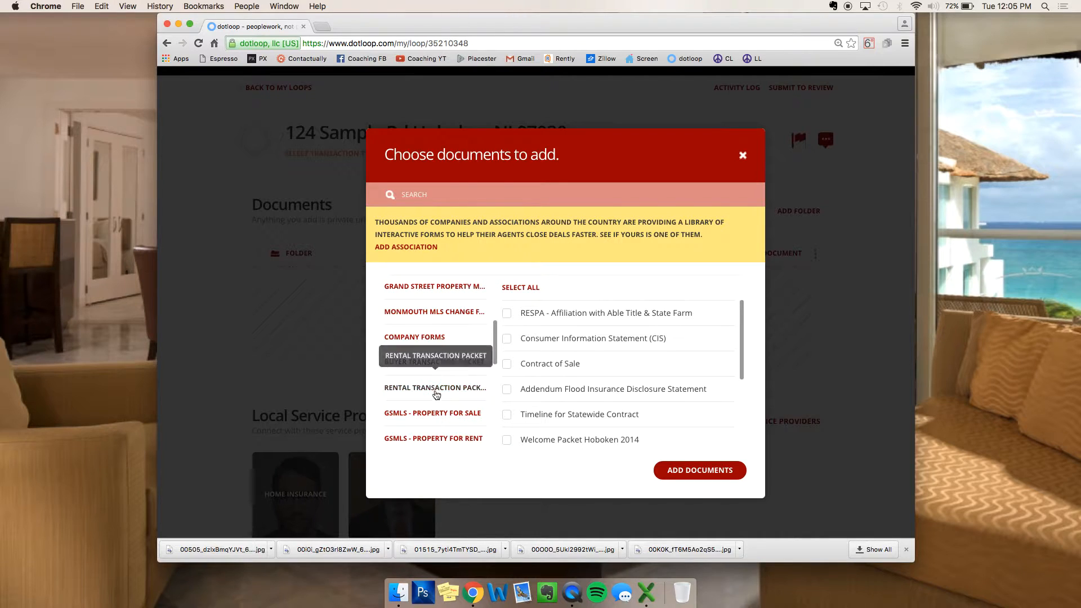
pyautogui.click(439, 390)
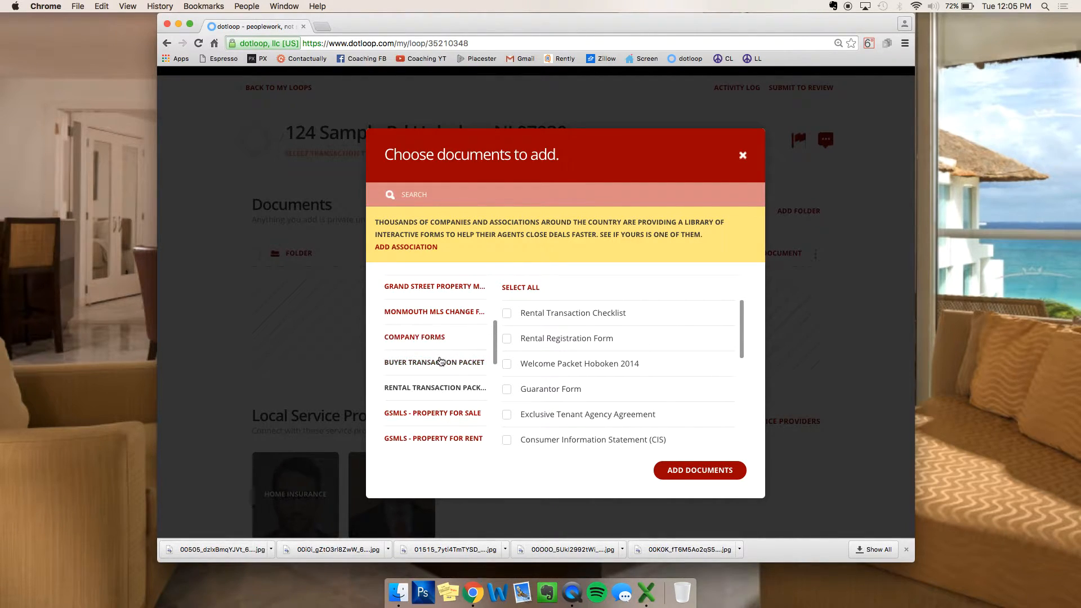
pyautogui.click(427, 388)
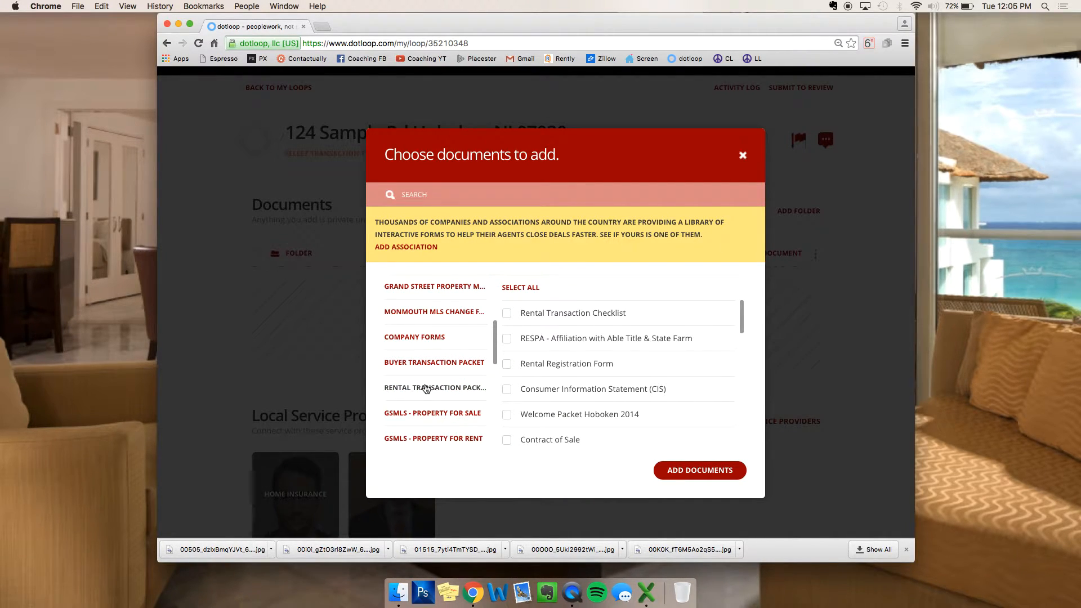
pyautogui.scroll(-1, 426, 389)
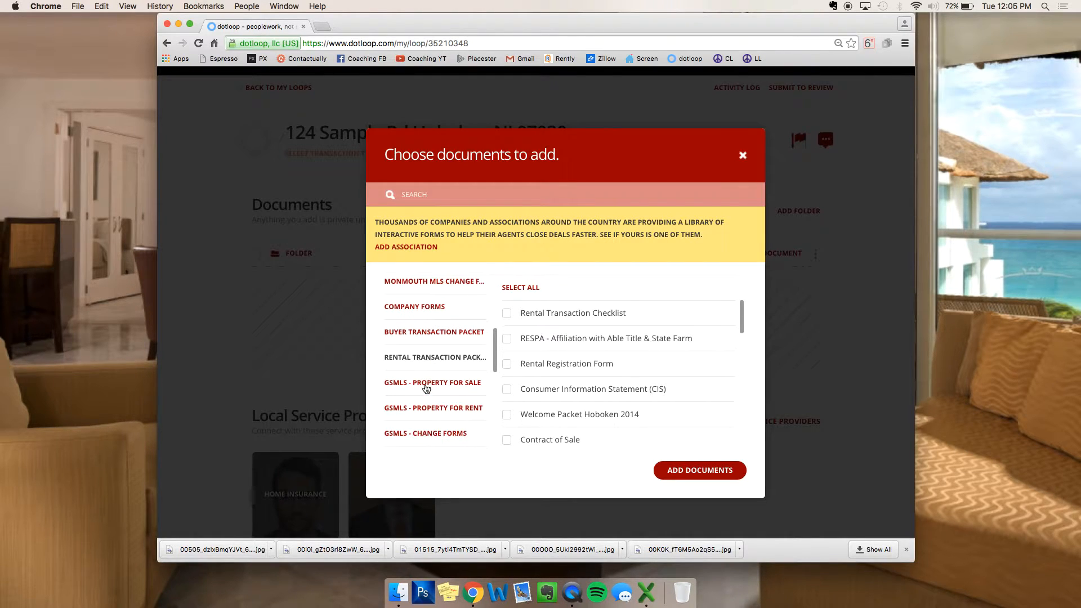
pyautogui.scroll(-3, 427, 383)
pyautogui.scroll(-5, 422, 386)
pyautogui.scroll(-2, 422, 386)
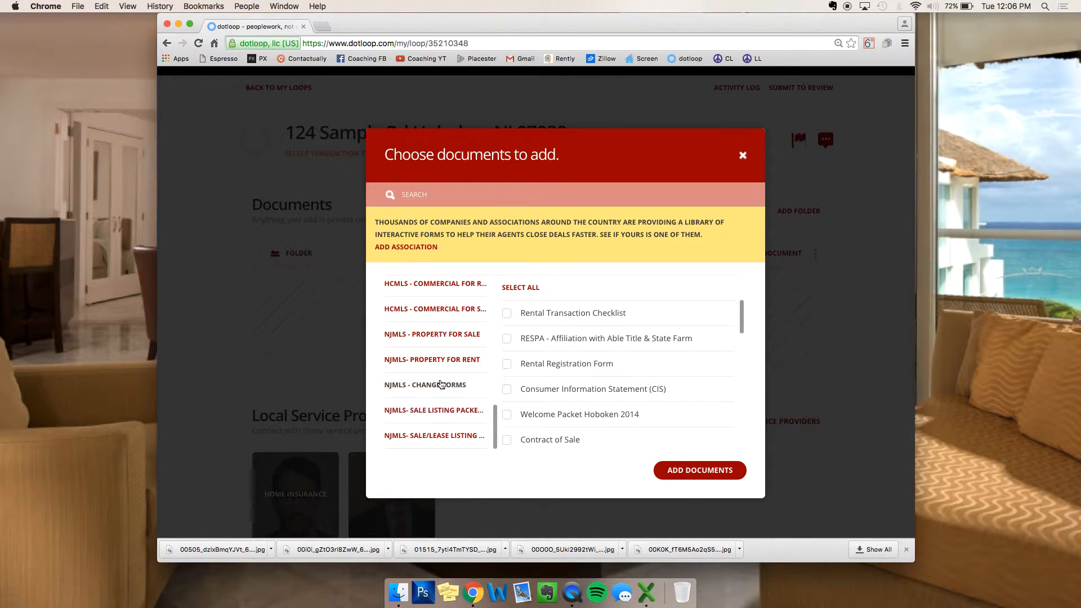
pyautogui.scroll(3, 442, 386)
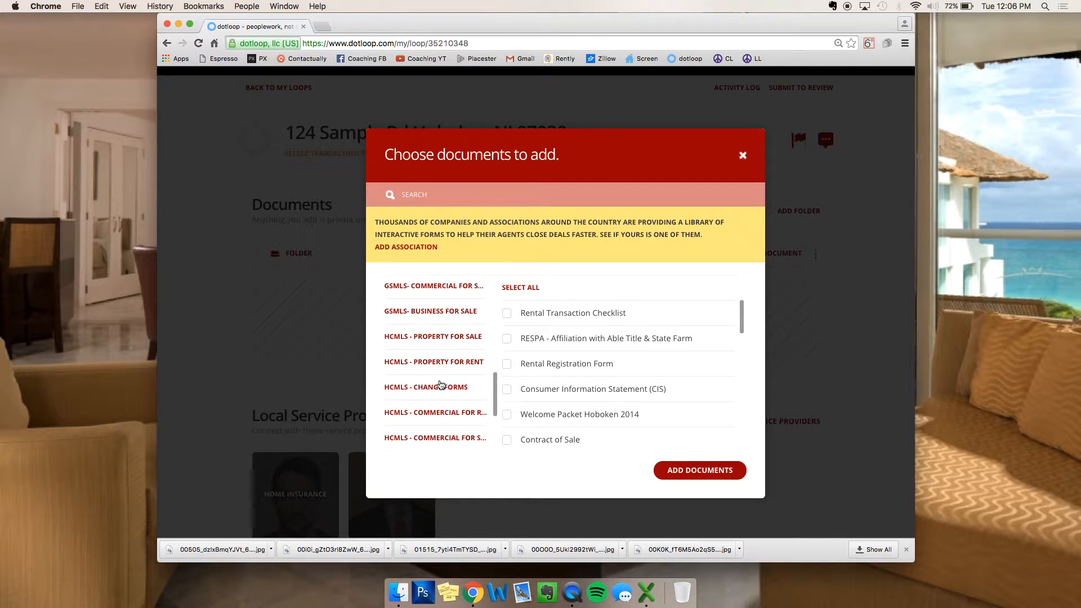
# Step: In HCMLS - PROPERTY FOR SALE, tick NJ Attorney General's Memorandum for adding
pyautogui.click(440, 336)
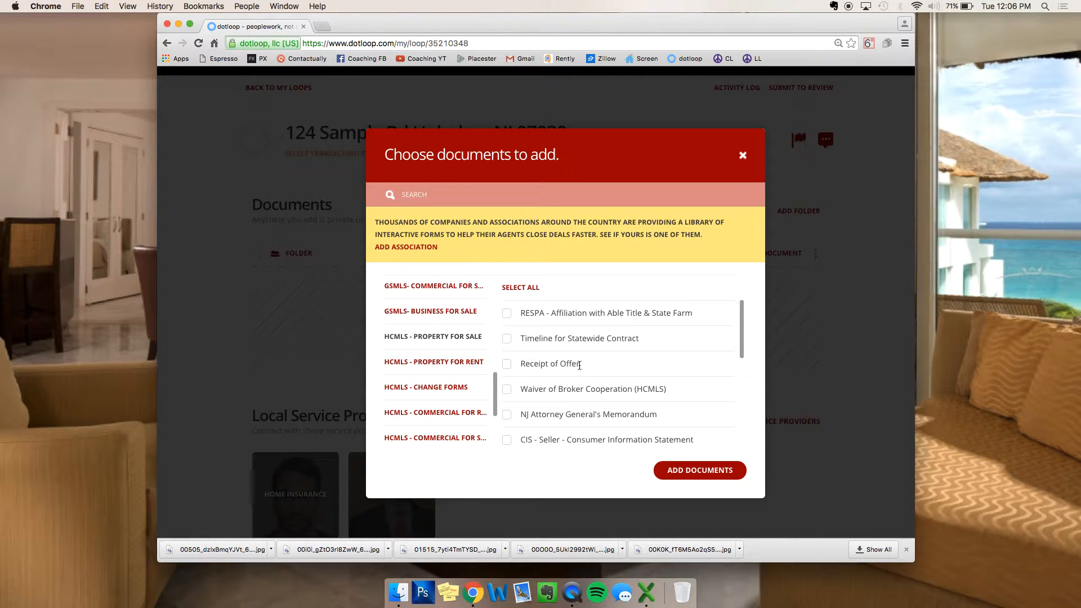
pyautogui.scroll(-2, 583, 356)
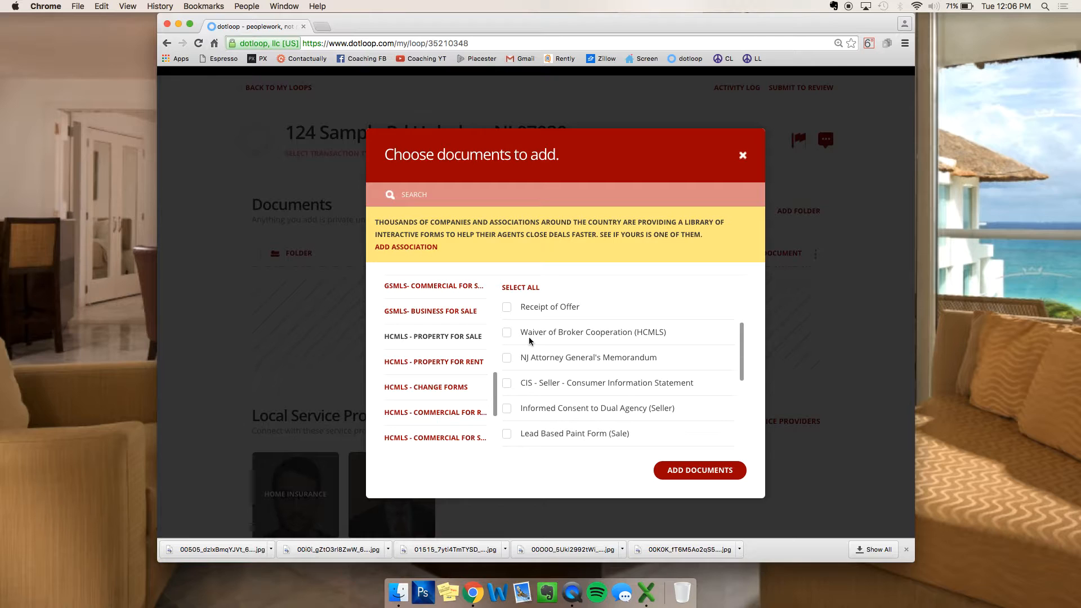
pyautogui.moveTo(519, 332); pyautogui.dragTo(681, 333)
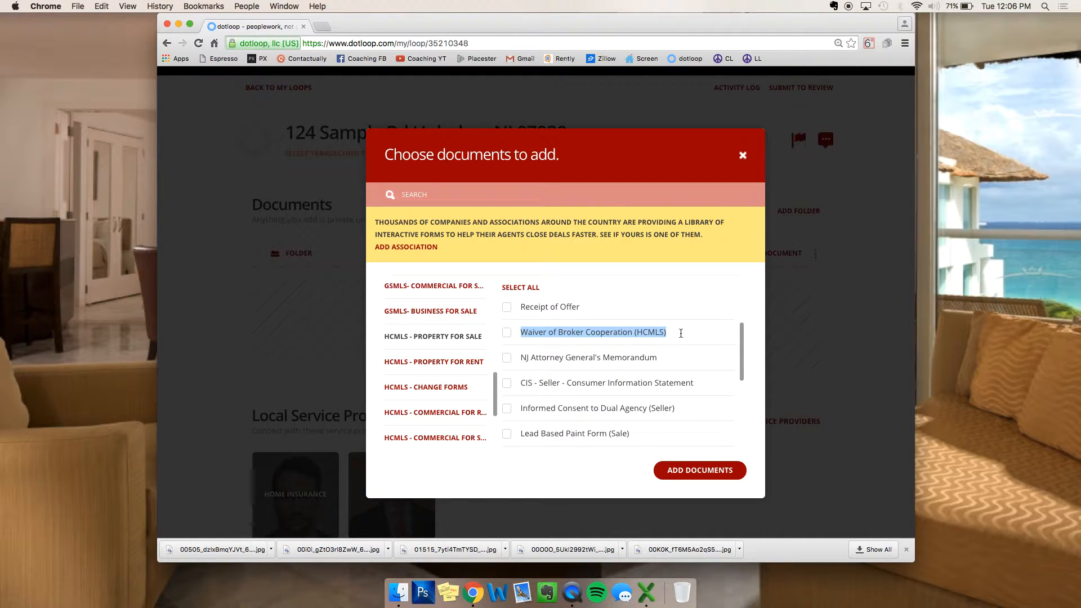
pyautogui.click(529, 356)
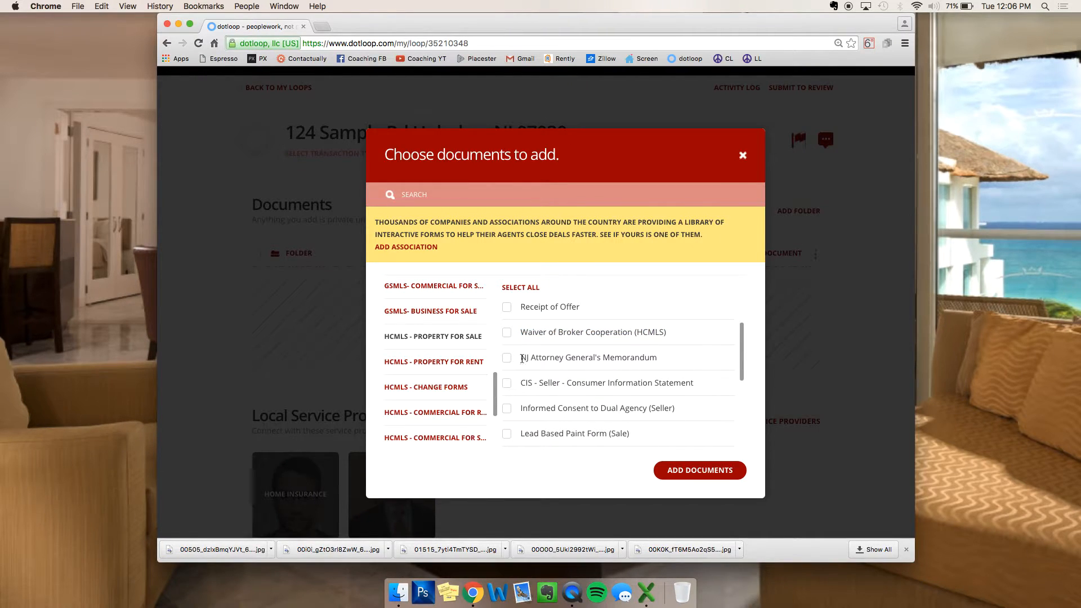
pyautogui.click(507, 358)
# Step: Tick CIS - Seller, Informed Consent to Dual Agency (Seller) and Lead Based Paint Form (Sale)
pyautogui.scroll(-2, 518, 354)
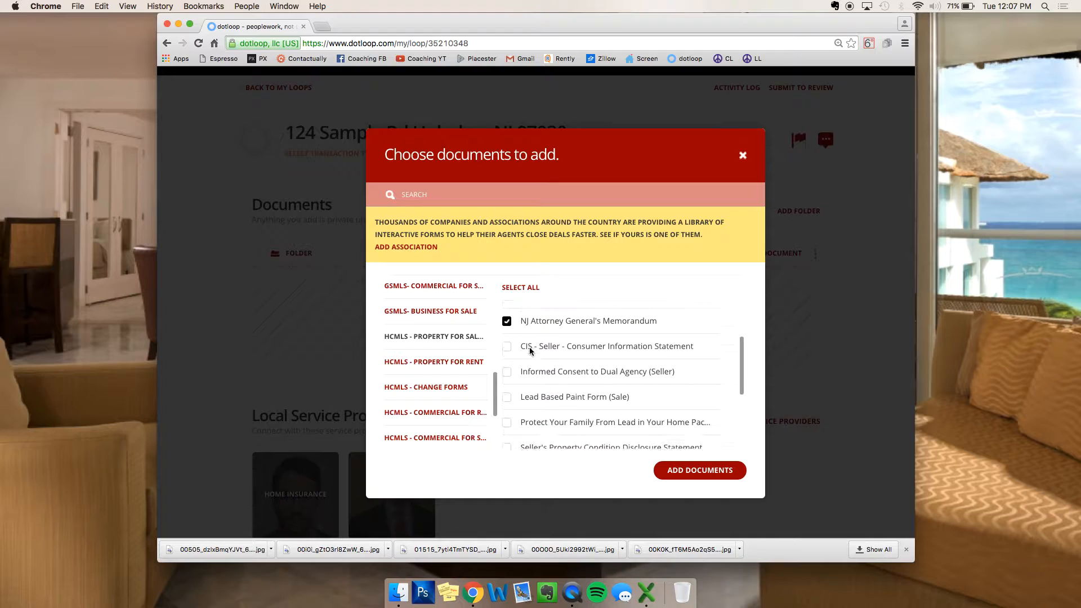
pyautogui.click(506, 341)
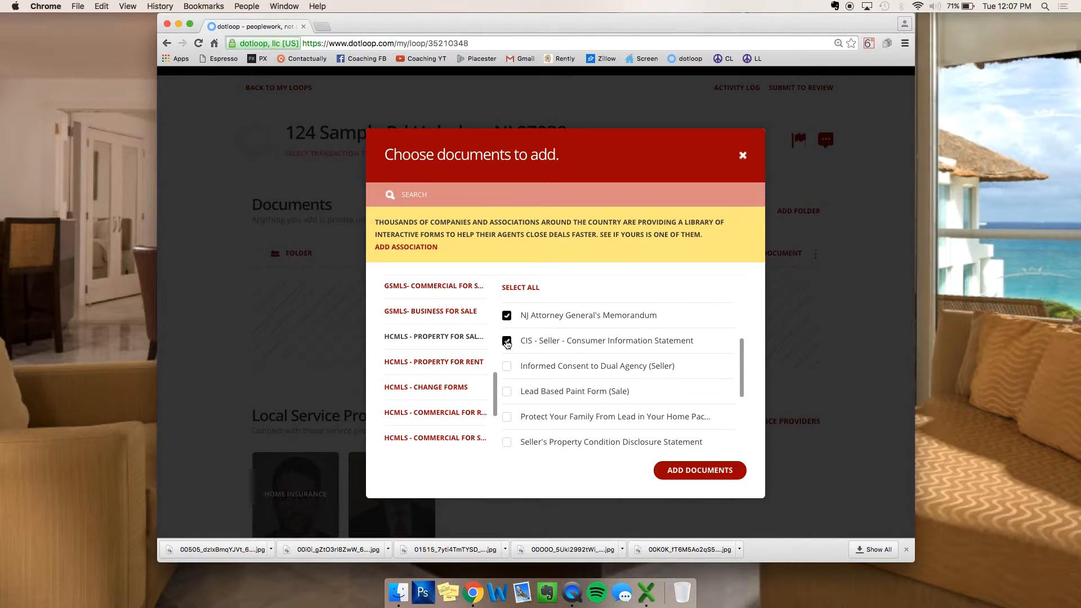
pyautogui.click(507, 368)
pyautogui.scroll(-2, 507, 360)
pyautogui.click(507, 348)
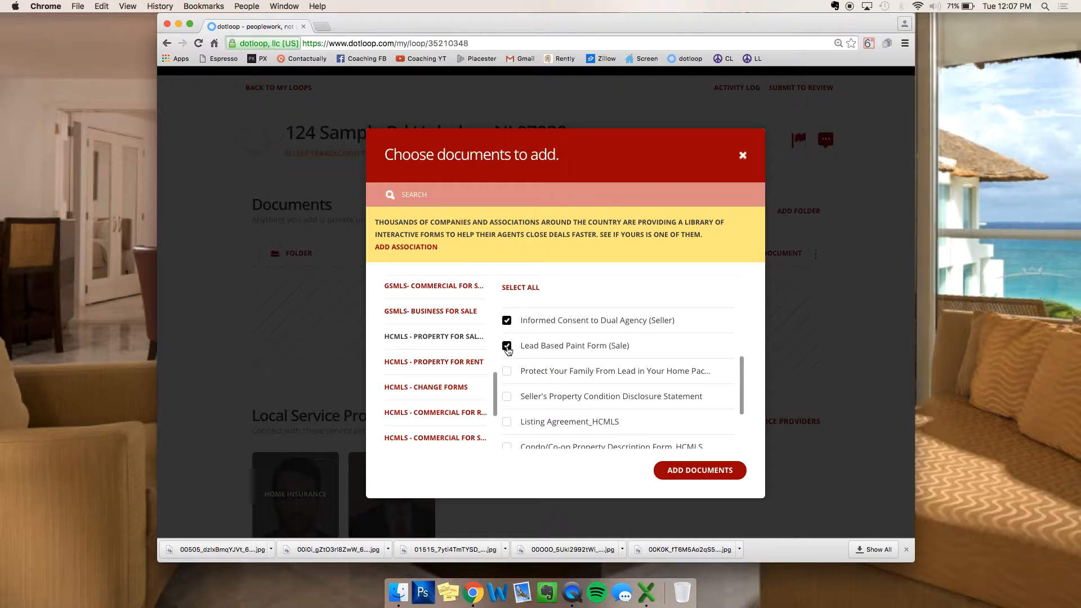
# Step: Tick Protect Your Family, Seller's Disclosure, Listing Agreement_HCMLS and Condo/Co-op Property Description Form
pyautogui.scroll(-1, 508, 349)
pyautogui.click(507, 344)
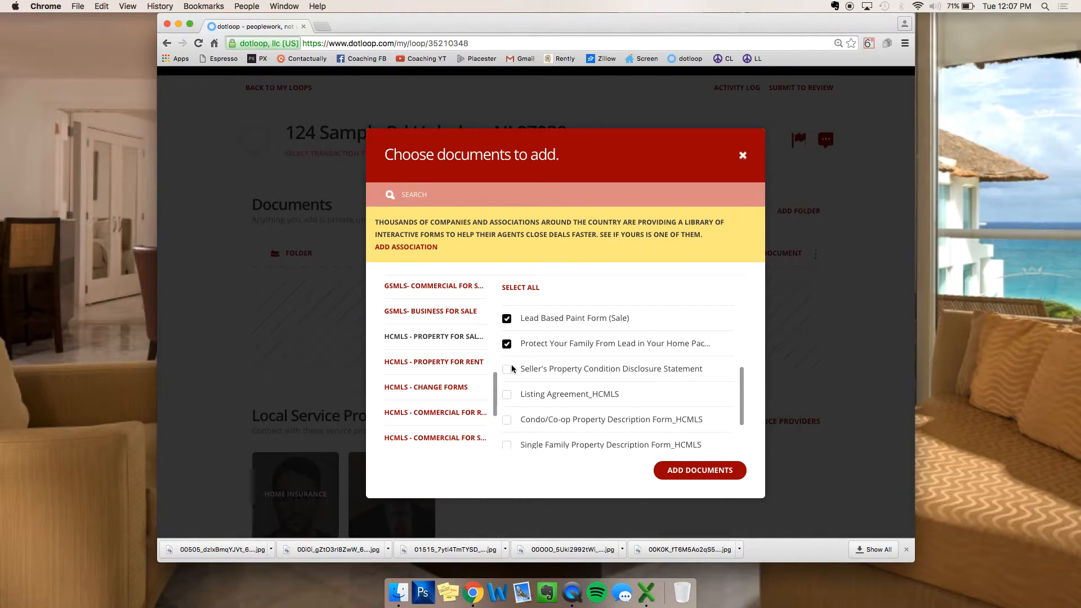
pyautogui.click(507, 369)
pyautogui.scroll(-2, 508, 354)
pyautogui.click(508, 342)
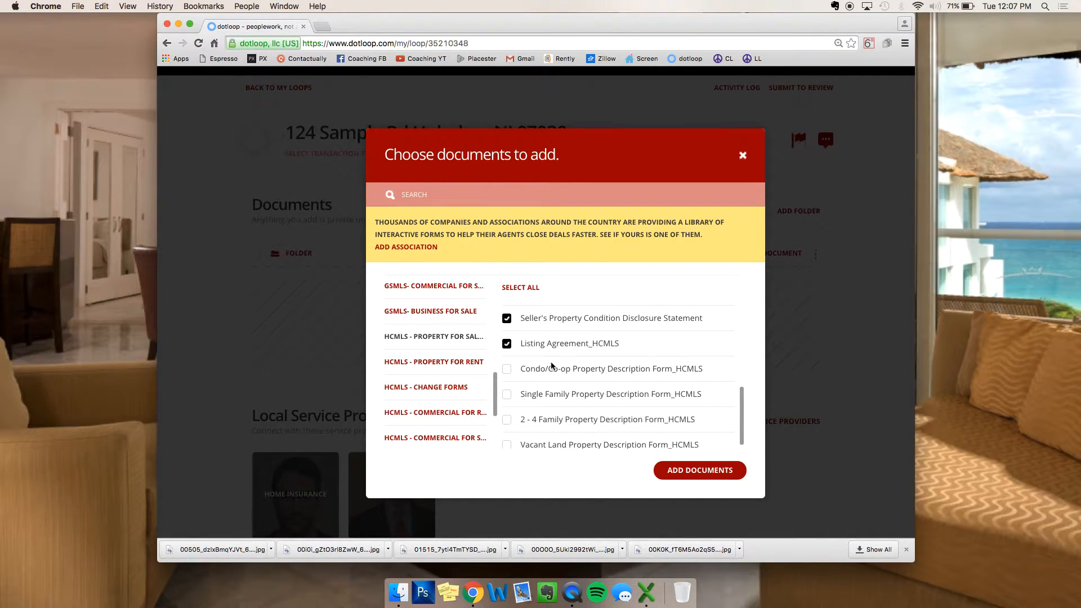
pyautogui.scroll(-1, 543, 366)
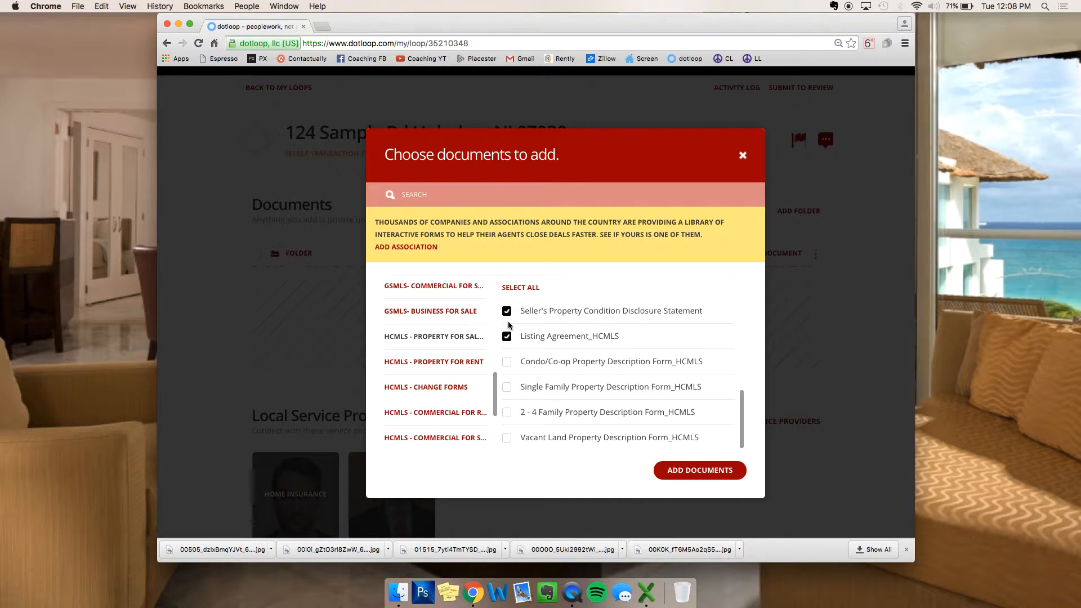
pyautogui.click(509, 363)
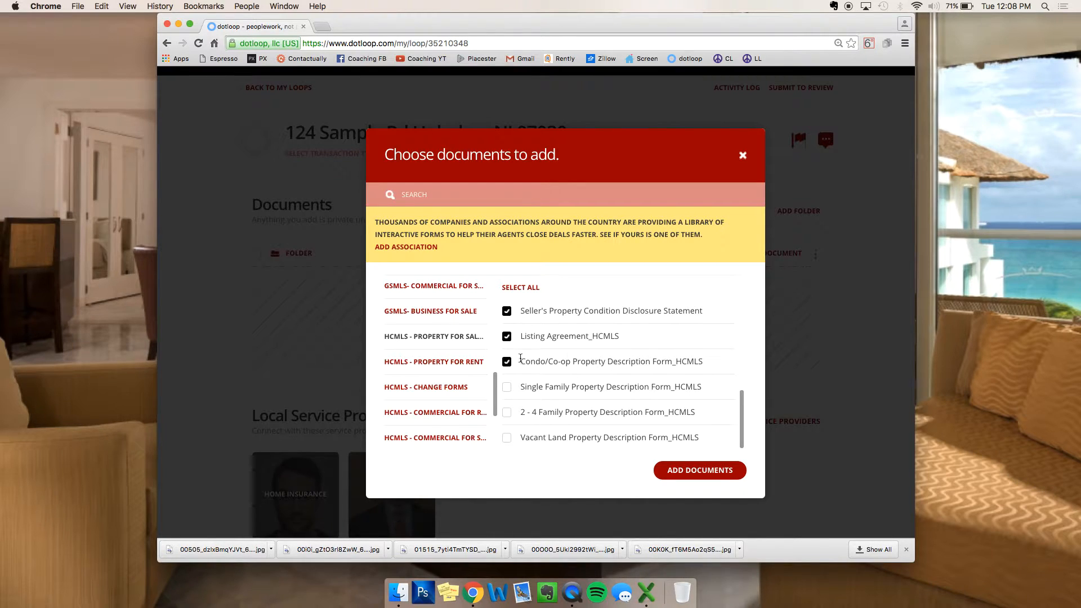
# Step: Add the eight selected forms, then drag NJ Attorney General's Memorandum below the Condo/Co-op Property Description Form
pyautogui.click(704, 469)
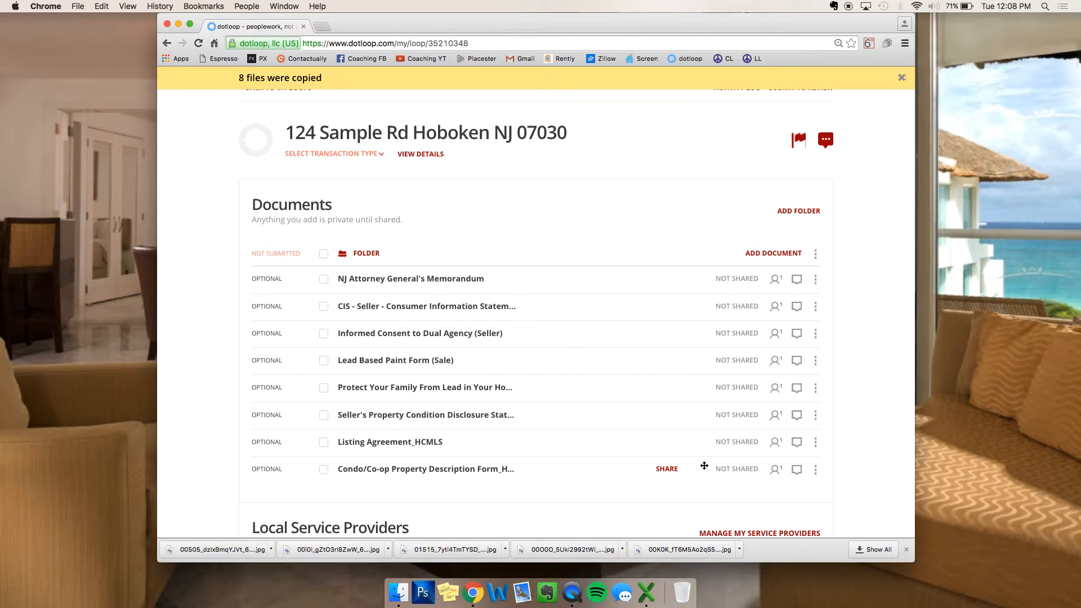
pyautogui.moveTo(466, 282); pyautogui.dragTo(451, 477)
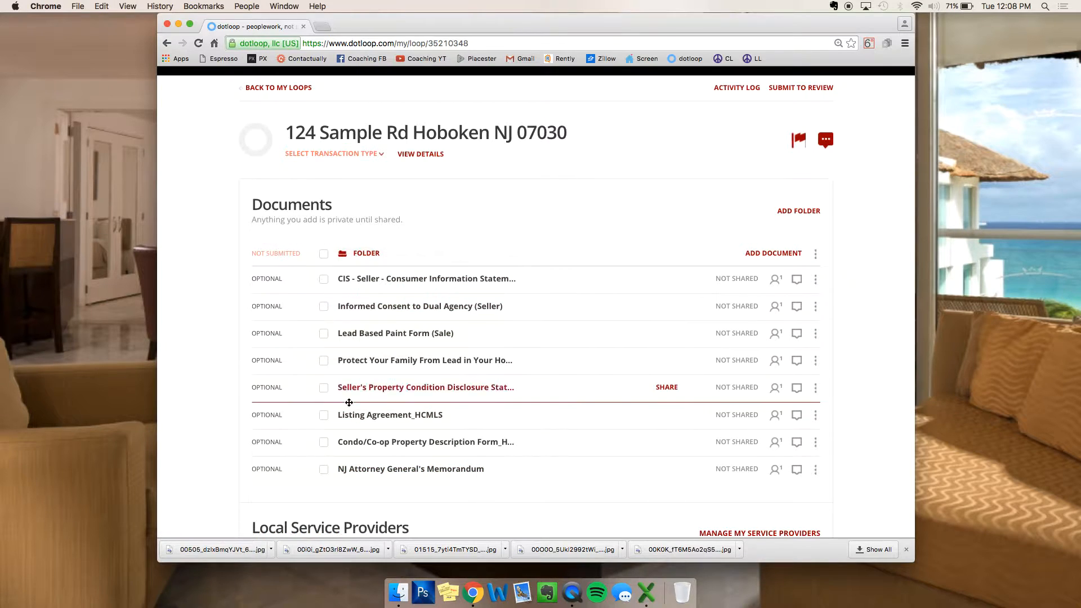
# Step: Replace the folder's old name with 'Listing Paperwork' and review its eight forms
pyautogui.click(815, 254)
pyautogui.click(809, 298)
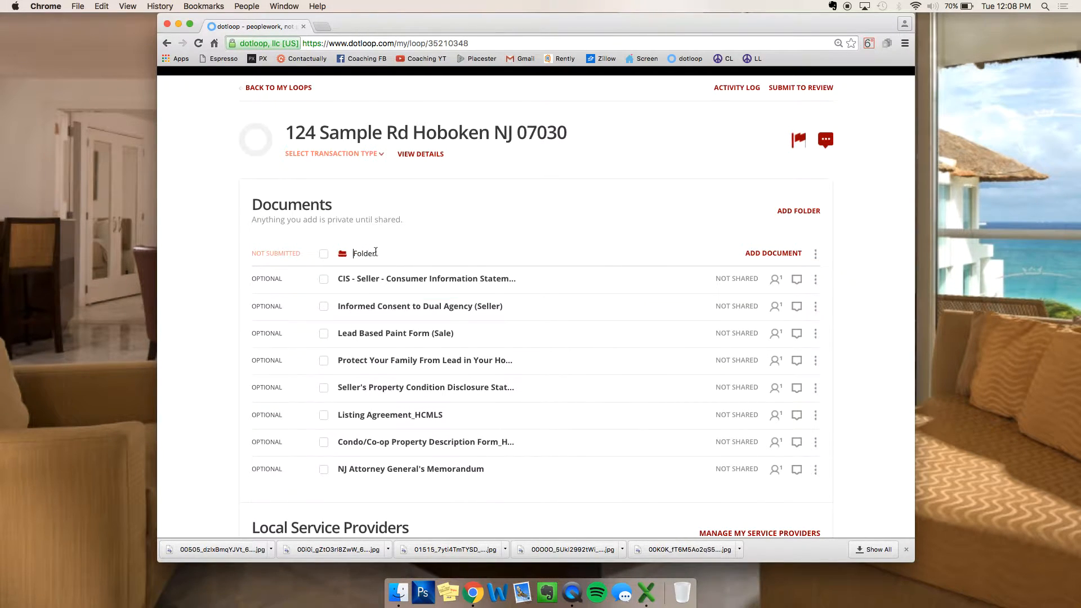
pyautogui.doubleClick(354, 254)
pyautogui.write('Listing Paperwork')
pyautogui.press('Return')
pyautogui.scroll(-5, 509, 225)
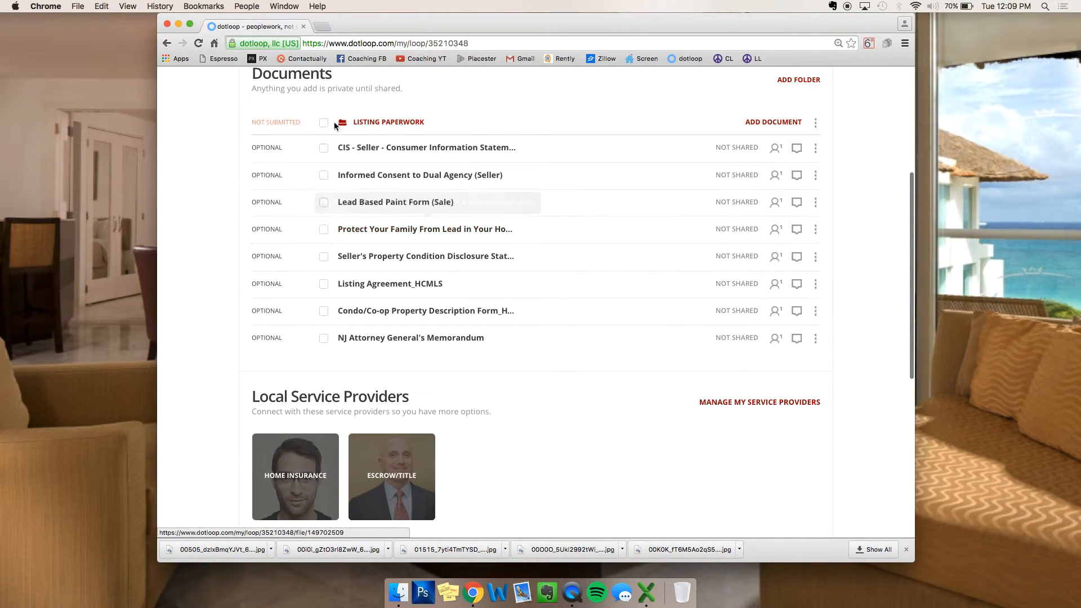
# Step: Open the CIS - Seller Consumer Information Statement and choose the agent as Listing Agent 1
pyautogui.click(425, 153)
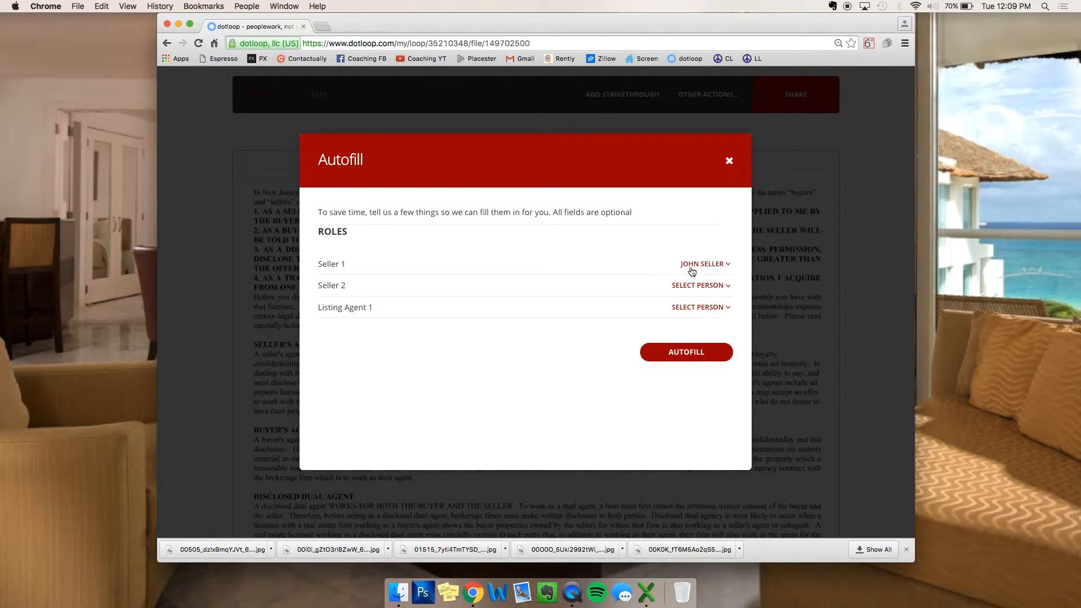
pyautogui.click(696, 307)
pyautogui.click(686, 351)
# Step: Autofill the CIS form from its roles and dismiss the 'Field assignments successful' banner
pyautogui.click(675, 355)
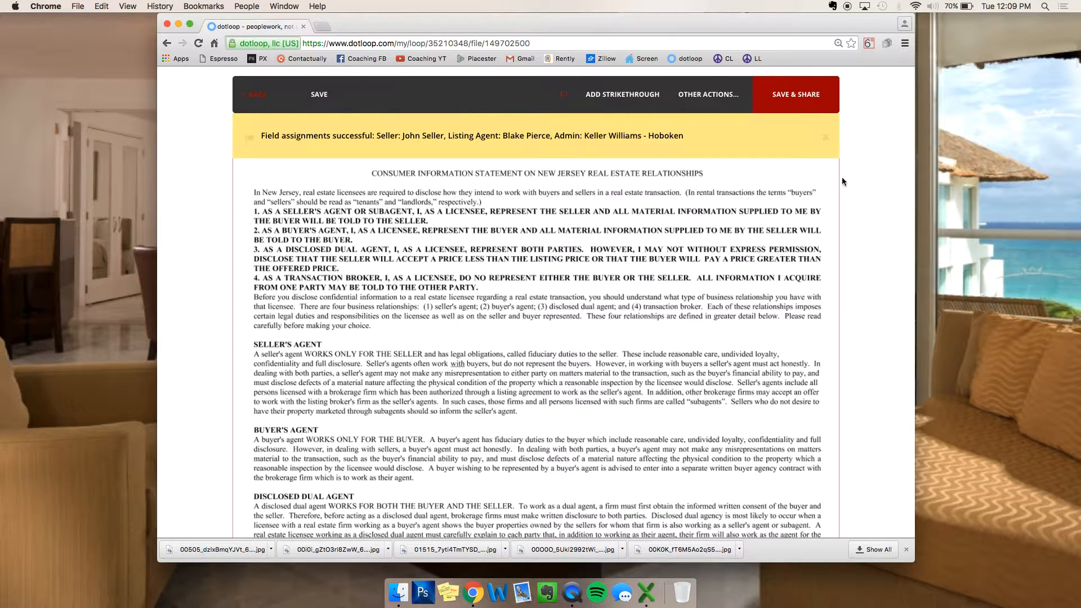
pyautogui.click(823, 140)
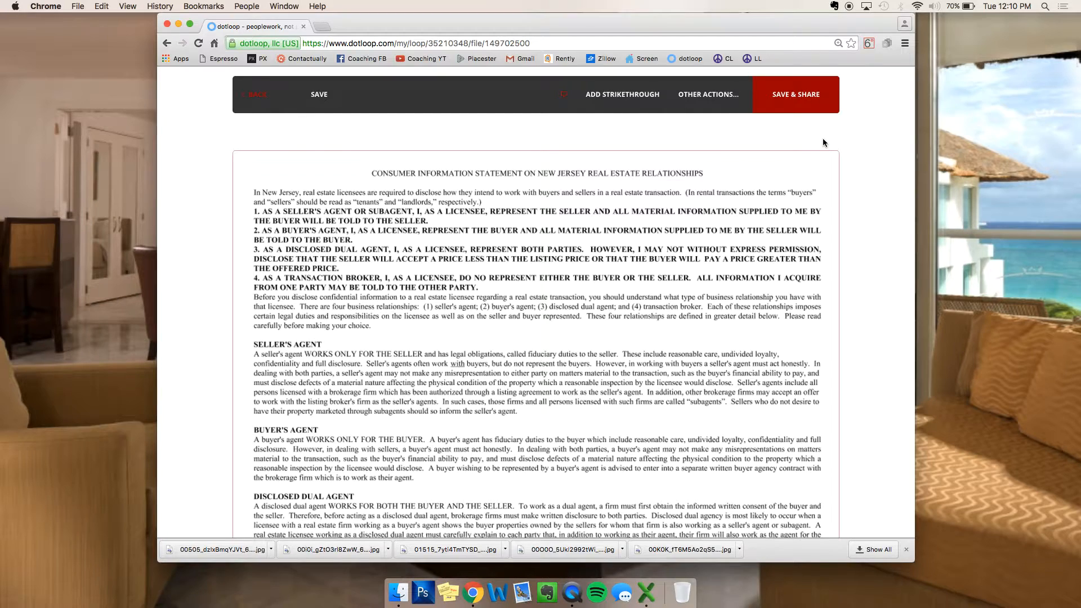
# Step: Check the first seller signature field's assignee options without changing them
pyautogui.scroll(-15, 541, 195)
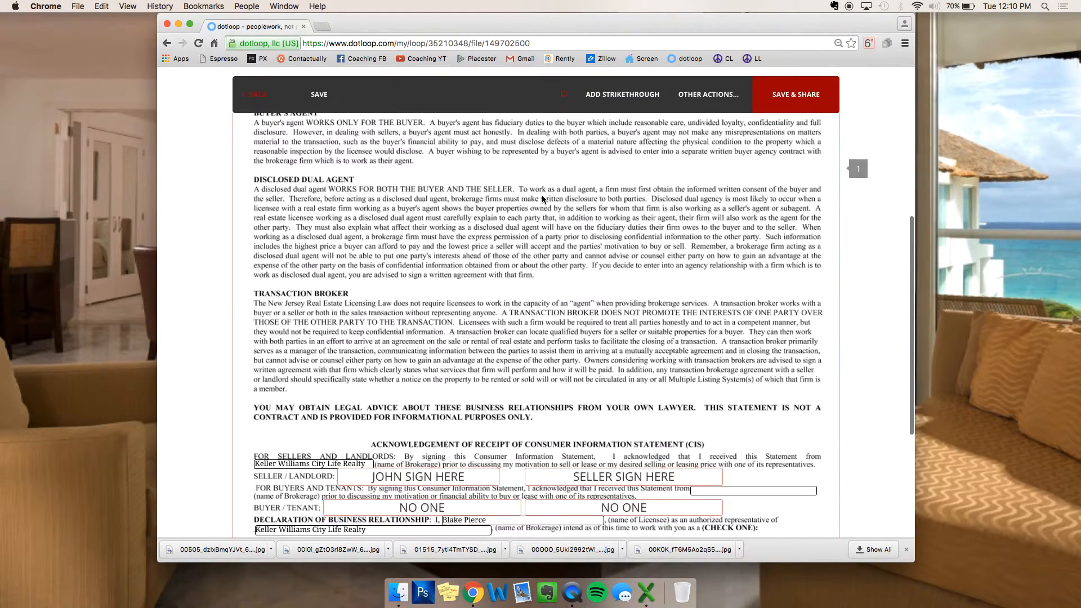
pyautogui.scroll(-1, 542, 198)
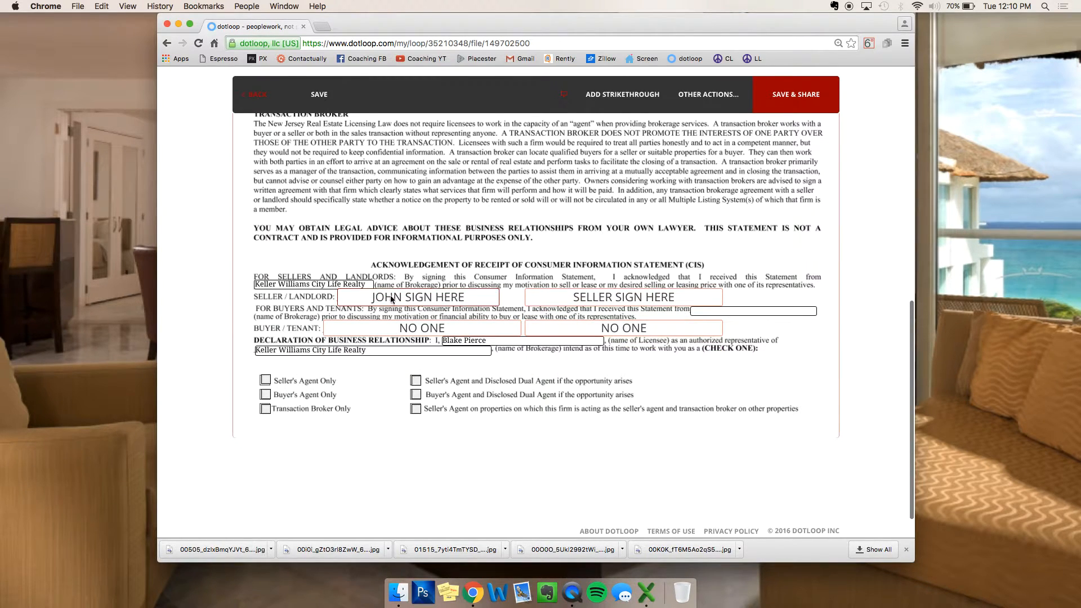
pyautogui.click(410, 295)
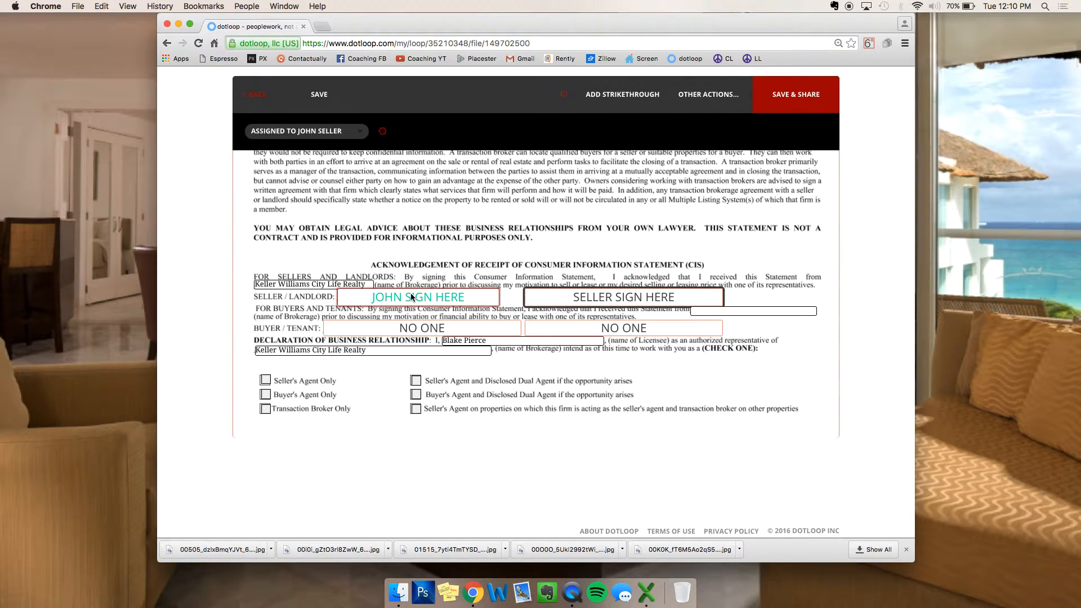
pyautogui.click(325, 133)
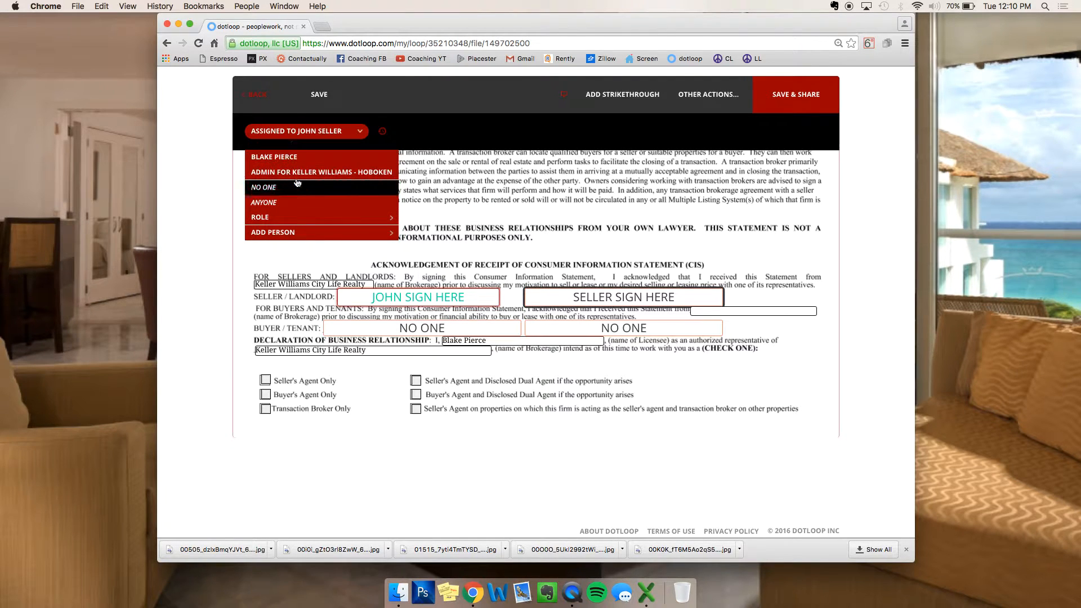
pyautogui.click(301, 134)
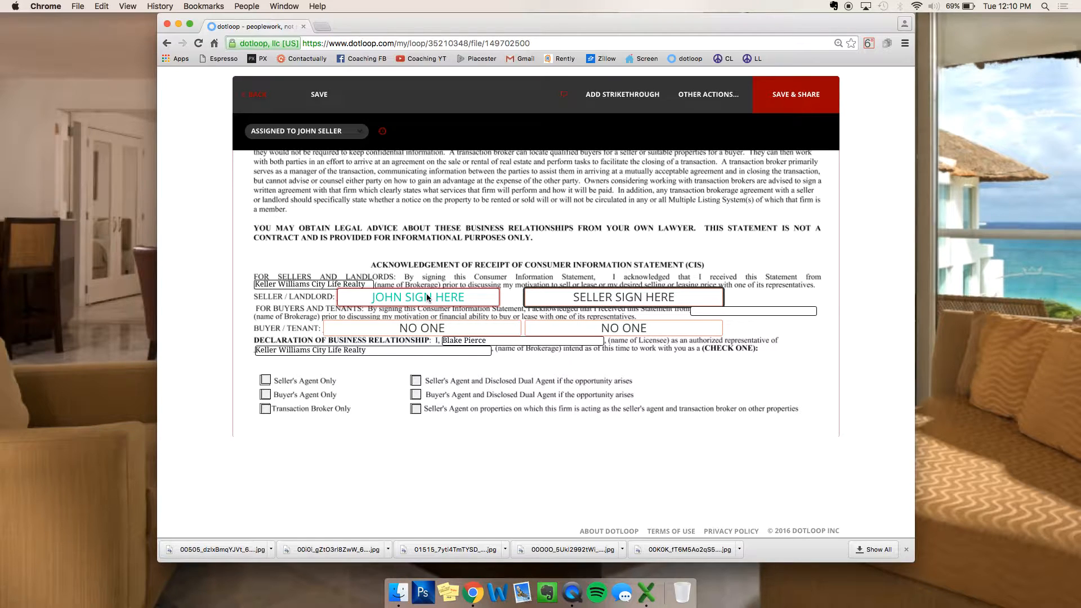
# Step: Assign the second seller signature field to NO ONE
pyautogui.click(581, 307)
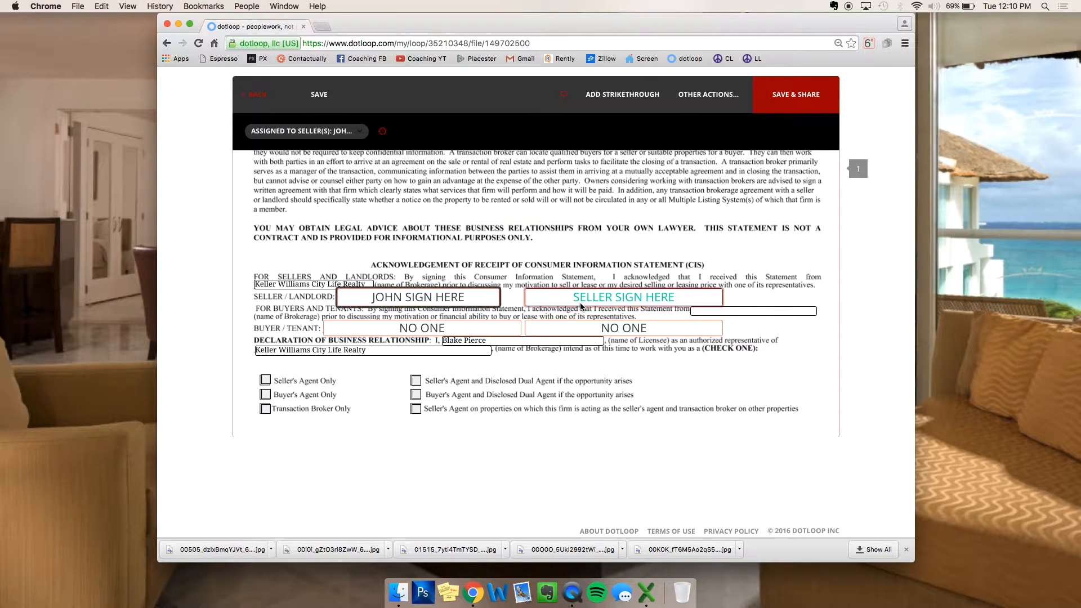
pyautogui.click(307, 131)
pyautogui.click(305, 203)
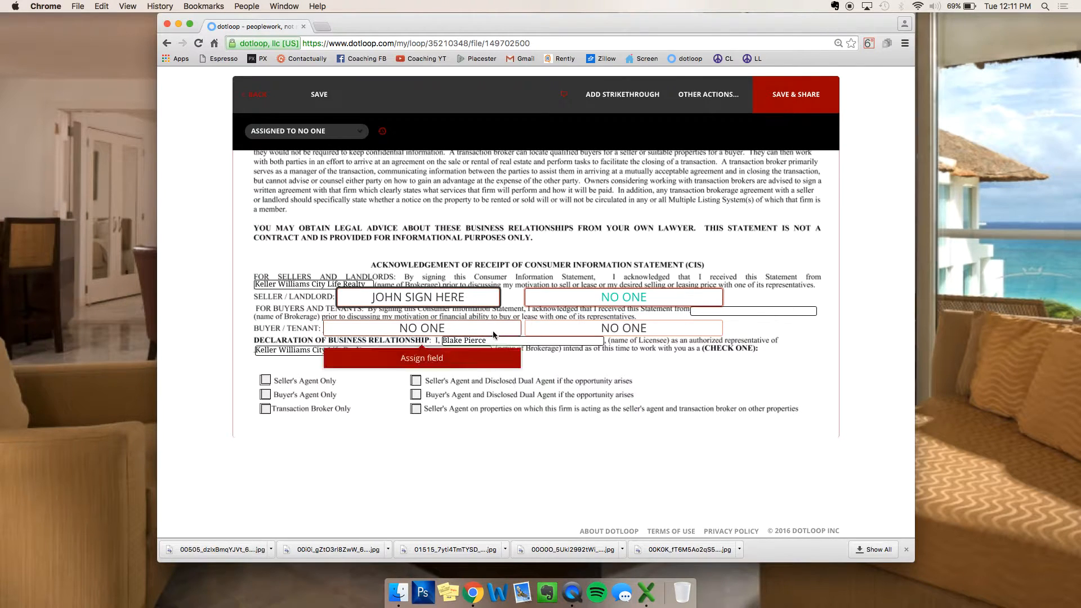
pyautogui.click(532, 340)
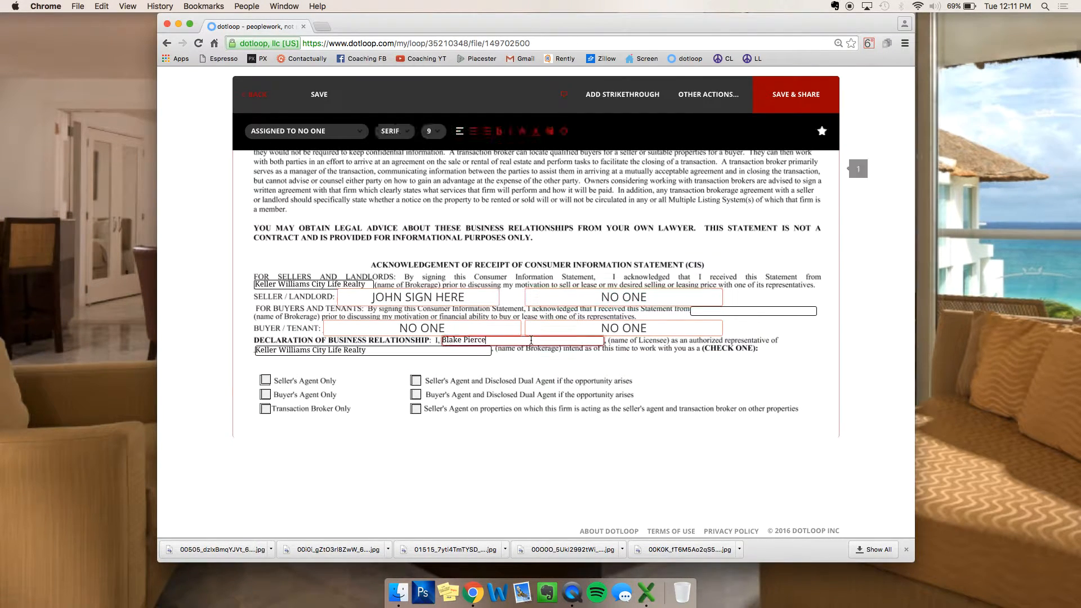
# Step: Tick 'Seller's Agent and Disclosed Dual Agent', save the CIS form and return to the loop
pyautogui.click(416, 382)
pyautogui.scroll(5, 661, 393)
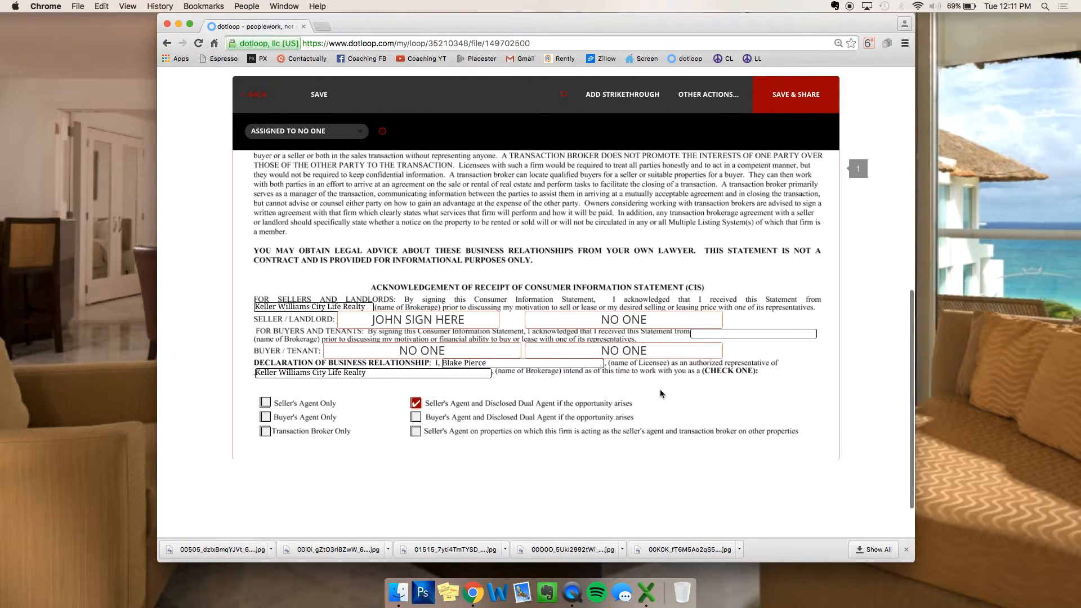
pyautogui.scroll(-5, 662, 393)
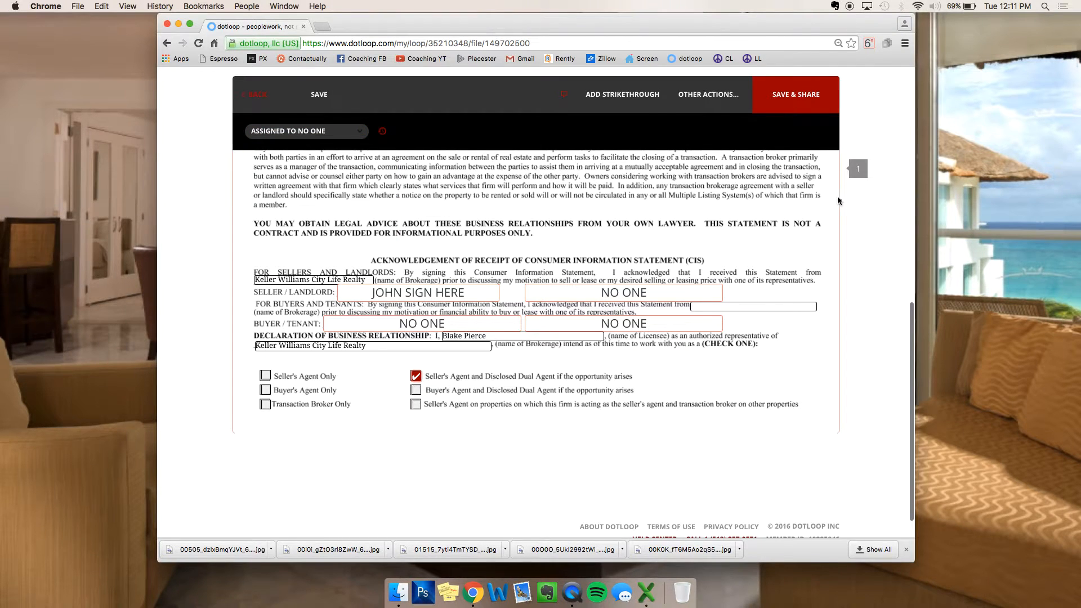
pyautogui.click(349, 86)
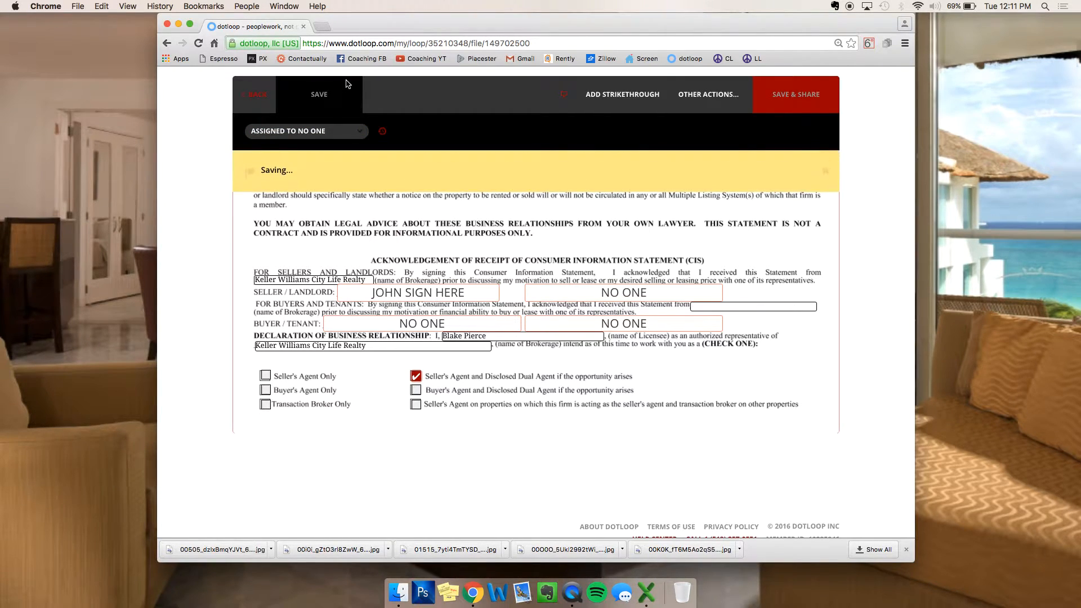
pyautogui.click(257, 97)
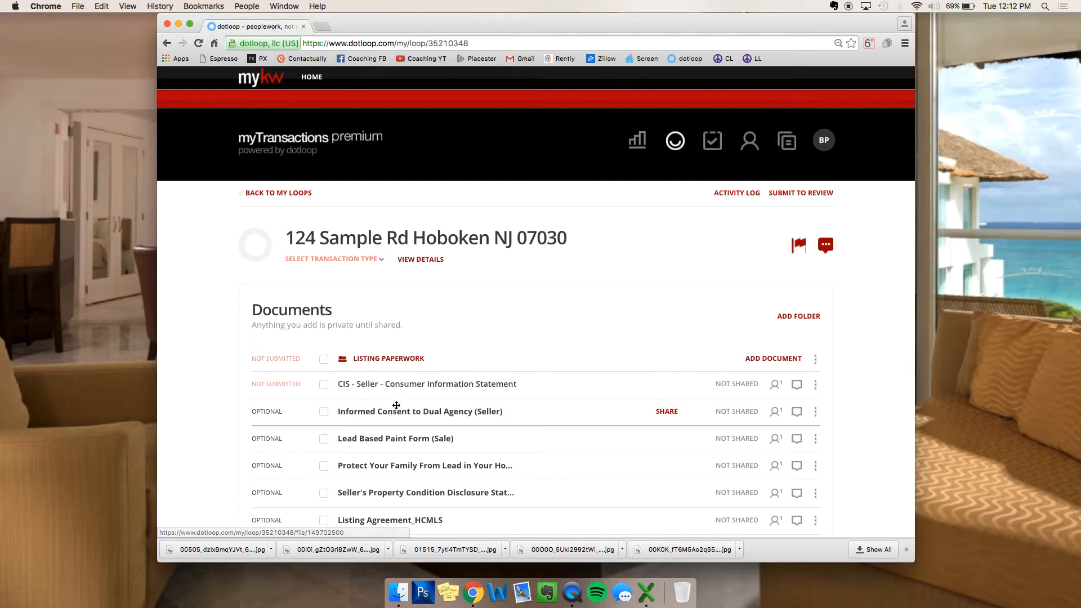
# Step: Open the Lead Based Paint Form (Sale) document from the Listing Paperwork folder
pyautogui.click(378, 440)
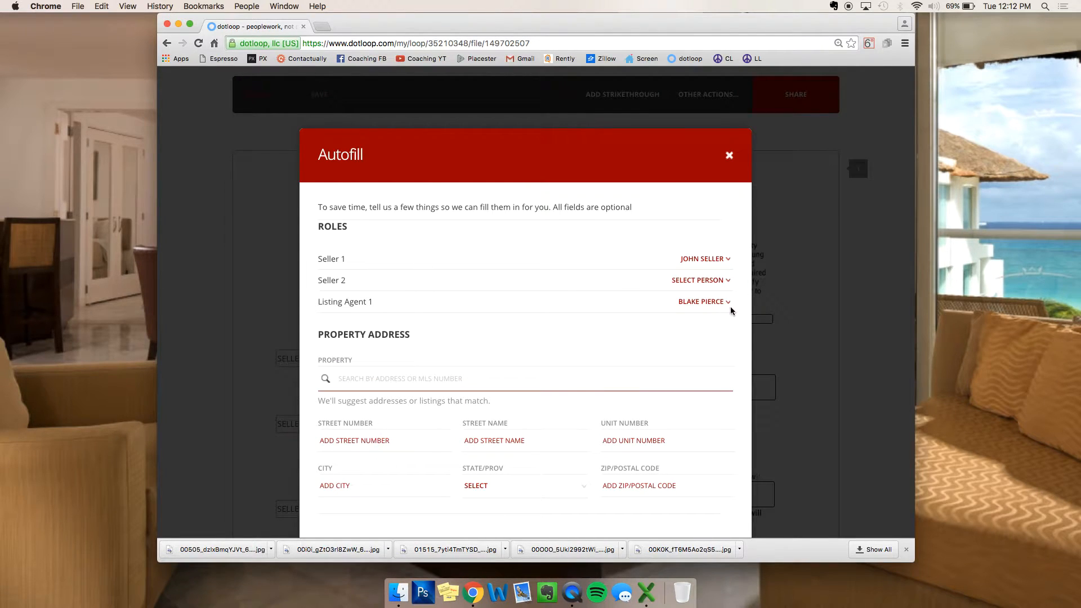
pyautogui.moveTo(316, 304); pyautogui.dragTo(395, 303)
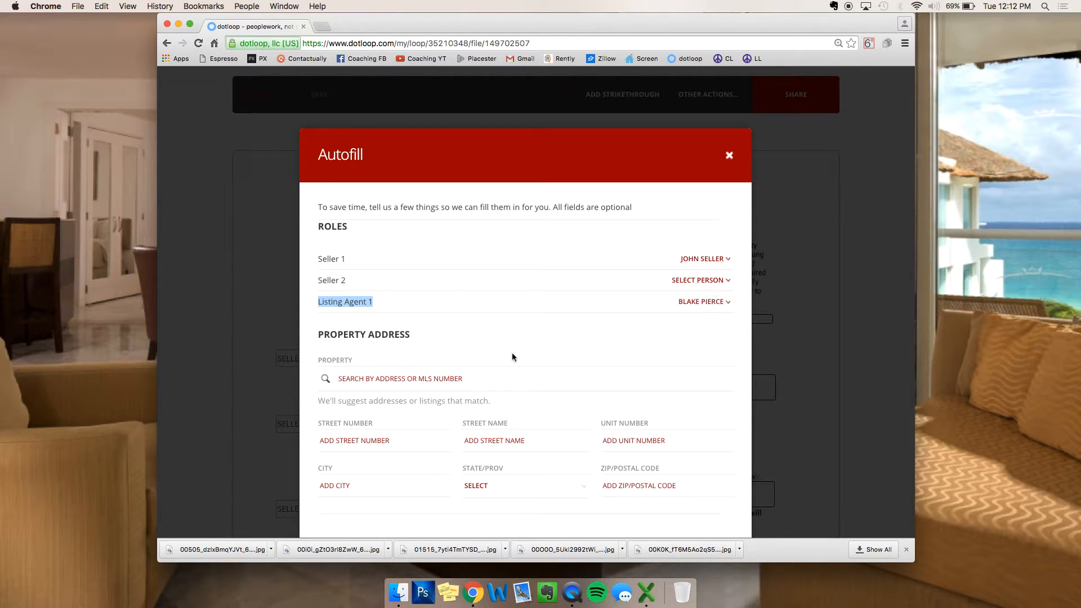
pyautogui.scroll(-2, 422, 371)
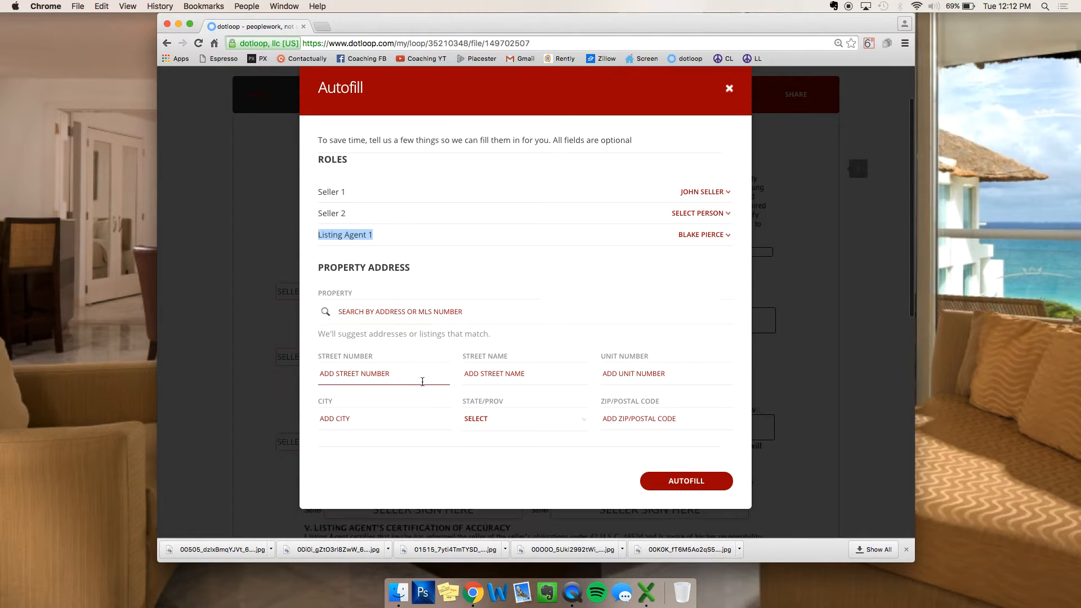
# Step: Enter address 123 Sample st, unit 1R, Hoboken, NJ 07030 and autofill the form
pyautogui.click(345, 371)
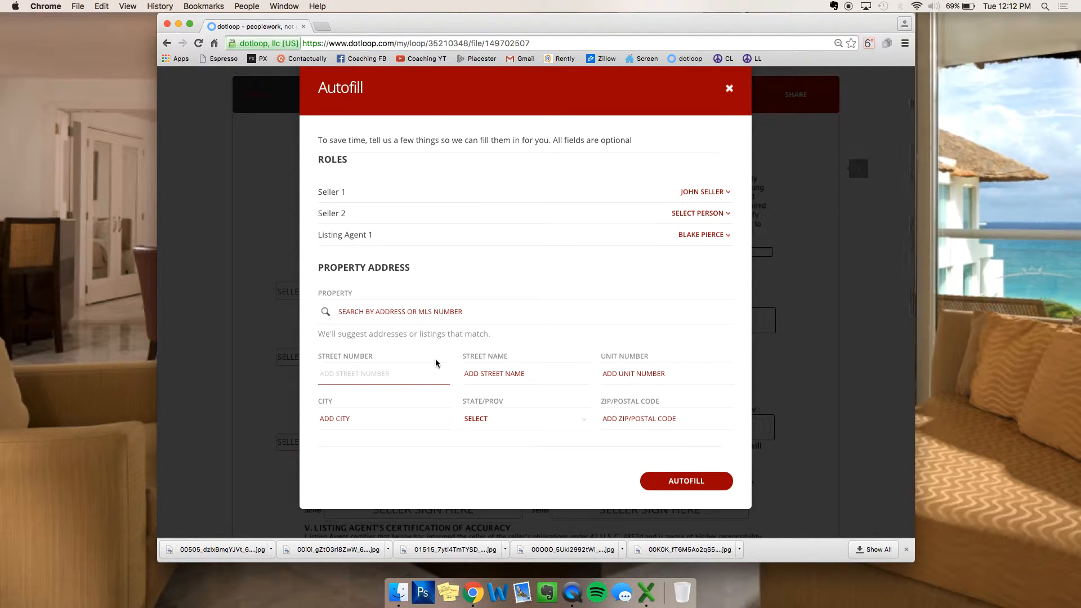
pyautogui.write('123')
pyautogui.press('Tab')
pyautogui.write('Sample')
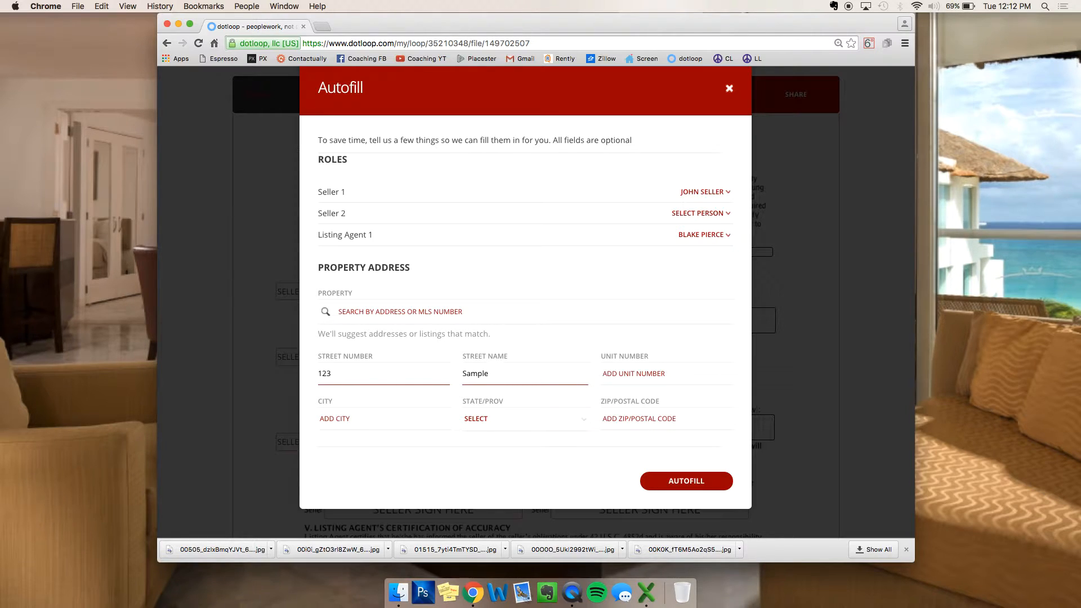
pyautogui.write(' st')
pyautogui.click(387, 419)
pyautogui.write('Hoboken')
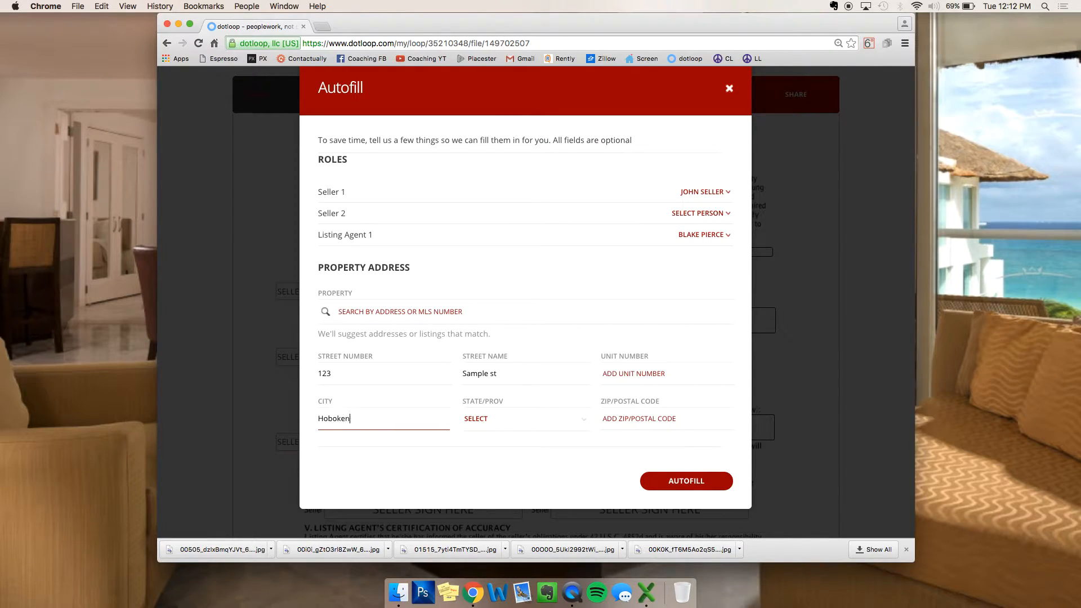
pyautogui.click(493, 423)
pyautogui.write('nj')
pyautogui.press('Return')
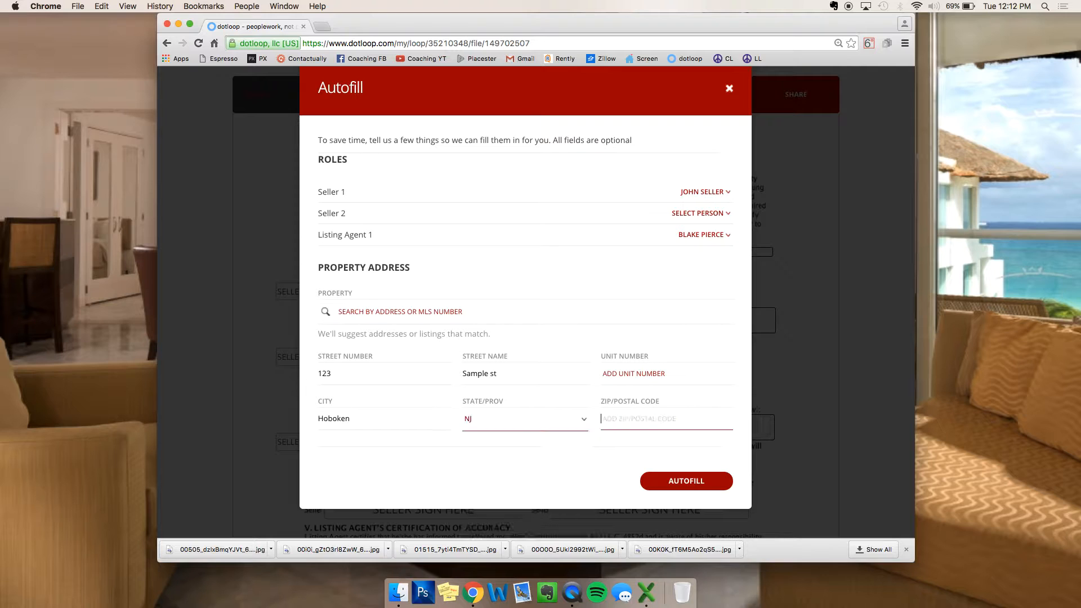
pyautogui.press('Tab')
pyautogui.write('07030')
pyautogui.click(633, 373)
pyautogui.write('1R')
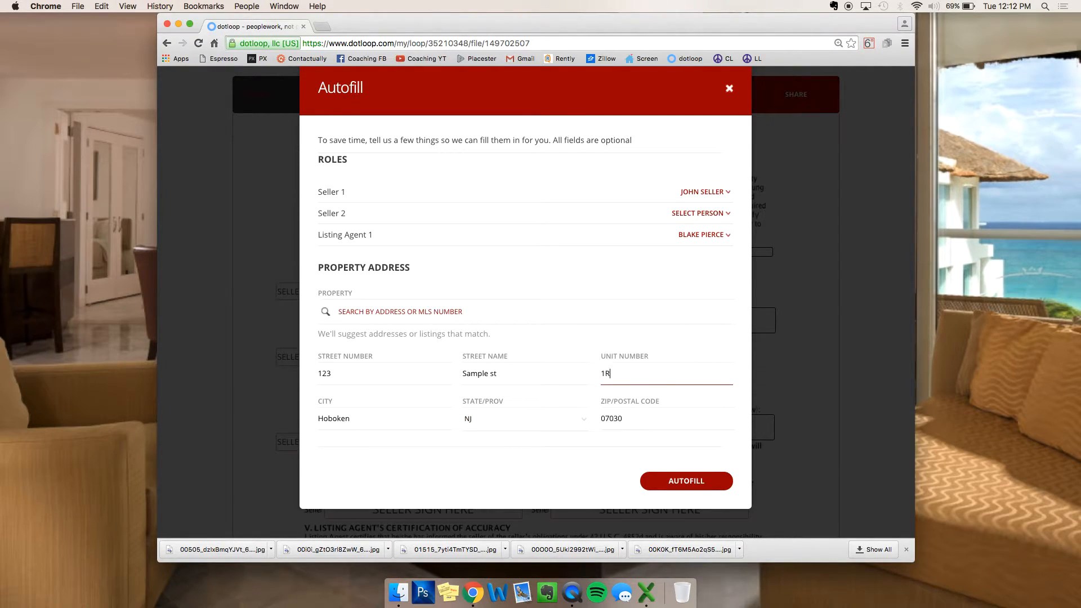
pyautogui.click(694, 479)
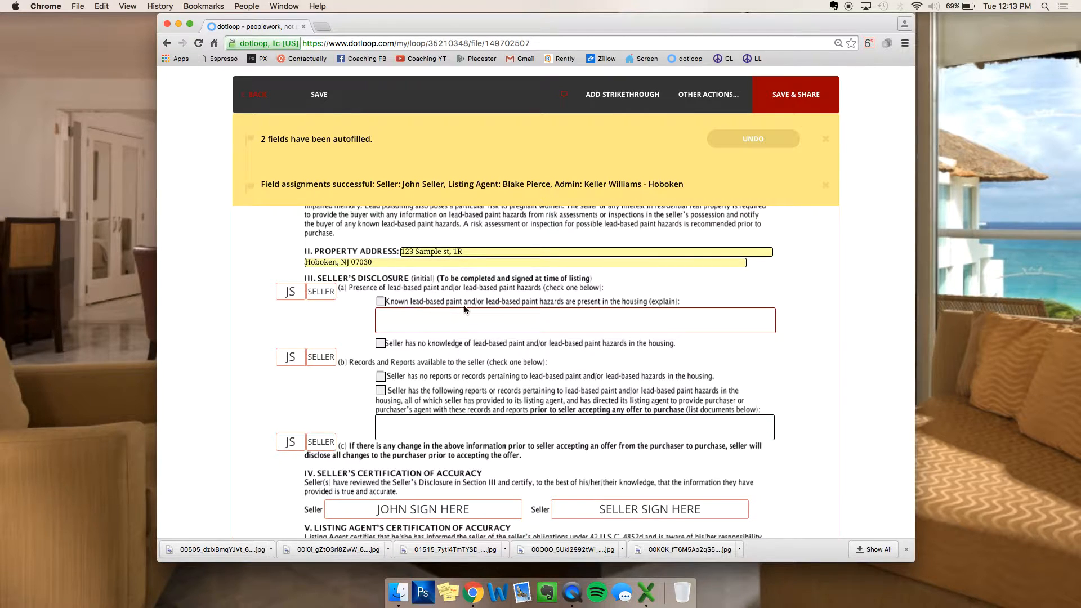
# Step: Tick 'Seller has no knowledge' and 'no reports or records', then dismiss both notification banners
pyautogui.click(380, 345)
pyautogui.click(381, 377)
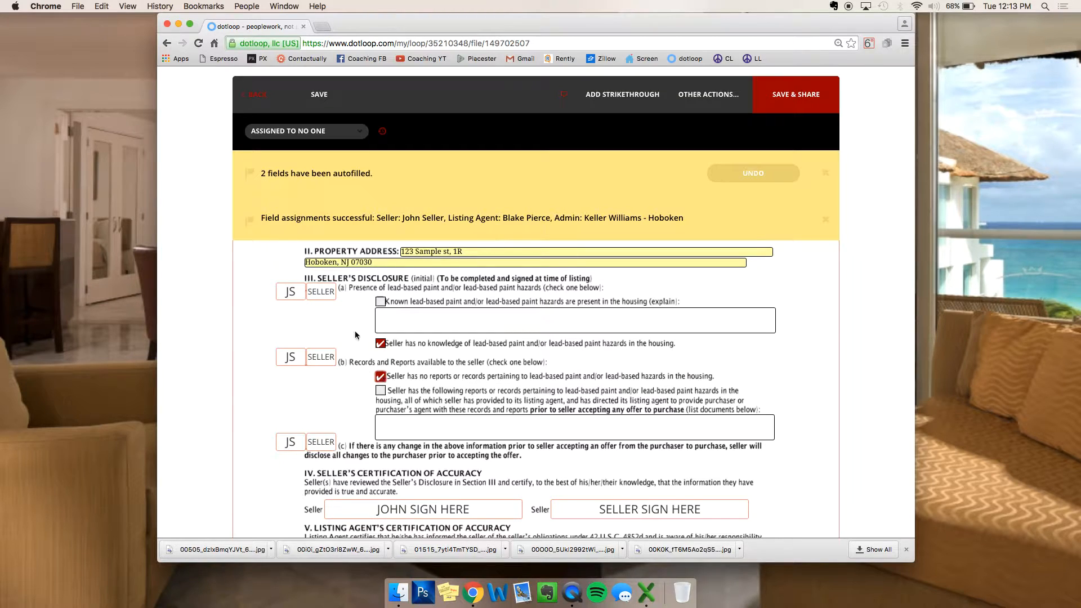
pyautogui.click(825, 173)
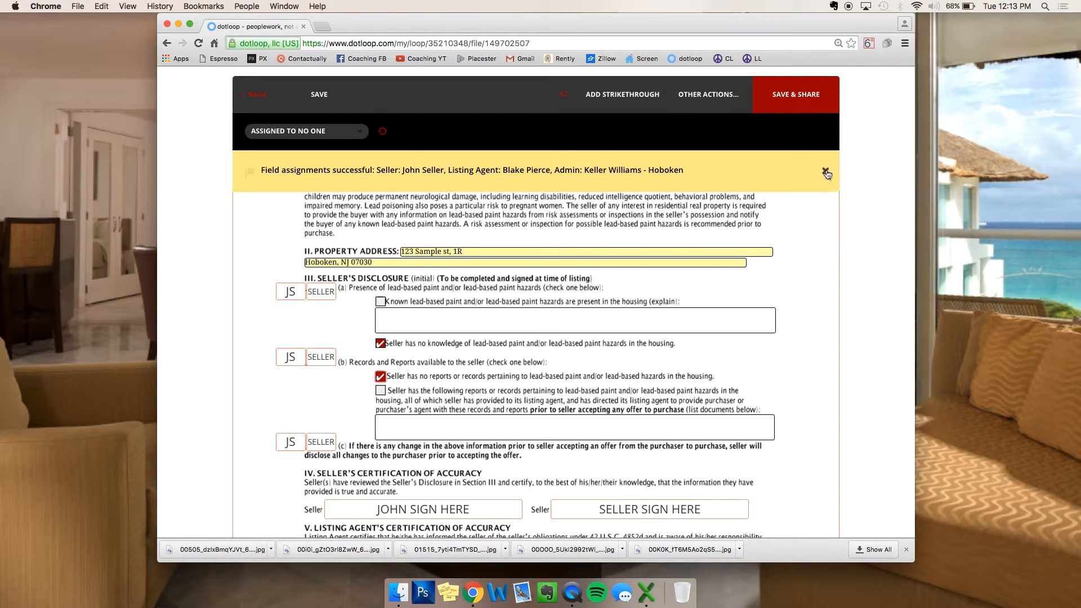
pyautogui.click(825, 173)
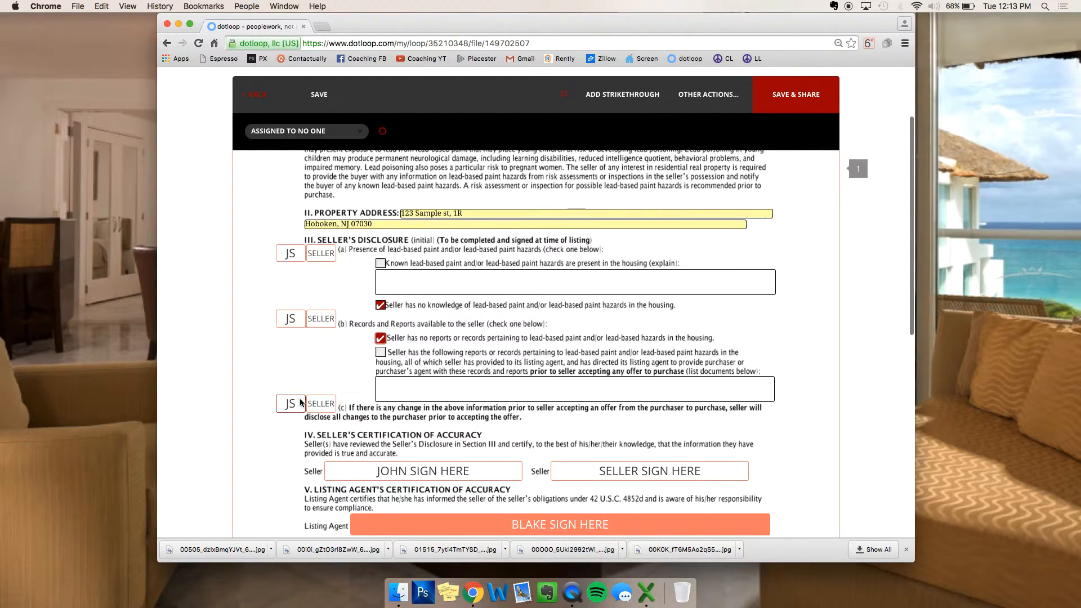
# Step: Assign the three seller initials boxes for (a)–(c) to NO ONE
pyautogui.click(326, 247)
pyautogui.click(304, 130)
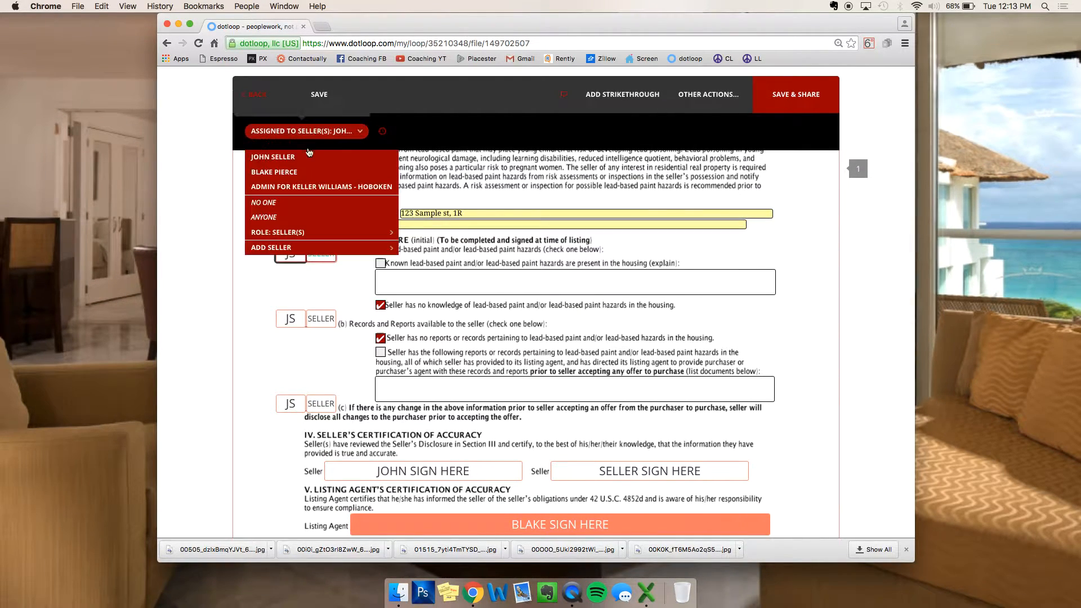
pyautogui.click(298, 203)
pyautogui.click(330, 324)
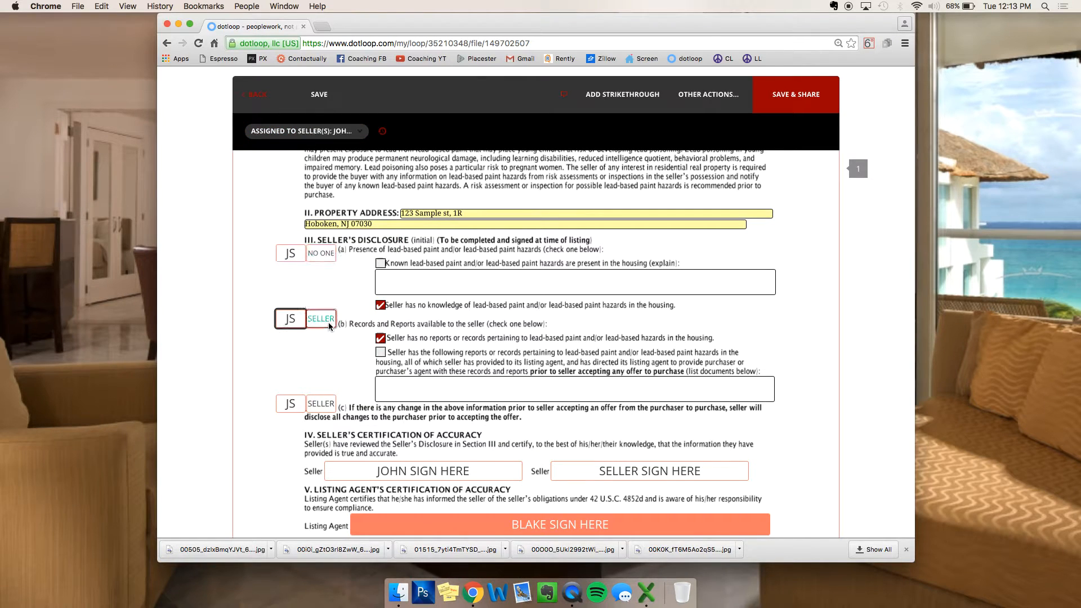
pyautogui.click(313, 129)
pyautogui.click(270, 202)
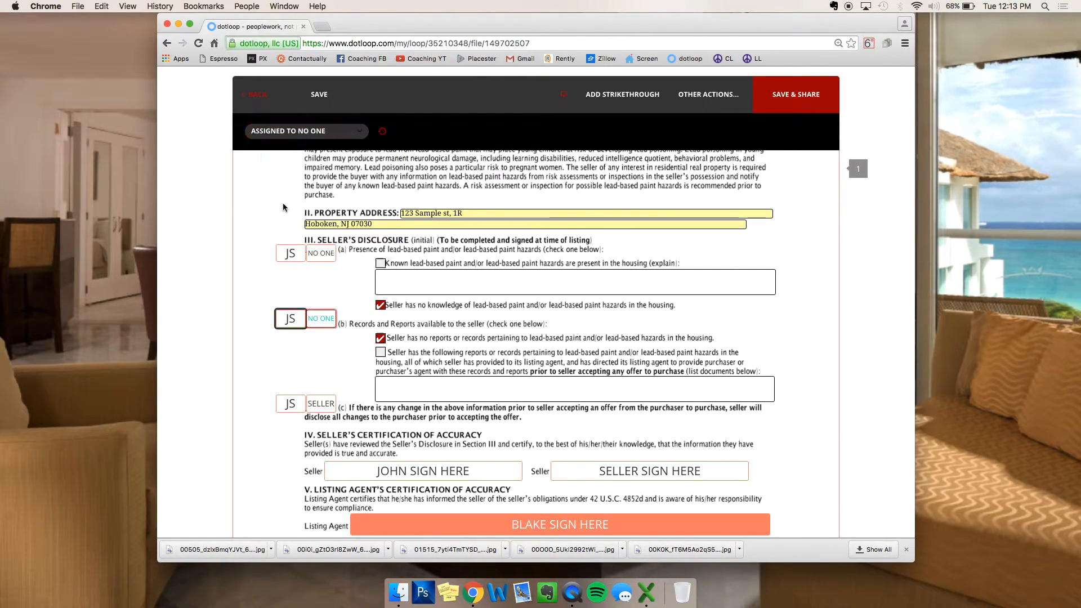
pyautogui.click(319, 403)
pyautogui.click(304, 130)
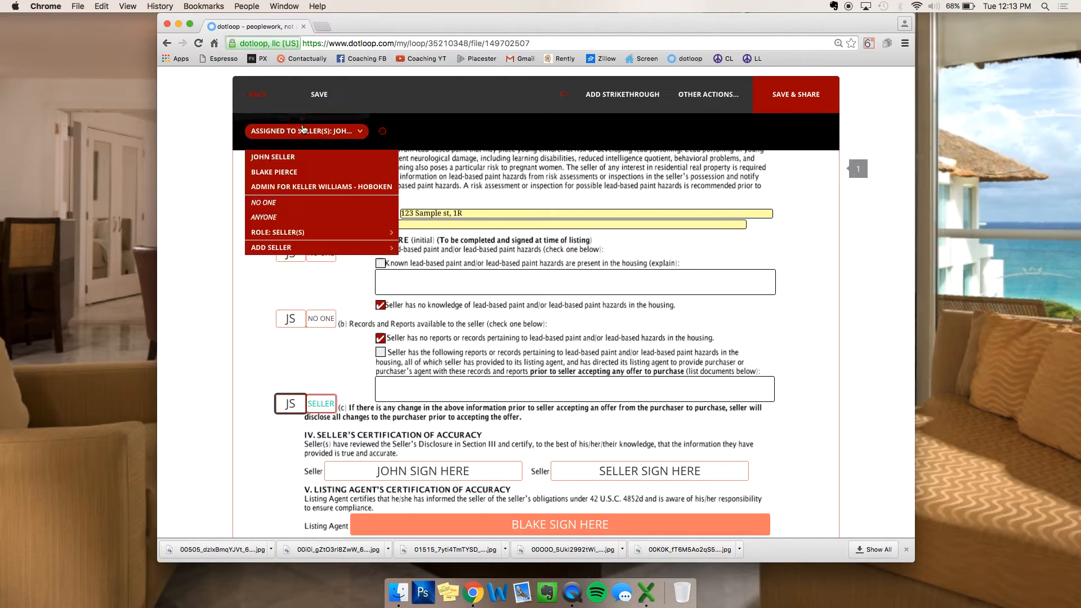
pyautogui.click(281, 204)
pyautogui.scroll(-3, 642, 388)
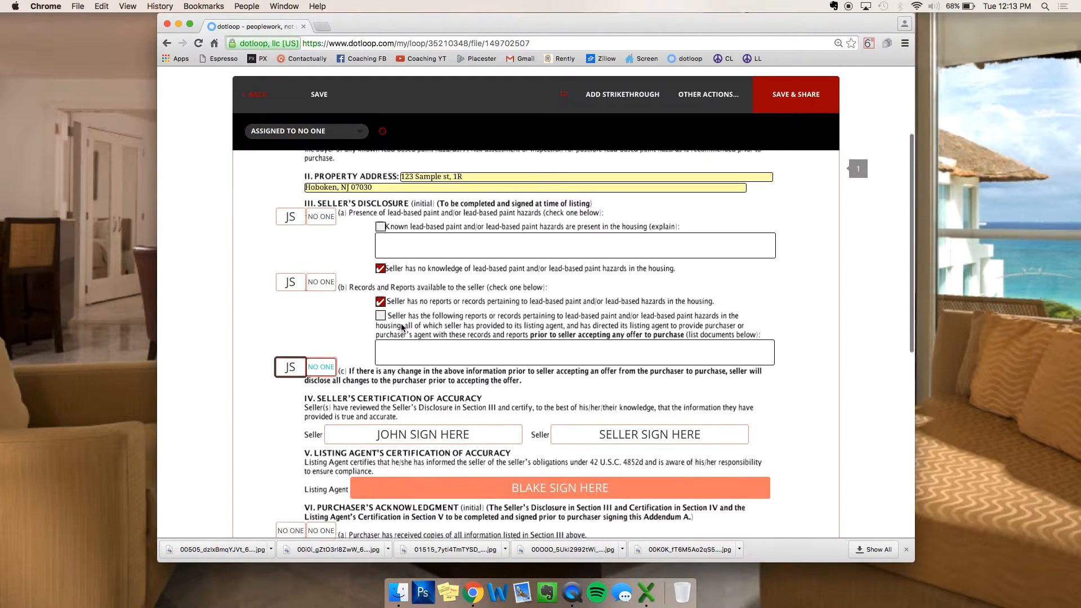
# Step: Assign the second SELLER SIGN HERE field to NO ONE
pyautogui.click(642, 388)
pyautogui.click(304, 130)
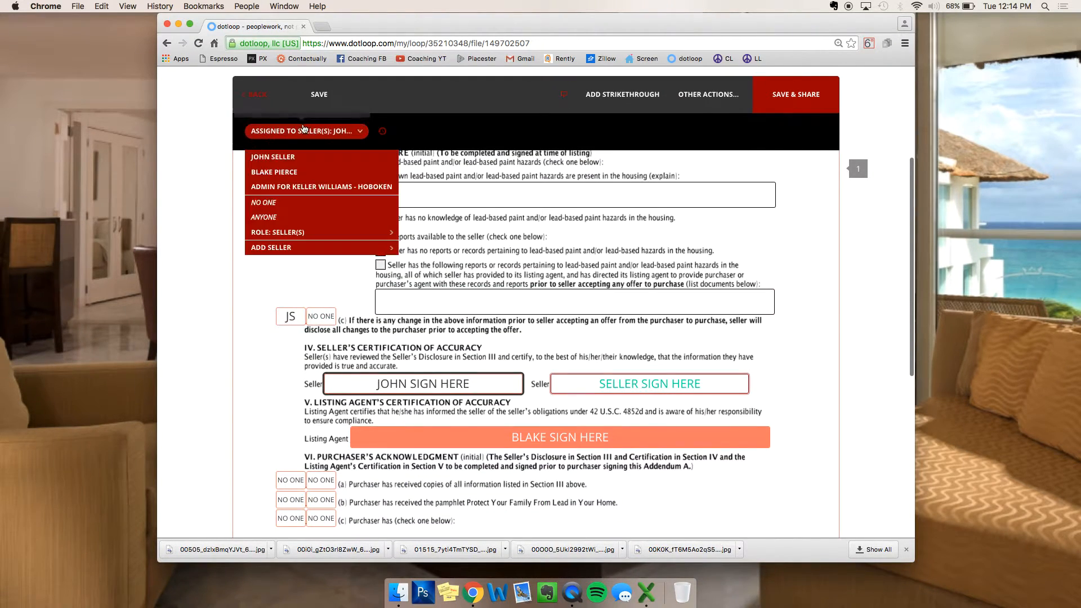
pyautogui.click(278, 205)
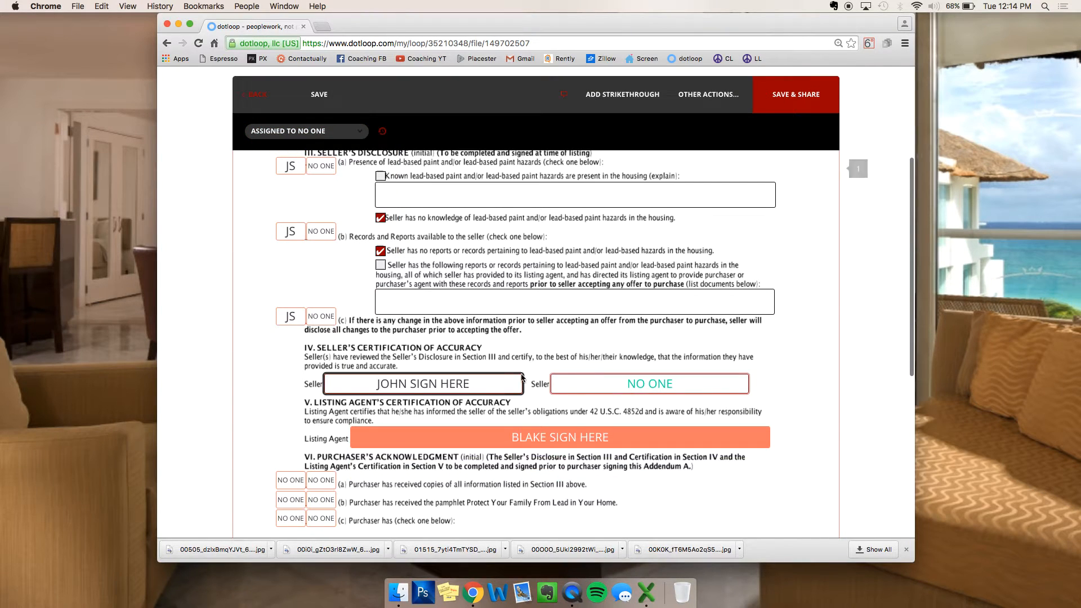
pyautogui.scroll(-2, 524, 380)
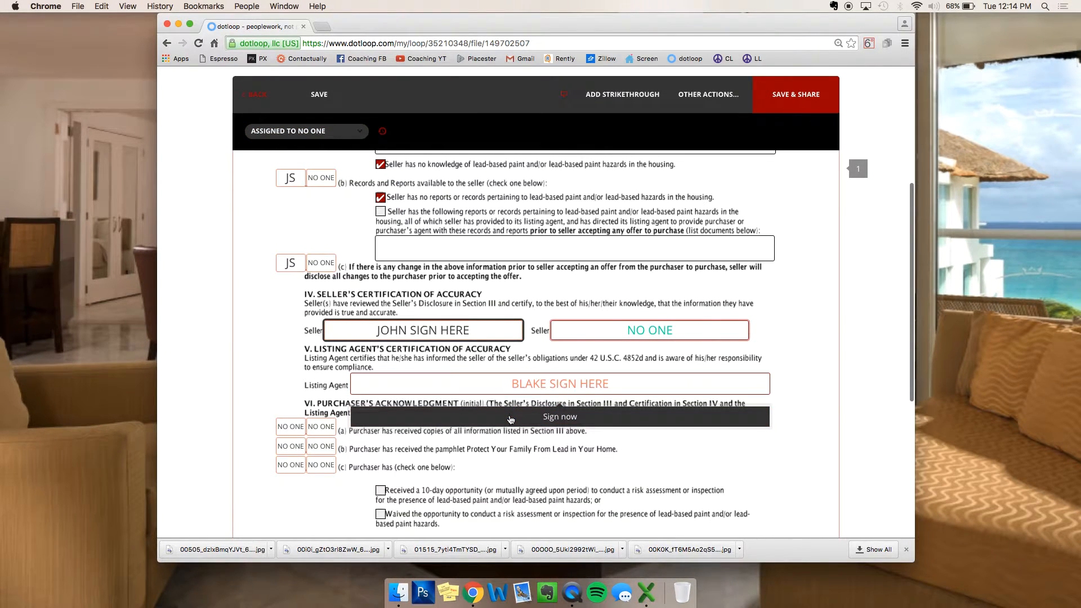
# Step: Place the agent's adopted signature on the listing agent certification line, then deselect it
pyautogui.click(510, 416)
pyautogui.click(653, 409)
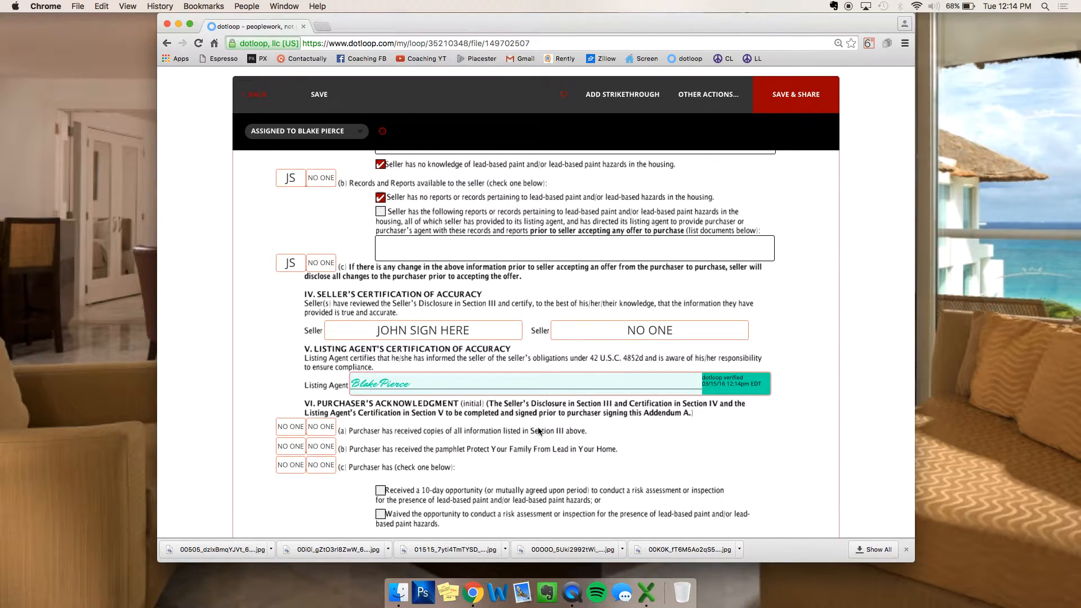
pyautogui.click(380, 197)
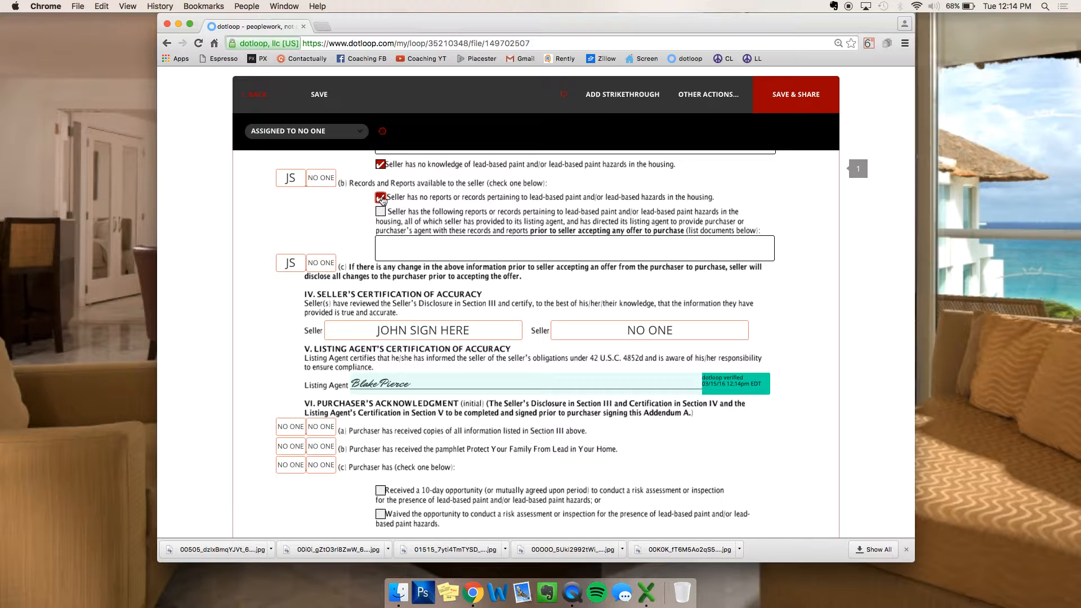
pyautogui.scroll(-5, 496, 312)
pyautogui.scroll(-4, 494, 313)
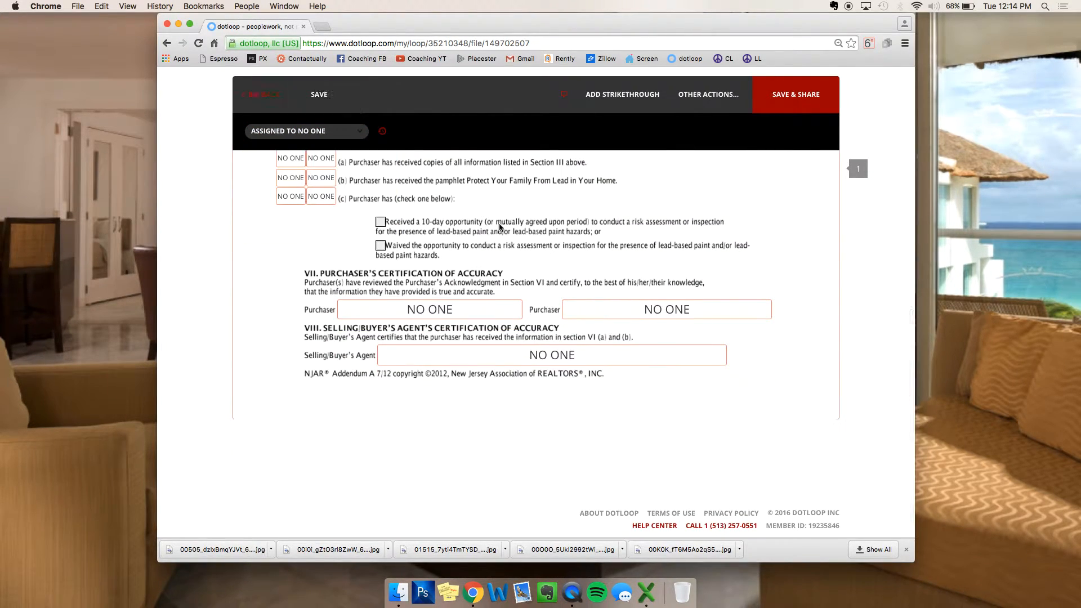
pyautogui.scroll(9, 549, 274)
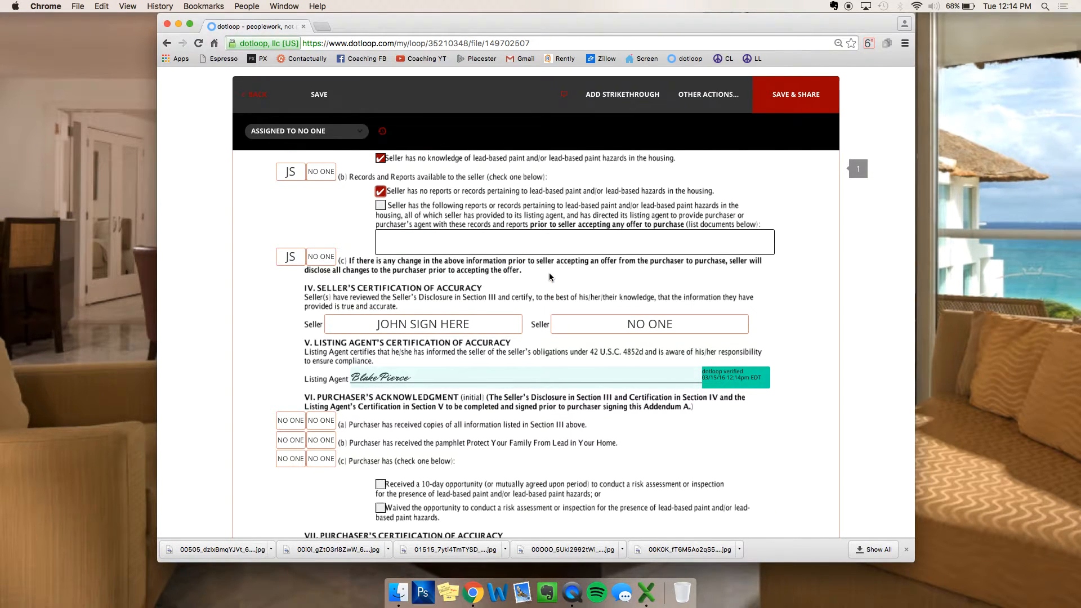
# Step: Confirm the JS initials box assignment, review the lead-based paint form, and save it
pyautogui.click(290, 177)
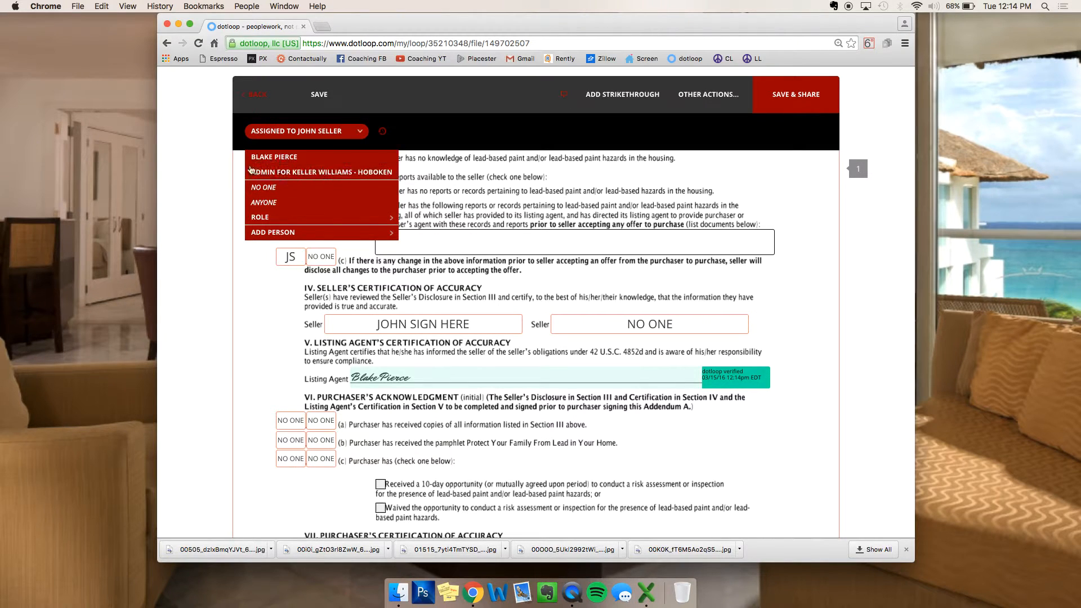
pyautogui.click(208, 182)
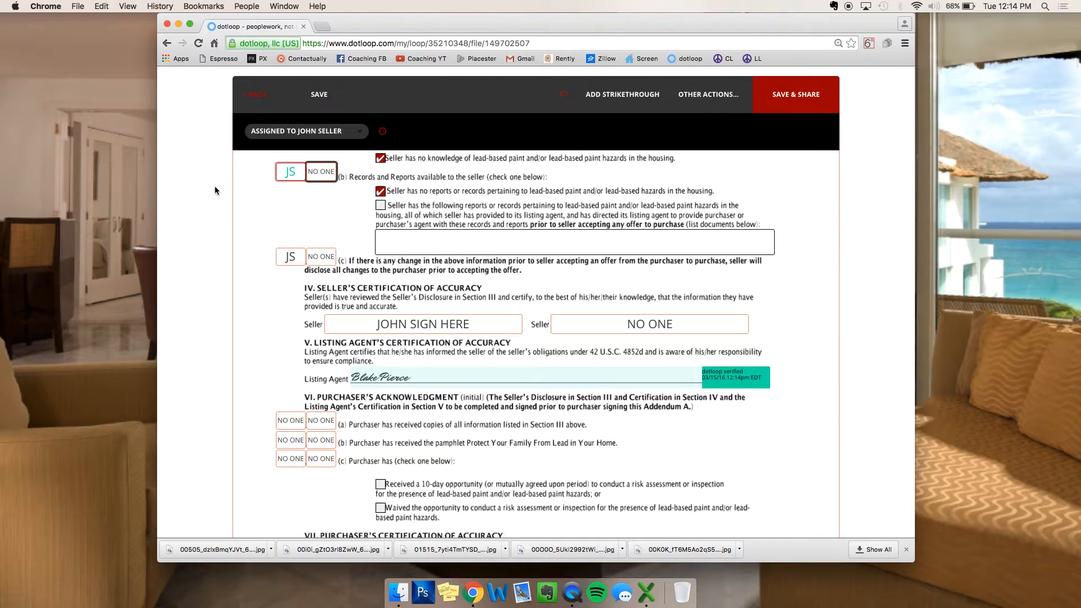
pyautogui.scroll(3, 215, 191)
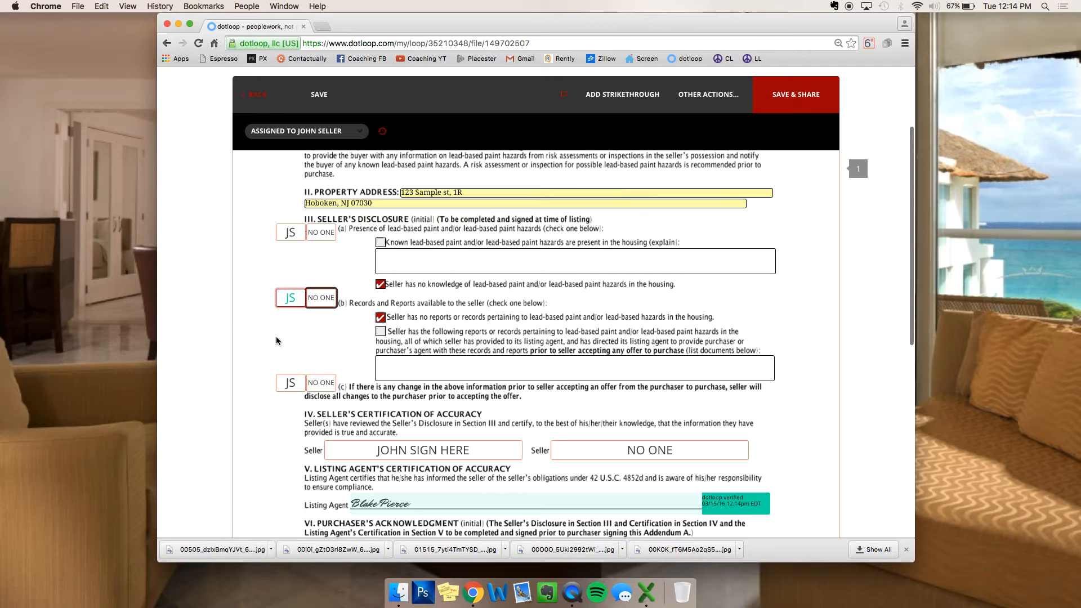
pyautogui.scroll(-3, 278, 477)
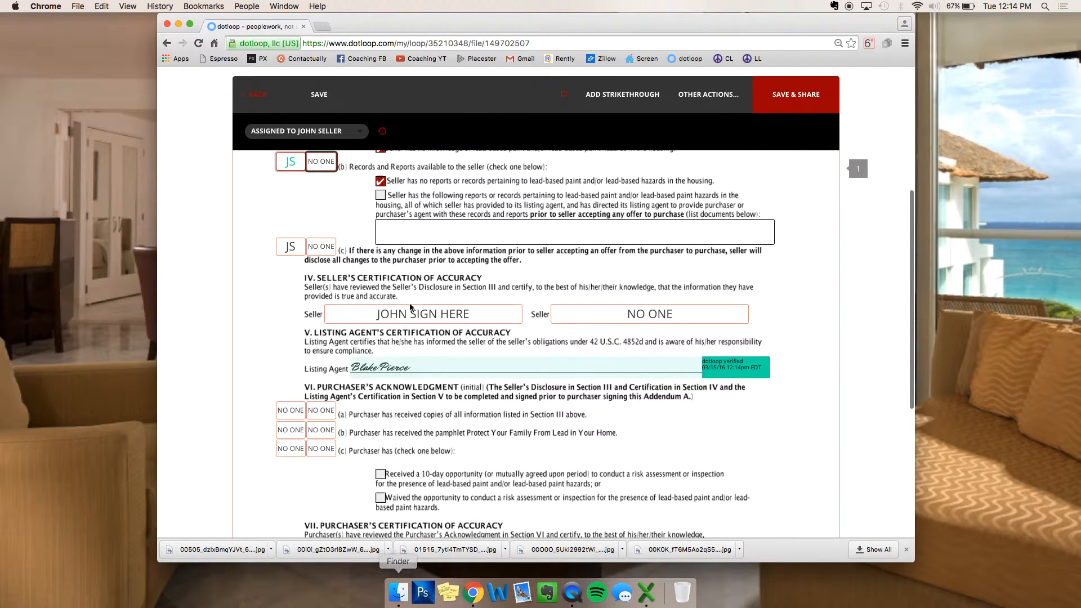
pyautogui.moveTo(640, 316)
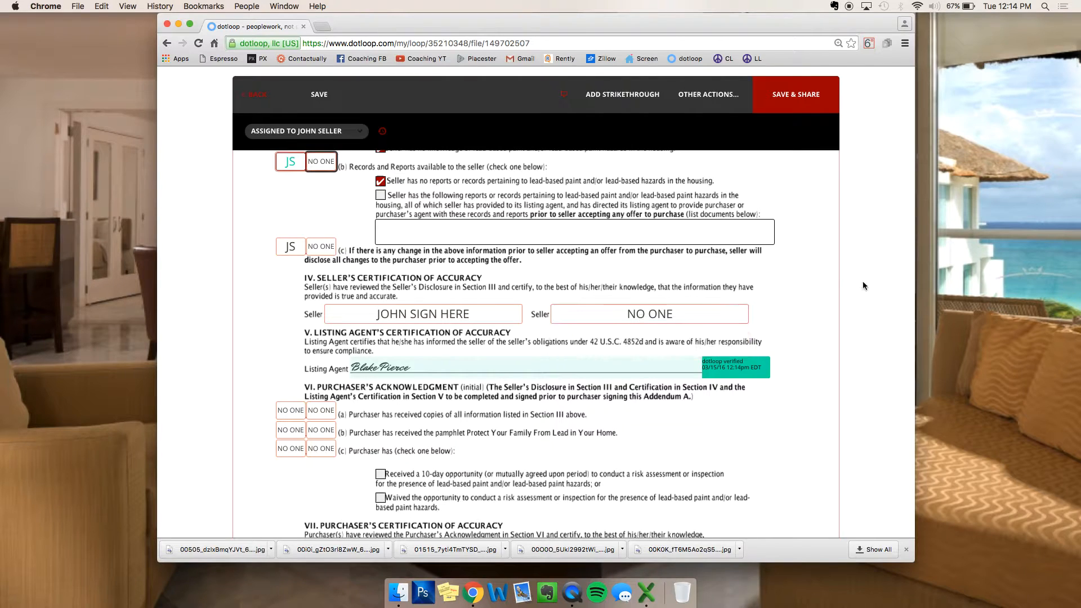
pyautogui.scroll(-2, 835, 288)
pyautogui.click(319, 94)
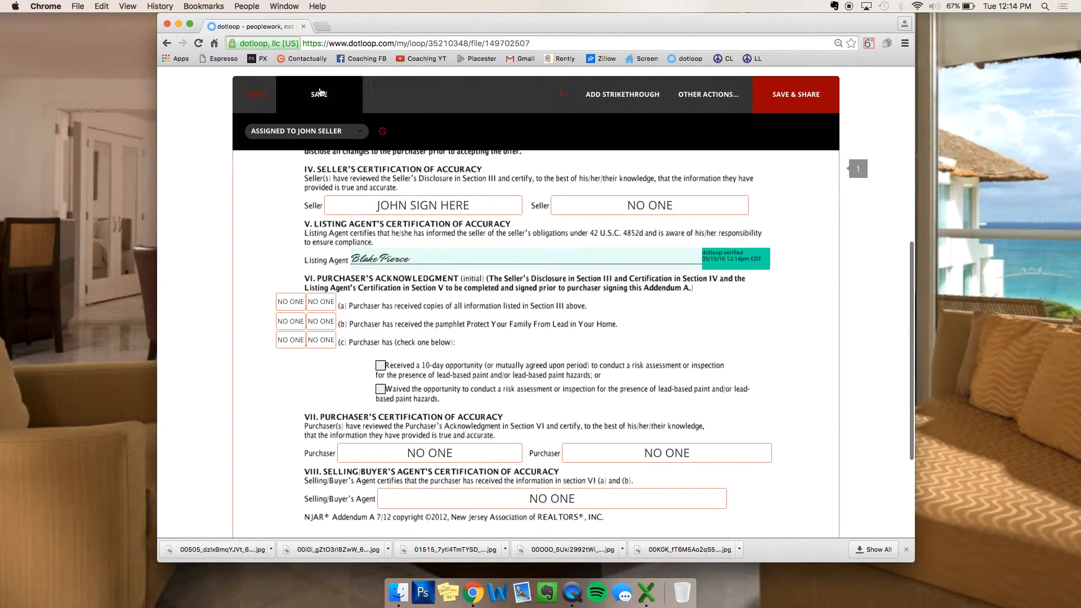
# Step: From the loop overview, select all eight Listing Paperwork documents and open sharing for them
pyautogui.click(258, 95)
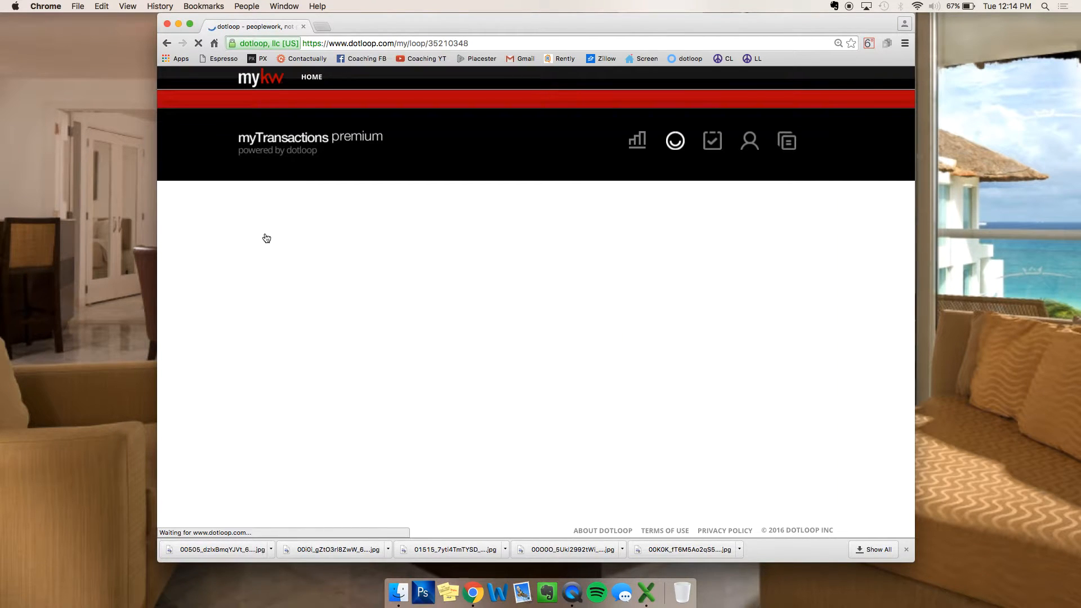
pyautogui.scroll(-3, 478, 253)
pyautogui.scroll(-2, 478, 253)
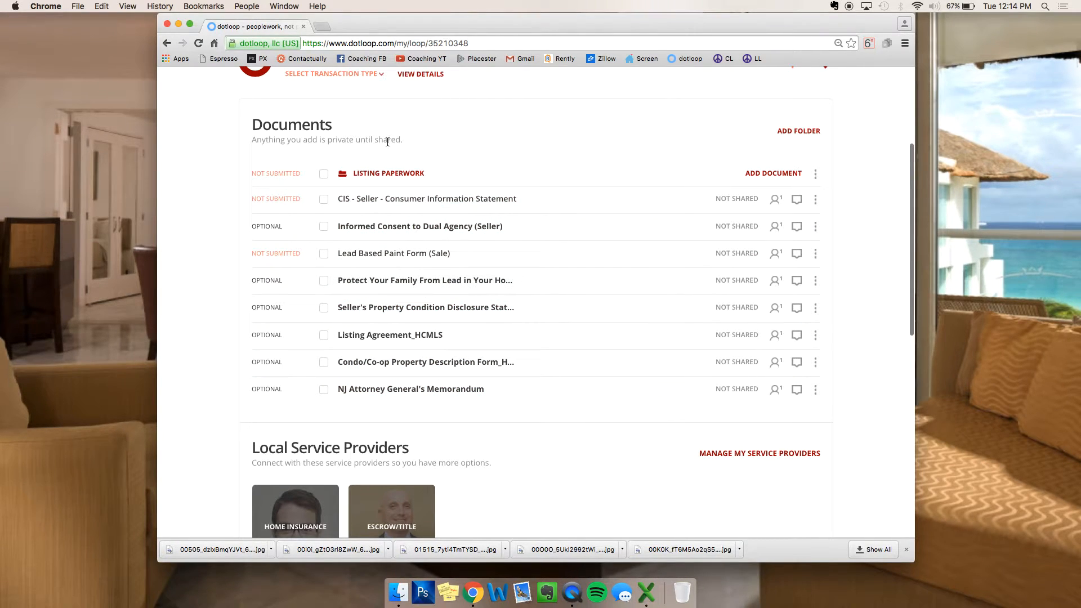
pyautogui.click(325, 176)
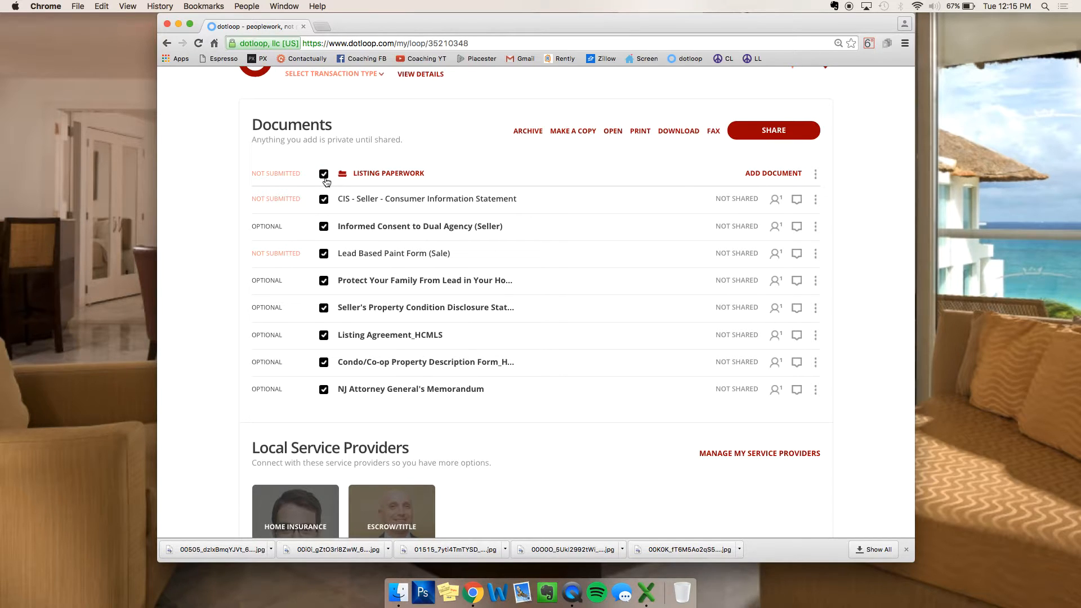
pyautogui.click(762, 128)
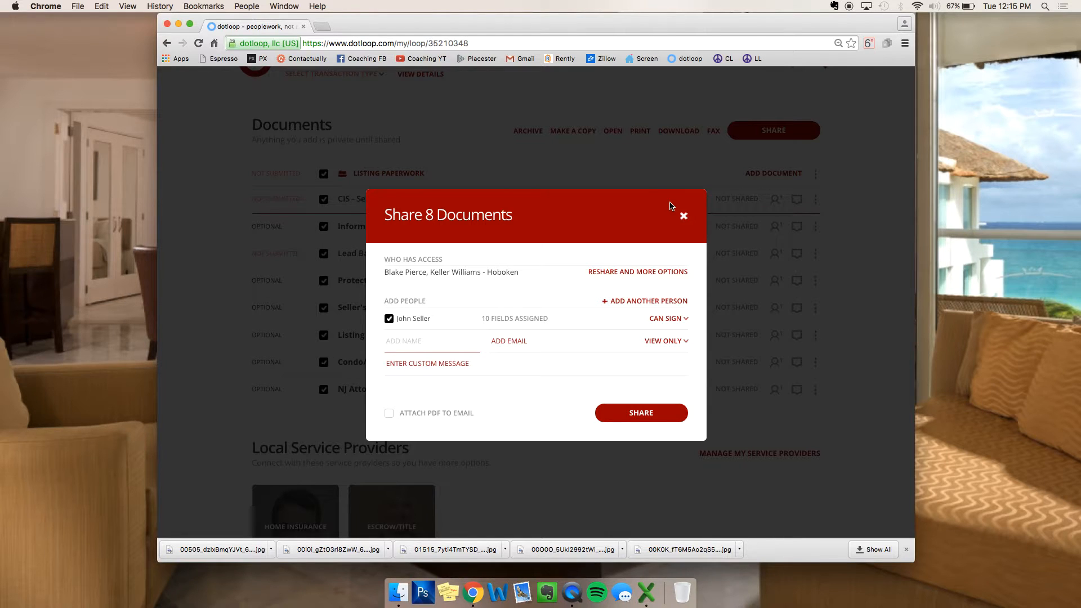
# Step: Give the seller CAN FILL & SIGN permission and share the eight documents
pyautogui.scroll(-2, 548, 280)
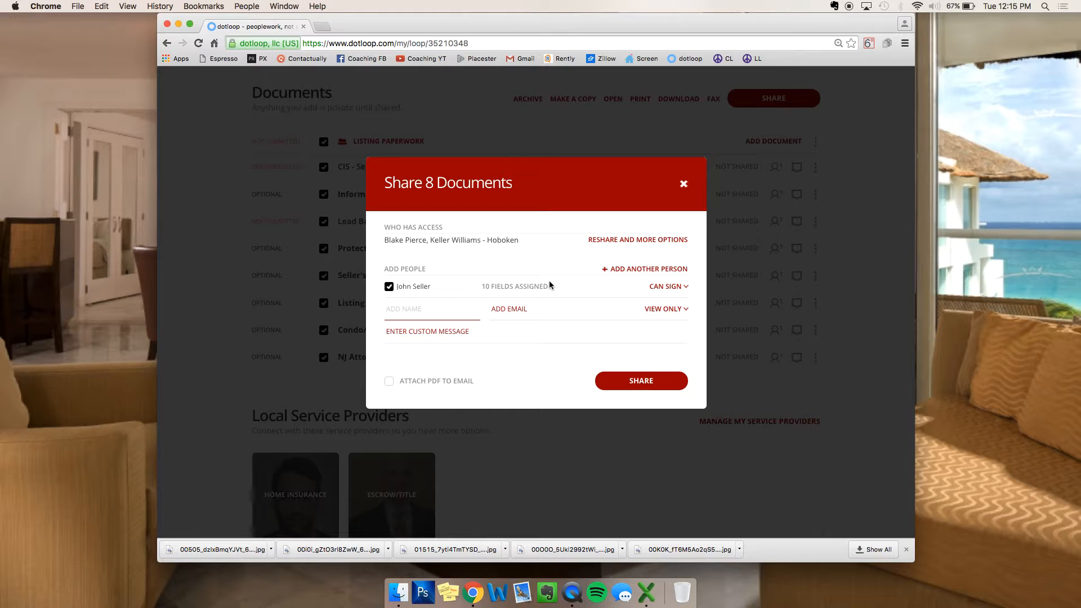
pyautogui.click(665, 288)
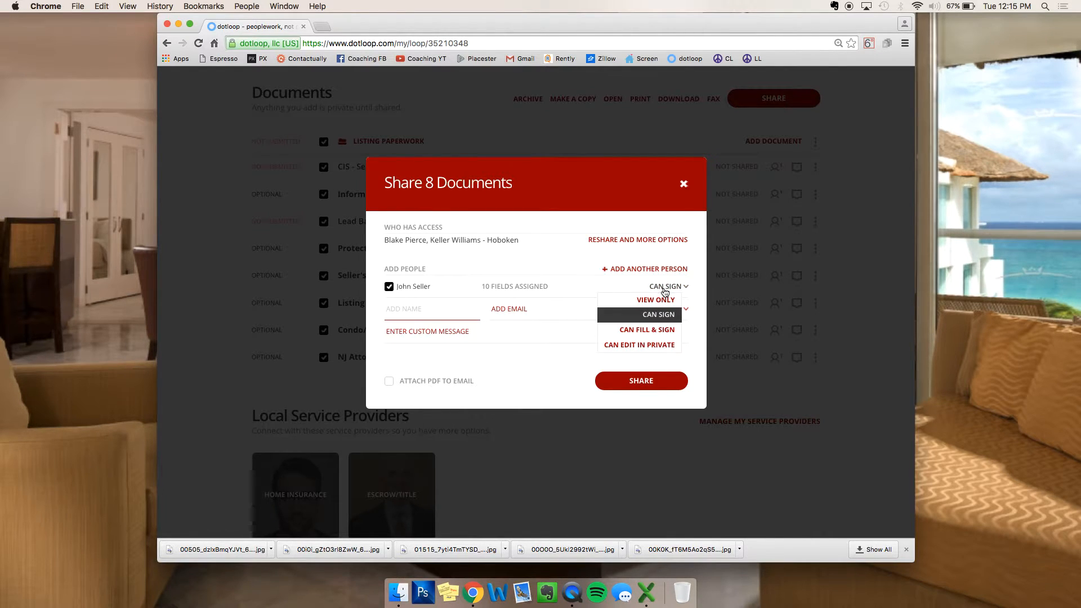
pyautogui.click(648, 330)
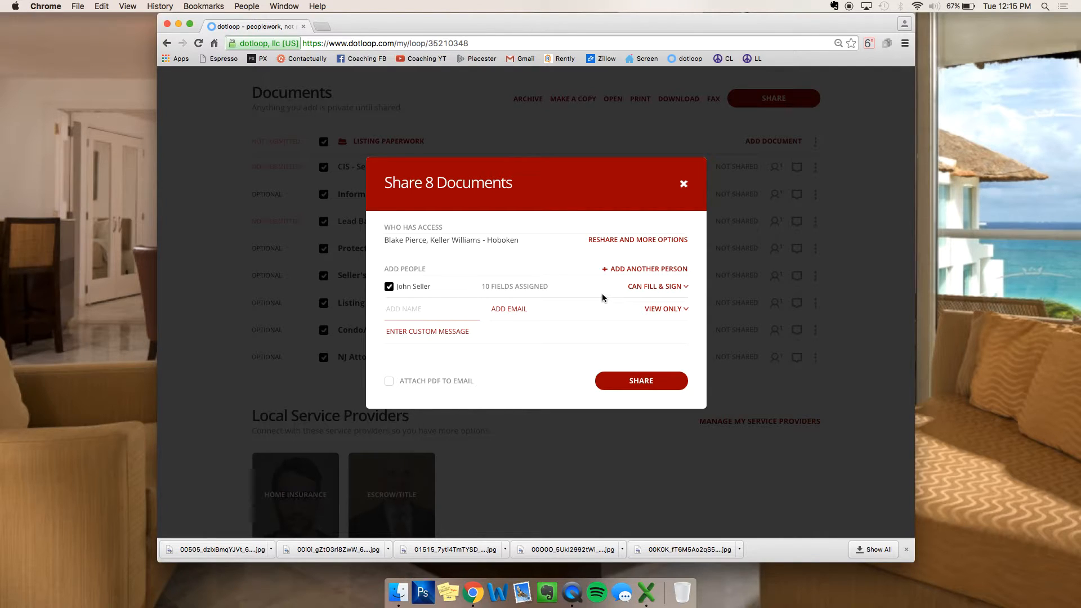
pyautogui.click(674, 287)
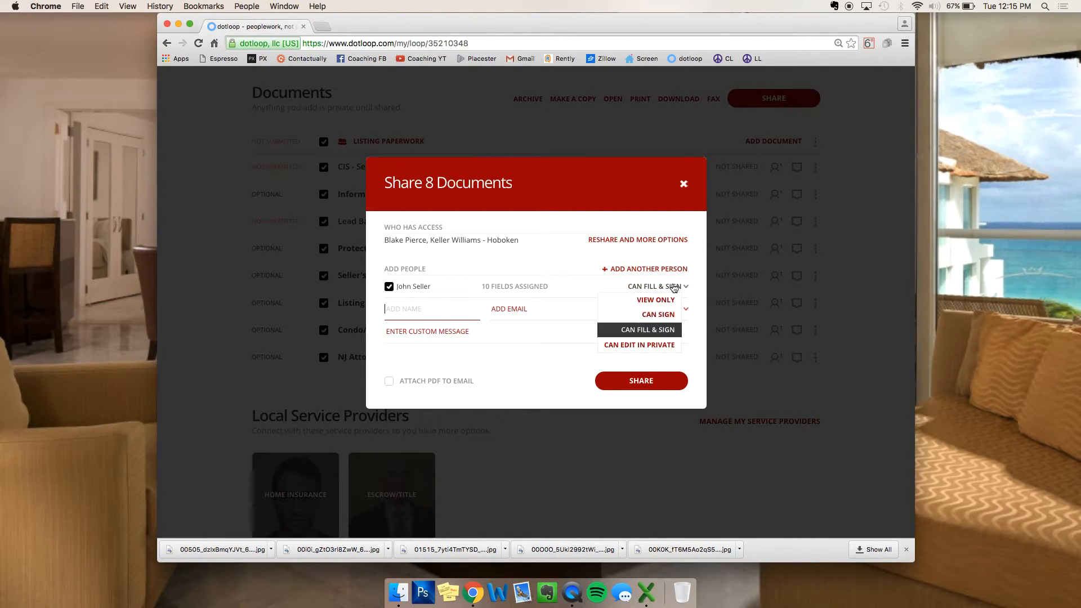
pyautogui.click(662, 329)
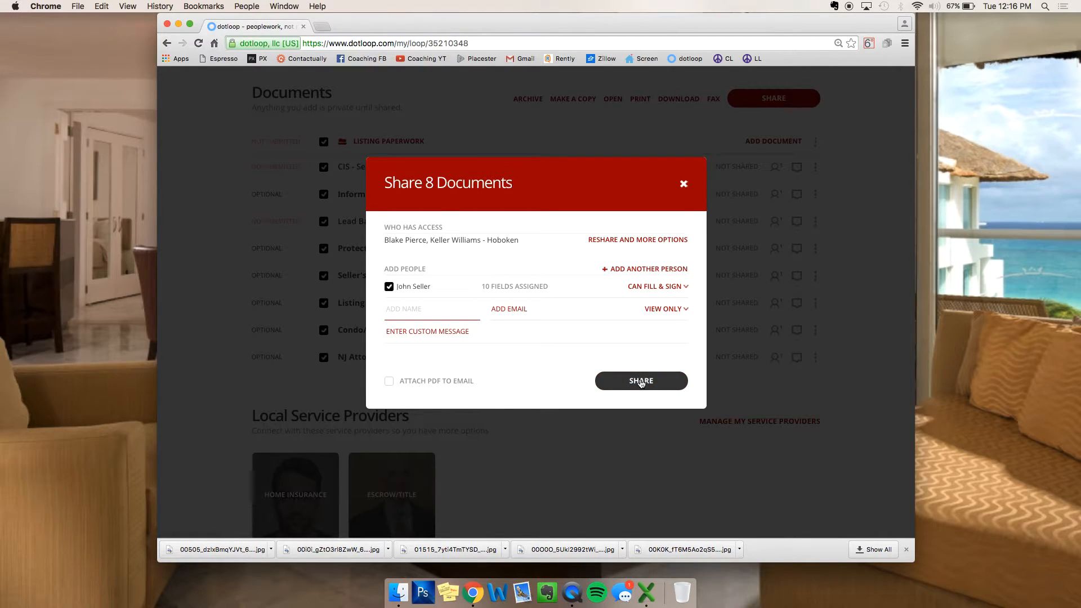
pyautogui.click(640, 382)
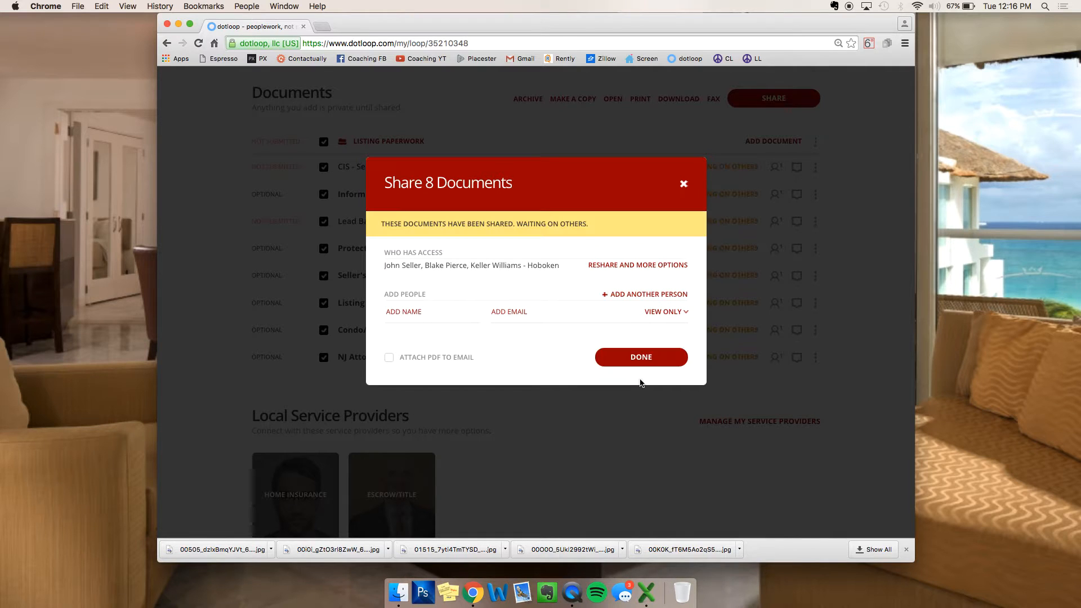
pyautogui.click(652, 357)
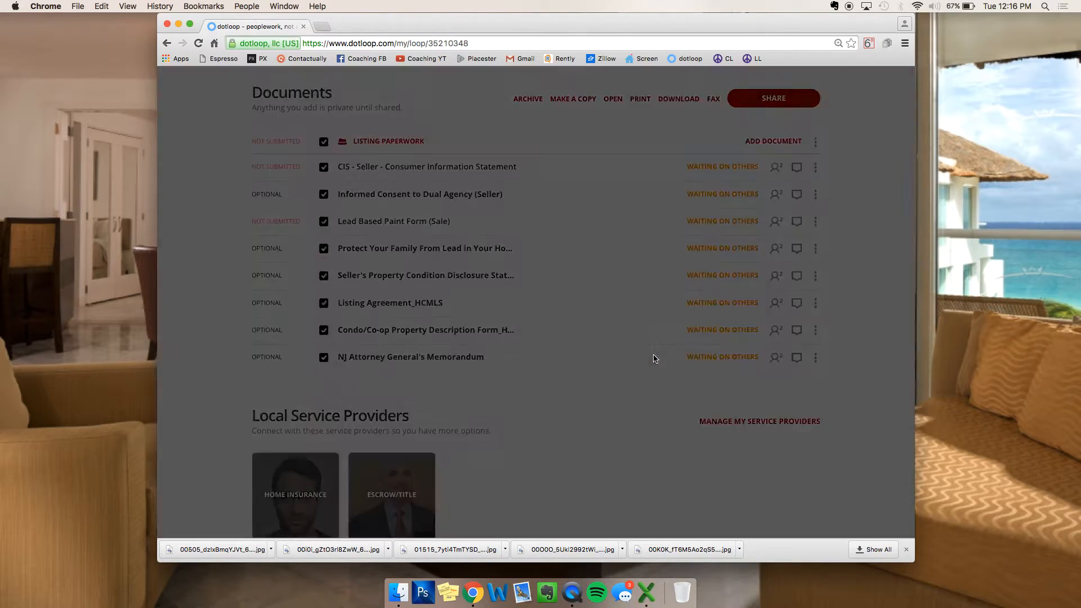
pyautogui.moveTo(727, 168)
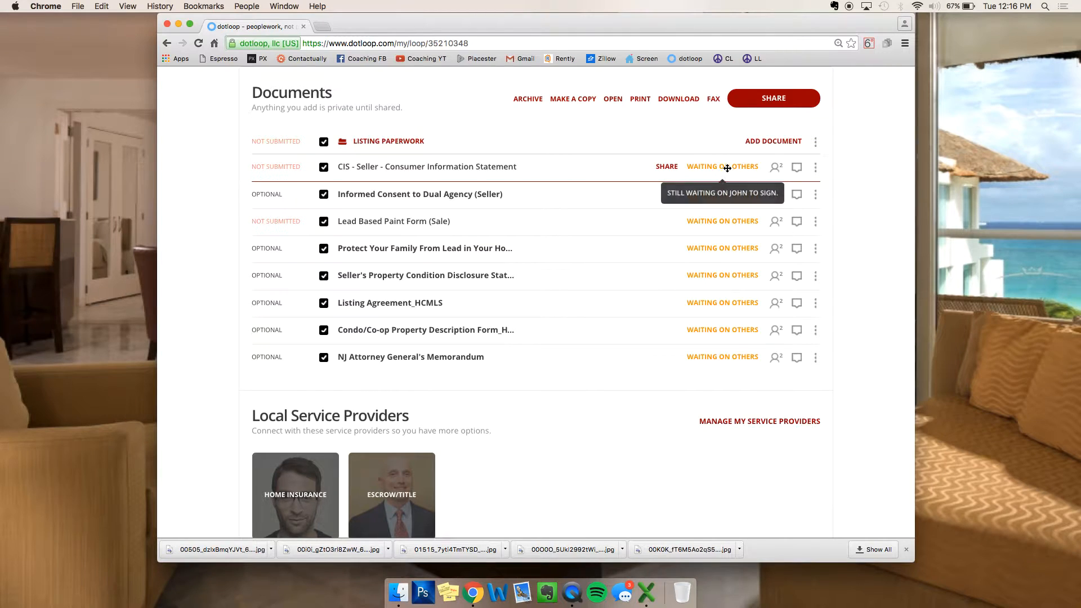
pyautogui.moveTo(720, 308)
pyautogui.scroll(2, 720, 374)
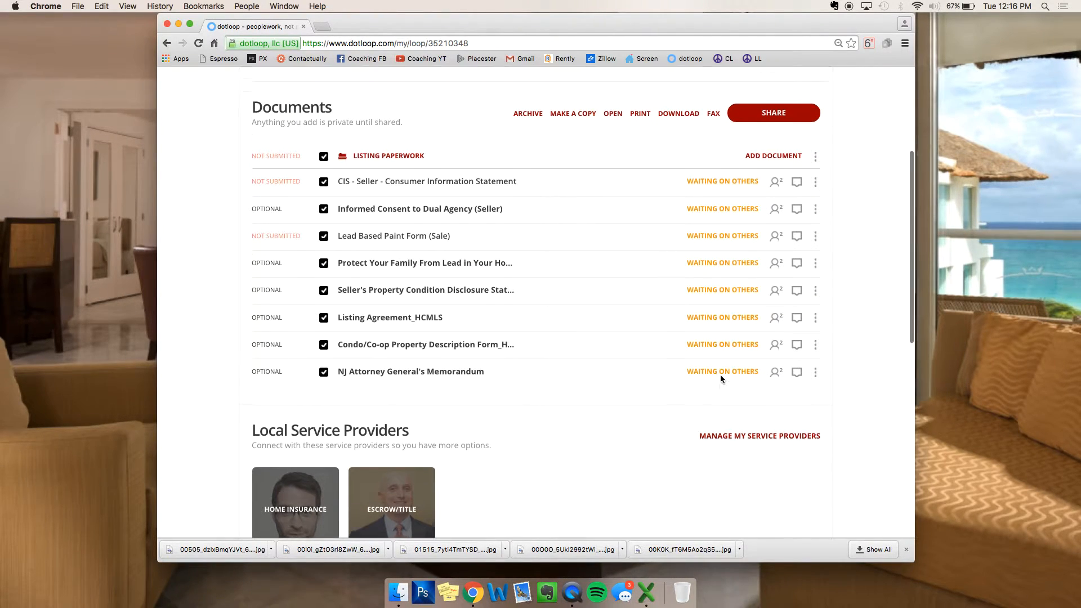
pyautogui.moveTo(710, 221)
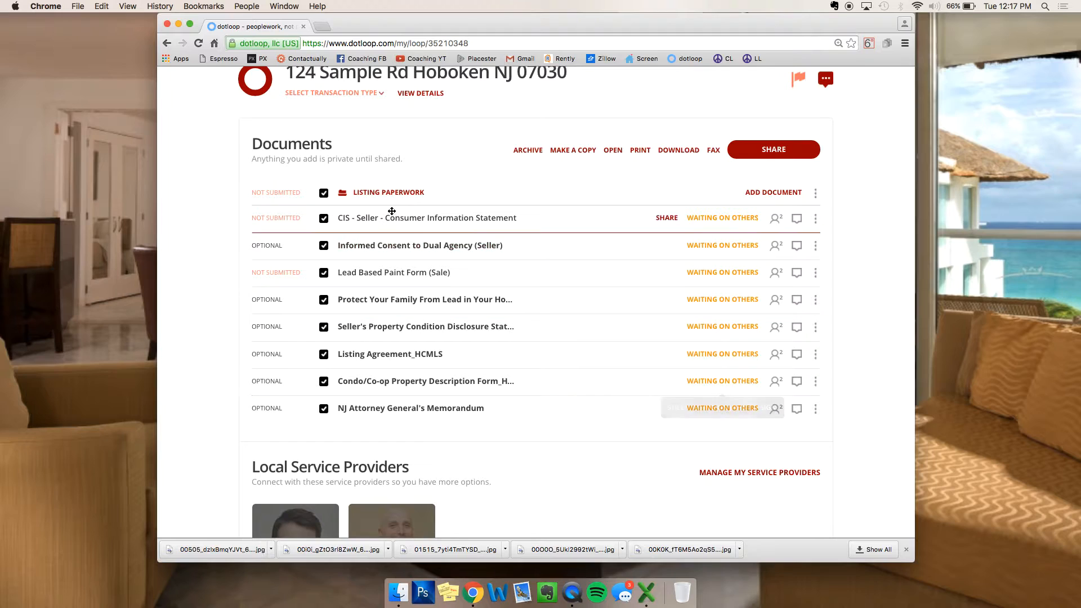
pyautogui.click(324, 193)
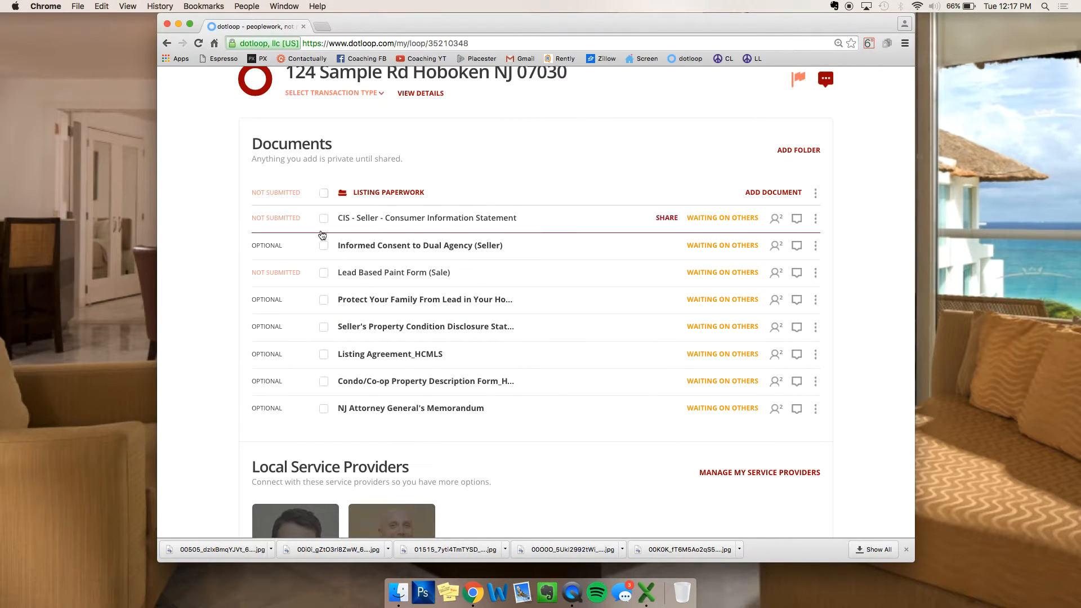
pyautogui.click(324, 275)
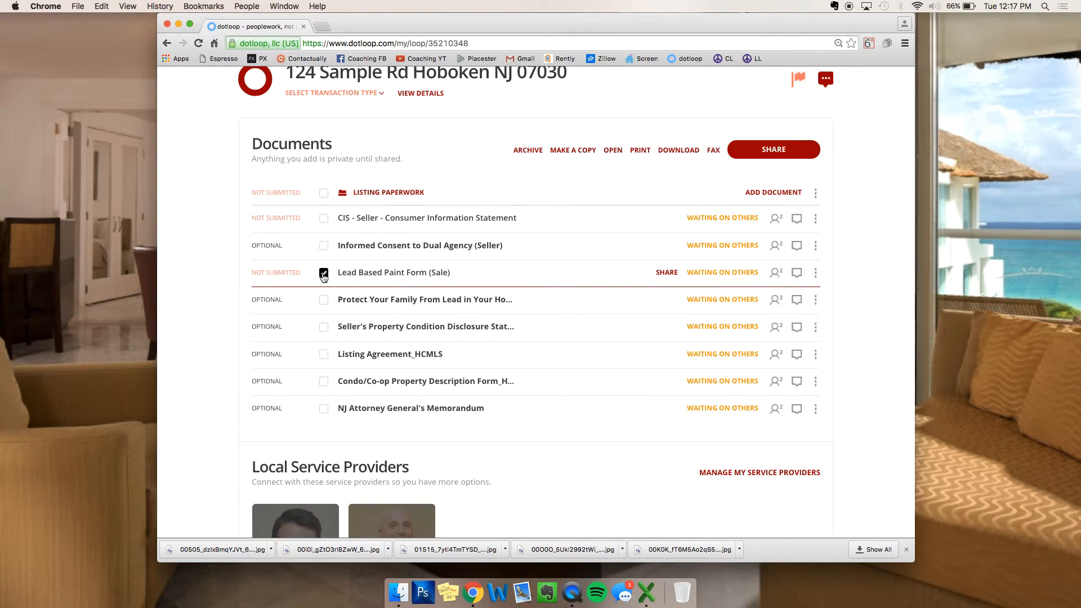
pyautogui.click(814, 273)
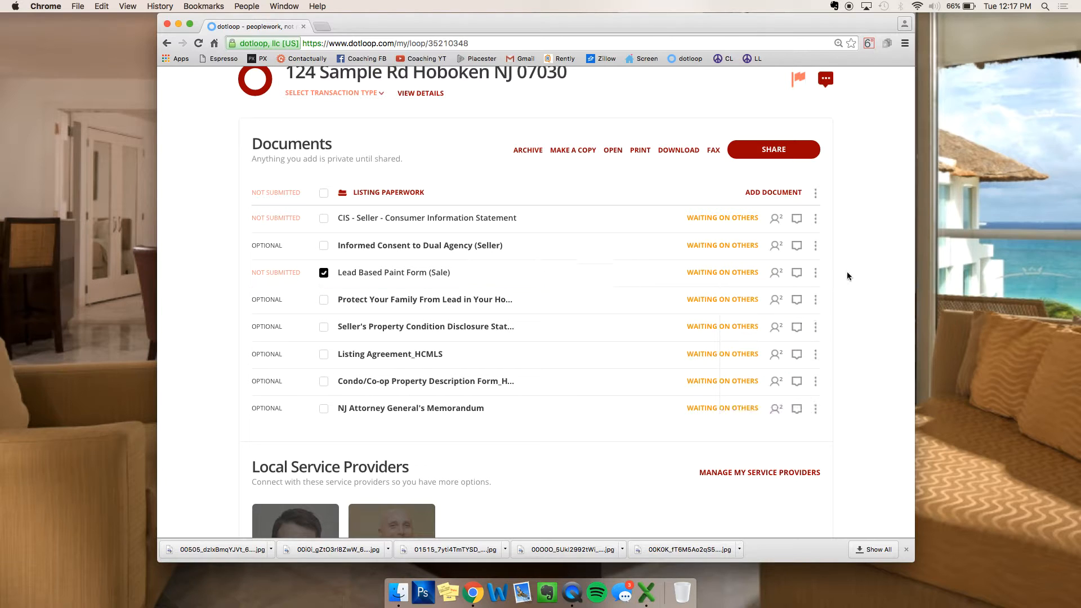
pyautogui.click(776, 149)
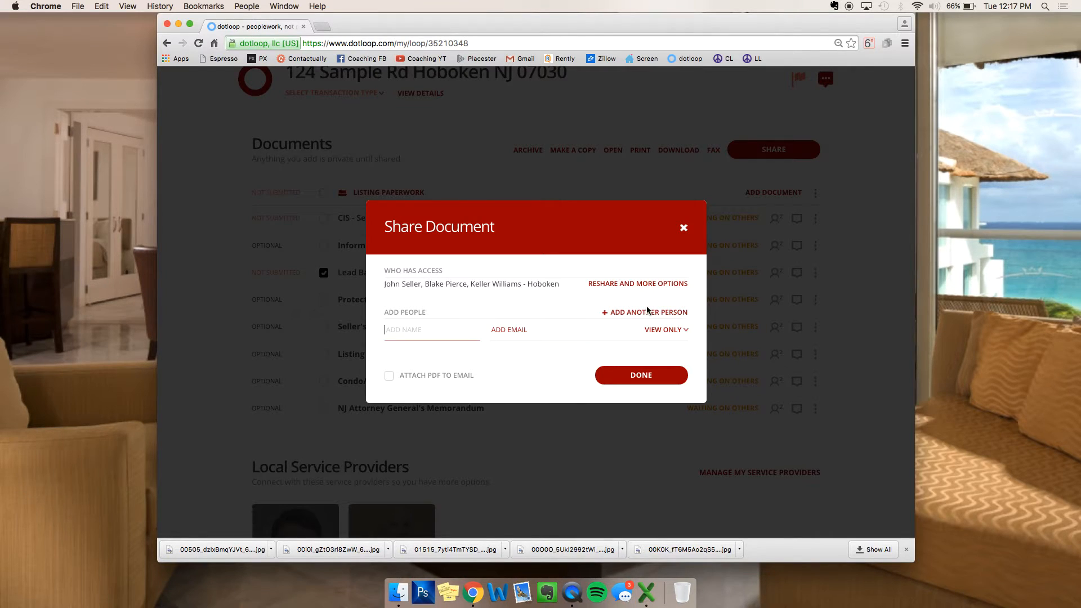
pyautogui.click(684, 228)
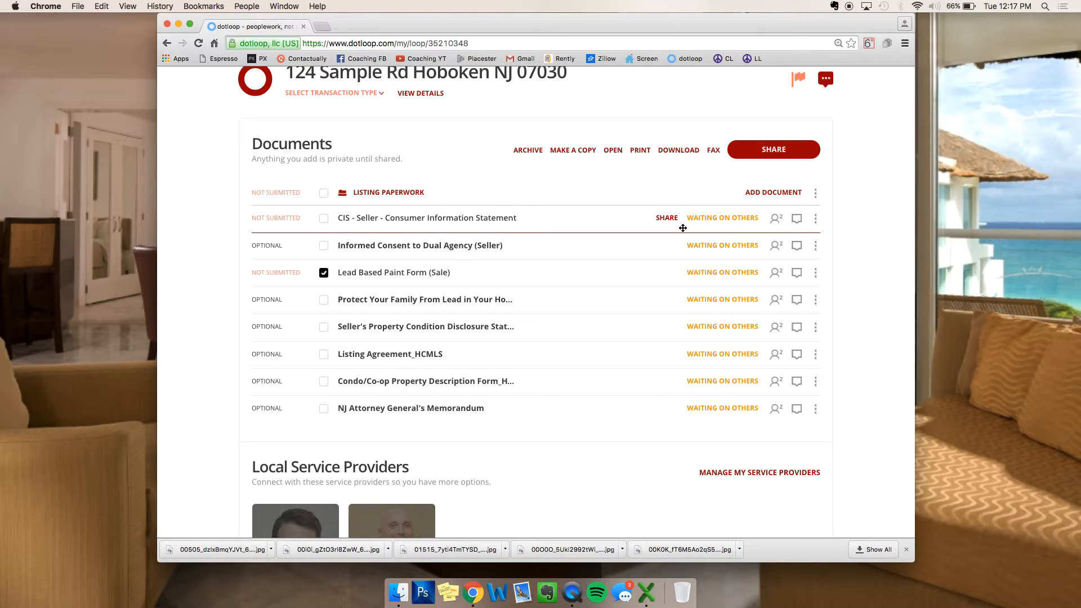
pyautogui.click(324, 272)
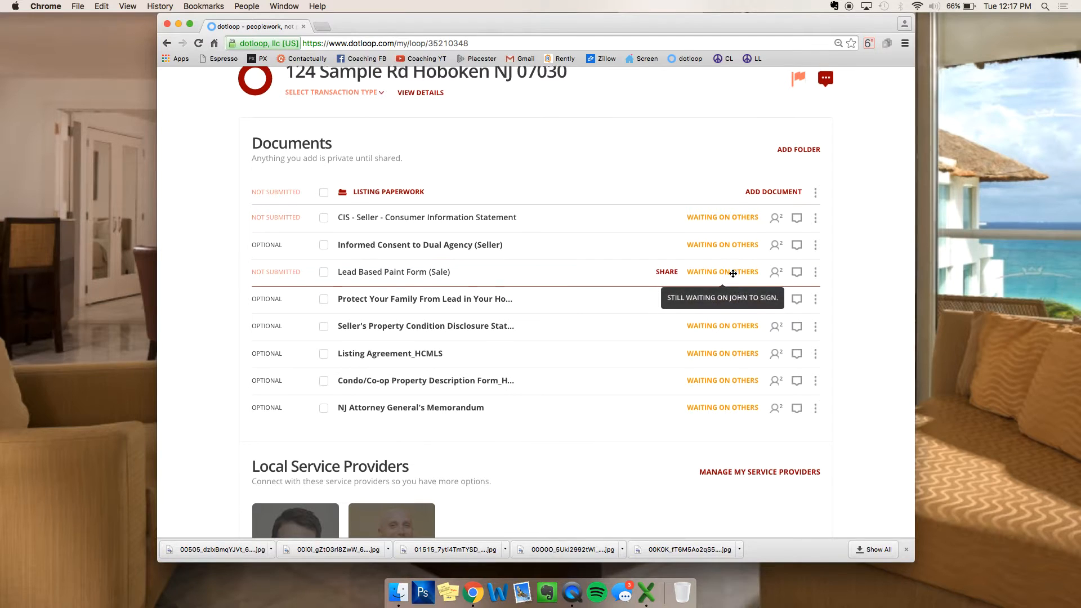
pyautogui.scroll(-2, 776, 272)
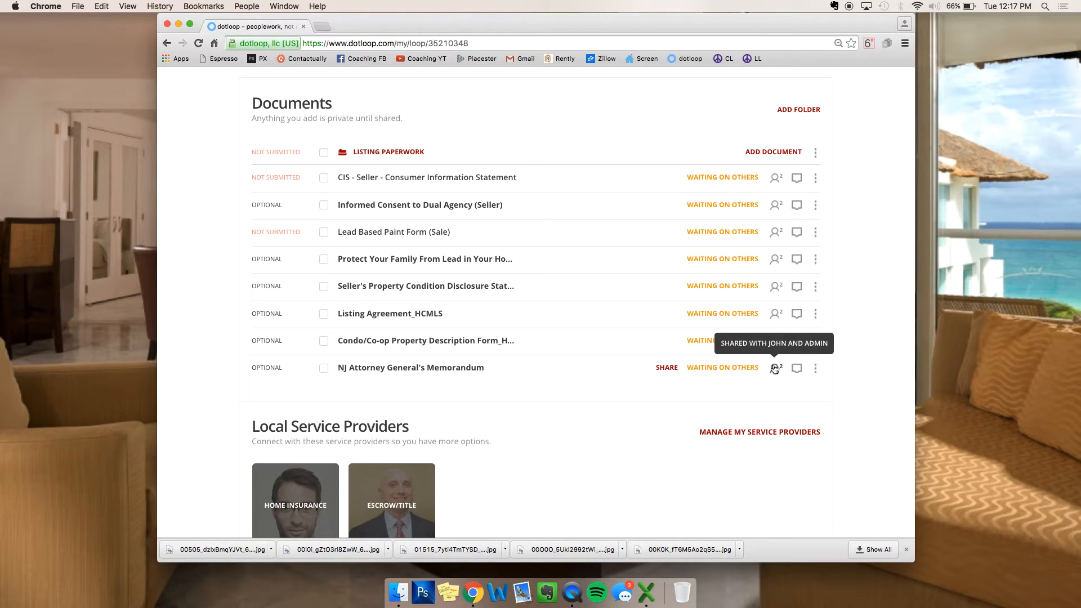
pyautogui.scroll(5, 693, 114)
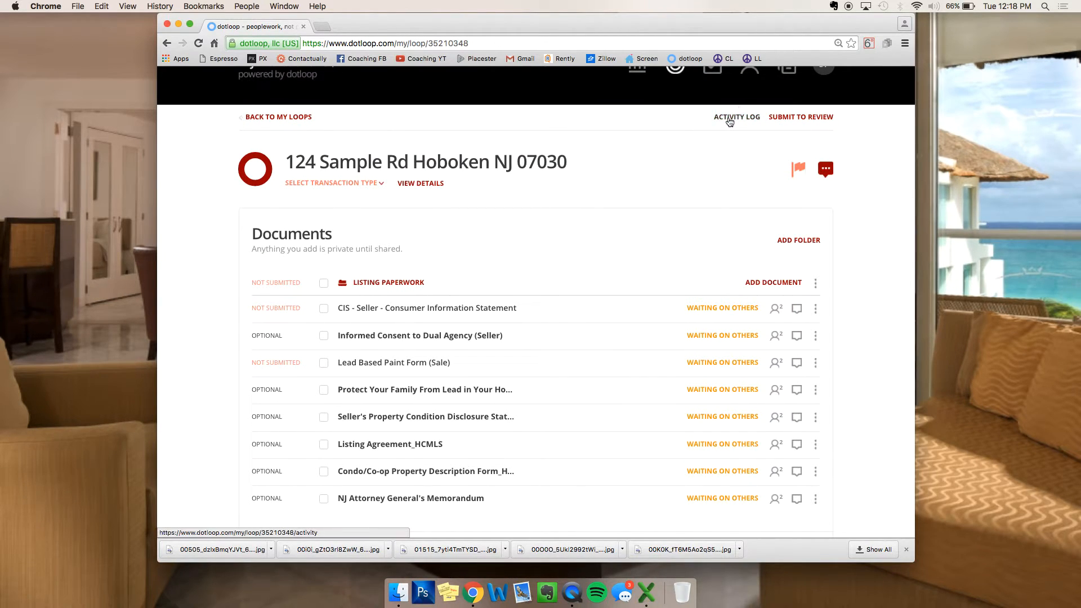
pyautogui.moveTo(713, 116); pyautogui.dragTo(762, 116)
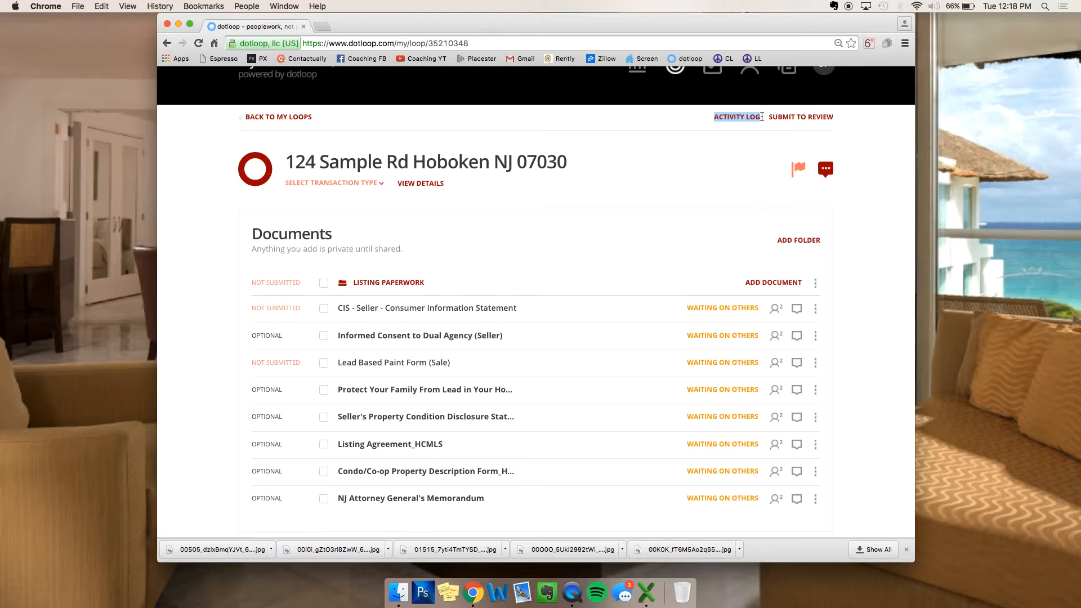
pyautogui.click(748, 117)
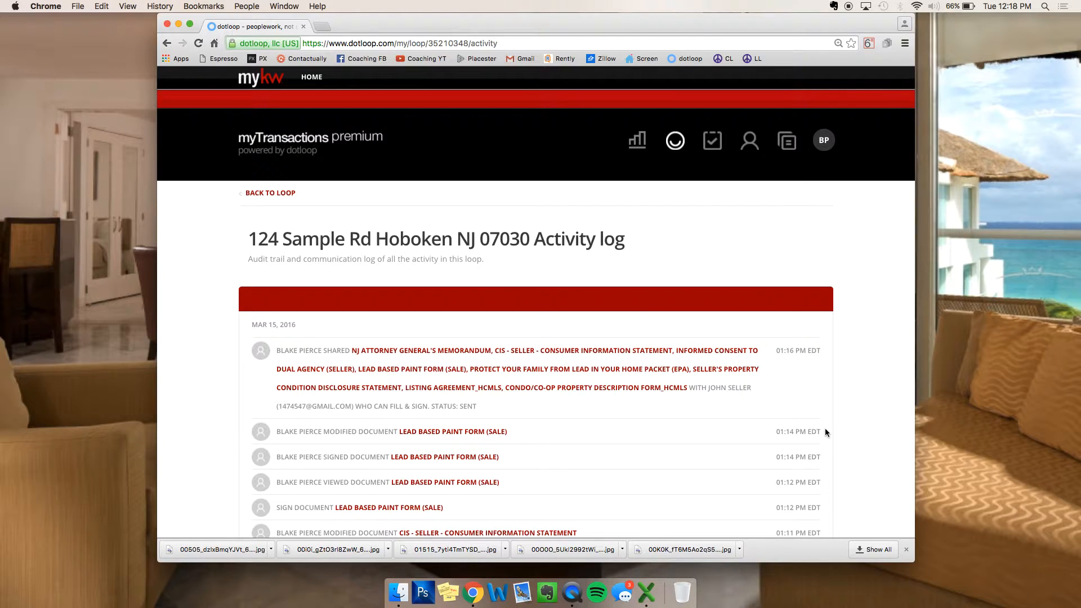
pyautogui.scroll(-5, 661, 402)
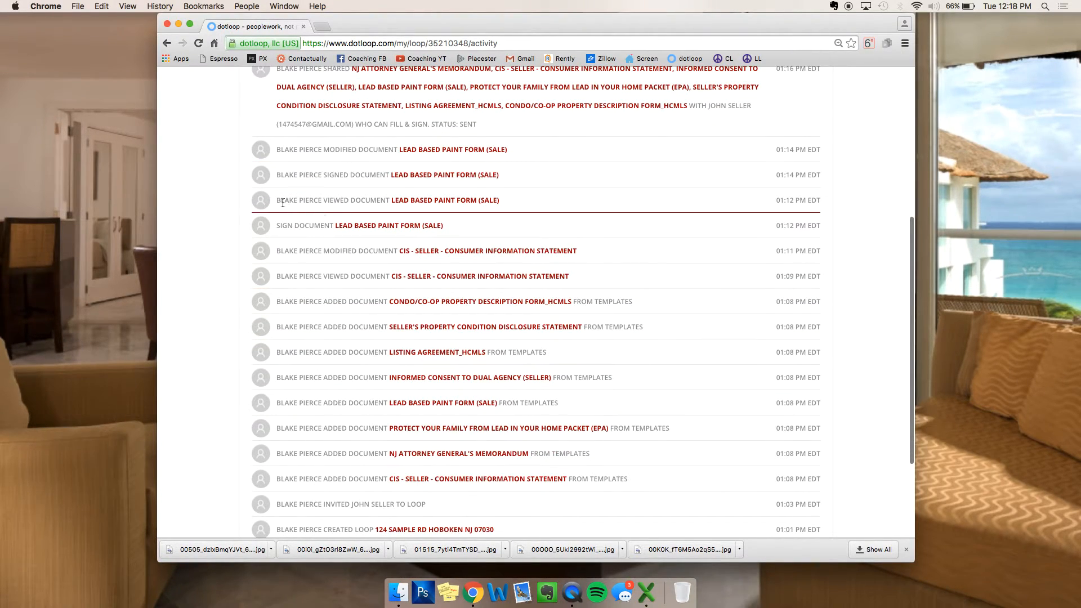
pyautogui.moveTo(278, 201); pyautogui.dragTo(417, 206)
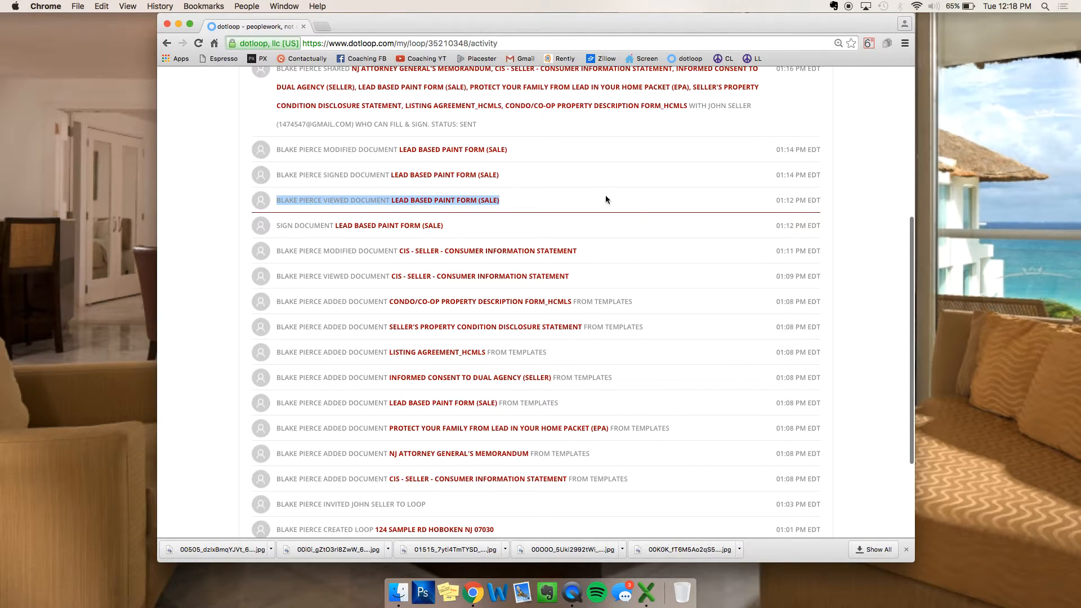
pyautogui.scroll(-3, 637, 200)
pyautogui.scroll(10, 637, 201)
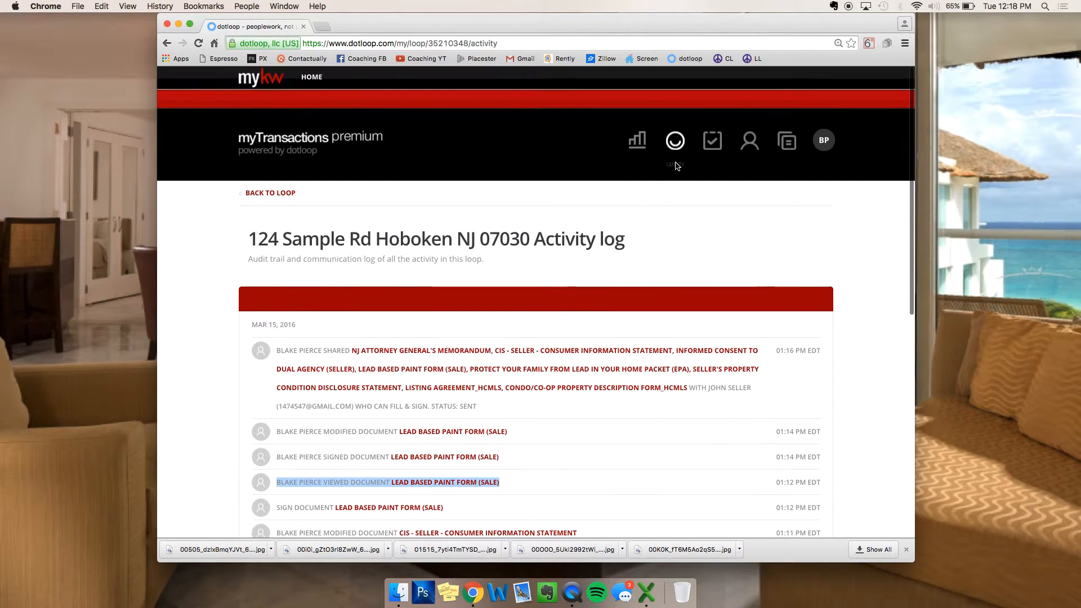
pyautogui.click(271, 194)
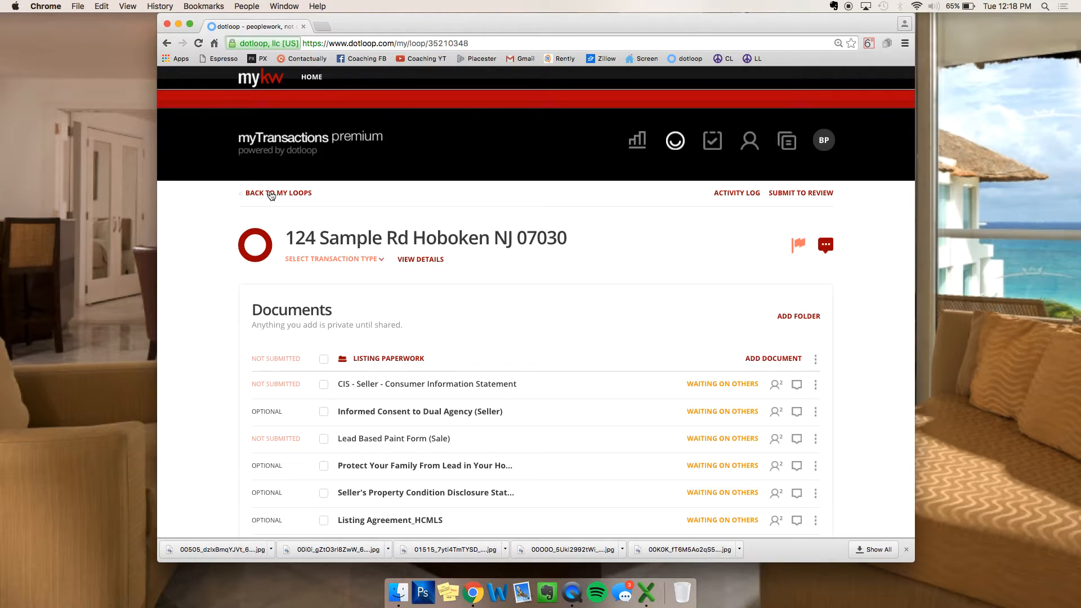
# Step: Check the loop's messages and notifications, then go to the 124 Sample Rd loop settings
pyautogui.click(825, 246)
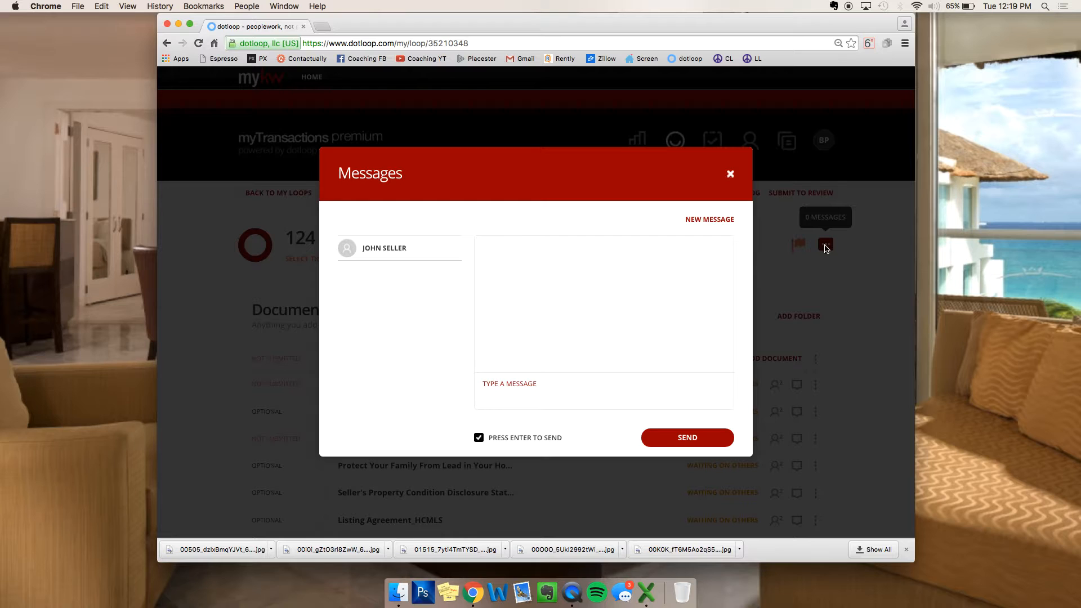
pyautogui.click(730, 175)
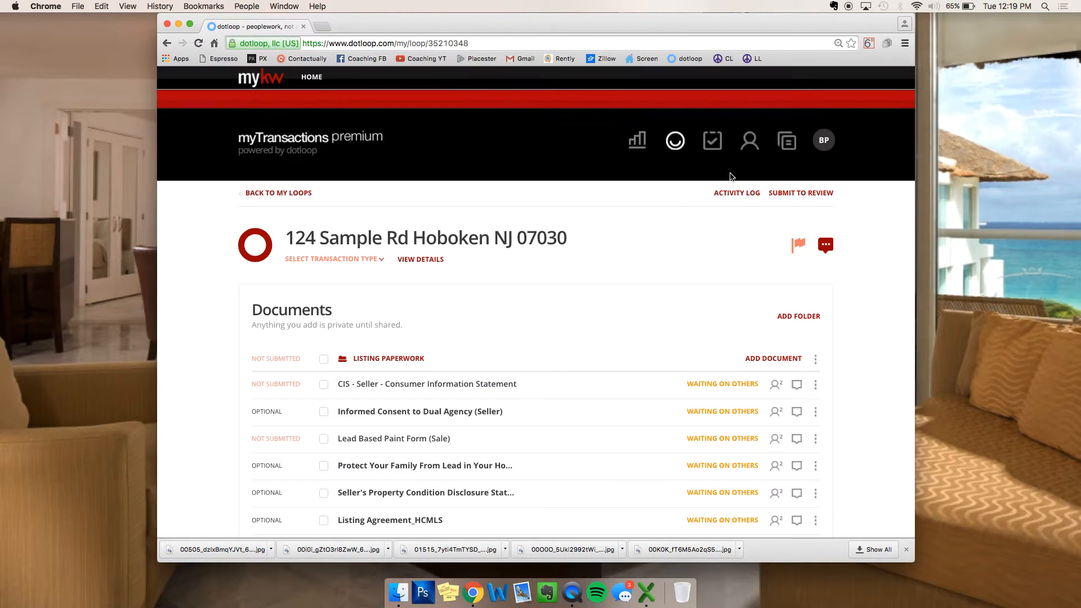
pyautogui.click(797, 250)
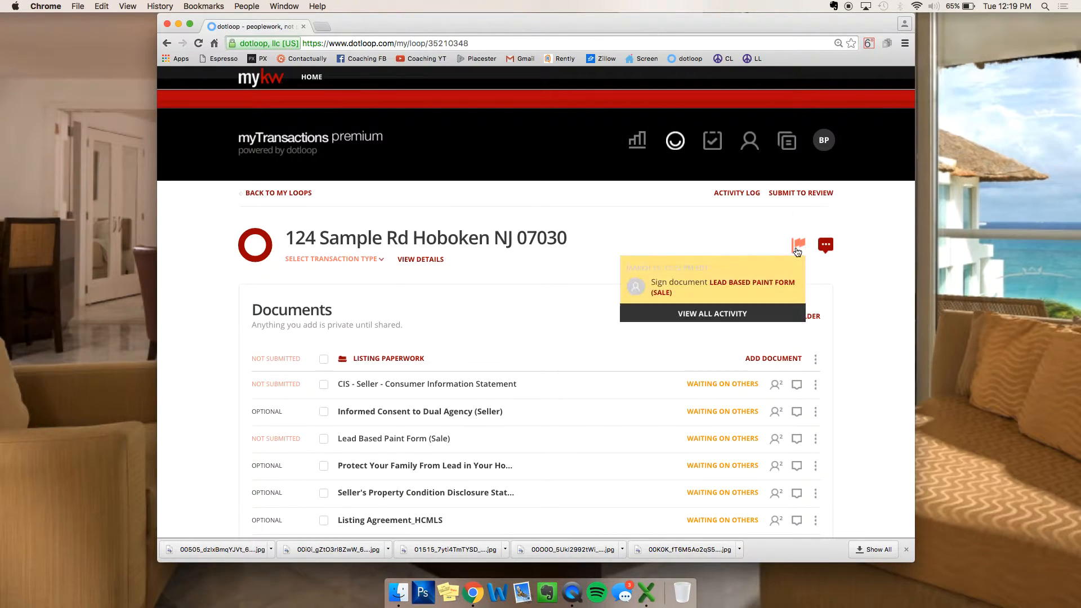
pyautogui.click(717, 238)
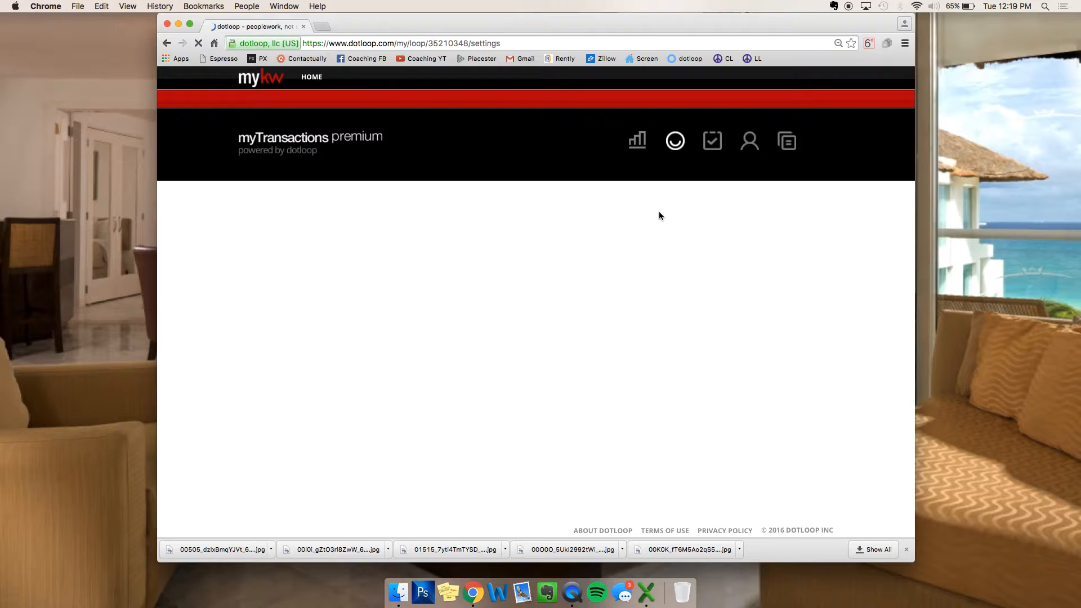
pyautogui.click(266, 194)
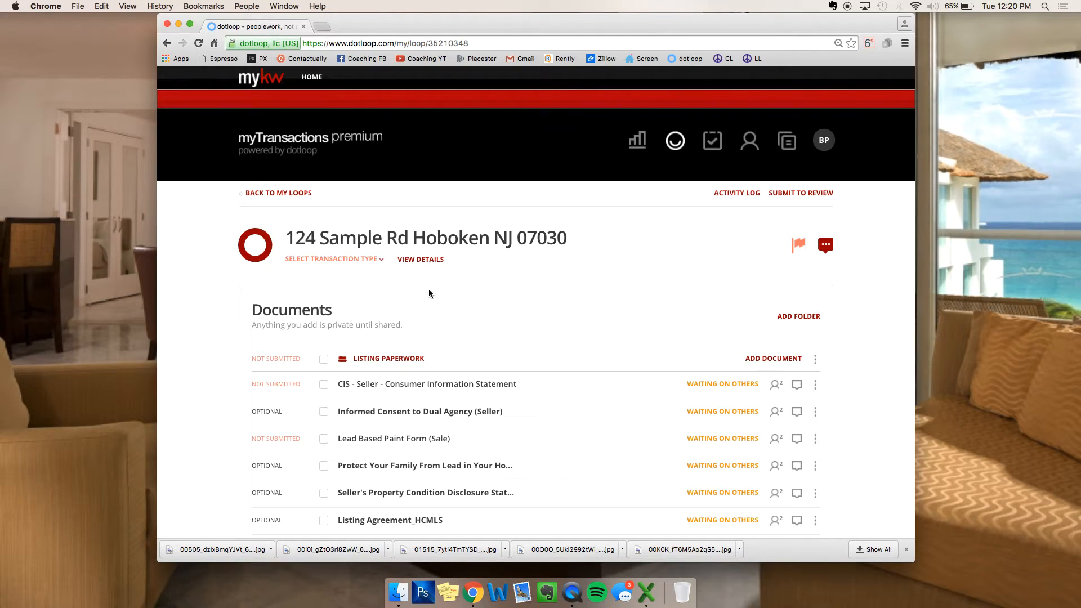
pyautogui.scroll(-15, 493, 475)
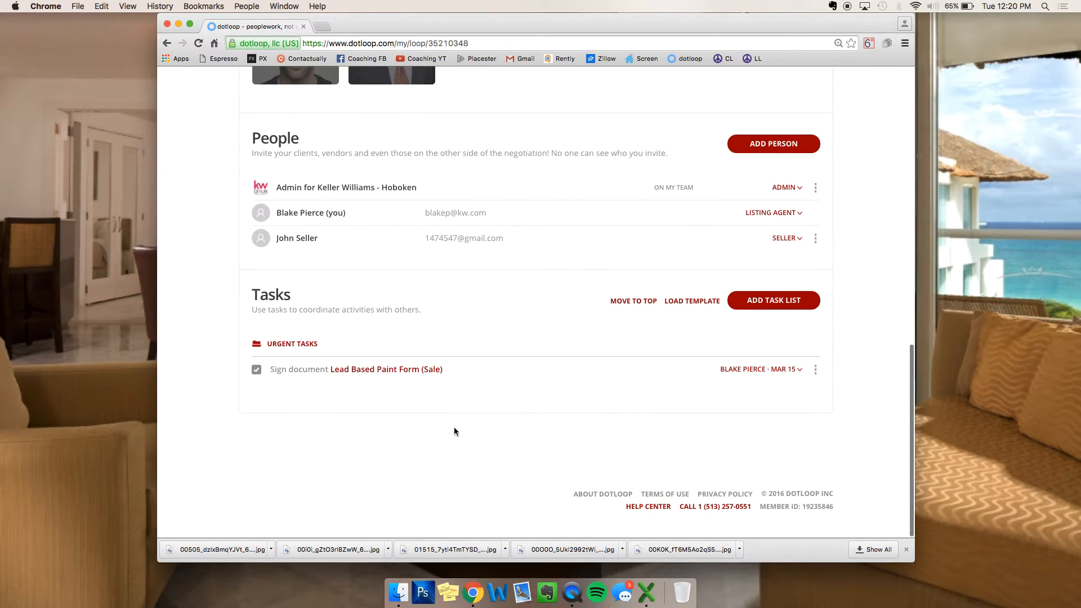
pyautogui.scroll(15, 457, 345)
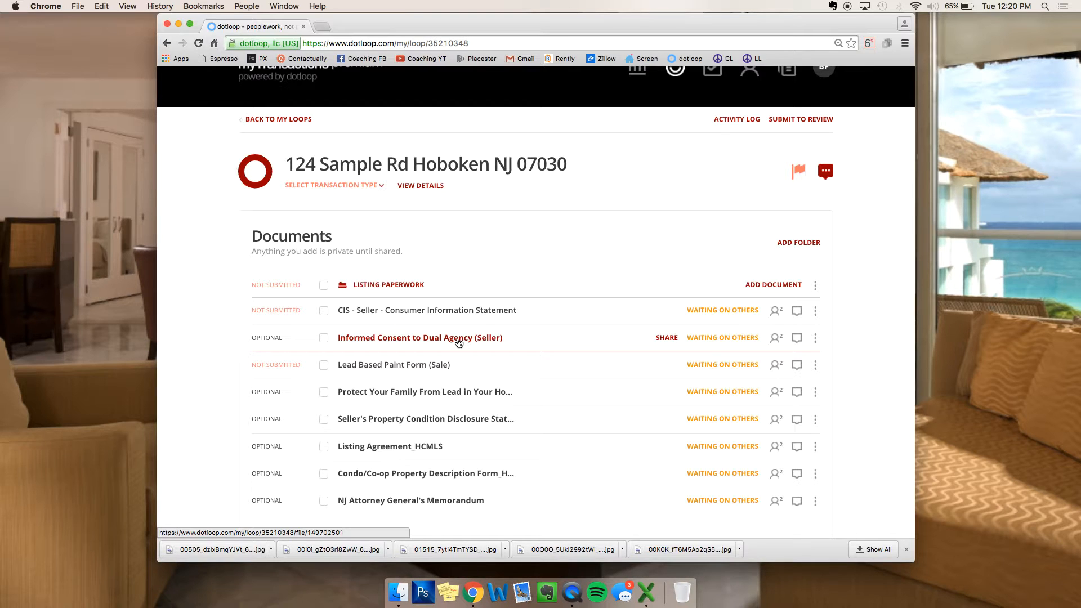
# Step: Add a new folder to the loop and name it SALE
pyautogui.click(376, 285)
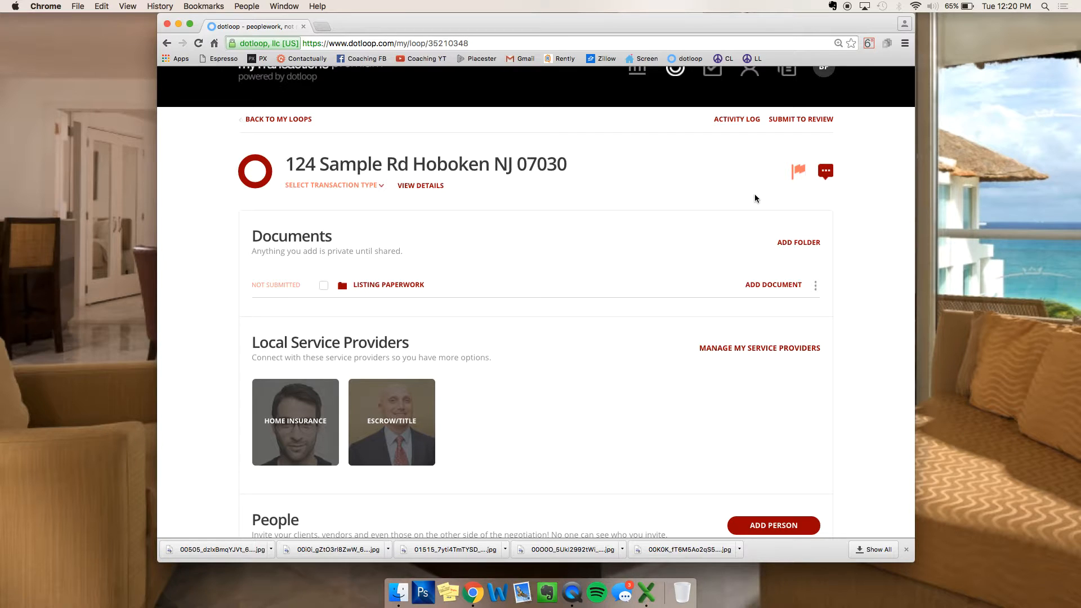
pyautogui.click(806, 246)
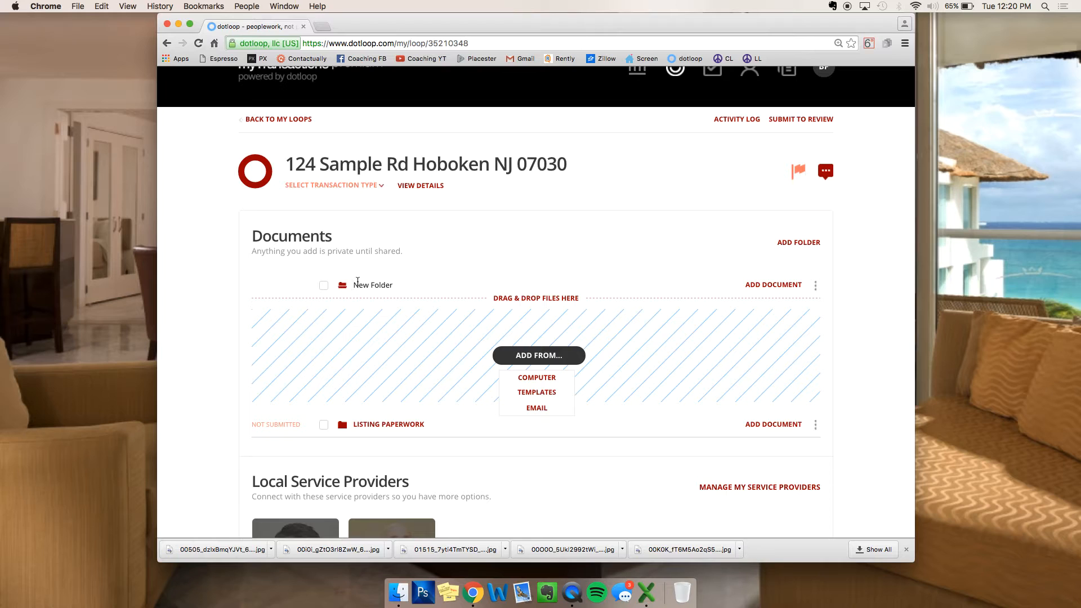
pyautogui.moveTo(354, 283); pyautogui.dragTo(419, 284)
pyautogui.write('SALE')
pyautogui.press('Return')
# Step: Add the Contract of Sale from the Buyer Transaction Packet templates into SALE
pyautogui.click(557, 394)
pyautogui.scroll(-5, 422, 297)
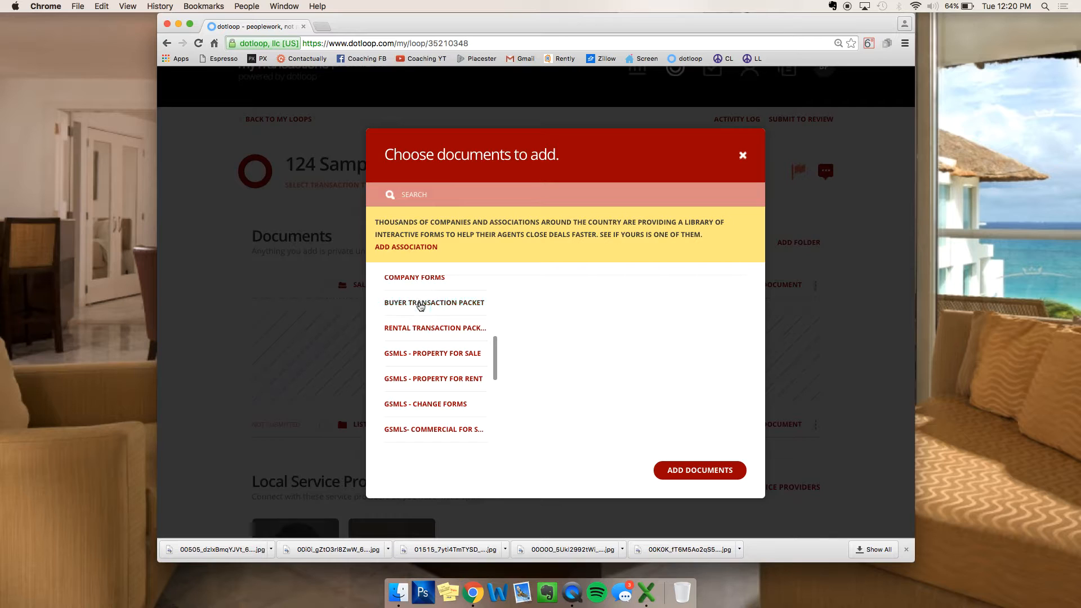
pyautogui.click(421, 304)
pyautogui.click(507, 364)
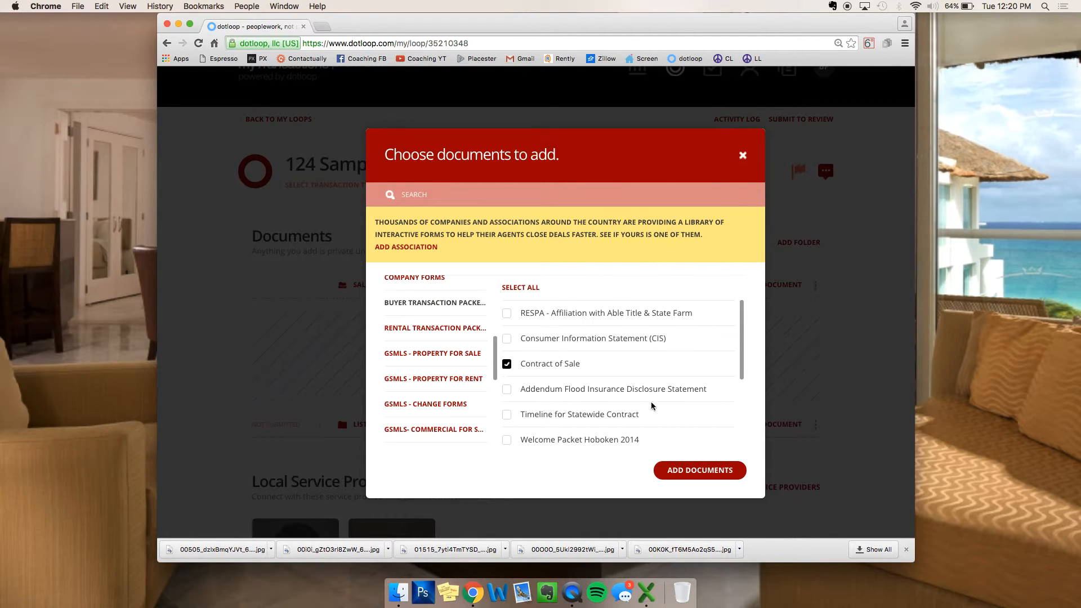
pyautogui.click(696, 473)
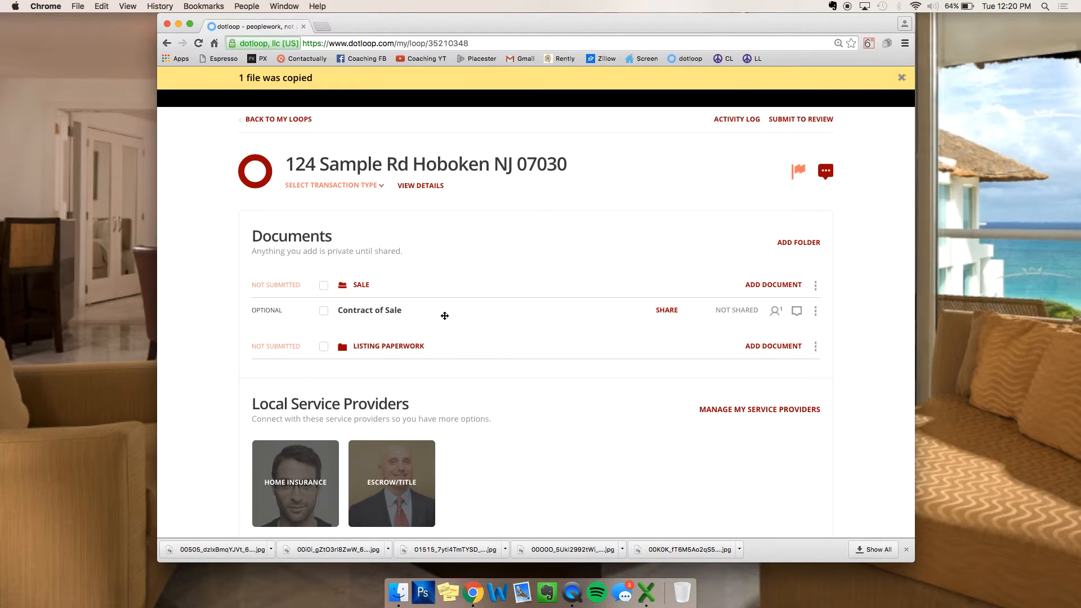
# Step: Expand and collapse the SALE and Listing Paperwork folders to verify their contents
pyautogui.click(359, 287)
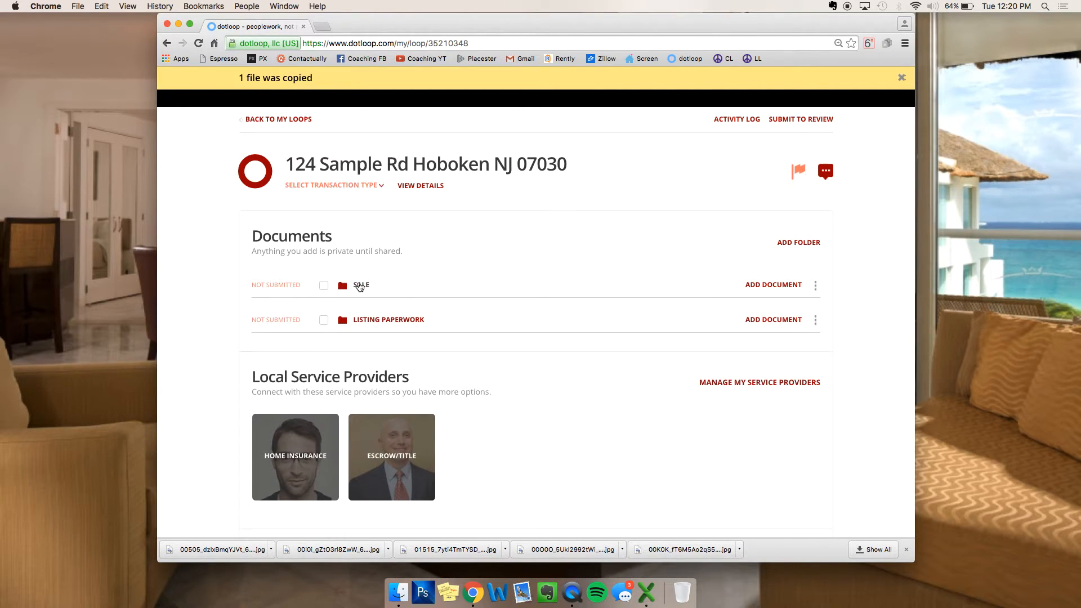
pyautogui.click(401, 321)
pyautogui.scroll(-5, 394, 338)
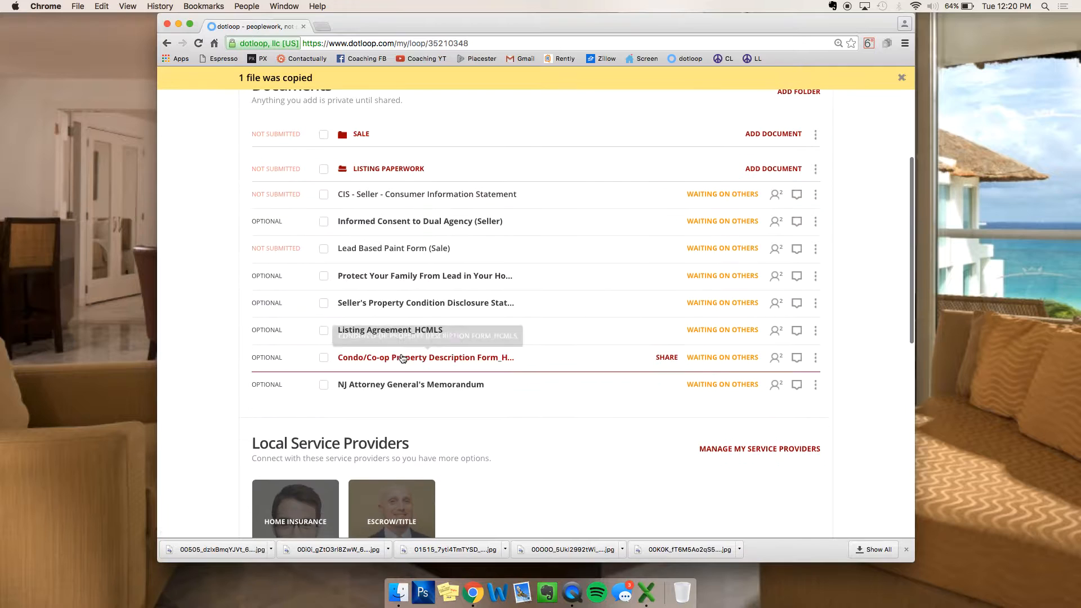
pyautogui.click(362, 137)
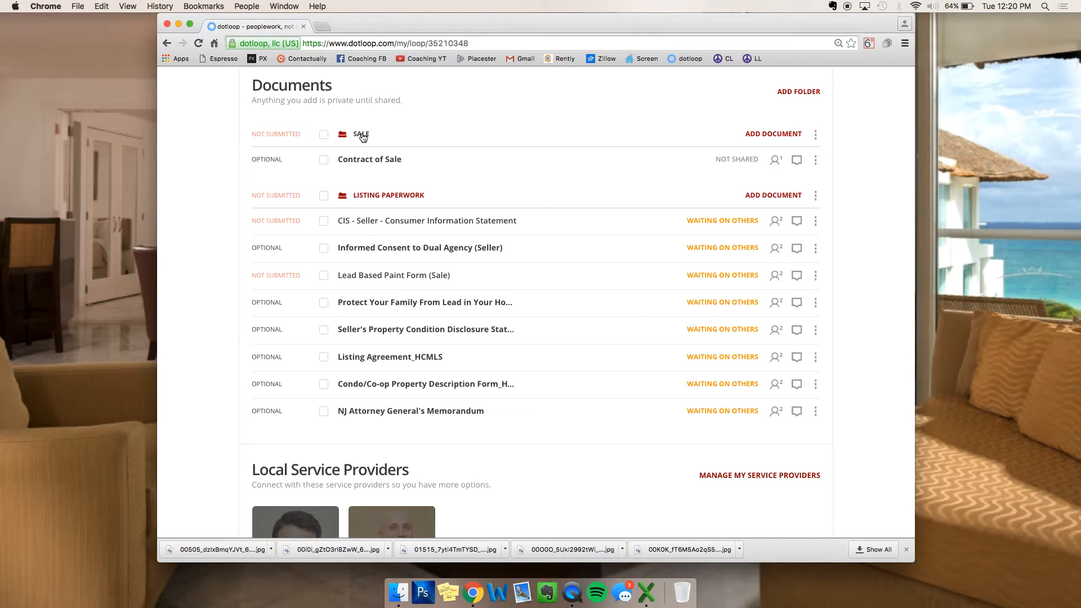
pyautogui.click(363, 137)
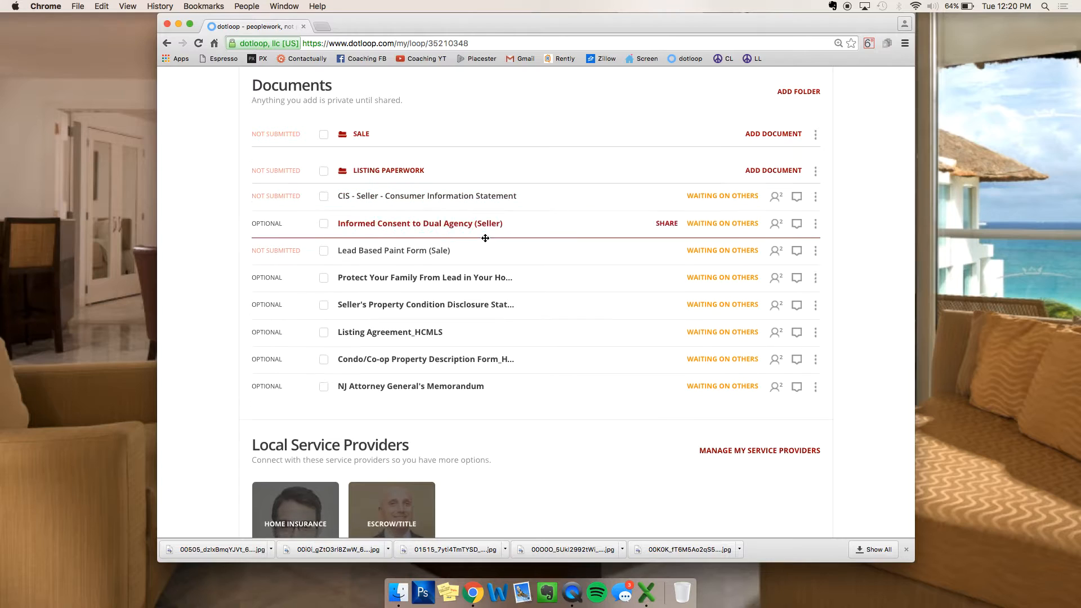
pyautogui.scroll(4, 485, 237)
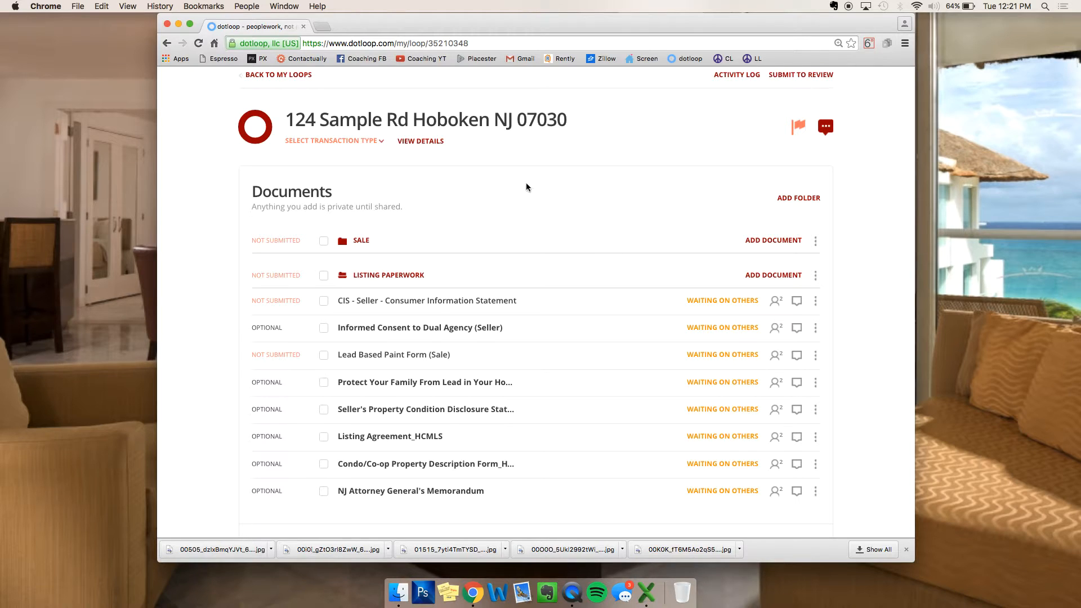
# Step: In Submit to Review, tick Listing Paperwork with type Listing, then dismiss the dialog
pyautogui.click(811, 78)
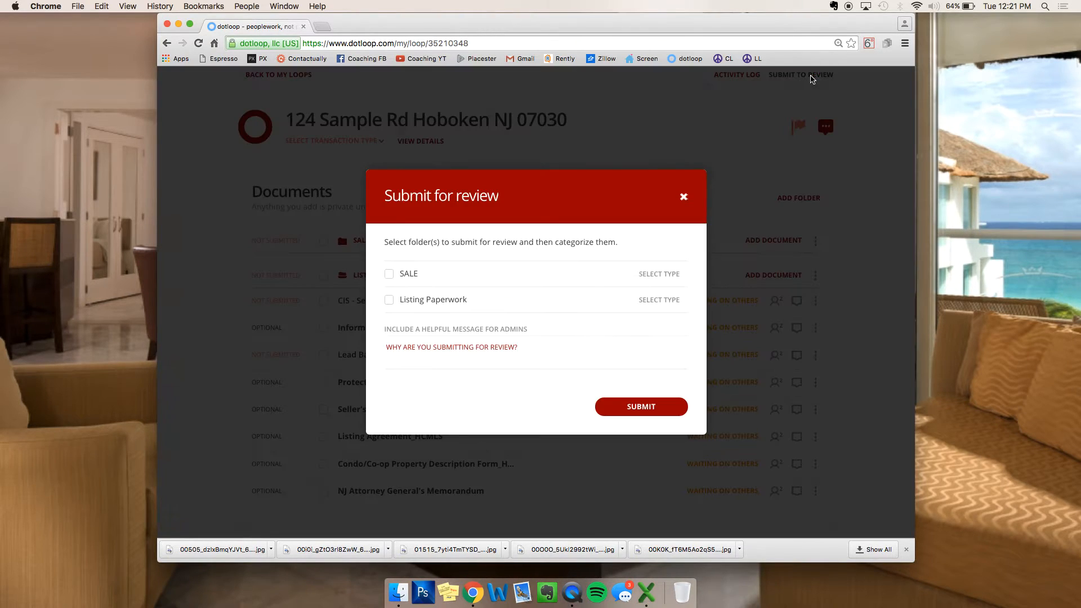
pyautogui.click(387, 303)
pyautogui.click(665, 305)
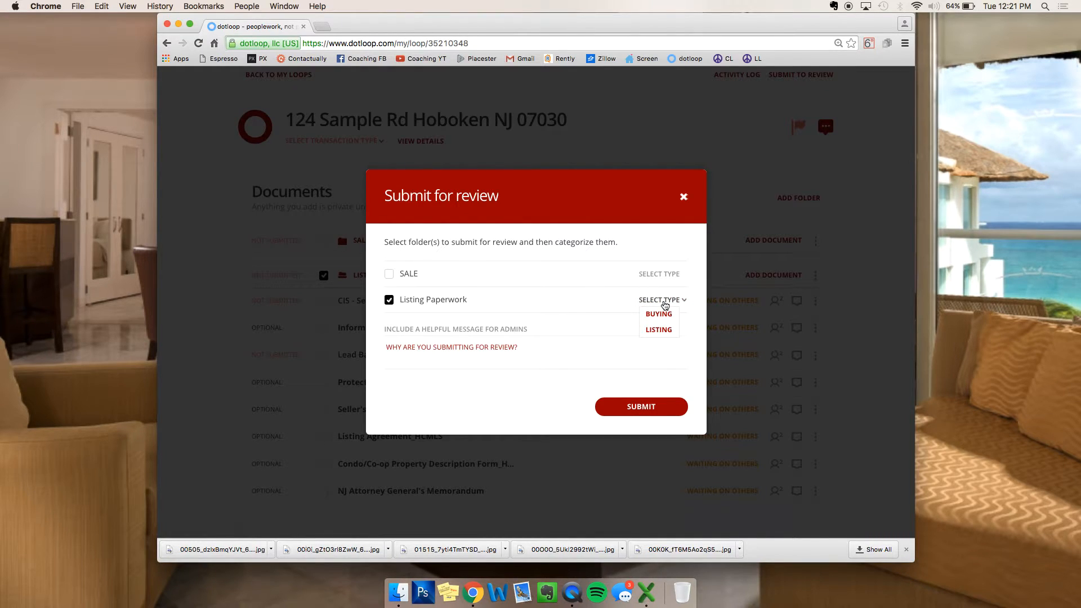
pyautogui.click(656, 331)
pyautogui.click(393, 356)
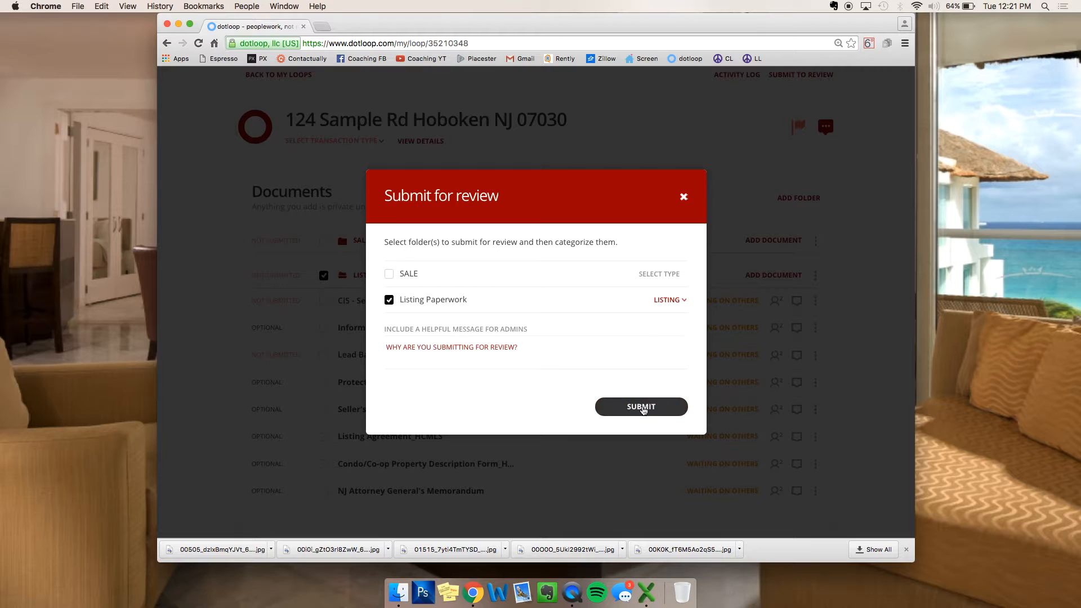
pyautogui.click(682, 197)
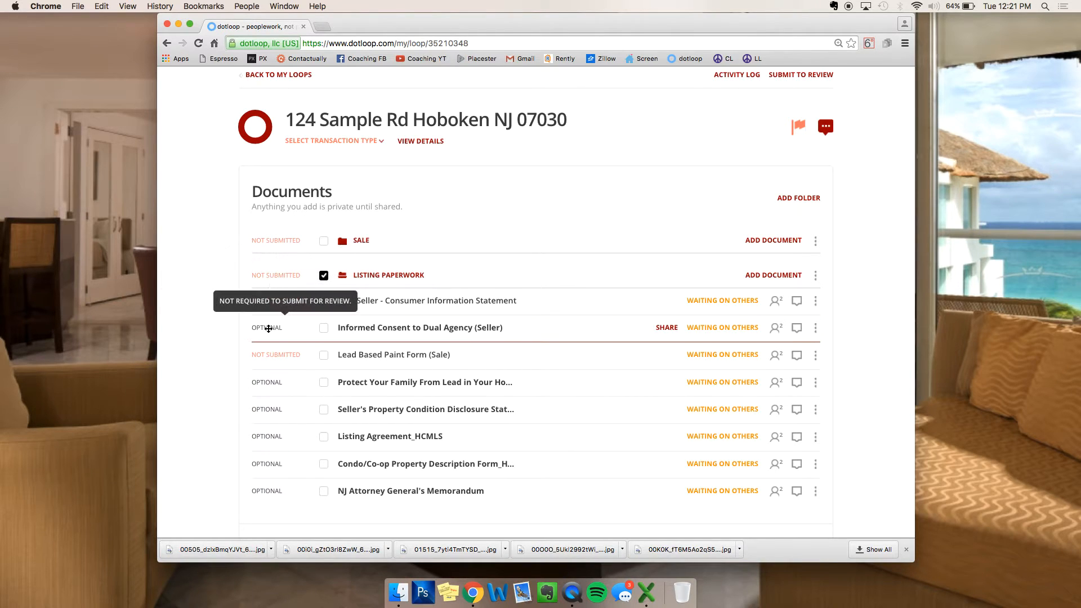
# Step: Untick and collapse the Listing Paperwork folder
pyautogui.scroll(-1, 276, 338)
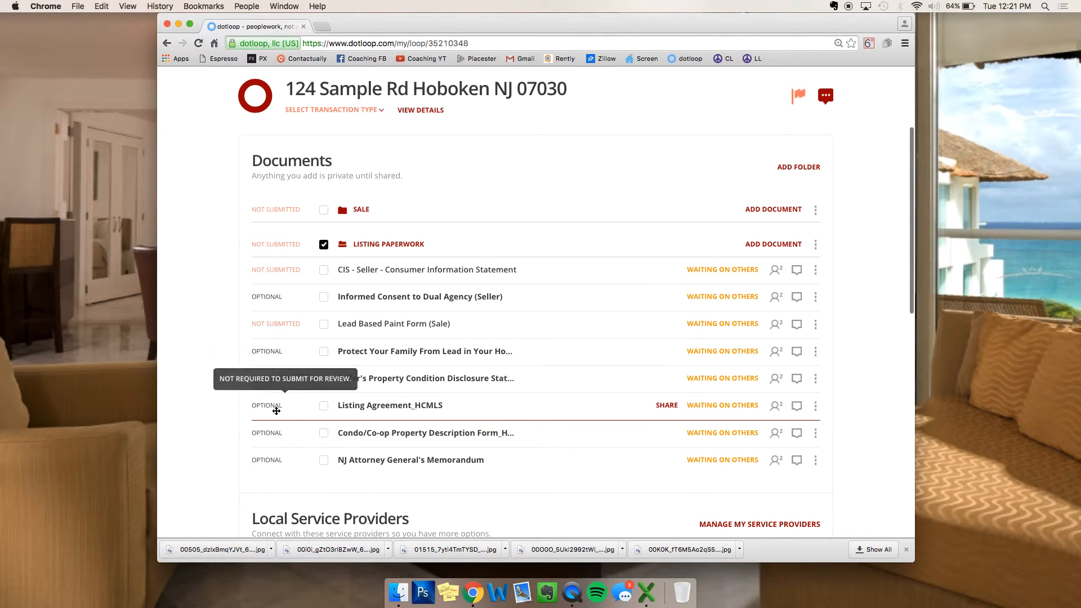
pyautogui.scroll(5, 518, 167)
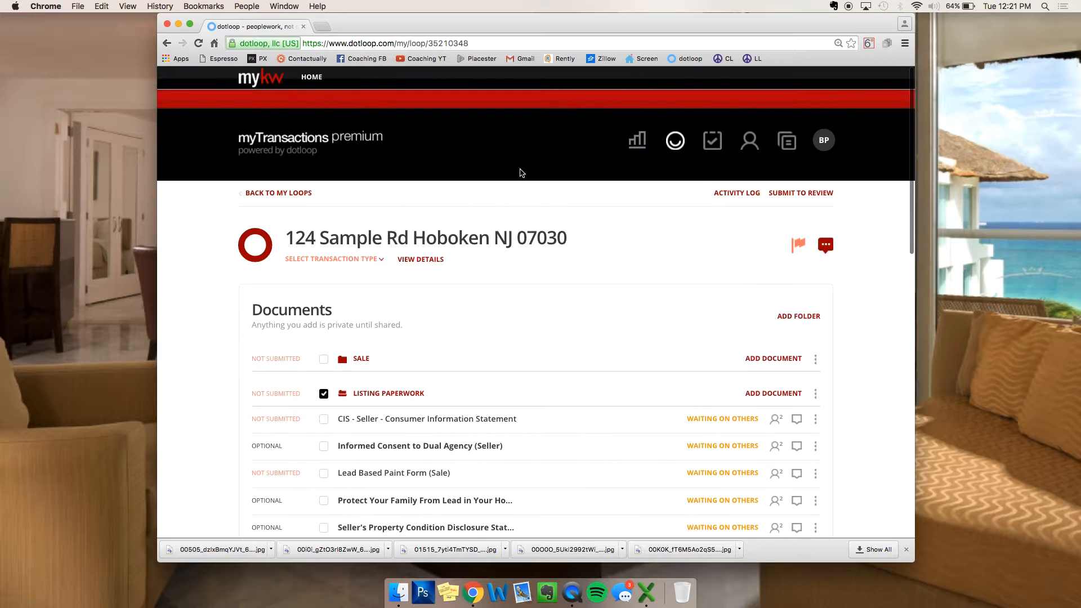
pyautogui.click(323, 393)
pyautogui.click(374, 393)
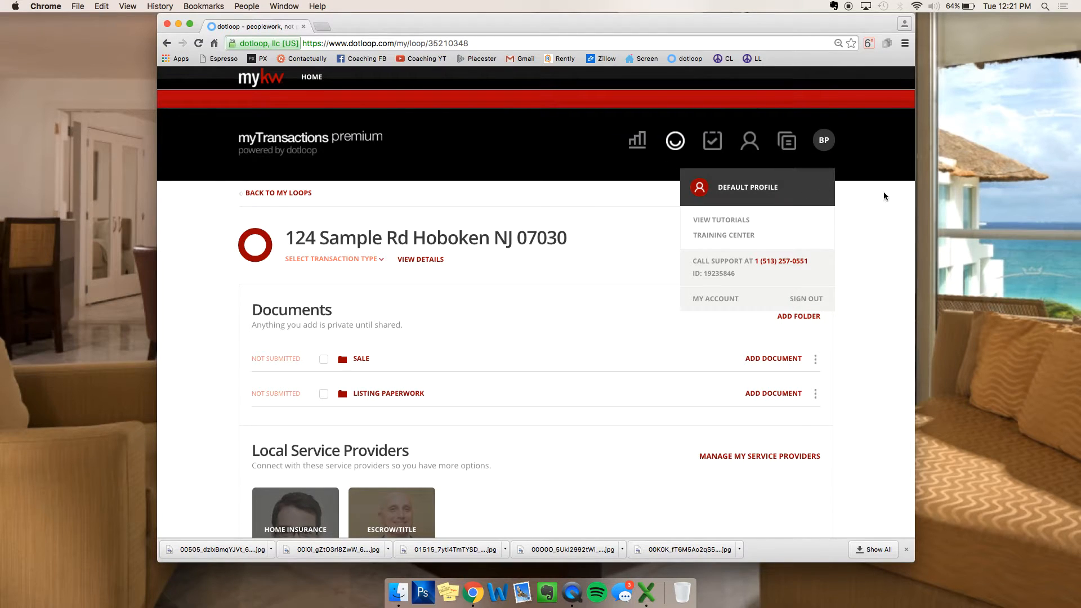
# Step: In a new review submission, tick SALE with type Buying, then close without submitting
pyautogui.click(821, 194)
pyautogui.click(388, 273)
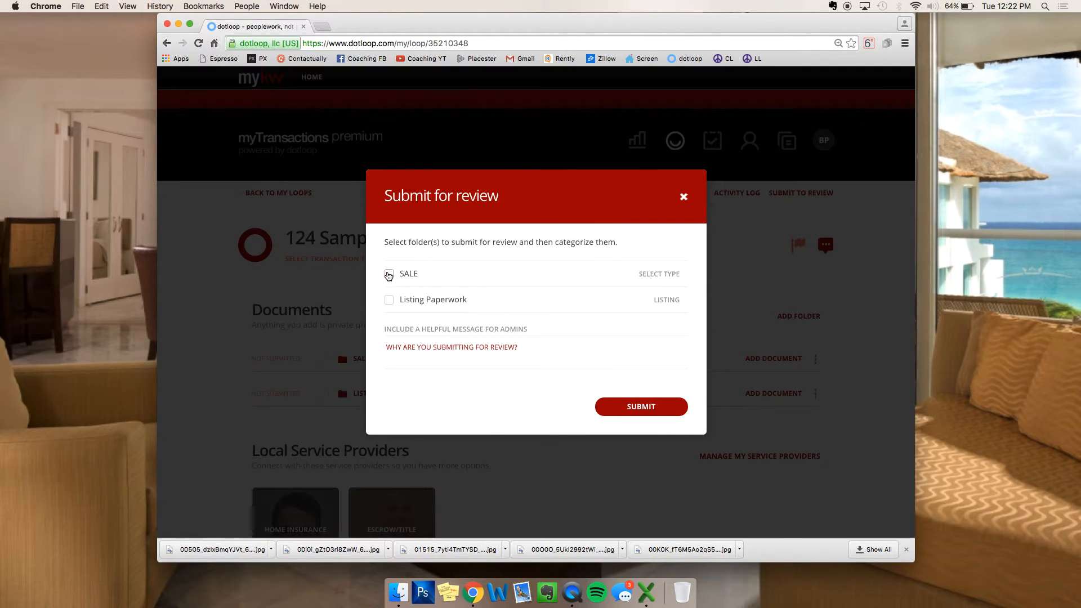
pyautogui.click(666, 275)
pyautogui.click(662, 287)
pyautogui.click(684, 196)
pyautogui.click(652, 250)
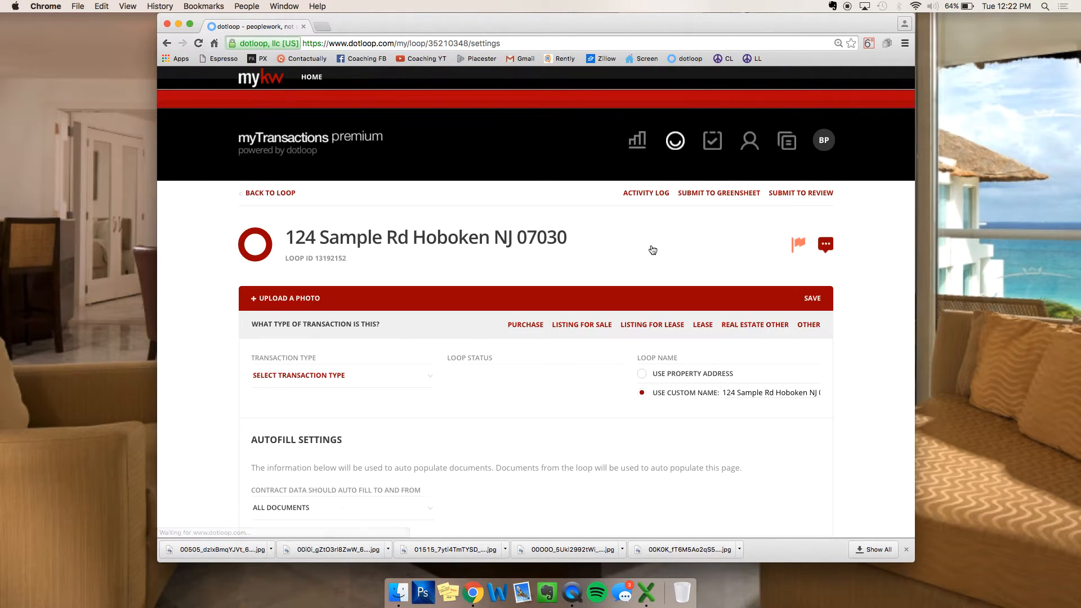
pyautogui.click(277, 193)
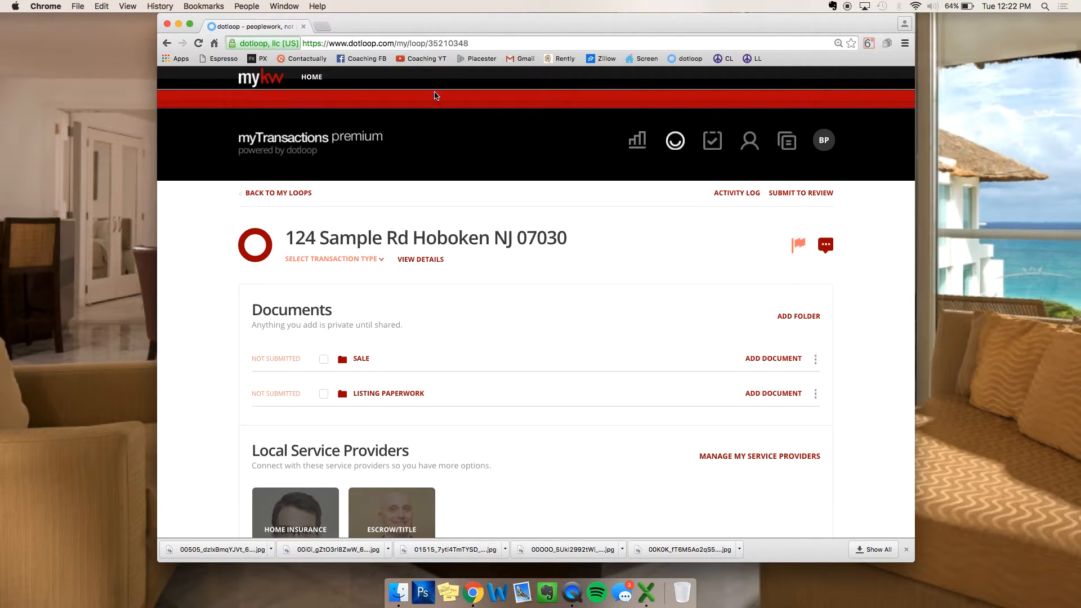
# Step: Expand Listing Paperwork and scroll through its documents, all waiting on others
pyautogui.scroll(1, 434, 272)
pyautogui.click(417, 393)
pyautogui.scroll(-5, 423, 338)
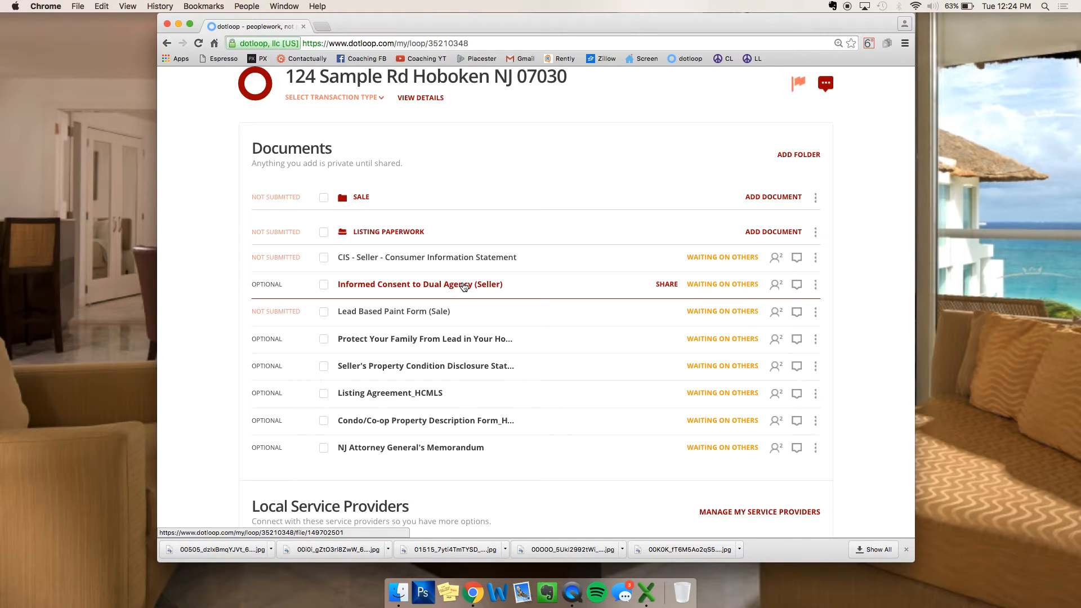
pyautogui.scroll(3, 464, 287)
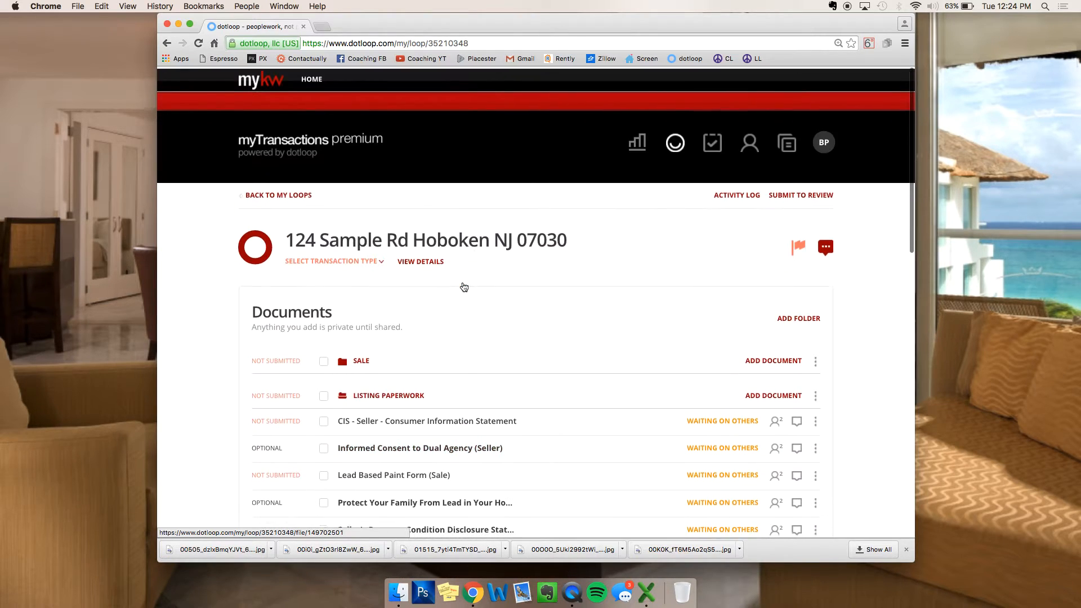
# Step: Go to the Templates library and select the New Listing Form folder
pyautogui.click(788, 143)
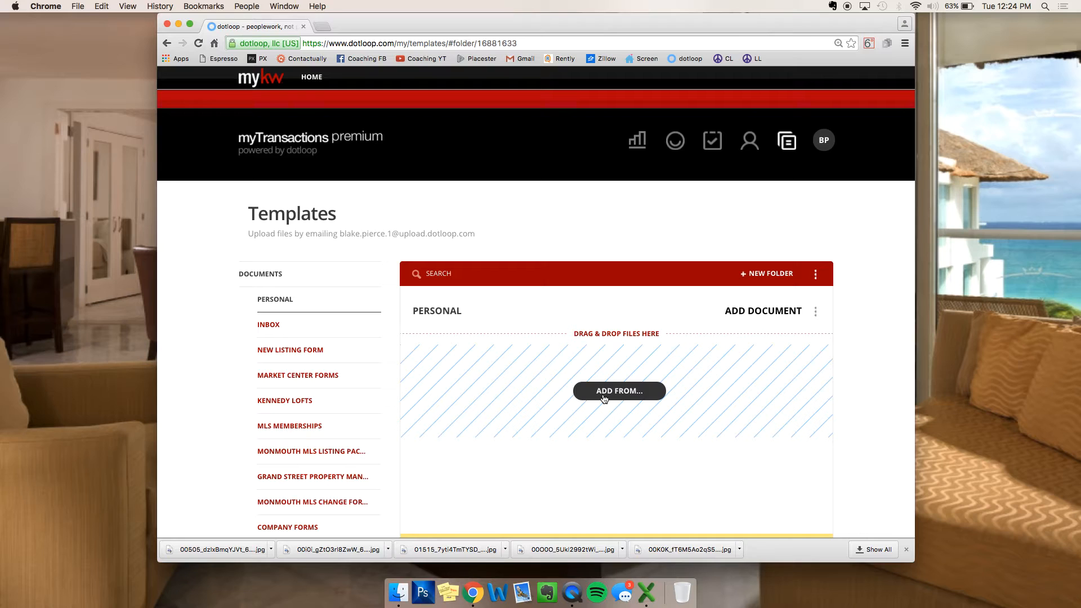
pyautogui.click(308, 352)
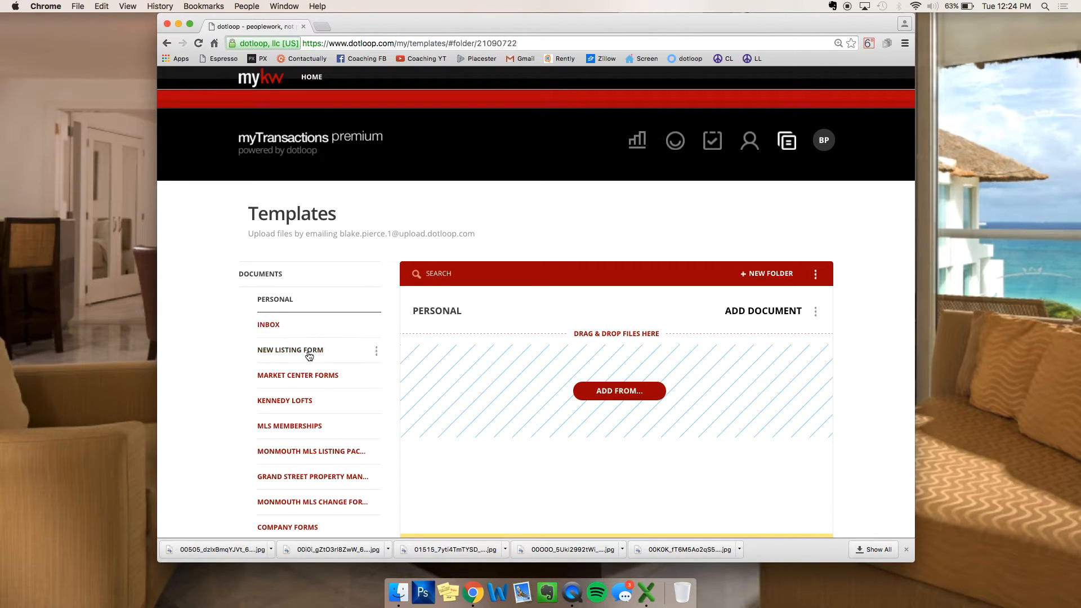
# Step: Open the New Listing Information Sheet and inspect its Address, City and Rent fields
pyautogui.click(503, 349)
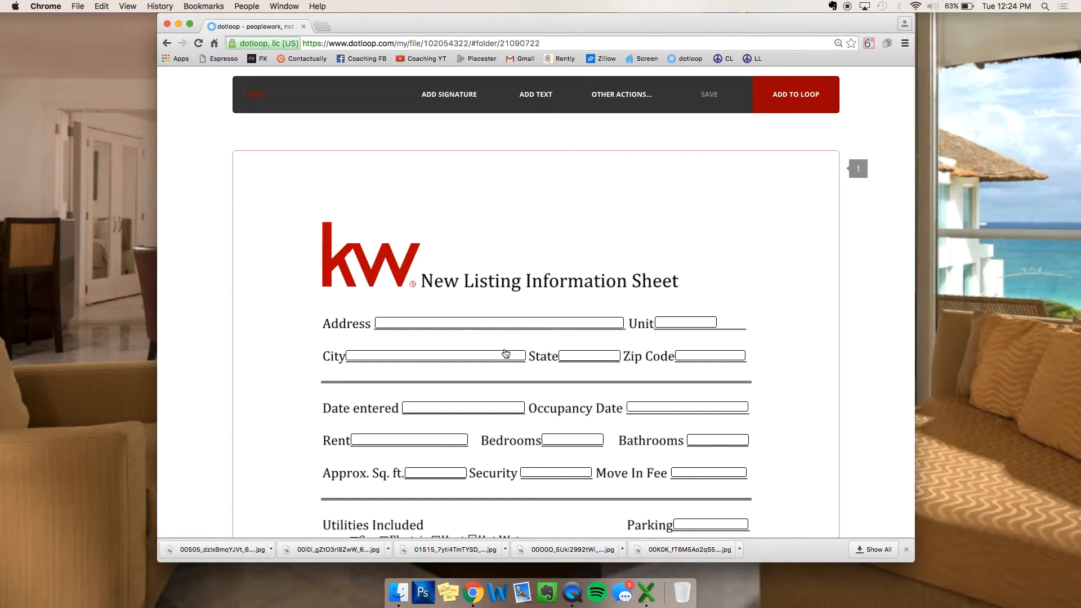
pyautogui.scroll(-4, 552, 284)
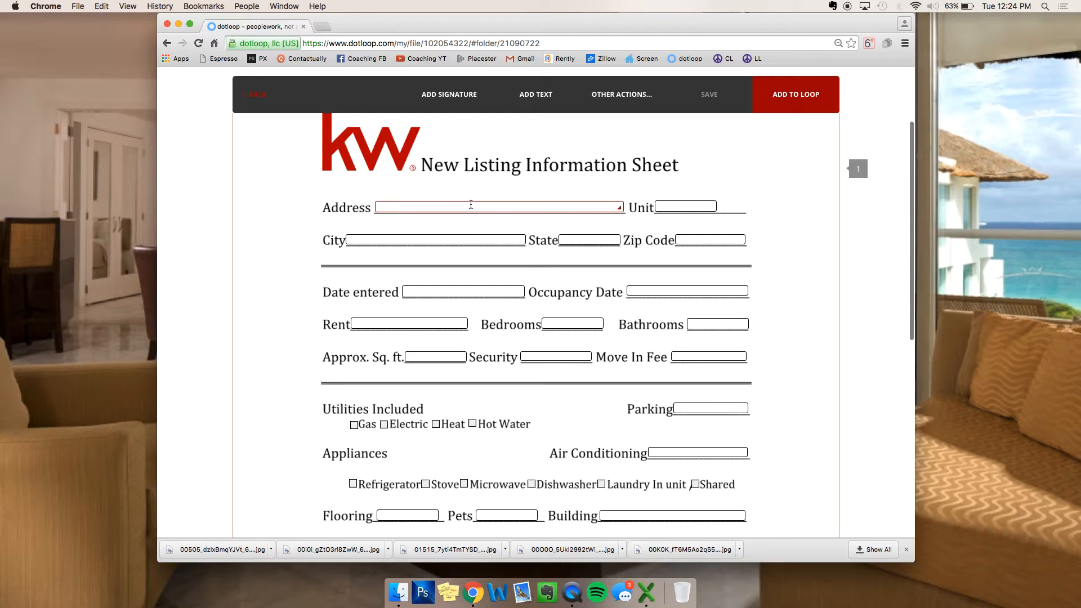
pyautogui.click(475, 207)
pyautogui.click(420, 240)
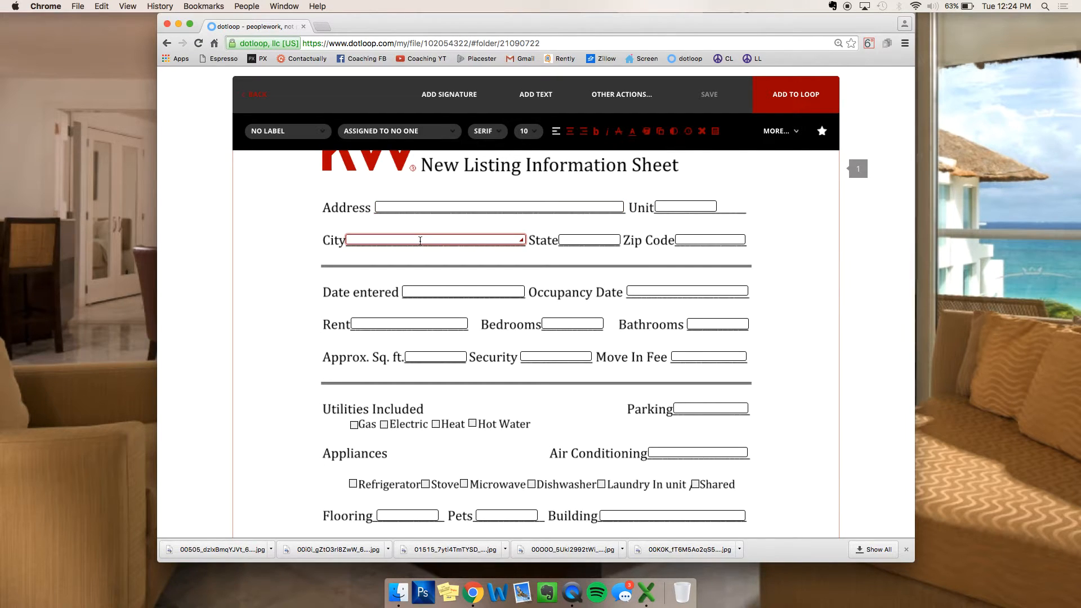
pyautogui.scroll(-3, 420, 241)
pyautogui.click(441, 242)
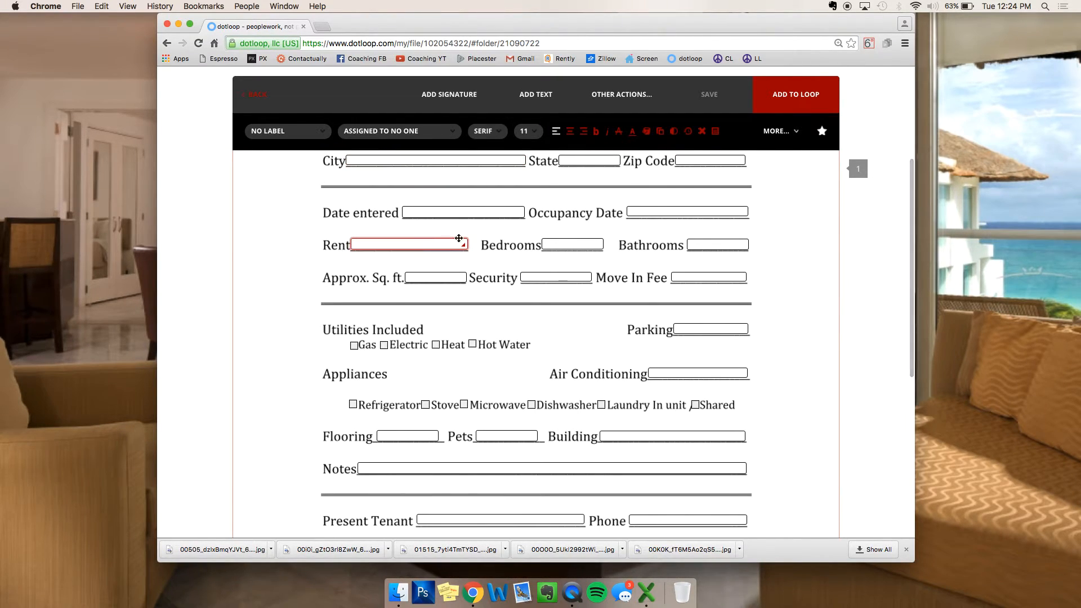
pyautogui.scroll(-10, 569, 242)
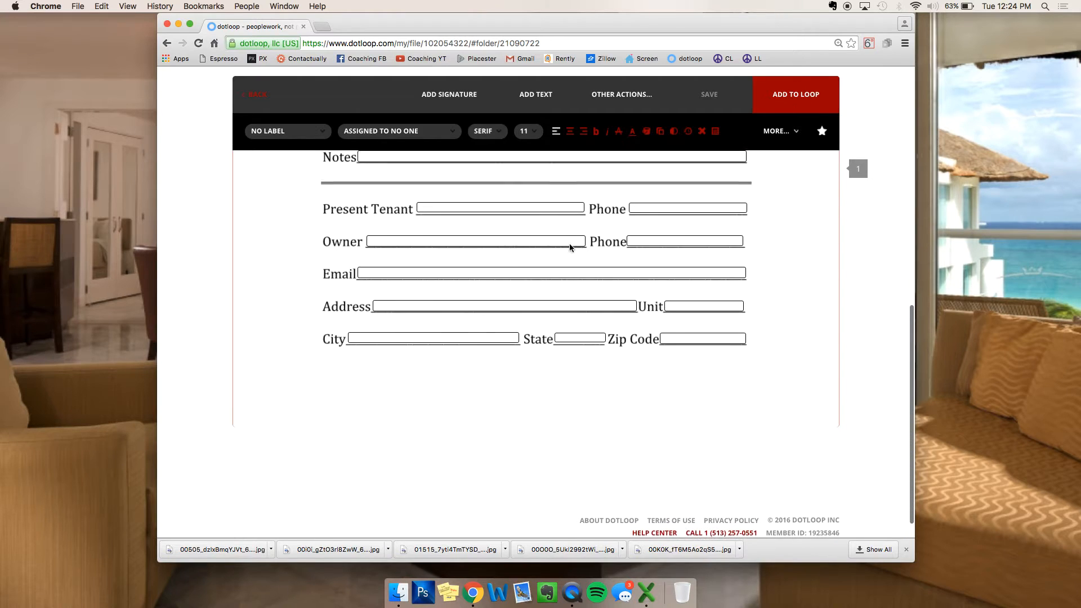
# Step: Recheck the Rent field, then go back to the New Listing Form templates folder
pyautogui.scroll(3, 569, 244)
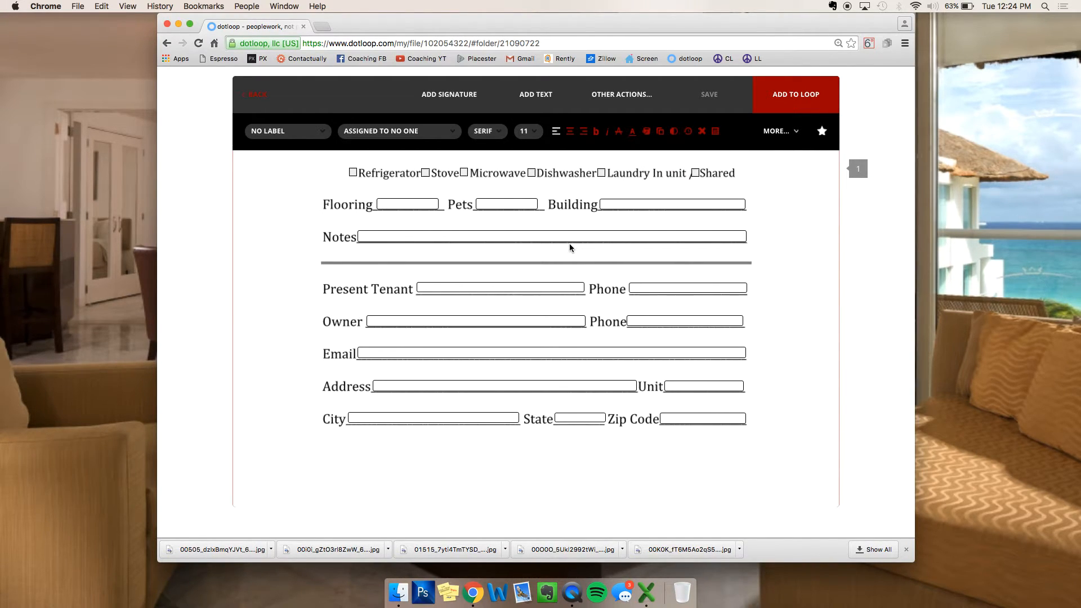
pyautogui.scroll(6, 569, 243)
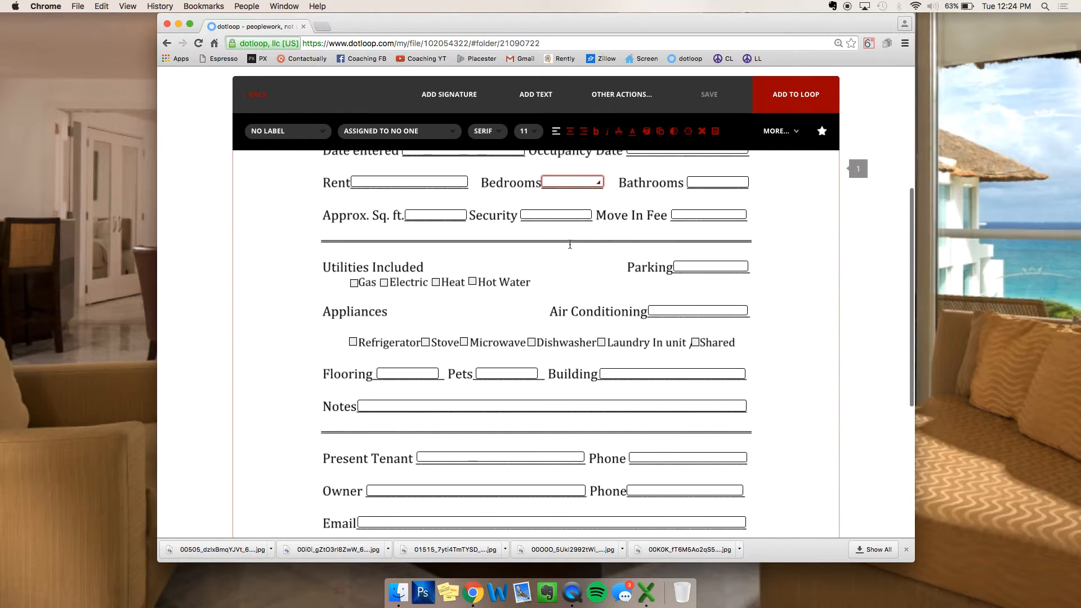
pyautogui.click(416, 183)
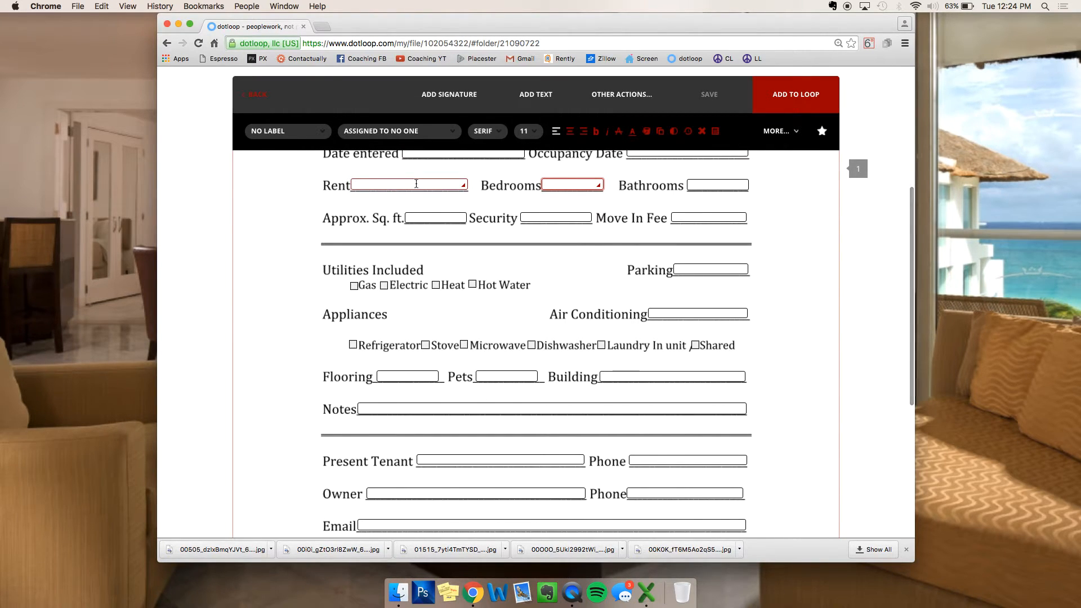
pyautogui.scroll(8, 633, 285)
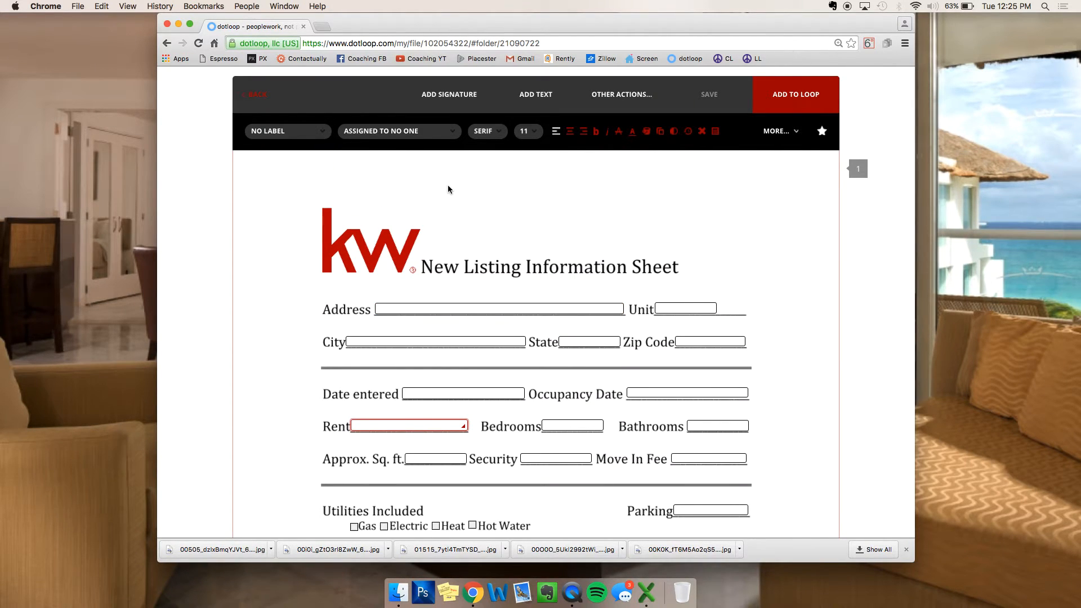
pyautogui.click(254, 100)
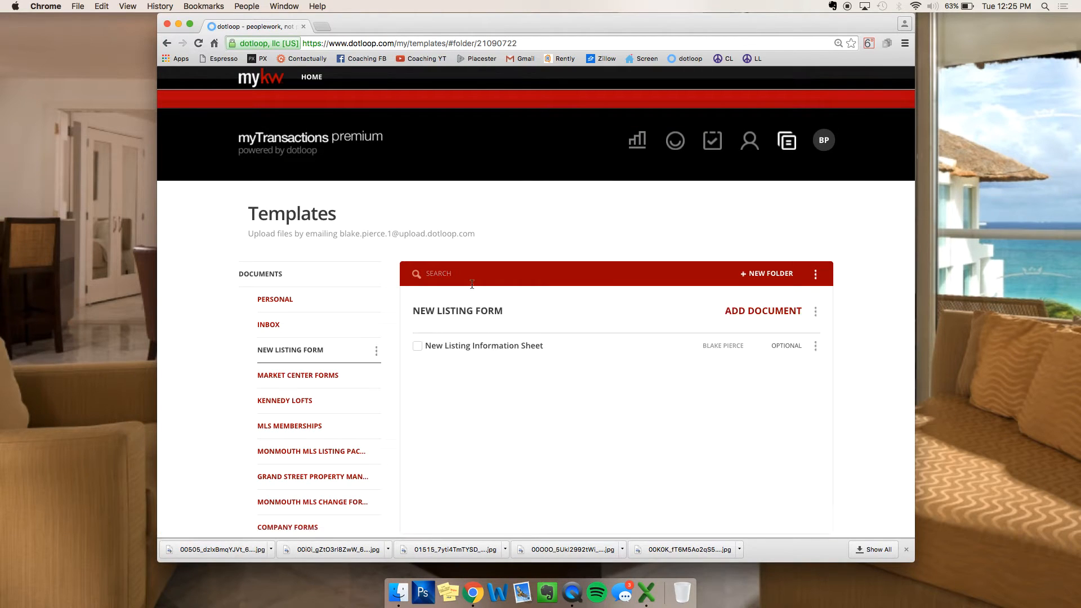
# Step: Search the loops for SAMPLE and open the 124 Sample Rd Hoboken NJ 07030 loop
pyautogui.click(674, 145)
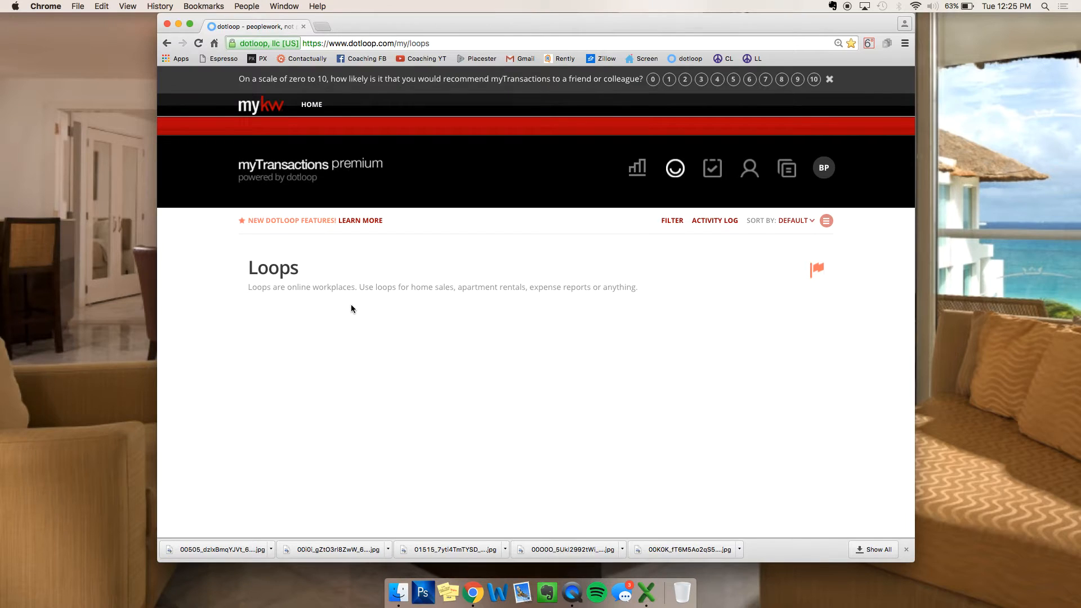
pyautogui.click(349, 325)
pyautogui.write('SA')
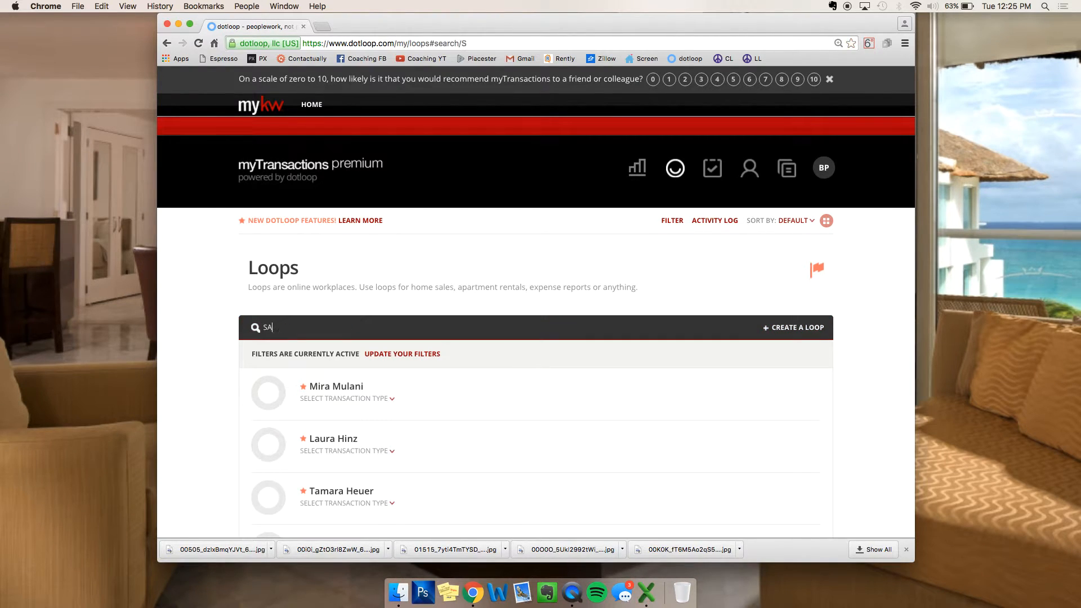
pyautogui.write('MPLE')
pyautogui.scroll(-2, 414, 350)
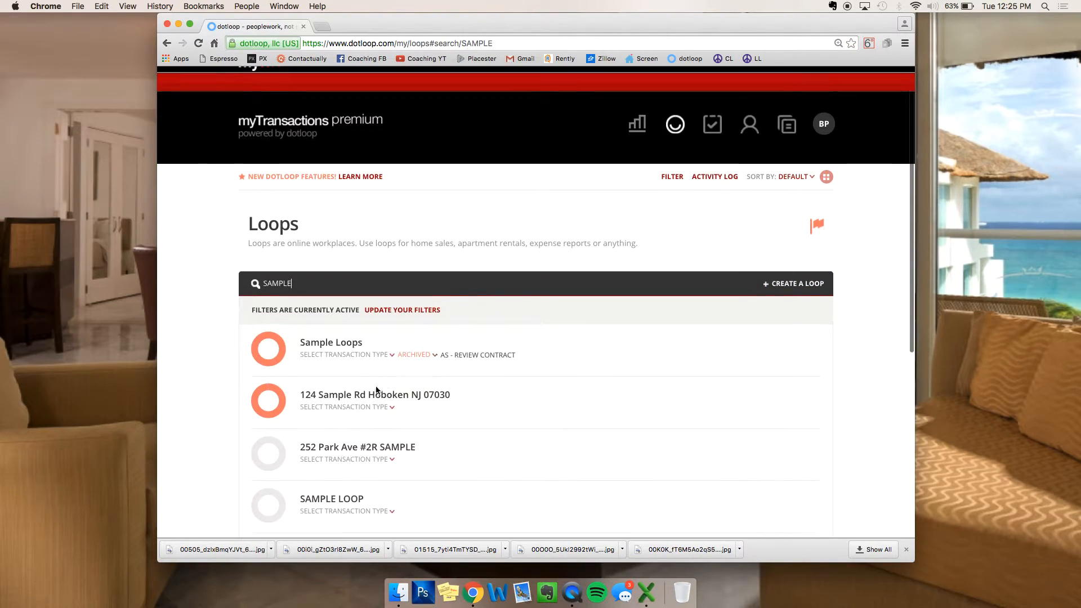
pyautogui.click(372, 397)
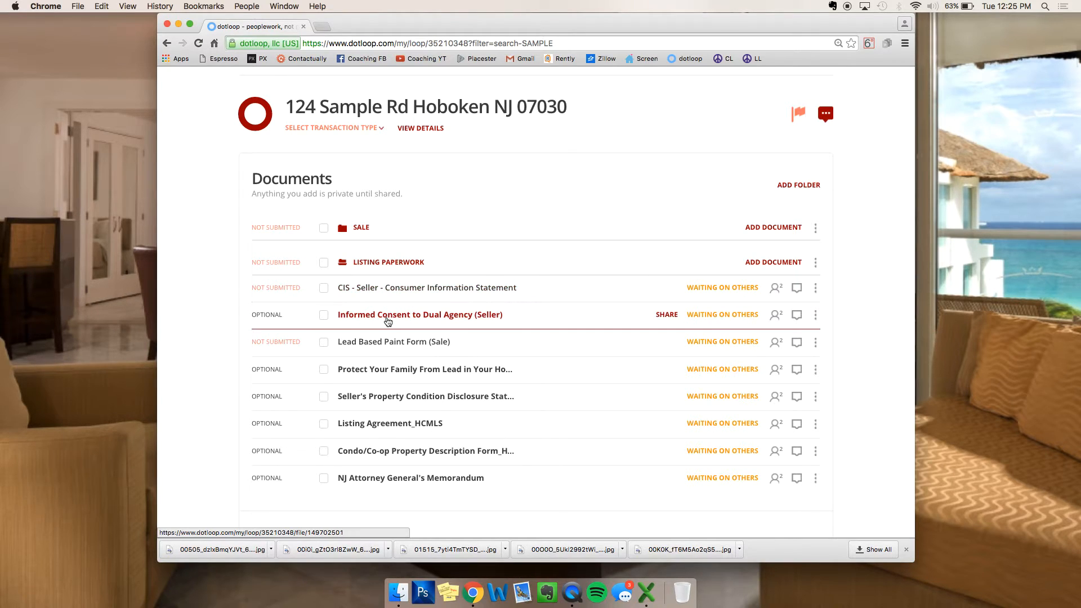
pyautogui.click(379, 343)
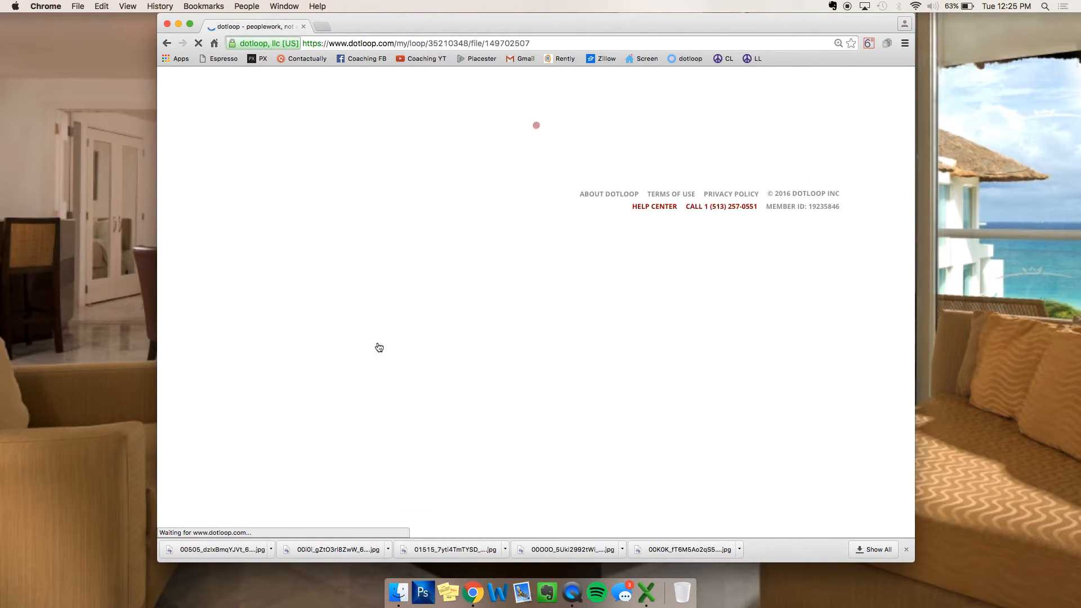
pyautogui.scroll(-3, 340, 274)
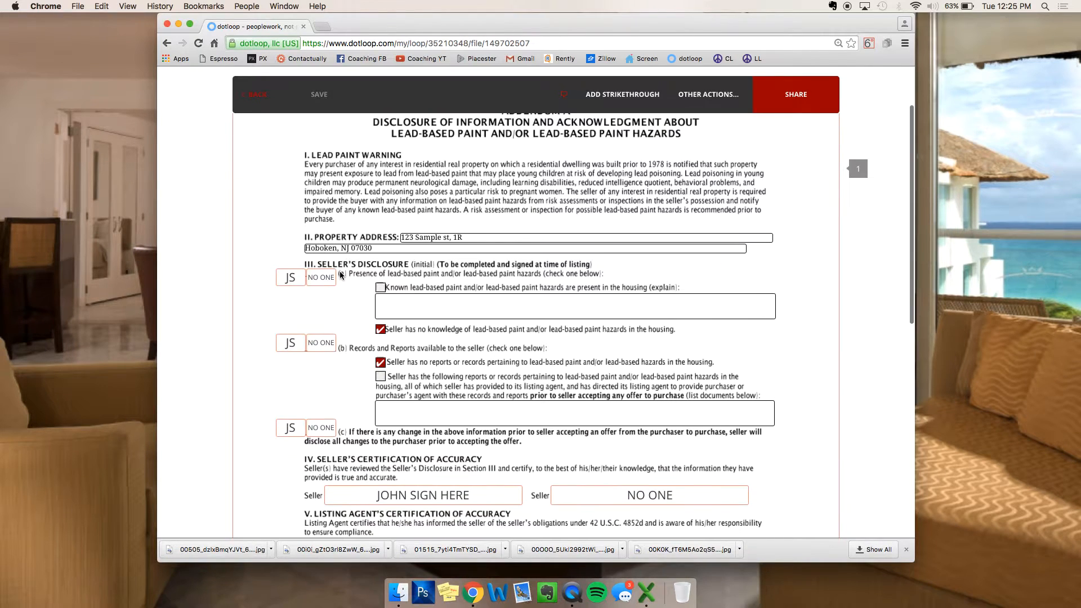
pyautogui.click(700, 87)
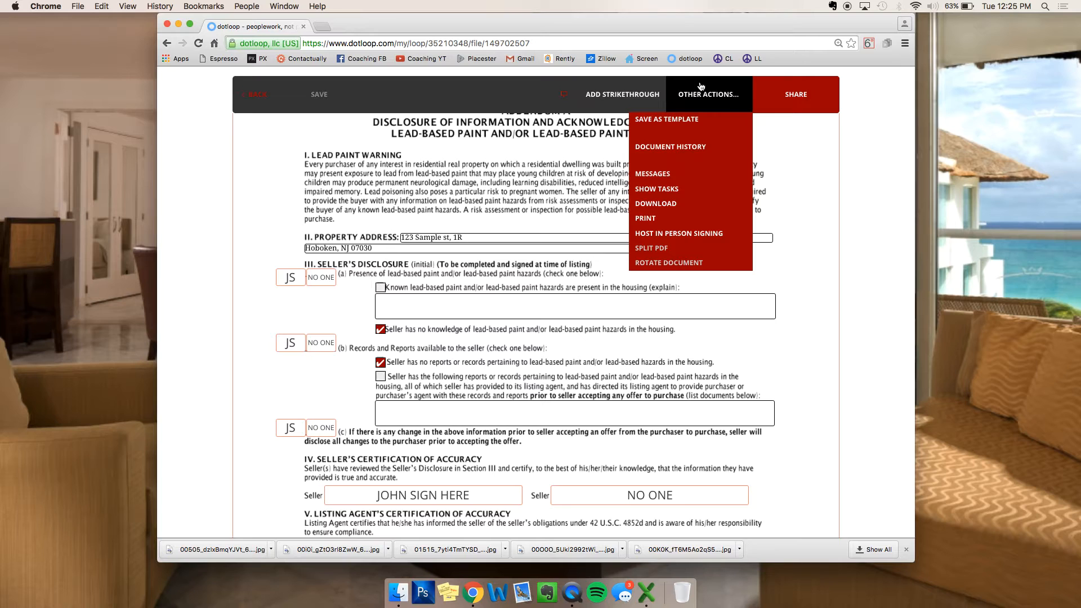
pyautogui.click(257, 94)
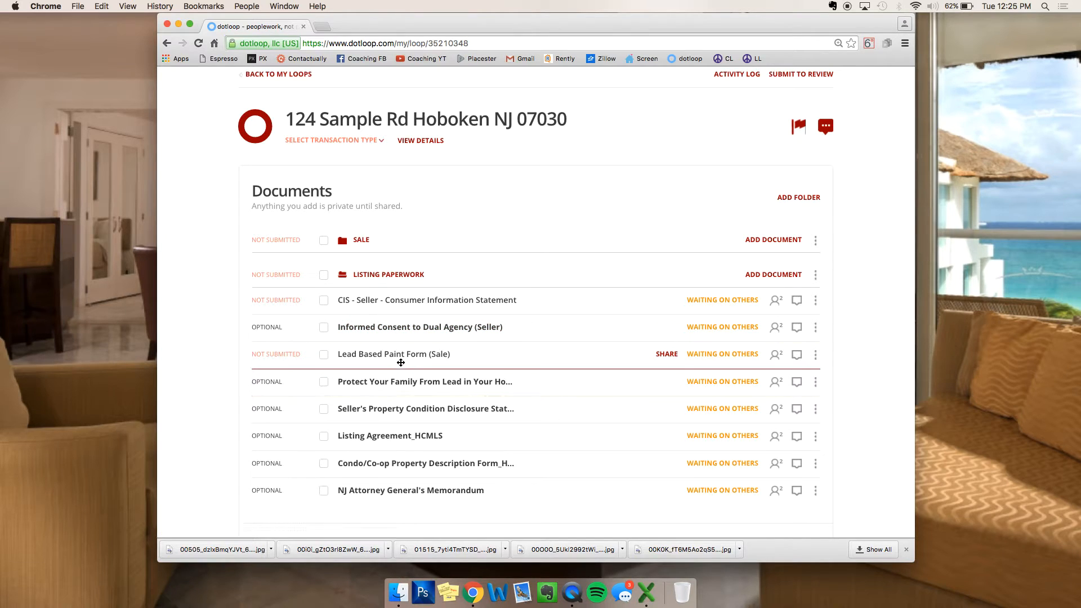
pyautogui.click(411, 334)
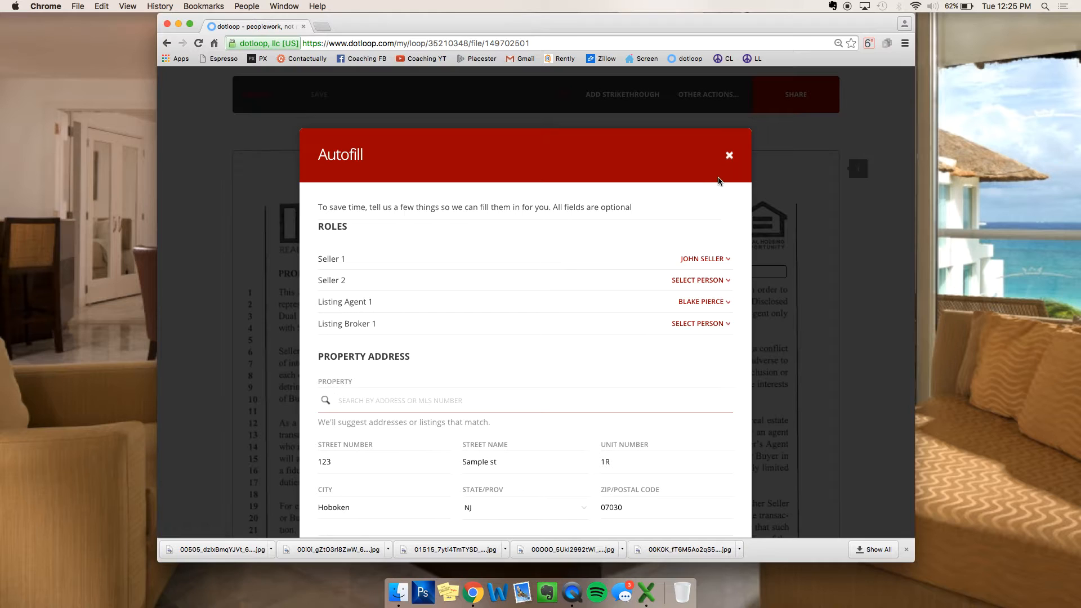
pyautogui.click(729, 156)
pyautogui.scroll(-5, 544, 289)
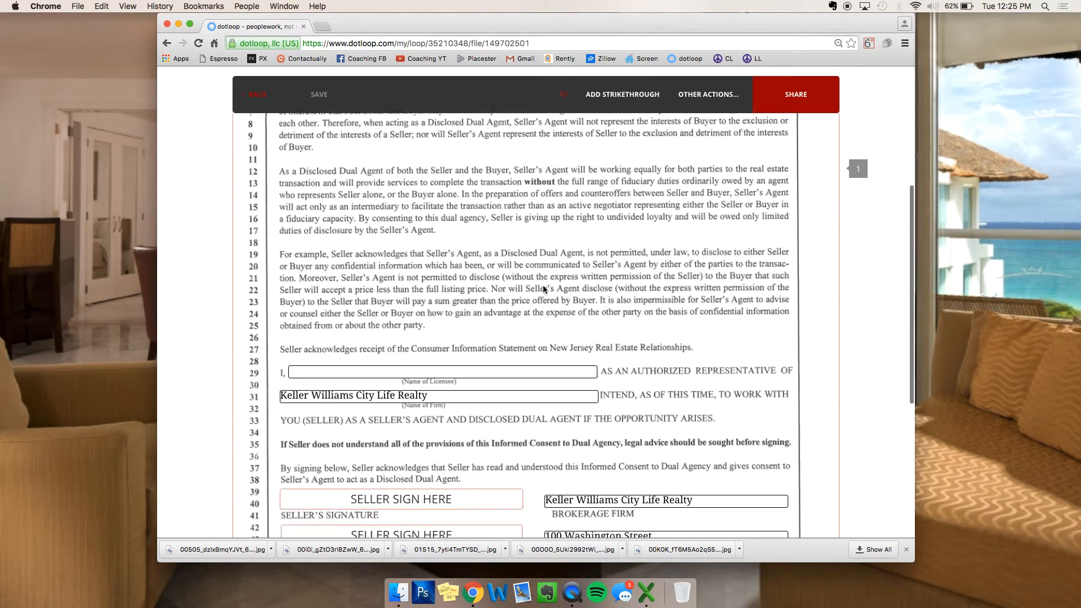
pyautogui.scroll(-3, 544, 289)
pyautogui.click(700, 95)
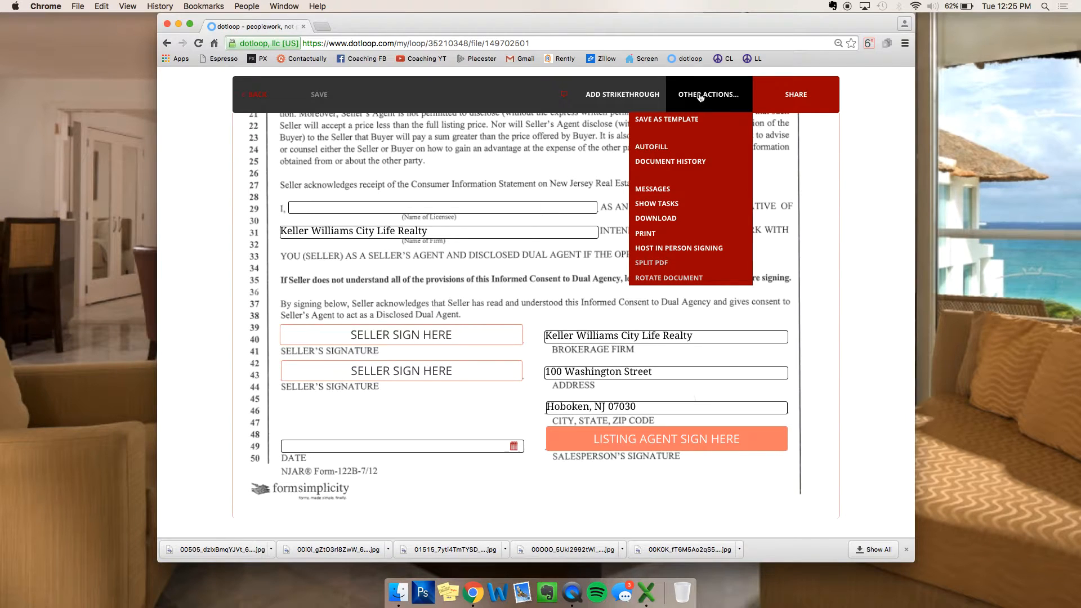
pyautogui.hscroll(-5, 483, 189)
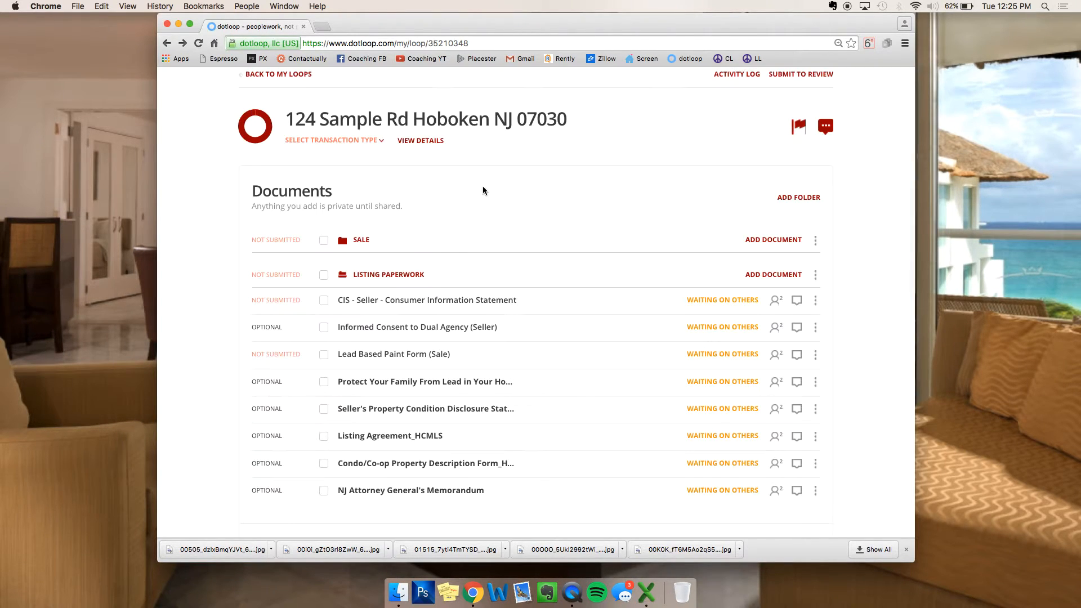
# Step: Open the New Listing Information Sheet template in the New Listing Form templates folder
pyautogui.click(714, 144)
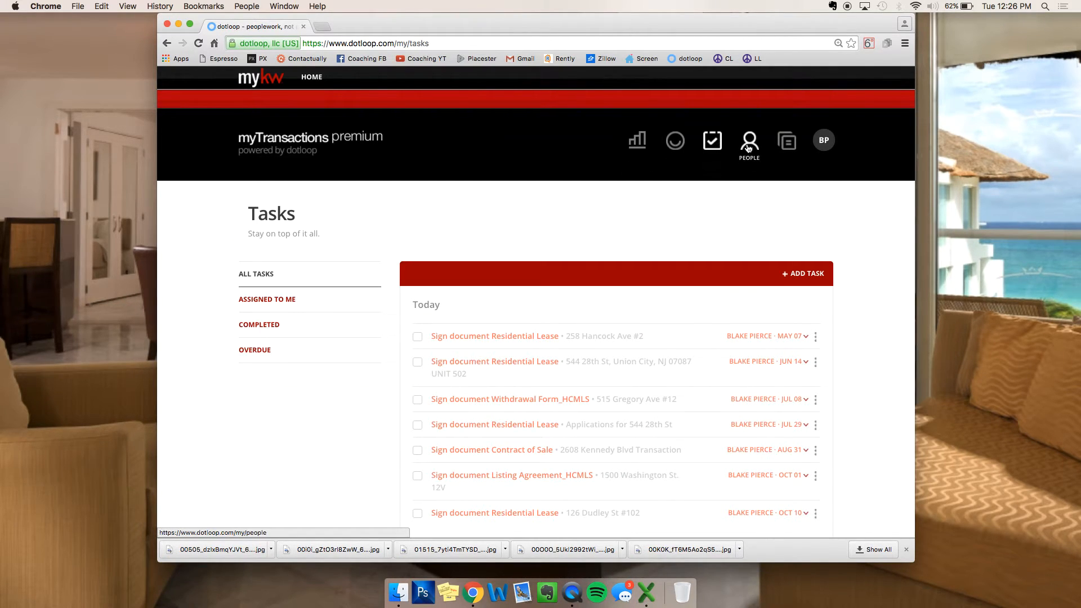
pyautogui.click(787, 142)
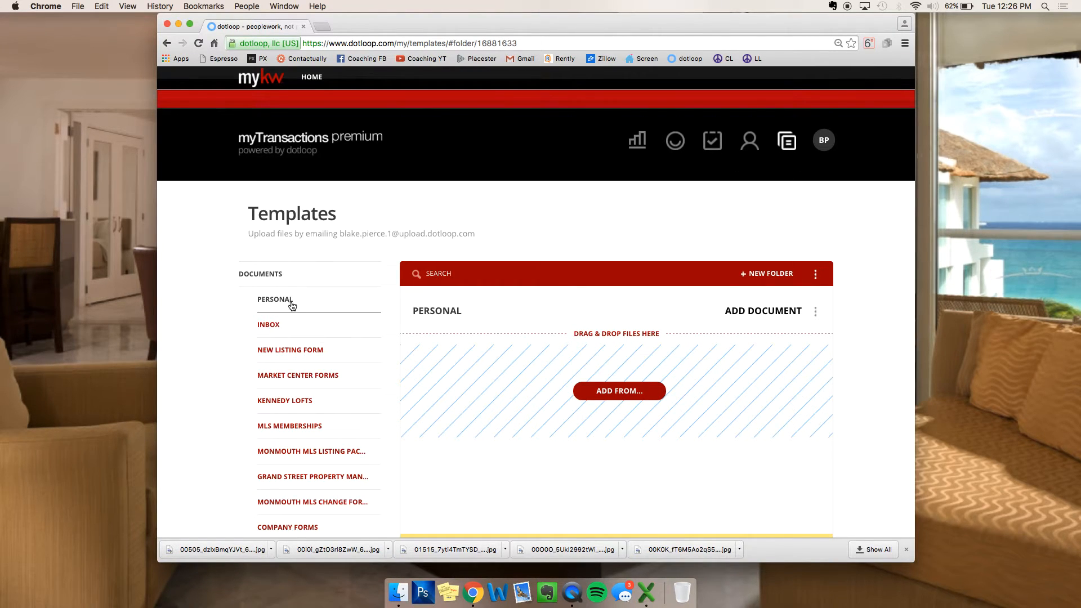
pyautogui.scroll(-5, 464, 351)
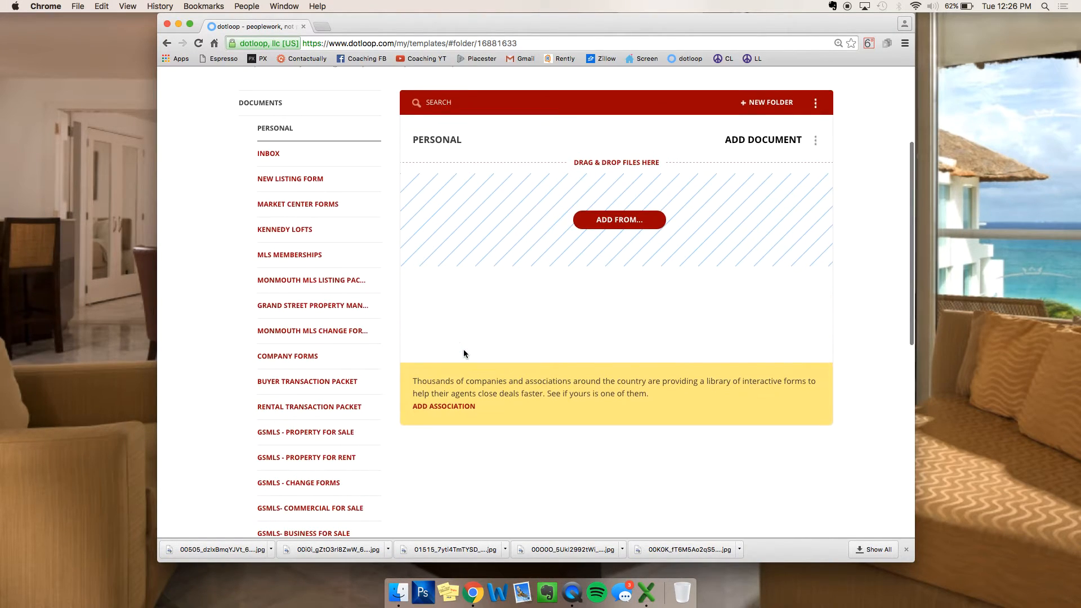
pyautogui.click(276, 178)
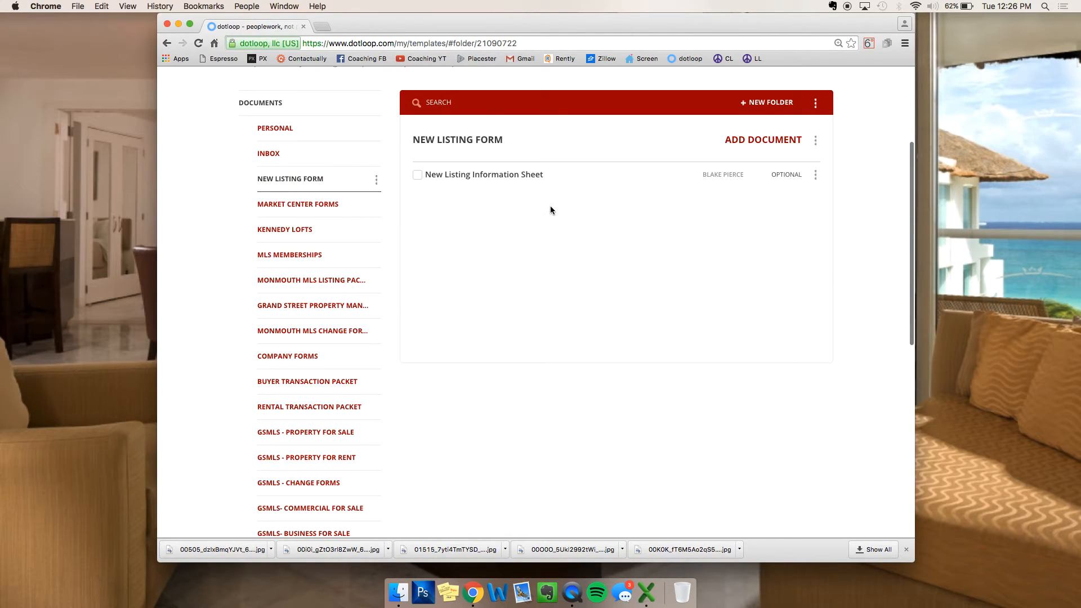
pyautogui.click(489, 175)
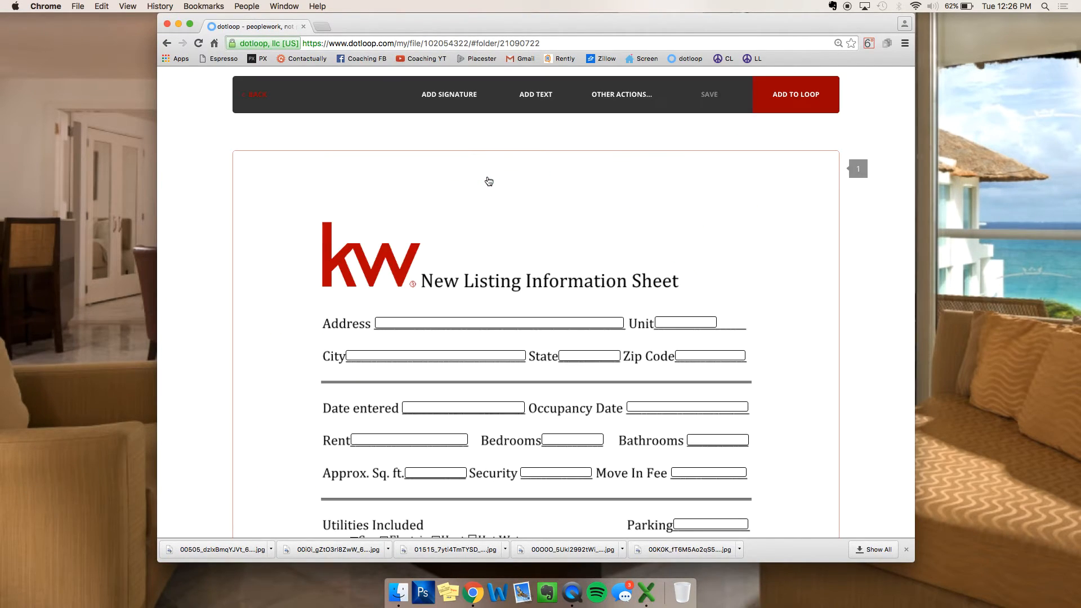
# Step: Add a top-right initials field and an enlarged text box, then leave discarding the changes
pyautogui.click(629, 97)
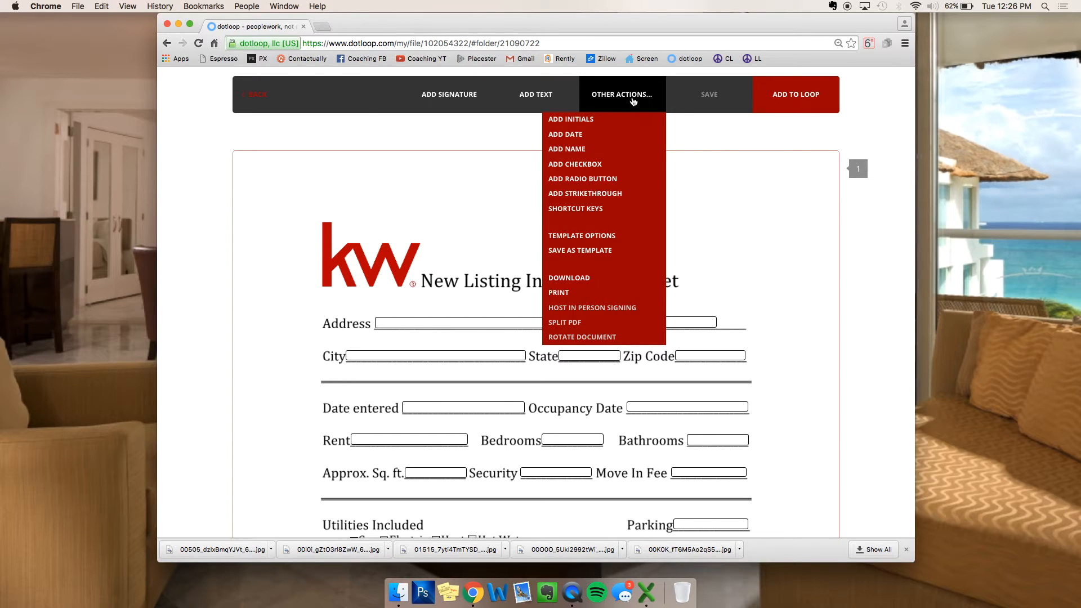
pyautogui.click(570, 119)
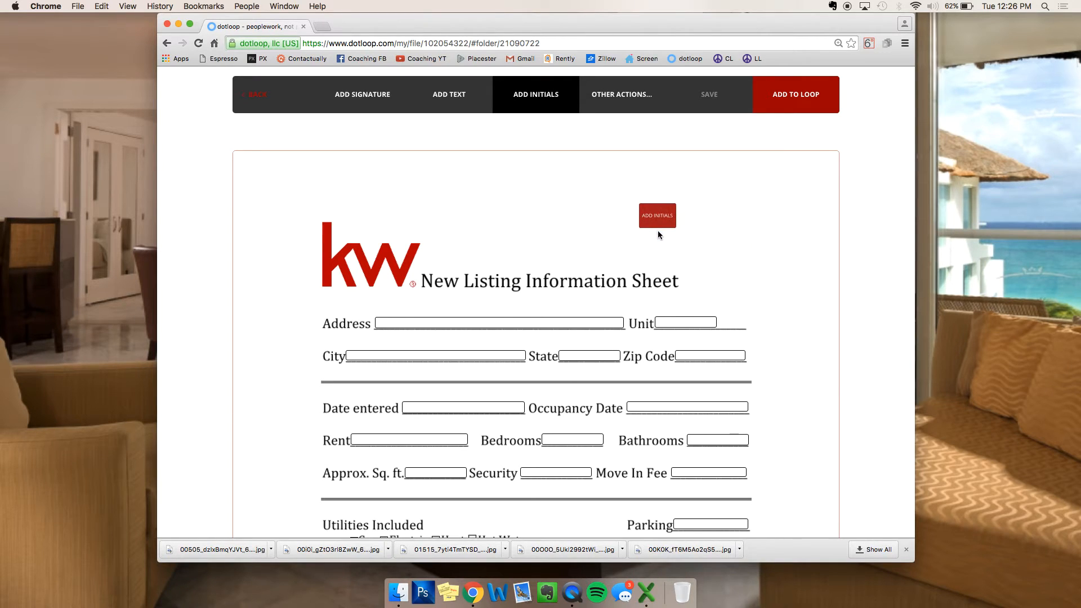
pyautogui.click(658, 231)
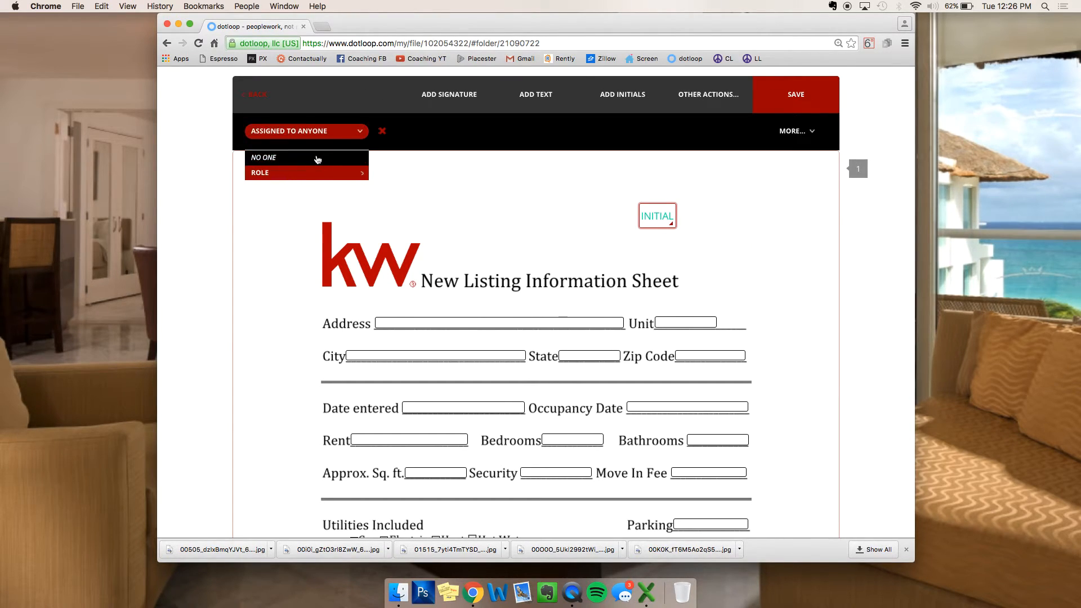
pyautogui.click(594, 201)
pyautogui.moveTo(675, 90)
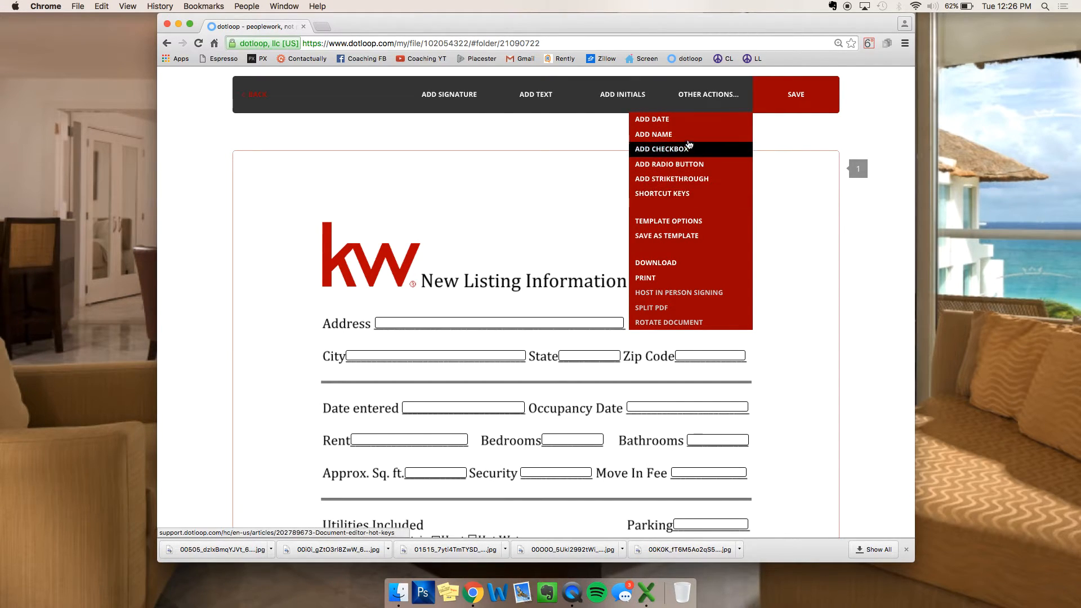
pyautogui.click(543, 106)
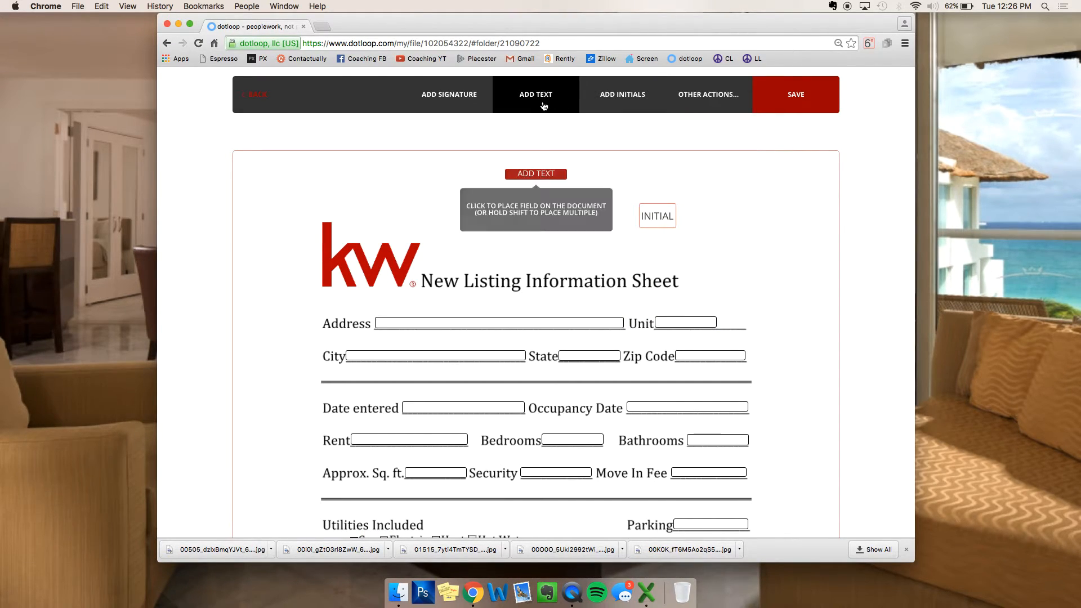
pyautogui.click(474, 182)
pyautogui.moveTo(497, 180); pyautogui.dragTo(617, 245)
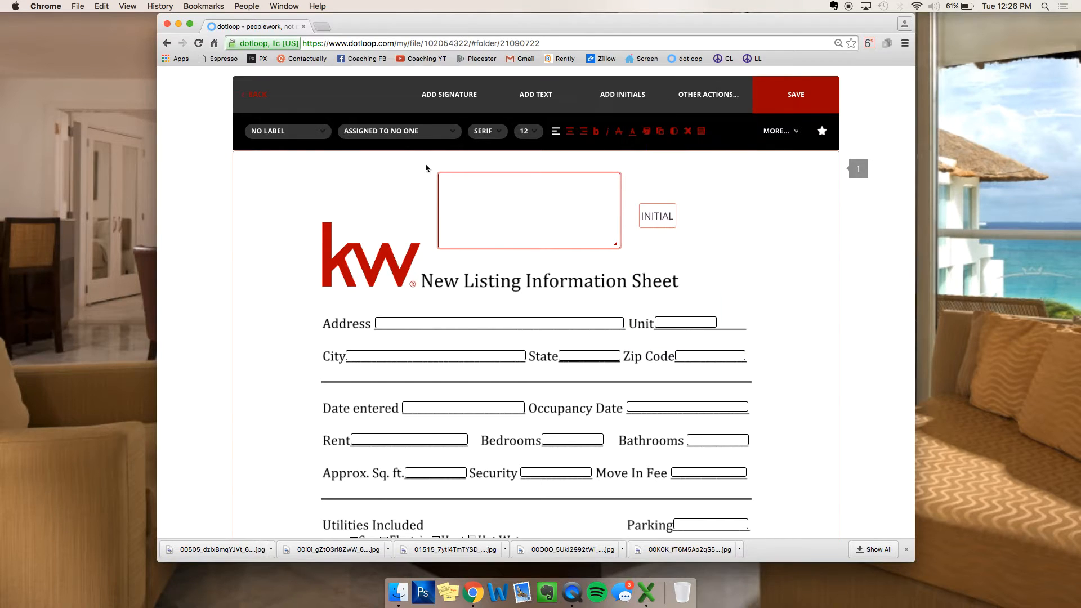
pyautogui.click(252, 102)
pyautogui.click(573, 350)
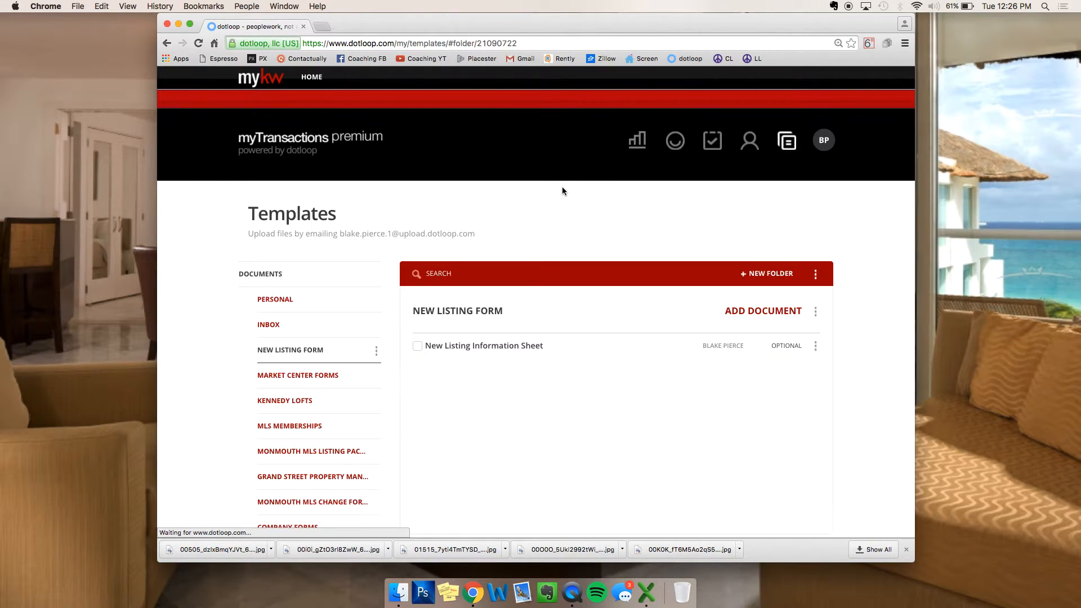
# Step: Reopen the 124 Sample Rd Hoboken NJ 07030 loop through a SAMPLE loop search
pyautogui.click(681, 138)
pyautogui.scroll(-3, 470, 253)
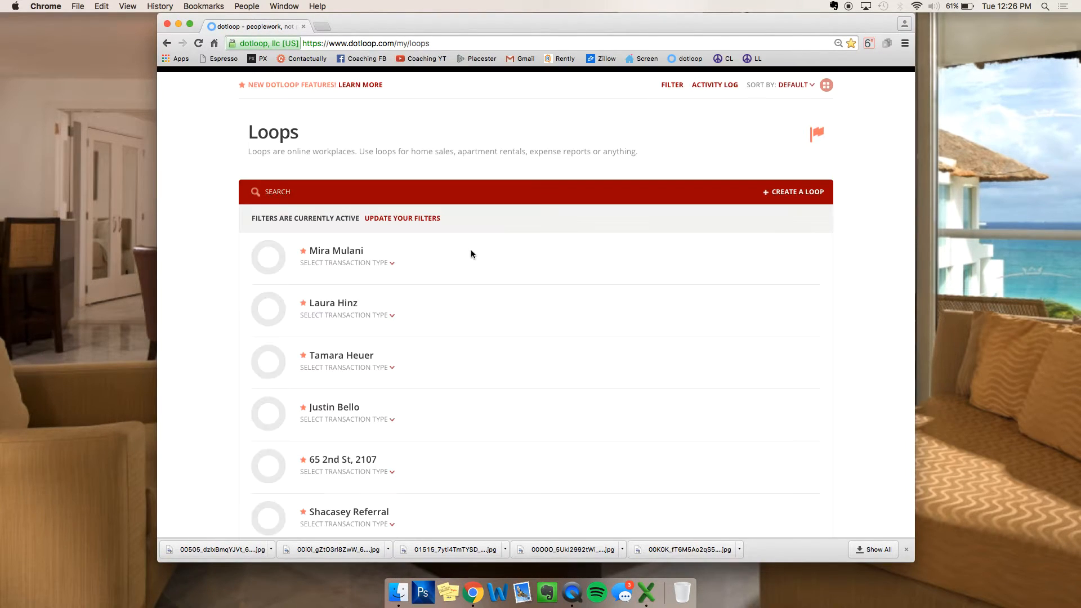
pyautogui.click(402, 200)
pyautogui.write('SAMPLE')
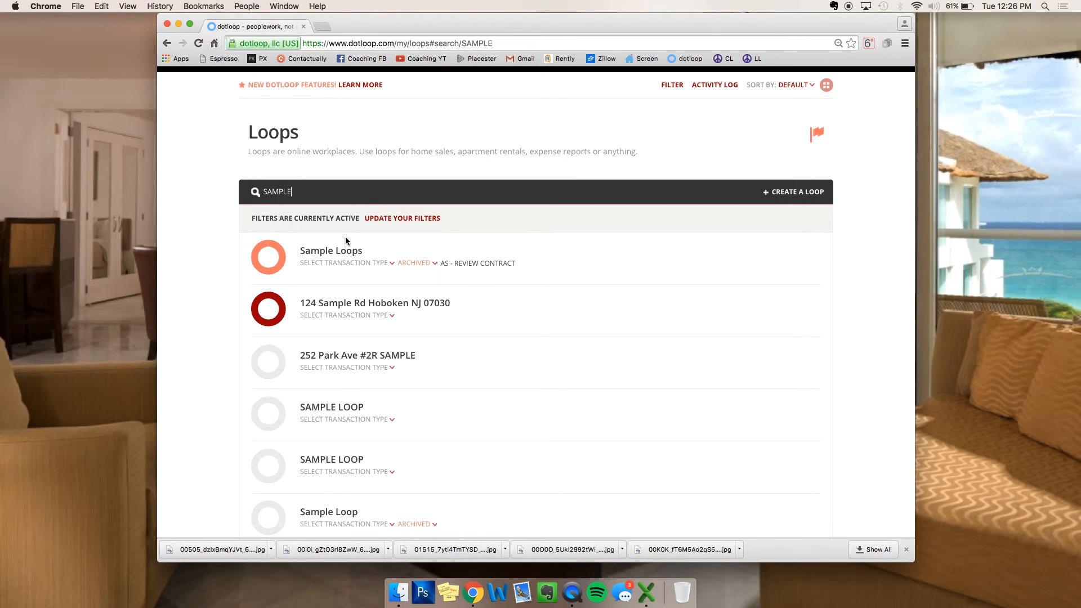
pyautogui.click(324, 307)
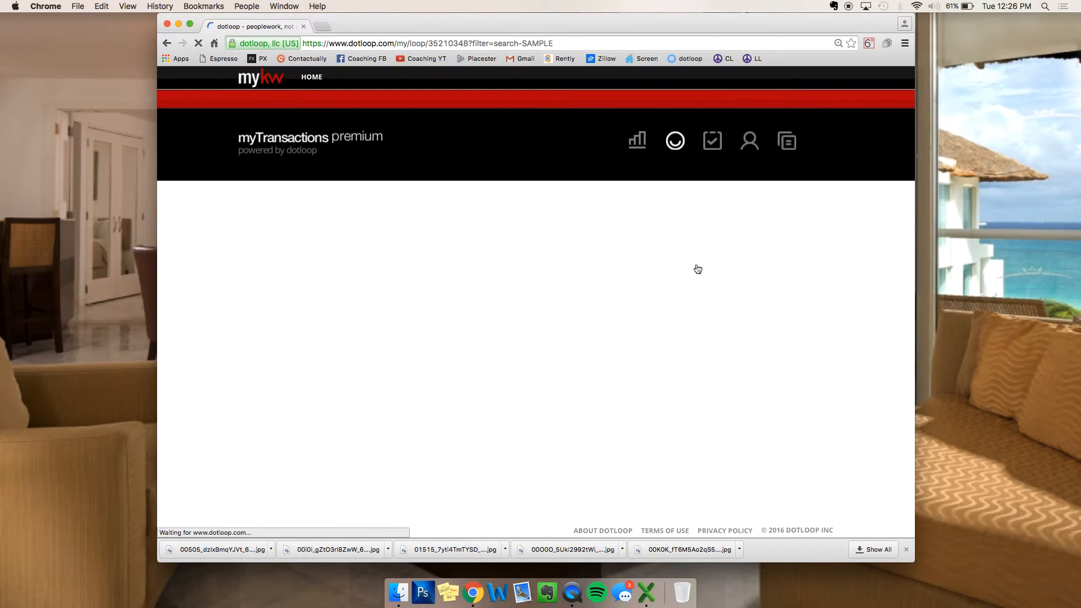
# Step: Expand the Sale folder and bring up its add-document source choices
pyautogui.scroll(-2, 679, 309)
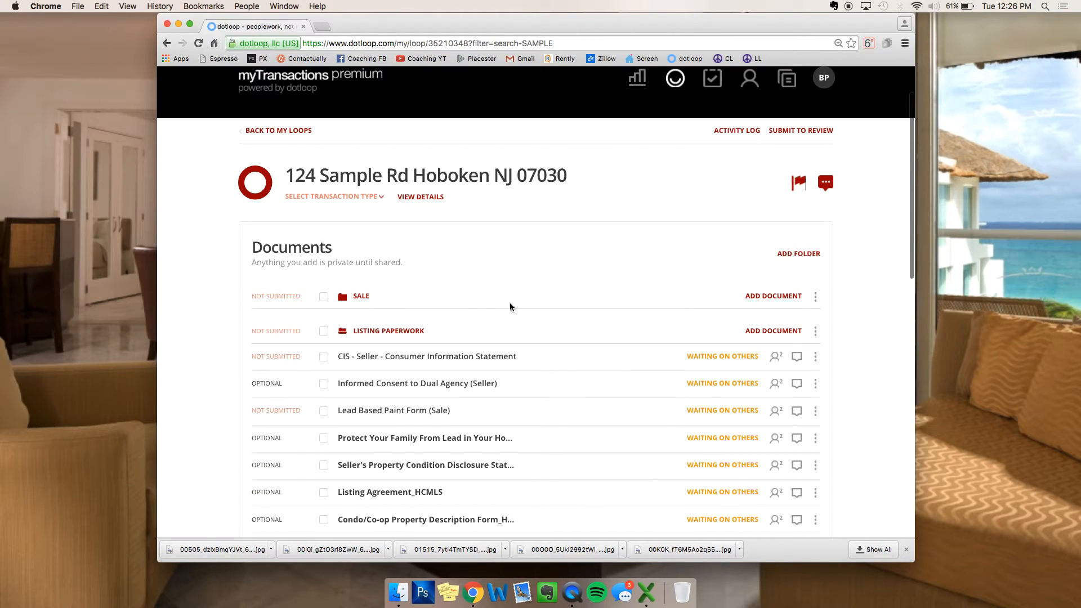
pyautogui.click(361, 298)
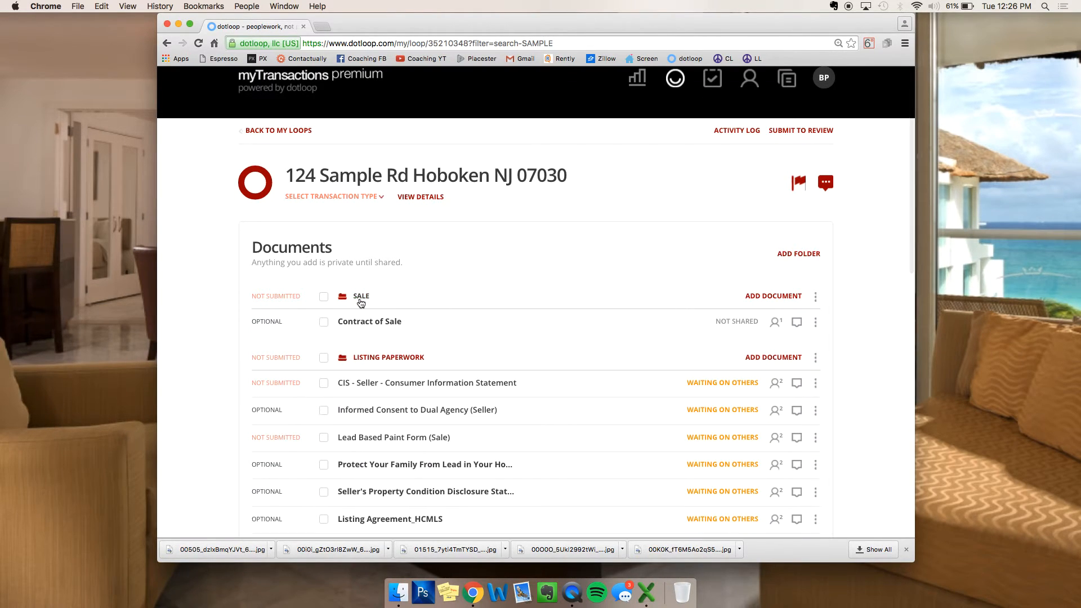
pyautogui.click(772, 296)
pyautogui.click(538, 367)
# Step: Add KWCityLife_Letterhead from Templates > Market Center Forms to the Sale folder
pyautogui.click(526, 403)
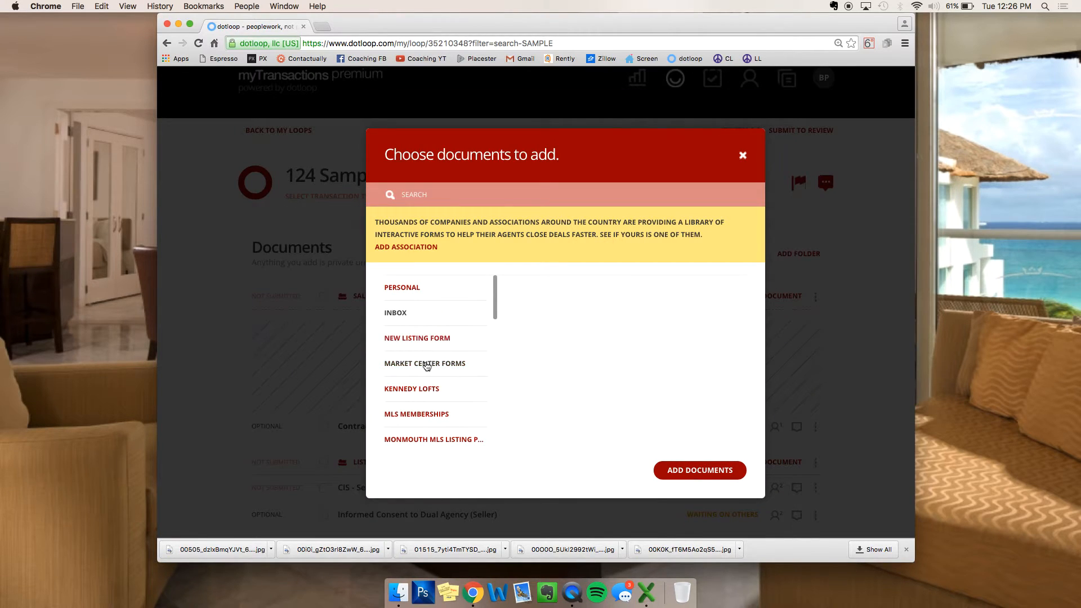
pyautogui.click(425, 365)
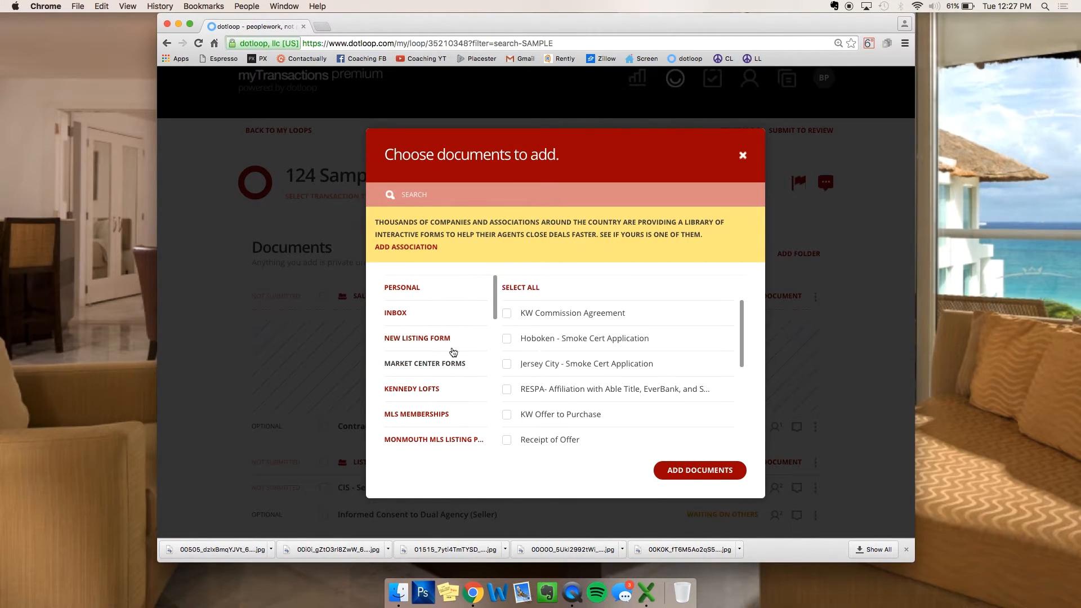
pyautogui.click(507, 436)
pyautogui.click(698, 471)
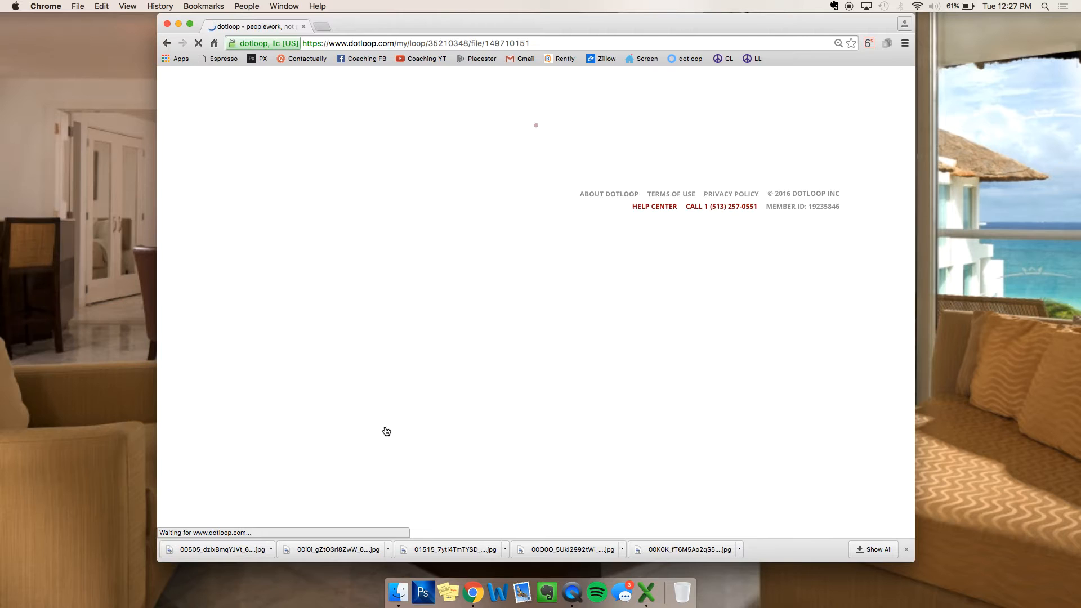
pyautogui.scroll(10, 526, 302)
# Step: Place a small text field below the logo and a large text box beneath it
pyautogui.click(619, 101)
pyautogui.click(318, 271)
pyautogui.click(621, 93)
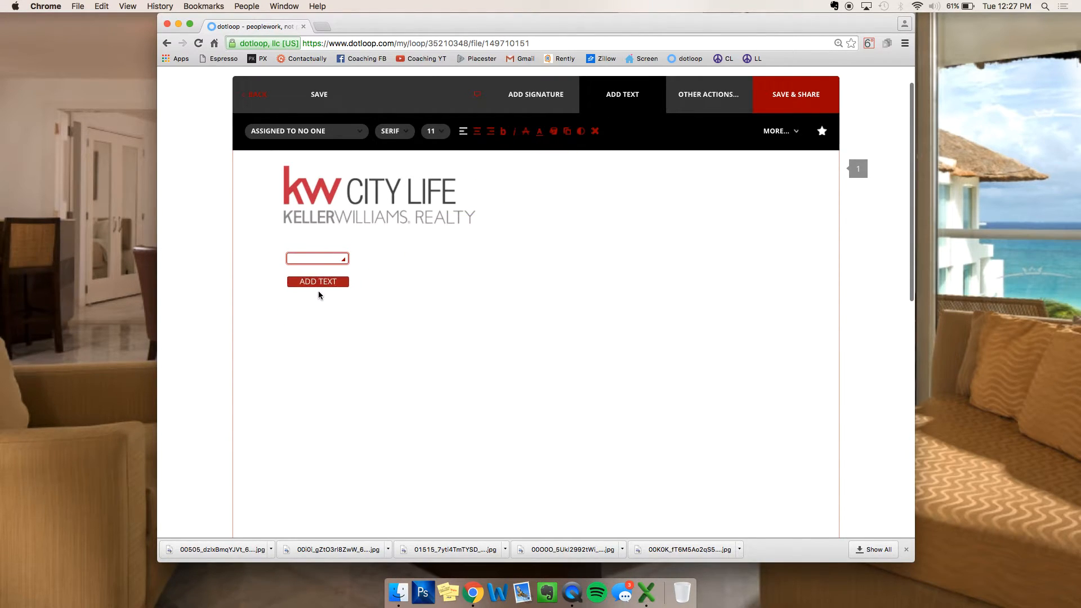
pyautogui.click(320, 294)
pyautogui.moveTo(346, 285); pyautogui.dragTo(759, 426)
# Step: Place two signature fields side by side below the large text box
pyautogui.click(535, 94)
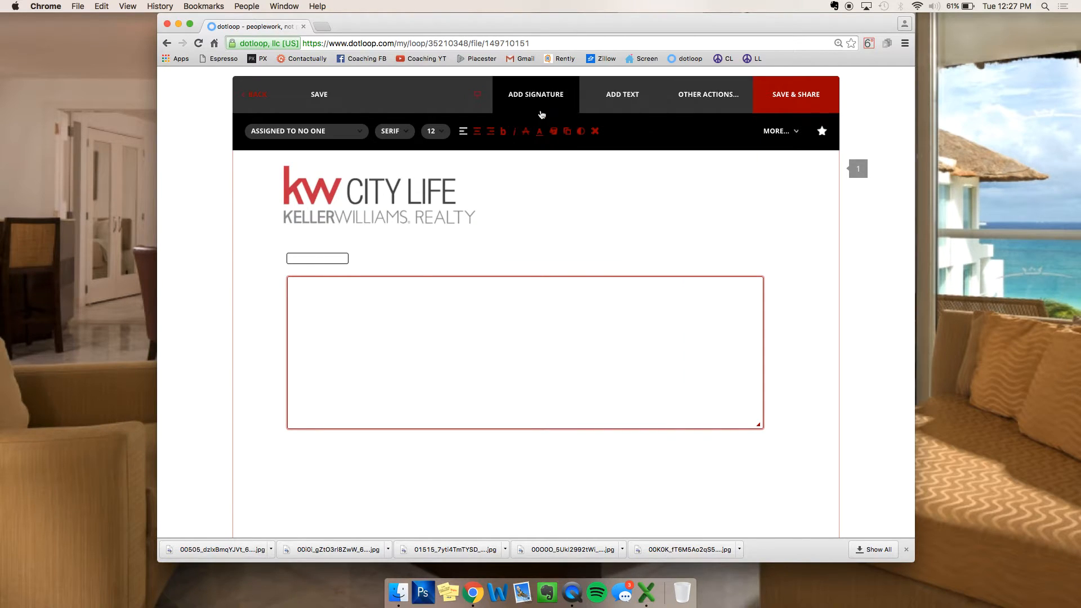
pyautogui.click(392, 501)
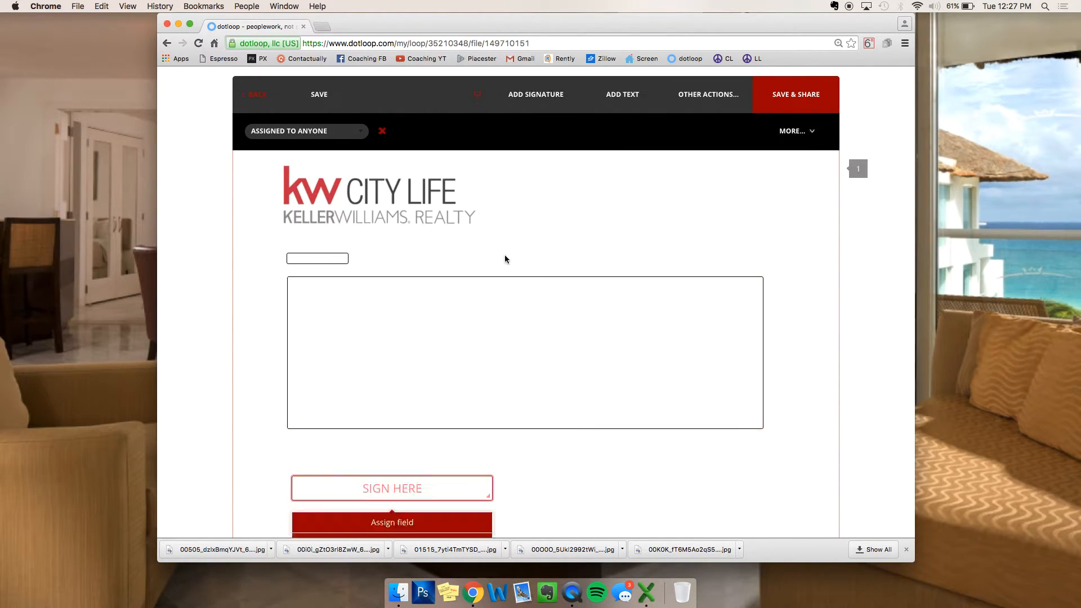
pyautogui.click(553, 103)
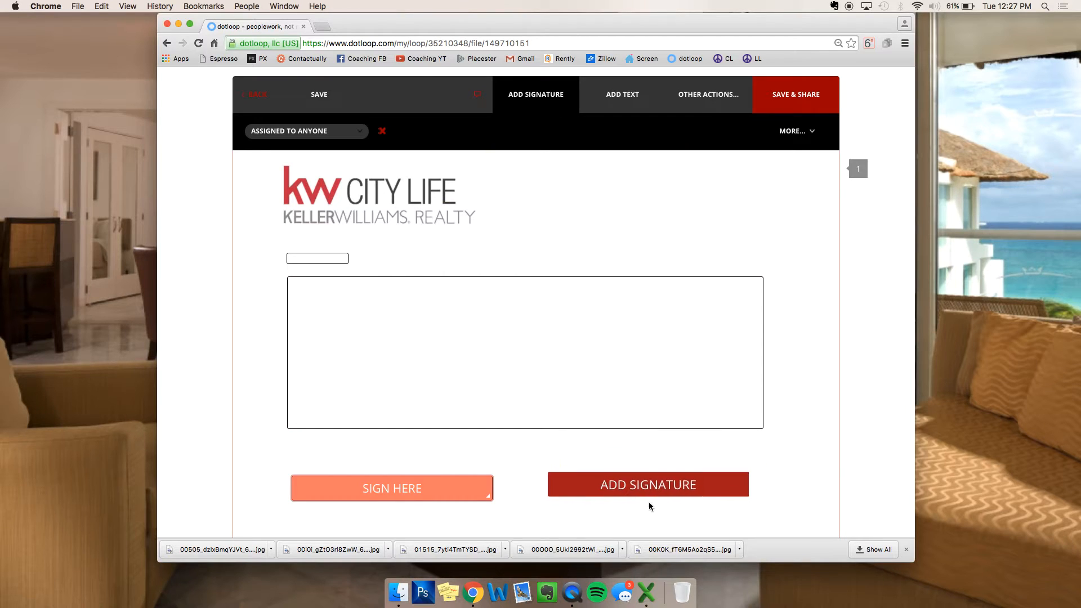
pyautogui.click(658, 502)
pyautogui.scroll(-3, 647, 428)
# Step: Assign the left signature field to the seller and the right one to the agent
pyautogui.moveTo(411, 414)
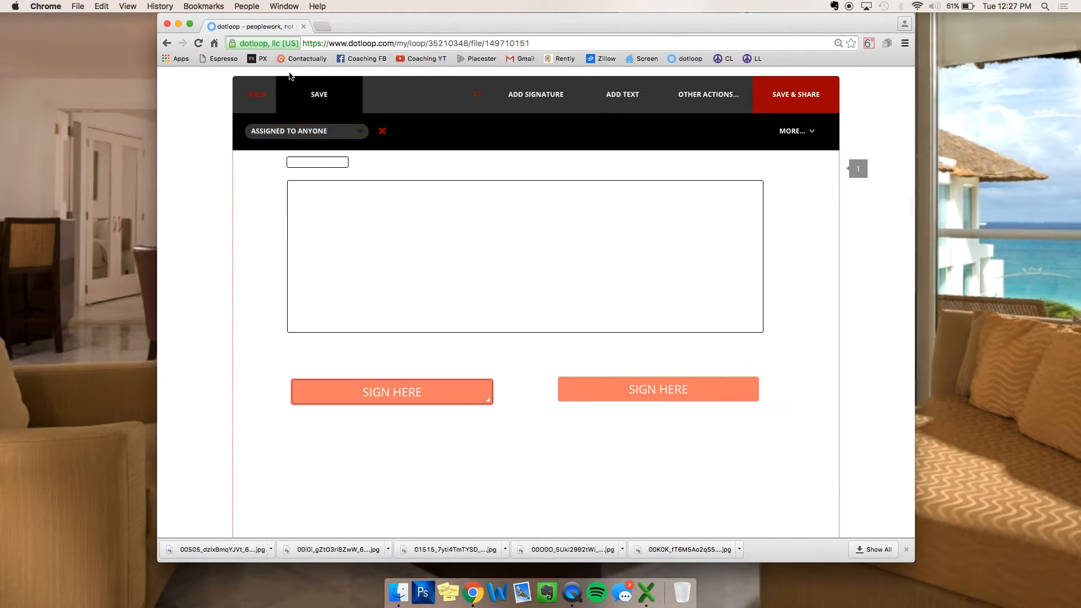
pyautogui.click(285, 130)
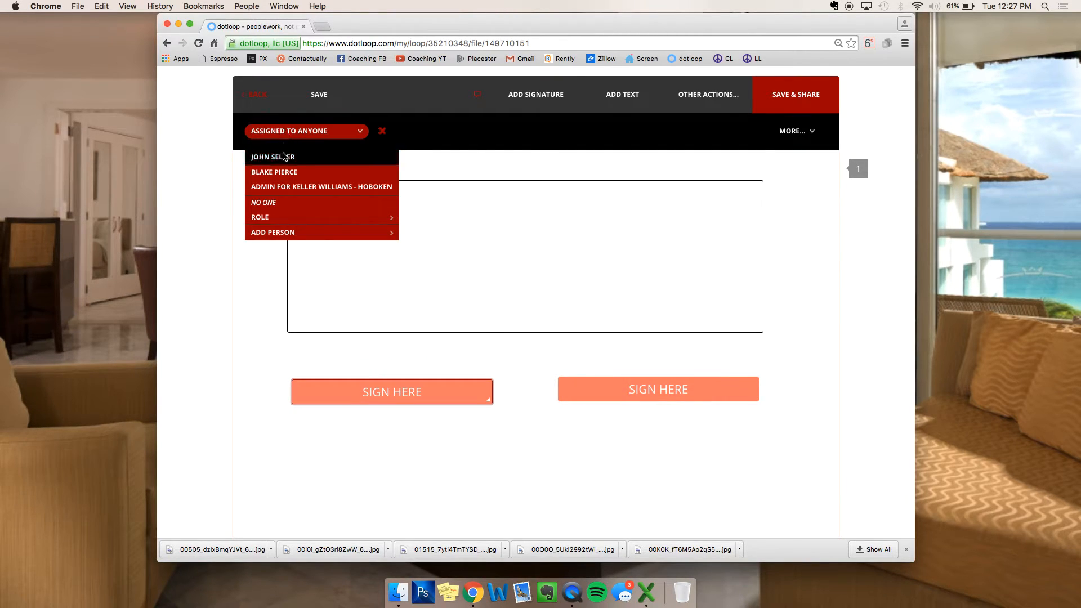
pyautogui.click(286, 150)
pyautogui.click(608, 393)
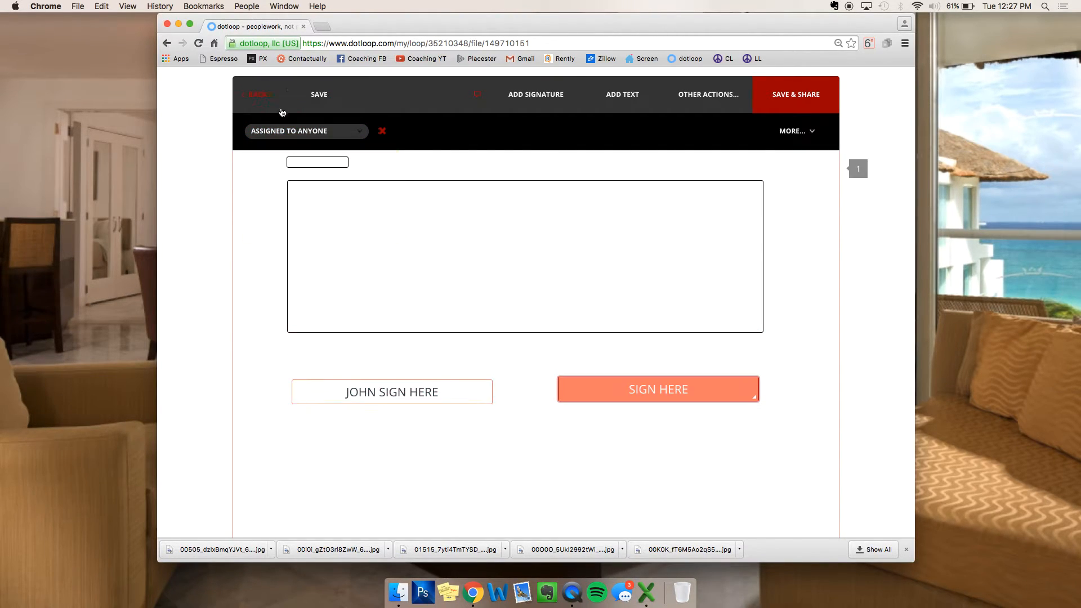
pyautogui.click(285, 130)
pyautogui.click(277, 172)
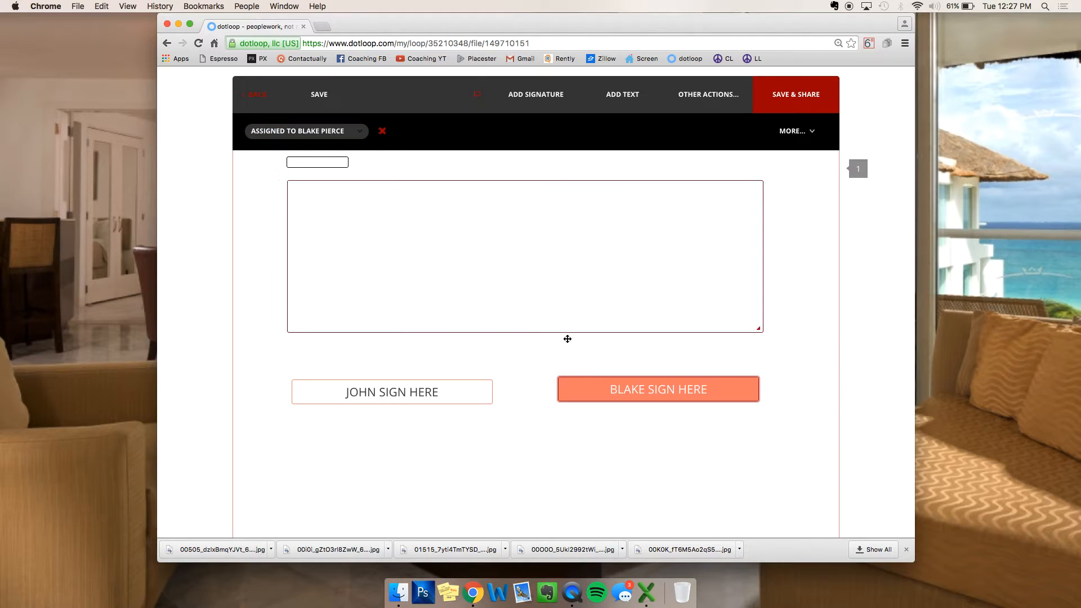
# Step: Return to the loop page without saving the pending letterhead changes
pyautogui.rightClick(538, 267)
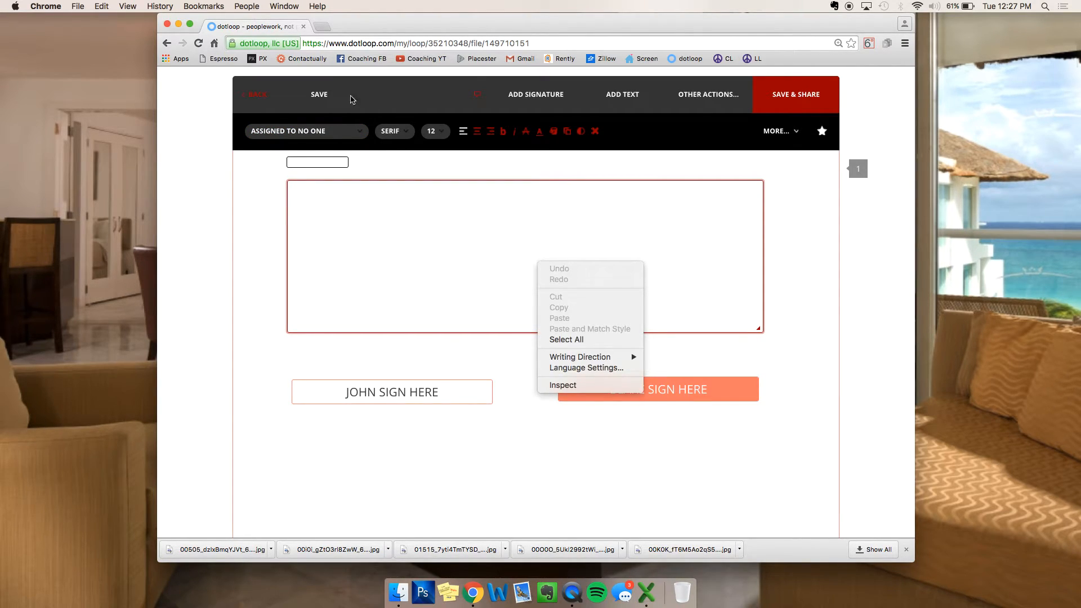
pyautogui.click(258, 103)
pyautogui.click(259, 103)
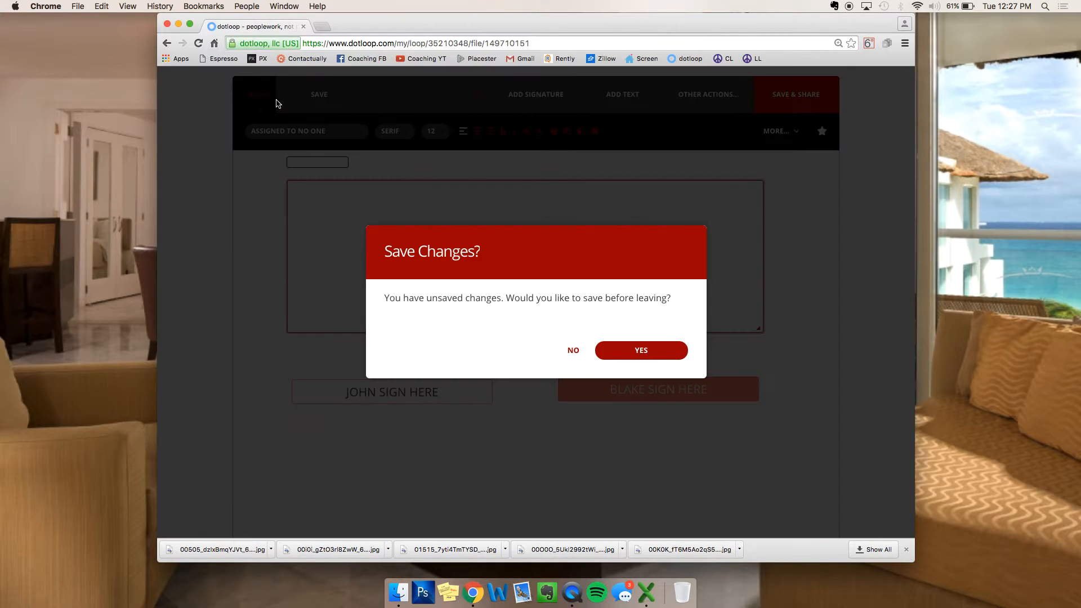
pyautogui.click(571, 352)
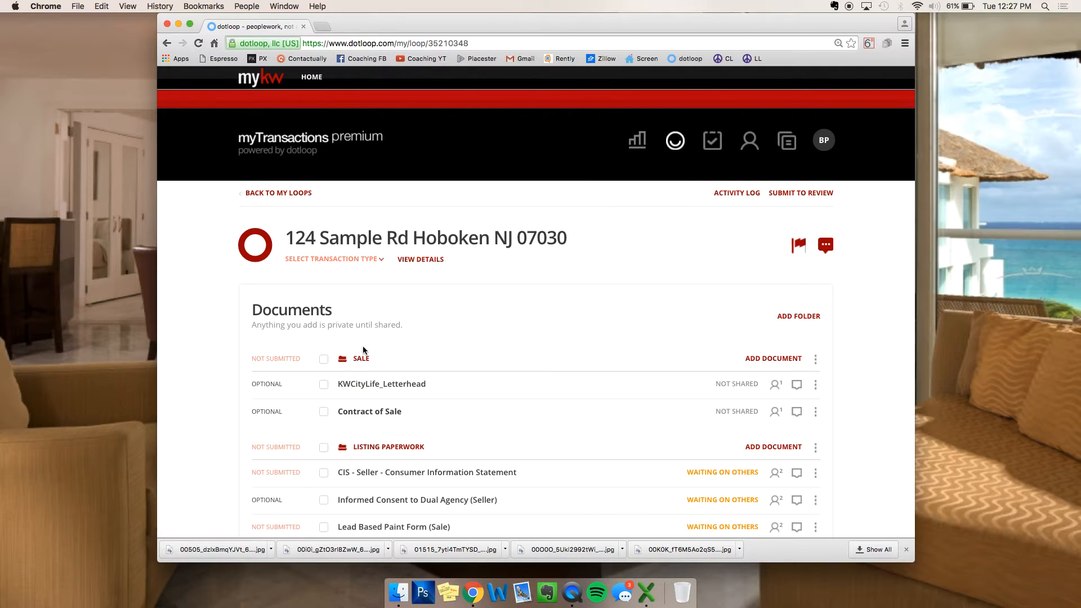
# Step: Download all Listing Paperwork documents as Multiple Documents (35).pdf to the desktop and open it
pyautogui.scroll(-3, 329, 338)
pyautogui.click(323, 367)
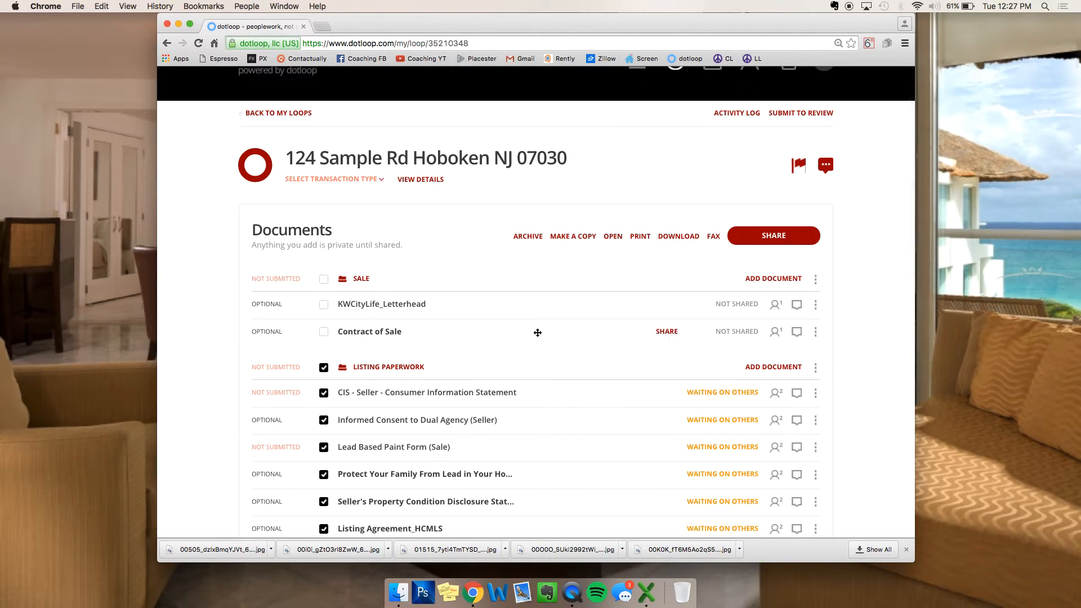
pyautogui.scroll(-3, 537, 332)
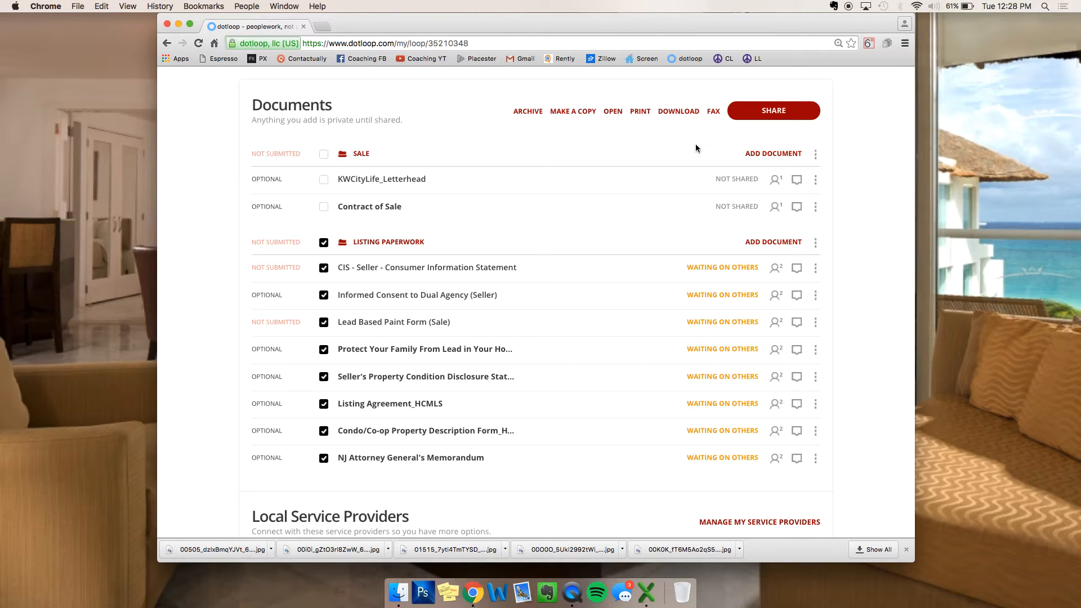
pyautogui.click(676, 111)
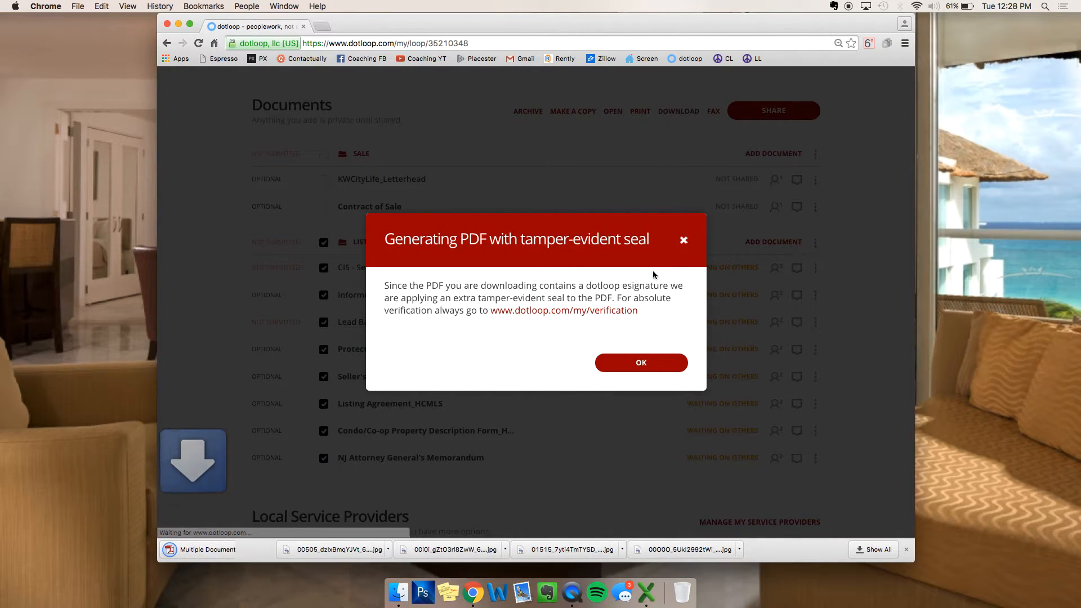
pyautogui.click(641, 362)
pyautogui.moveTo(193, 549); pyautogui.dragTo(77, 451)
pyautogui.doubleClick(65, 444)
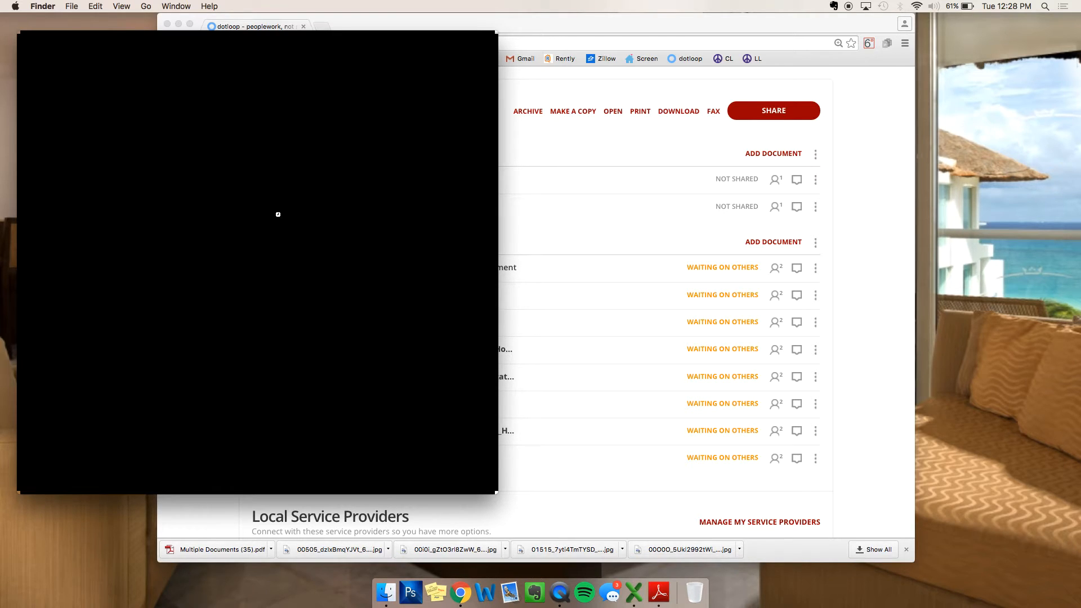
# Step: Bring Multiple Documents (35).pdf to the front in Adobe Reader and scroll its first pages
pyautogui.click(646, 24)
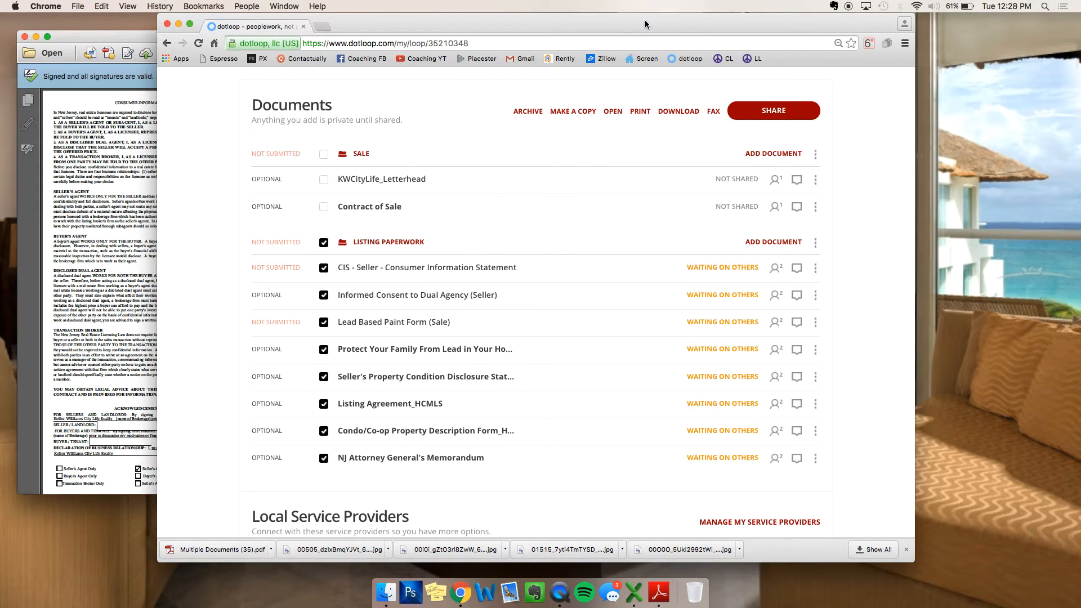
pyautogui.click(79, 30)
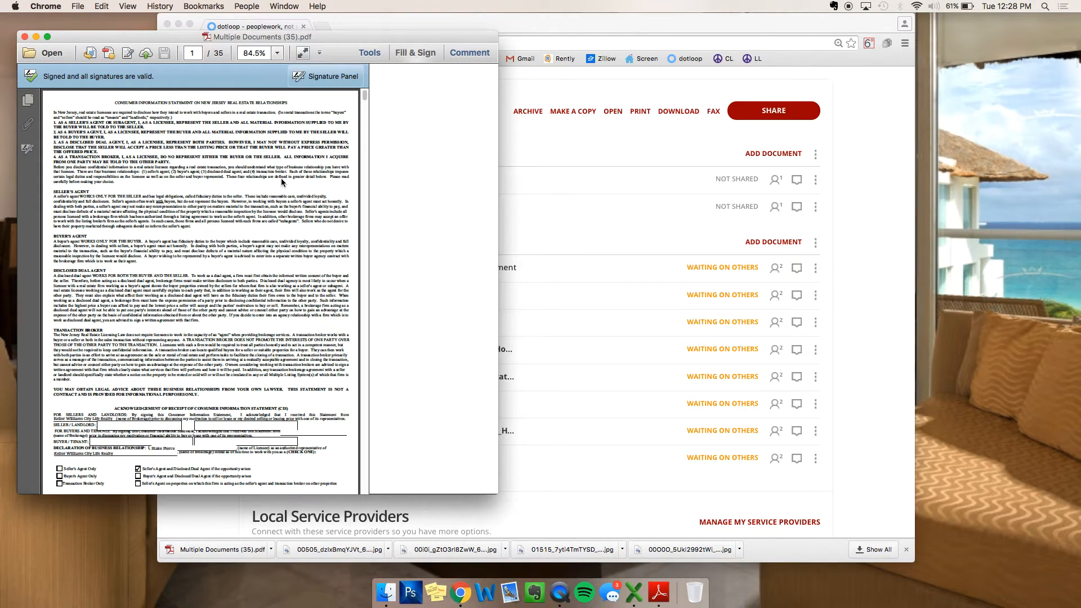
pyautogui.scroll(-5, 291, 297)
pyautogui.scroll(2, 292, 297)
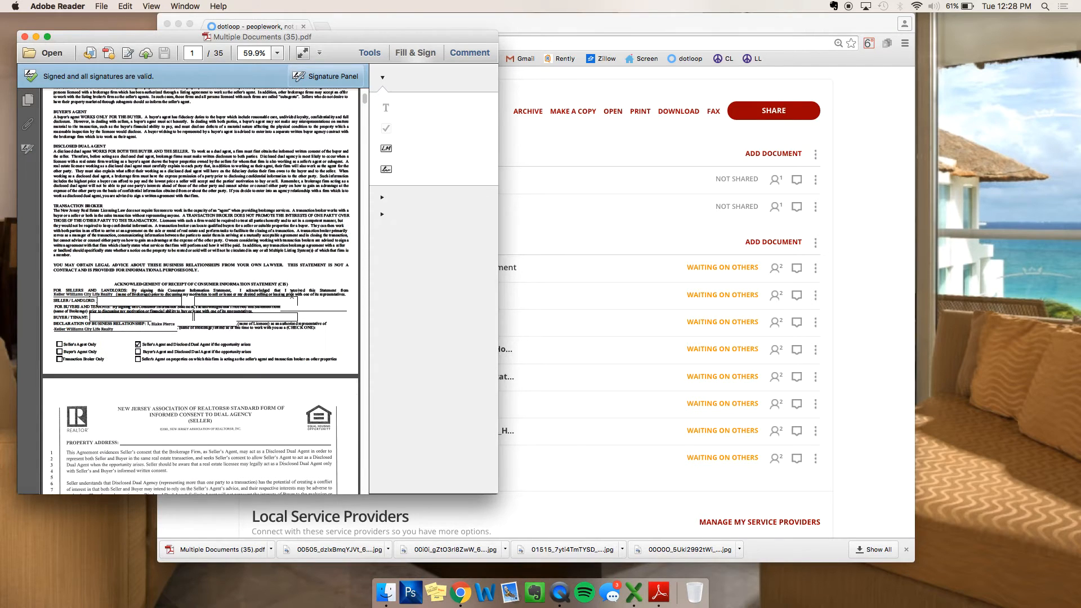
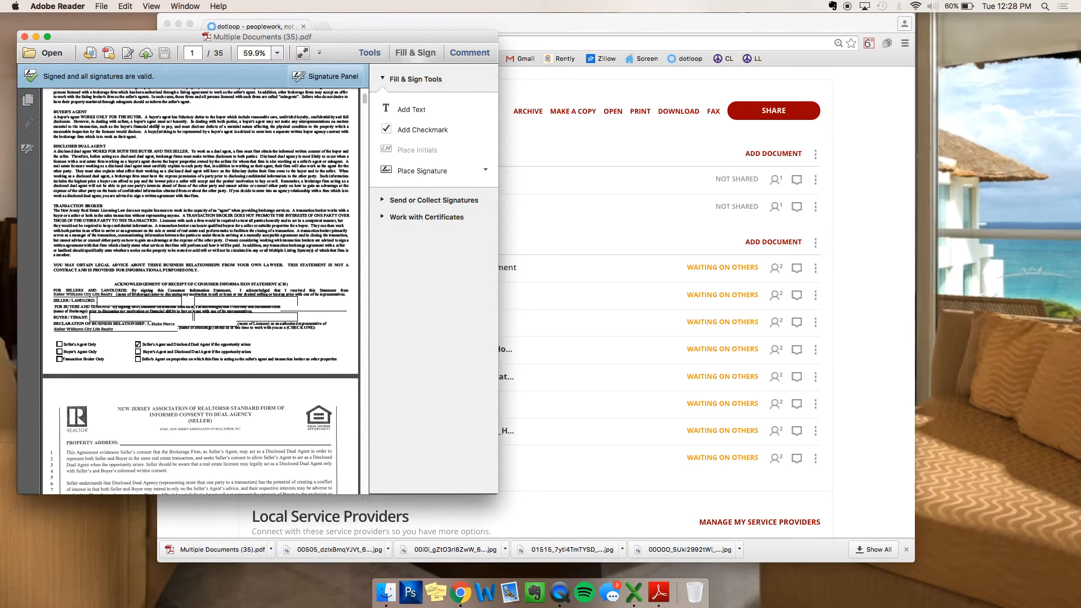
# Step: Close the Multiple Documents (35).pdf window in Adobe Reader
pyautogui.click(24, 37)
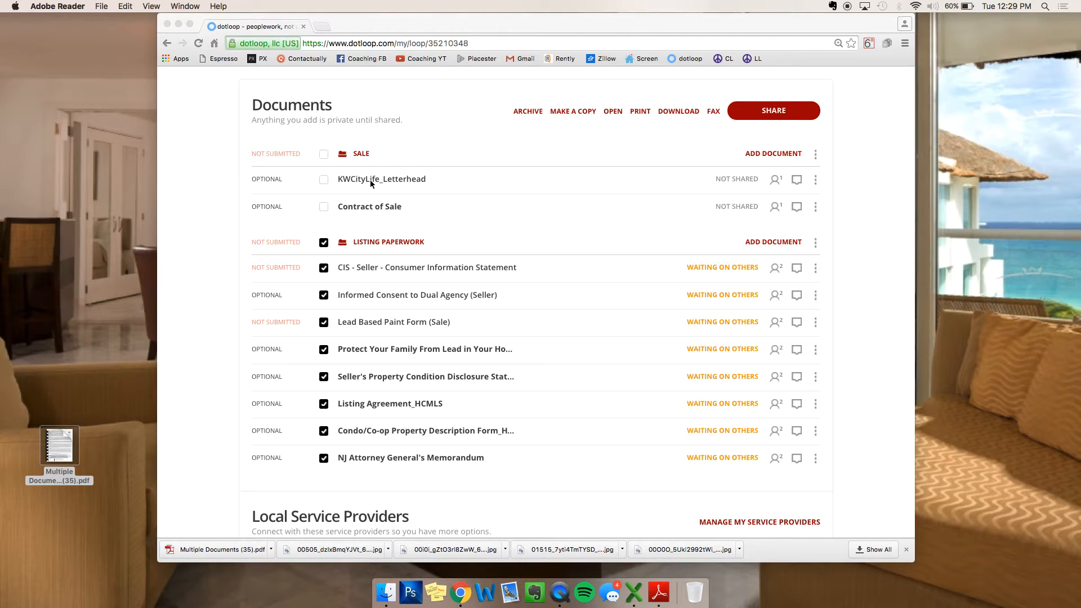
# Step: Add Multiple Documents (35).pdf from the desktop to the SALE folder using ADD DOCUMENT
pyautogui.moveTo(48, 444); pyautogui.dragTo(48, 313)
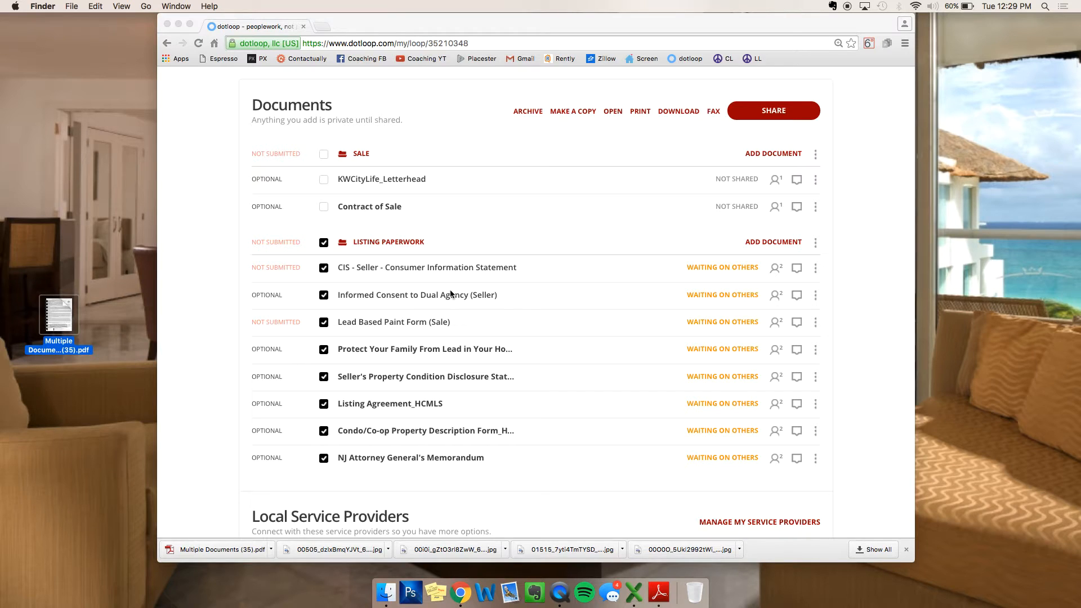
pyautogui.click(767, 159)
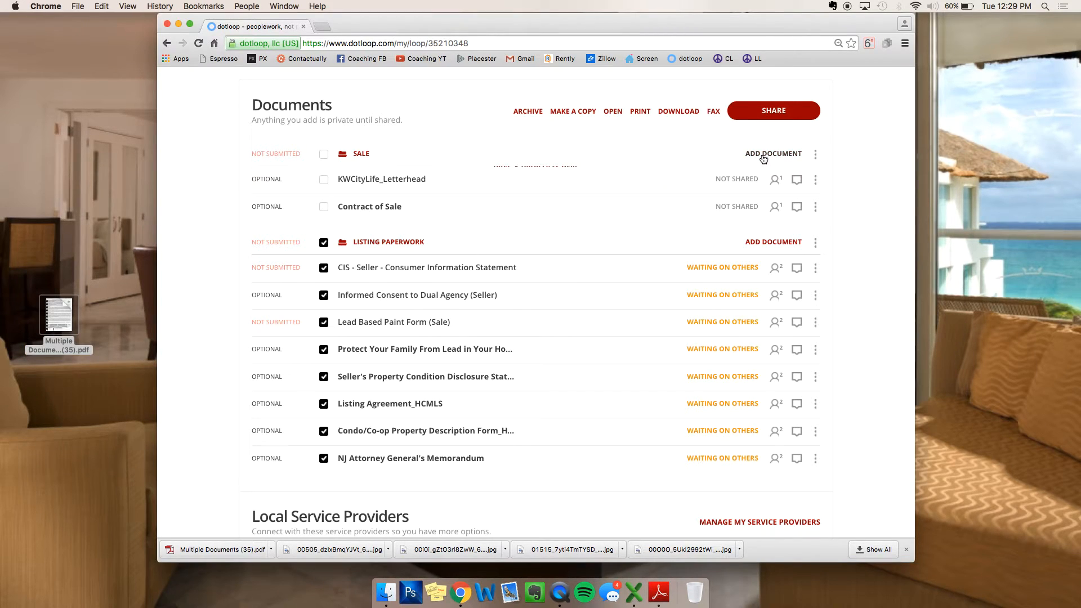
pyautogui.click(767, 155)
pyautogui.moveTo(61, 314); pyautogui.dragTo(401, 211)
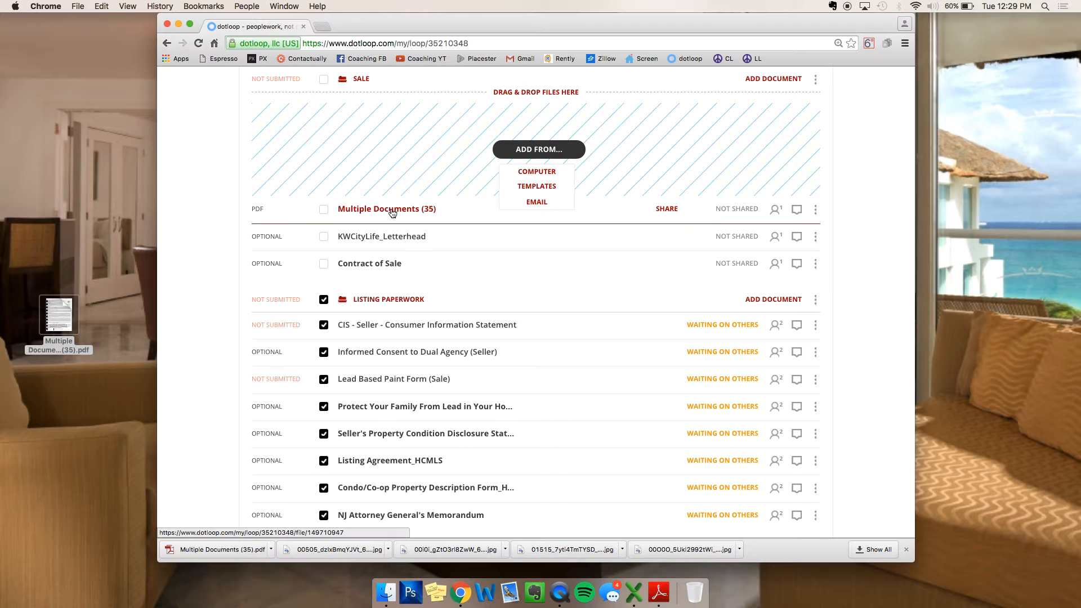
# Step: Open Multiple Documents (35) and start a Split Document into three files
pyautogui.click(392, 211)
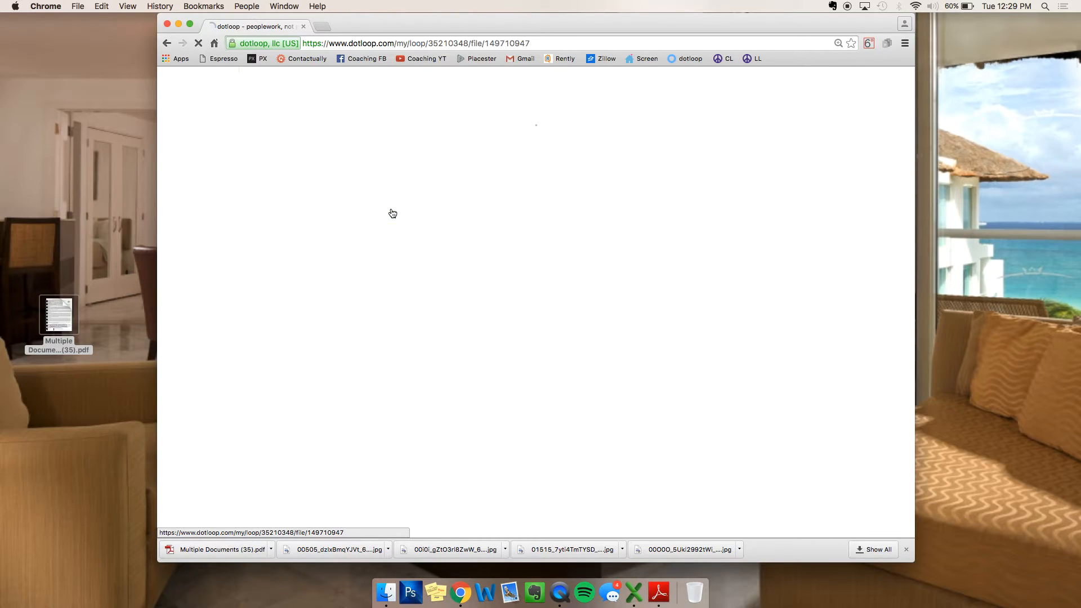
pyautogui.click(673, 107)
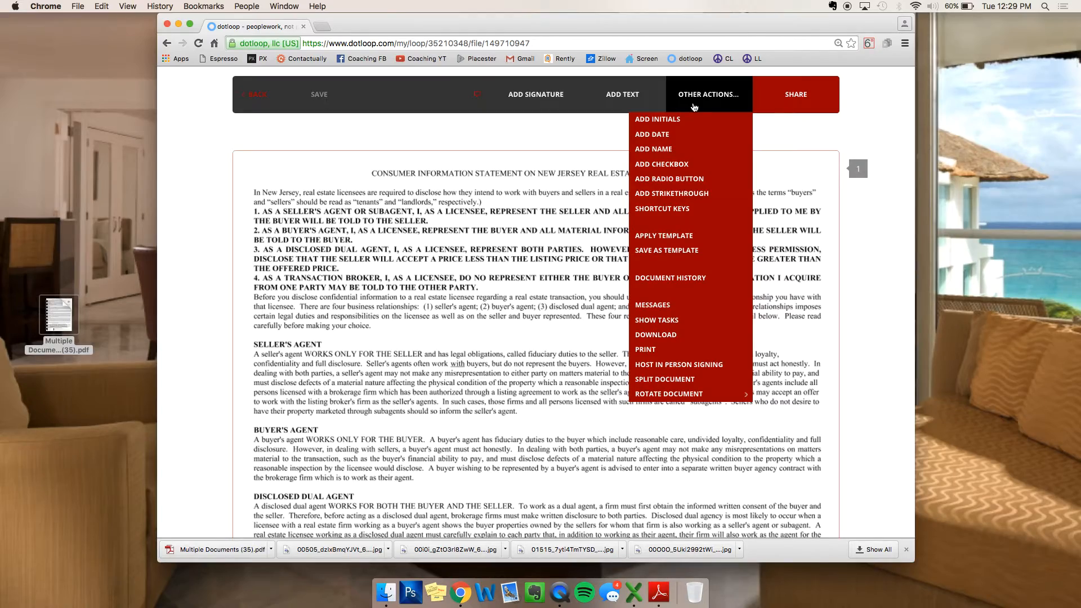
pyautogui.scroll(-15, 448, 222)
pyautogui.scroll(15, 448, 226)
pyautogui.click(728, 96)
pyautogui.click(693, 380)
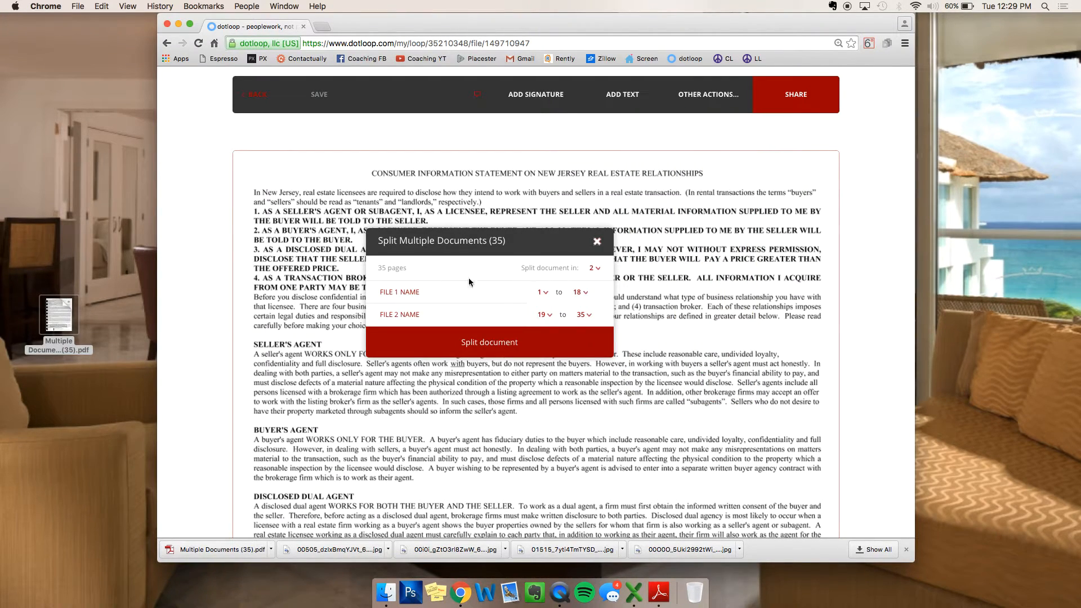
pyautogui.scroll(-5, 727, 262)
pyautogui.scroll(-10, 727, 258)
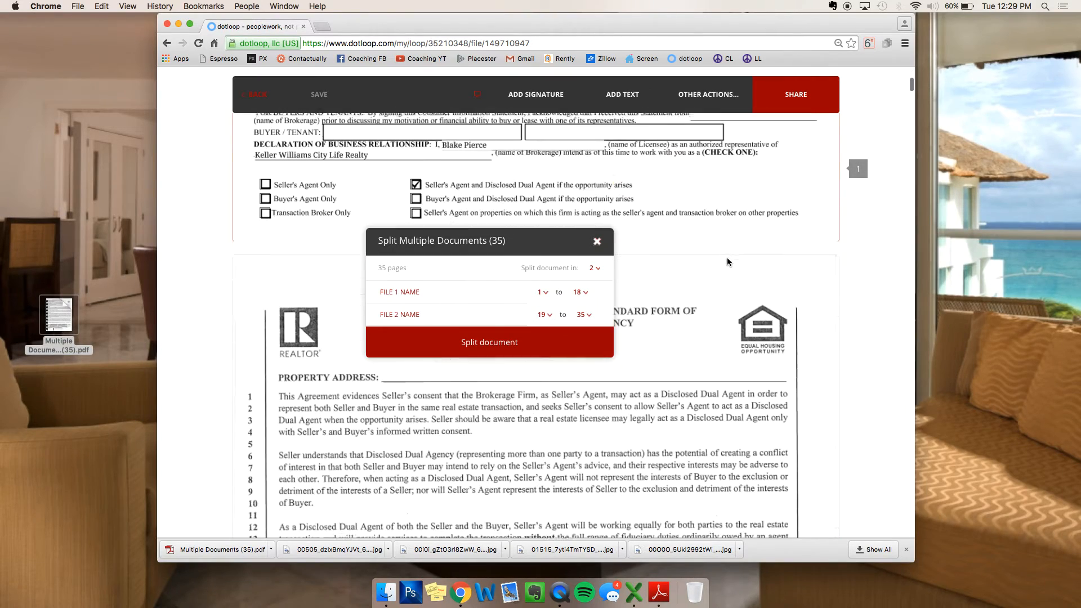
pyautogui.scroll(-6, 640, 259)
pyautogui.click(595, 268)
pyautogui.click(598, 297)
pyautogui.scroll(15, 625, 271)
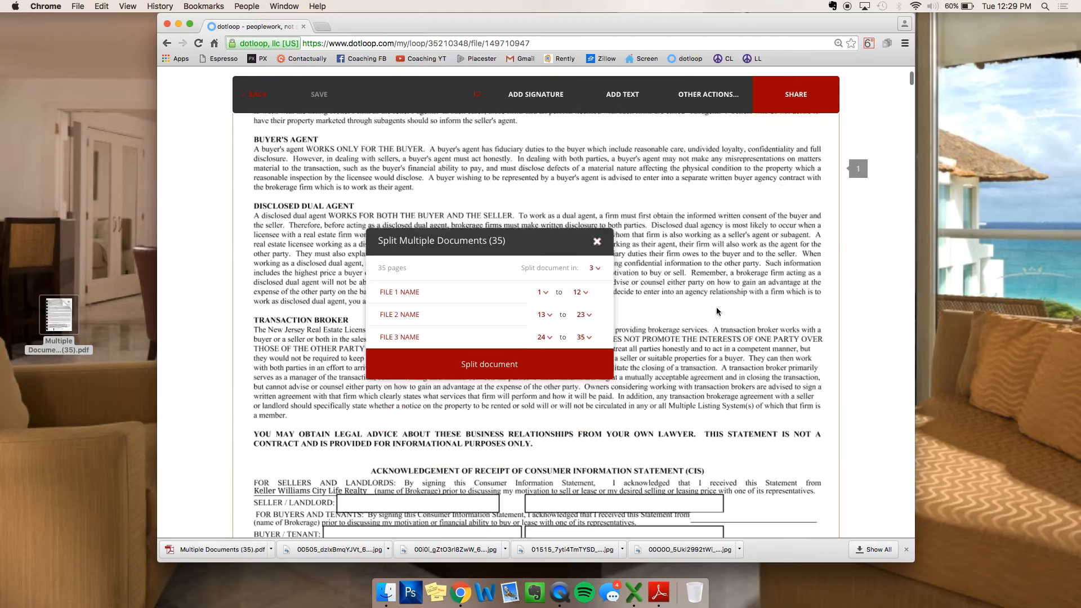
pyautogui.scroll(-2, 634, 273)
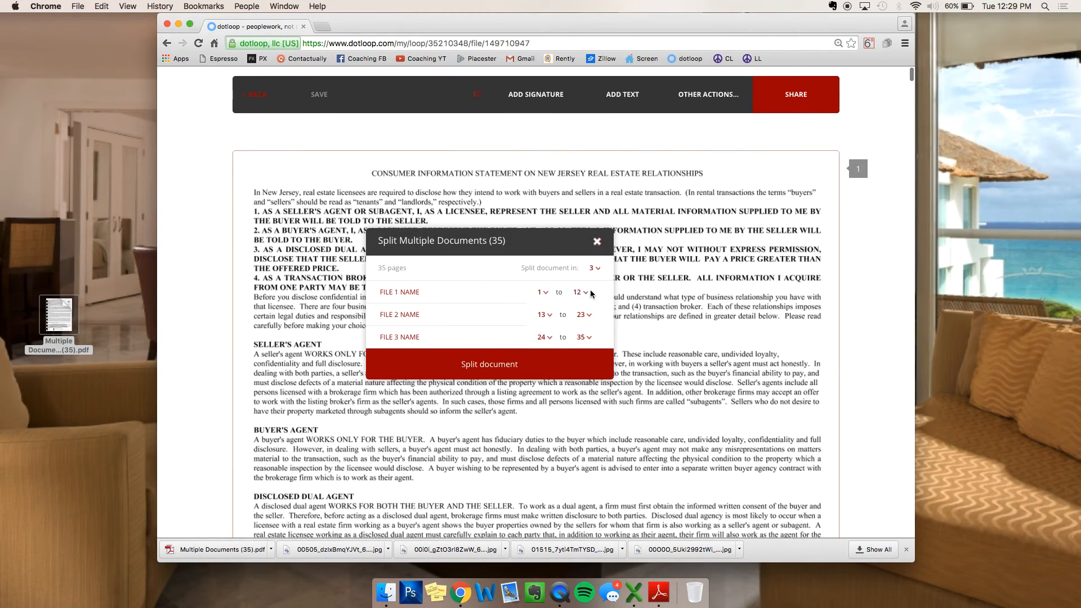
# Step: Make file 1 CIS (page 1) and file 2 DUAL (page 2), then split
pyautogui.click(582, 293)
pyautogui.click(578, 294)
pyautogui.click(446, 294)
pyautogui.write('CIS')
pyautogui.press('Tab')
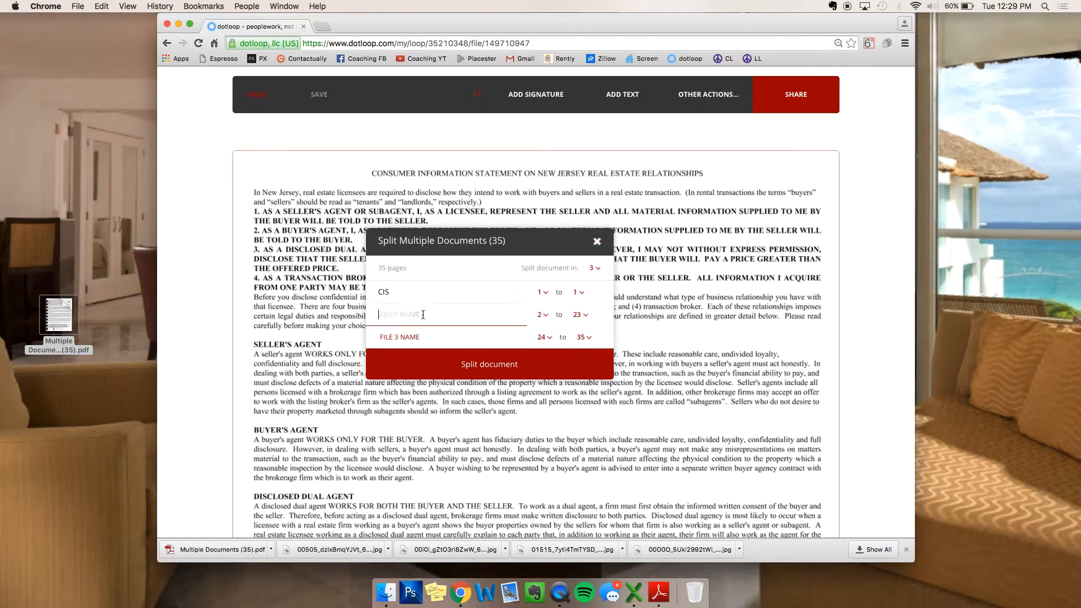
pyautogui.scroll(-10, 716, 291)
pyautogui.scroll(-5, 716, 291)
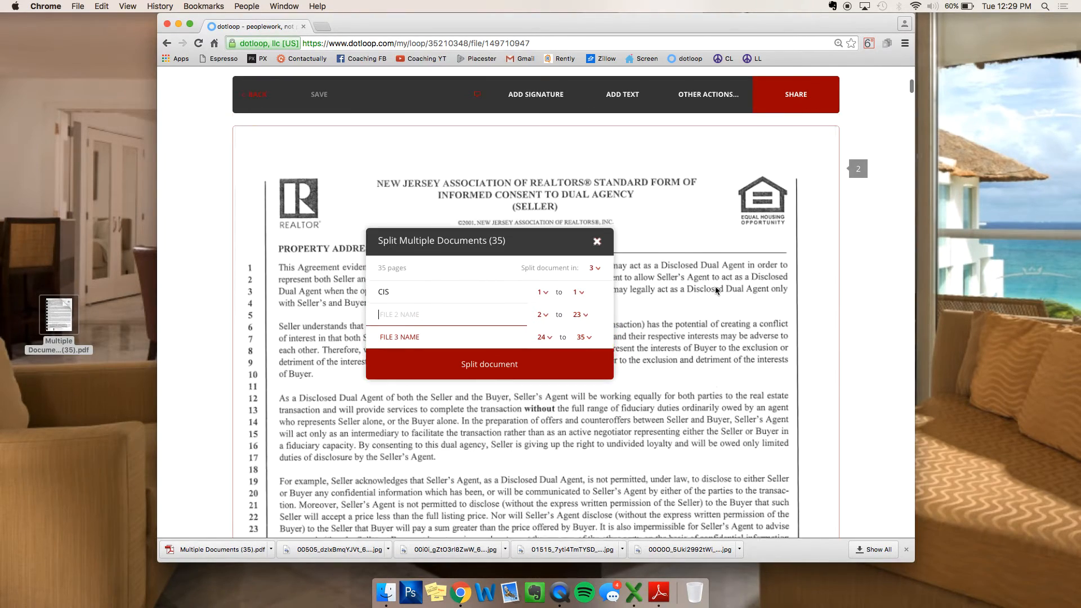
pyautogui.click(578, 316)
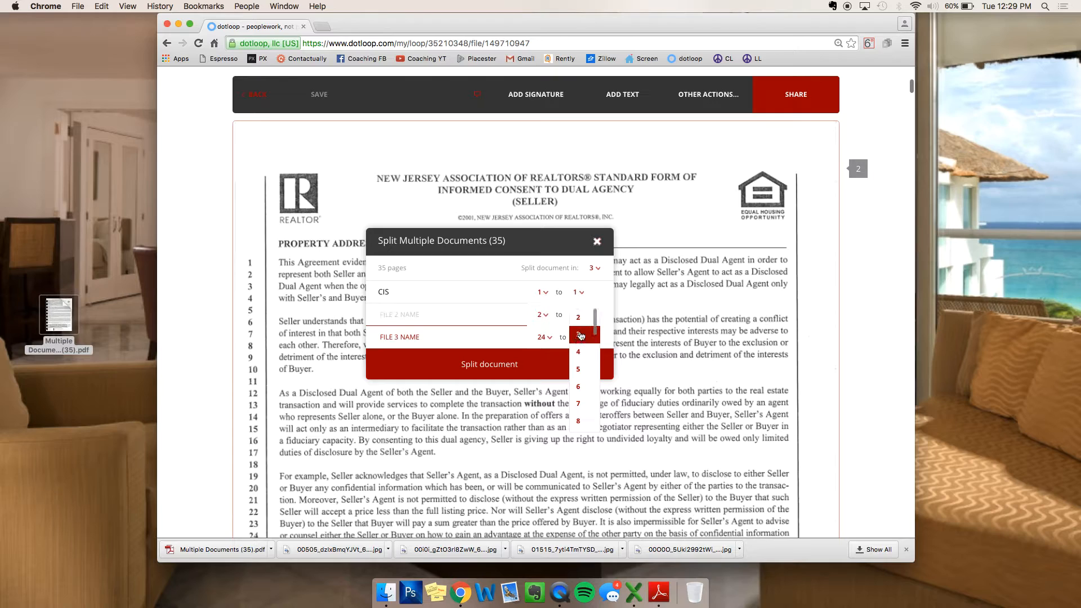
pyautogui.click(578, 316)
pyautogui.write('DUAL')
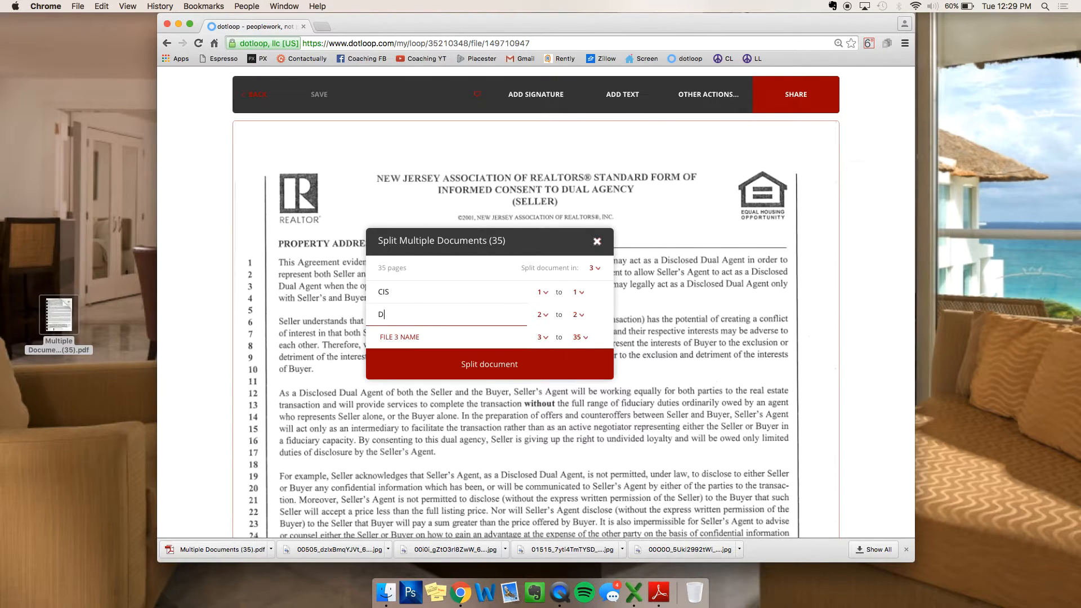
pyautogui.click(440, 356)
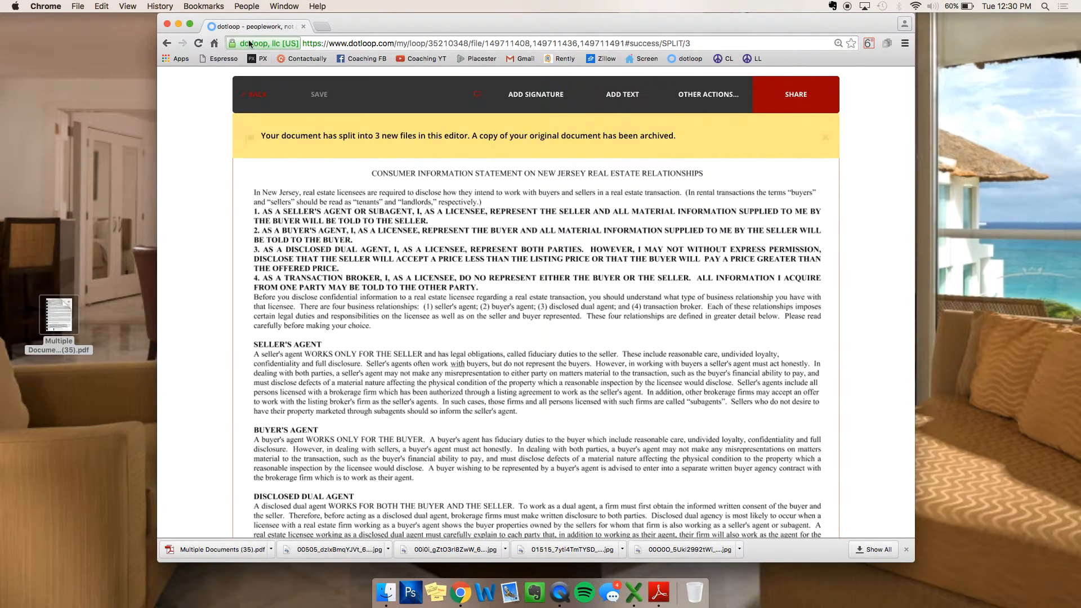
# Step: Open the Pages 3-35 file and start a two-file Split Document
pyautogui.click(256, 94)
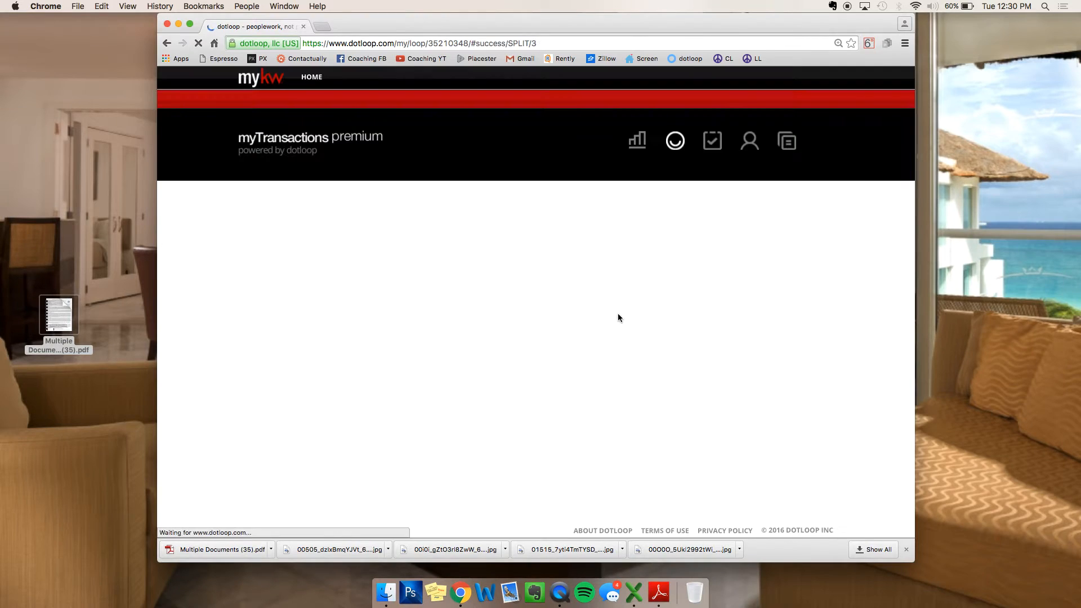
pyautogui.scroll(-2, 420, 314)
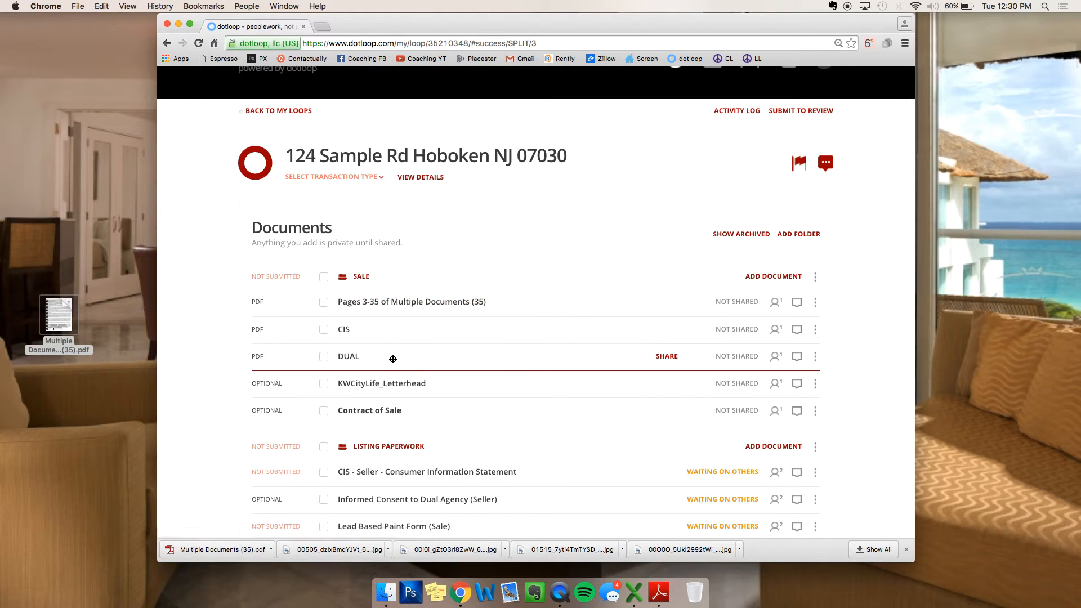
pyautogui.click(403, 308)
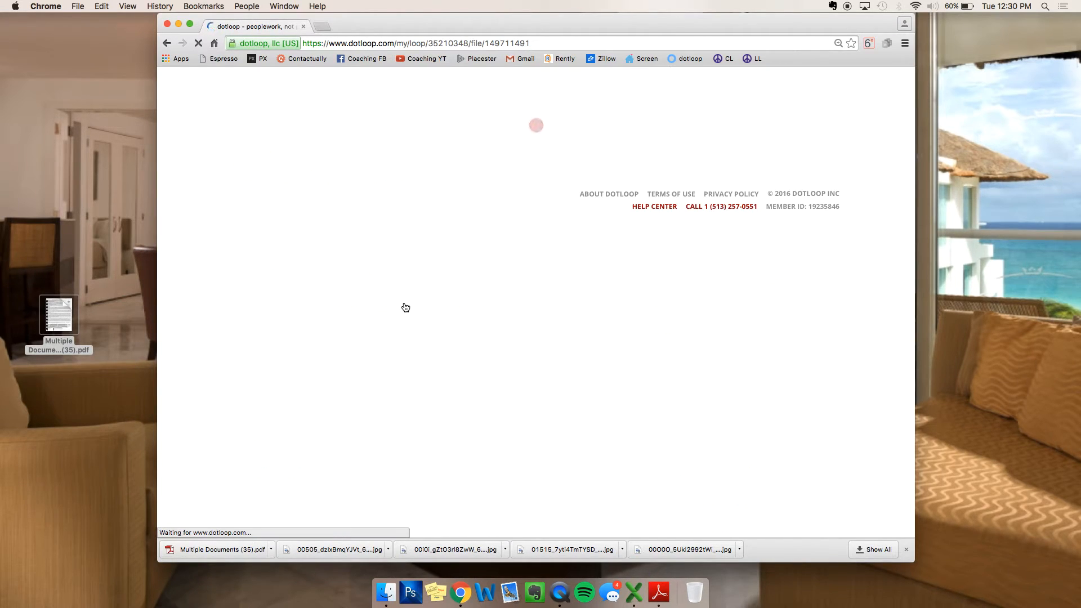
pyautogui.click(710, 95)
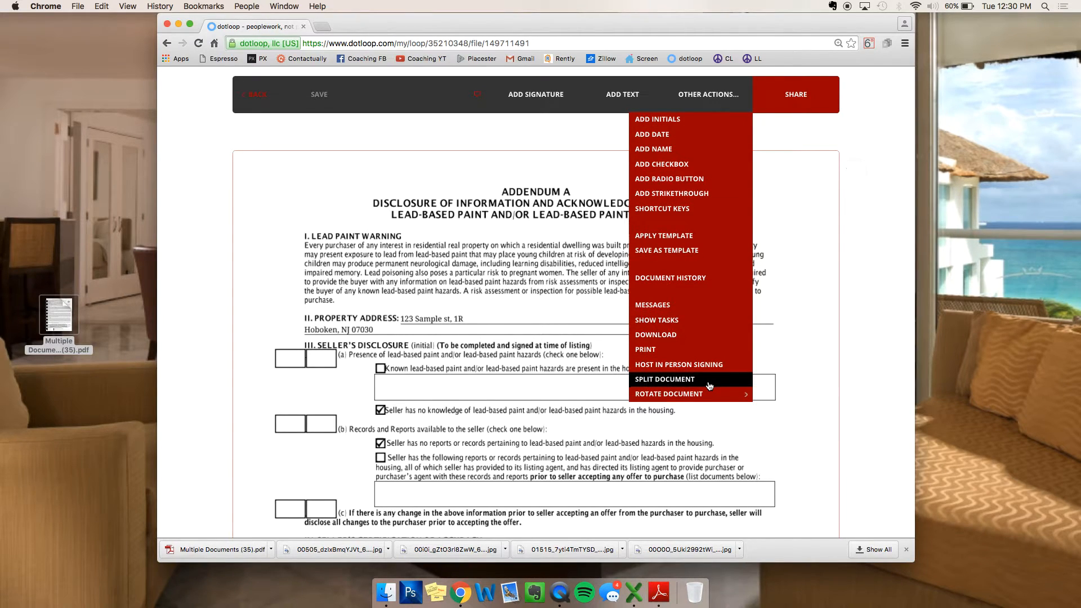
pyautogui.moveTo(702, 398)
pyautogui.click(681, 378)
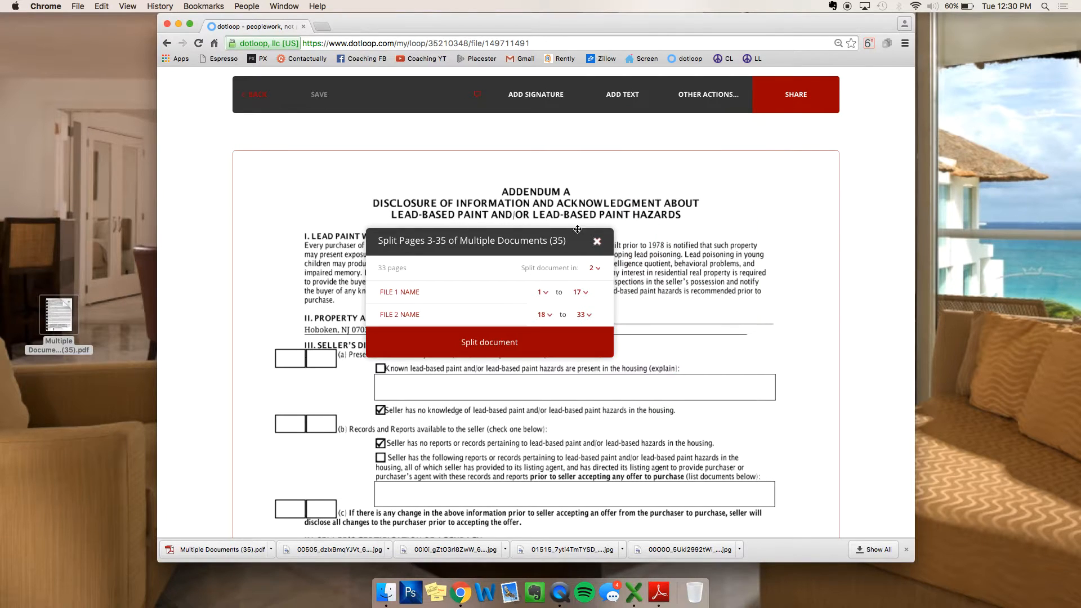
pyautogui.moveTo(522, 268); pyautogui.dragTo(595, 269)
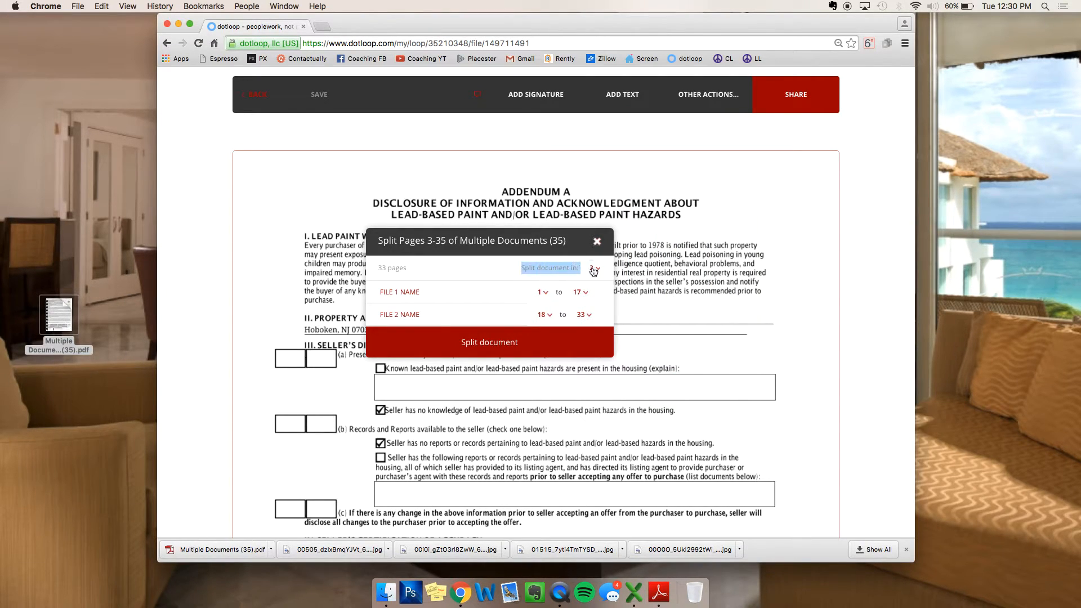
pyautogui.click(599, 269)
pyautogui.scroll(-2, 594, 315)
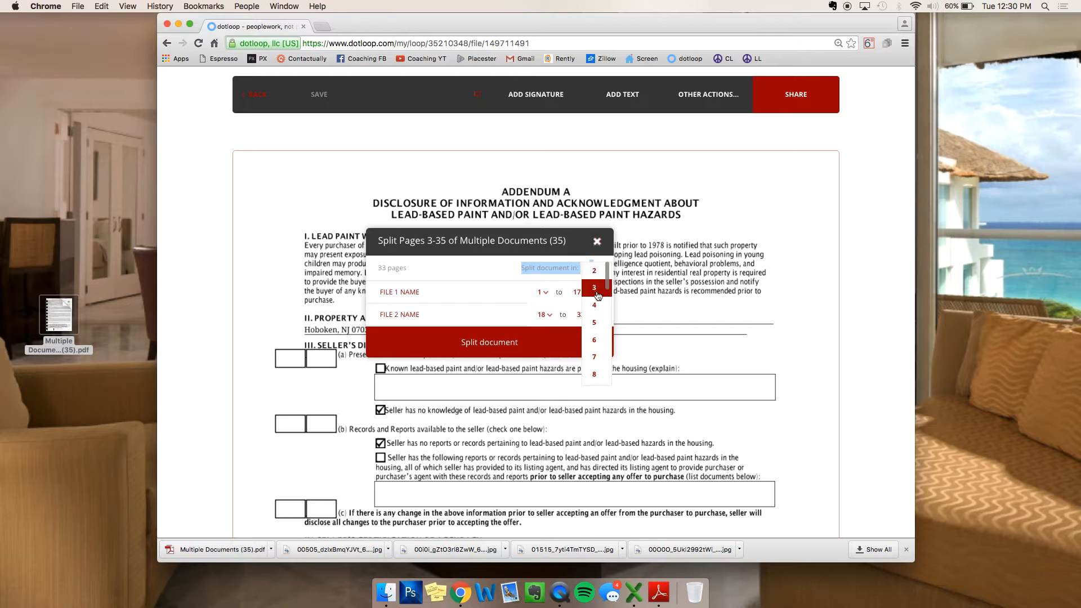
pyautogui.scroll(3, 595, 343)
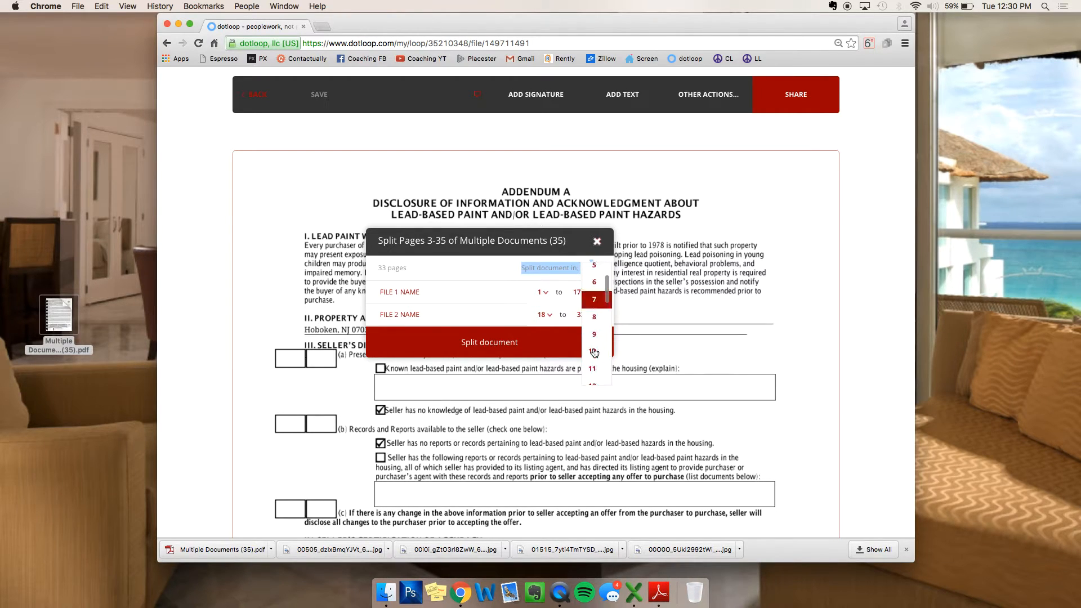
pyautogui.click(595, 271)
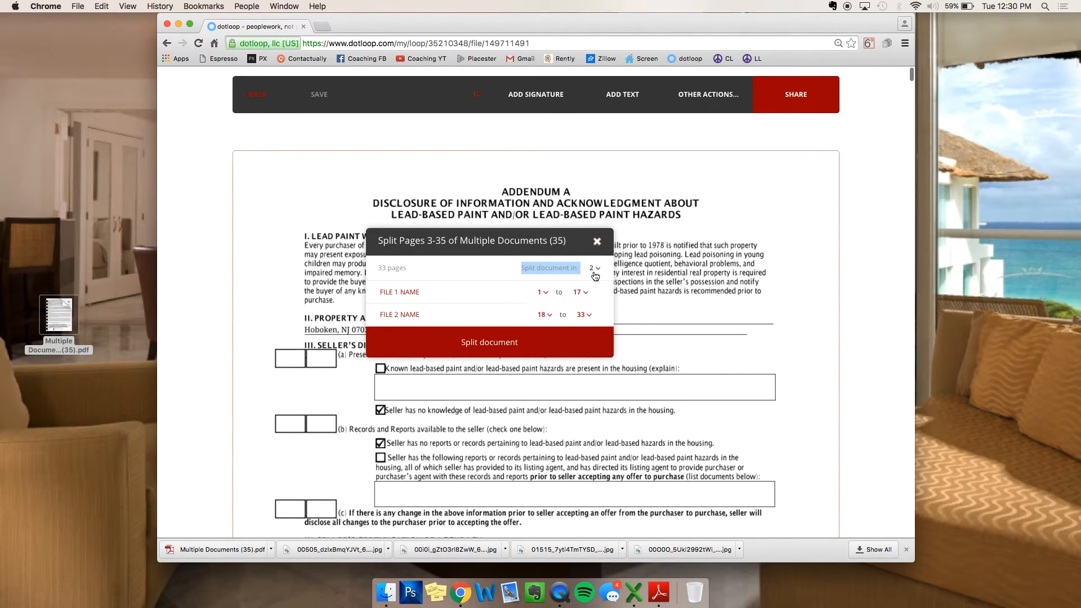
# Step: Name the files LEAD PAINT (pages 1–17) and CONTRACT OF SALE (pages 18–33), then split
pyautogui.scroll(-3, 683, 291)
pyautogui.scroll(-10, 684, 294)
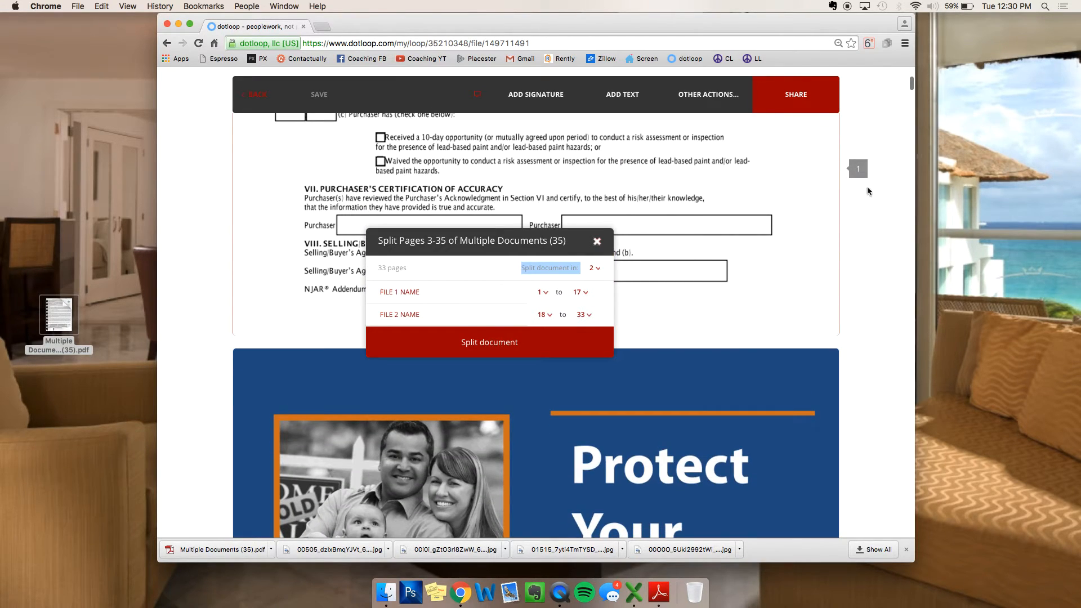
pyautogui.scroll(-15, 765, 266)
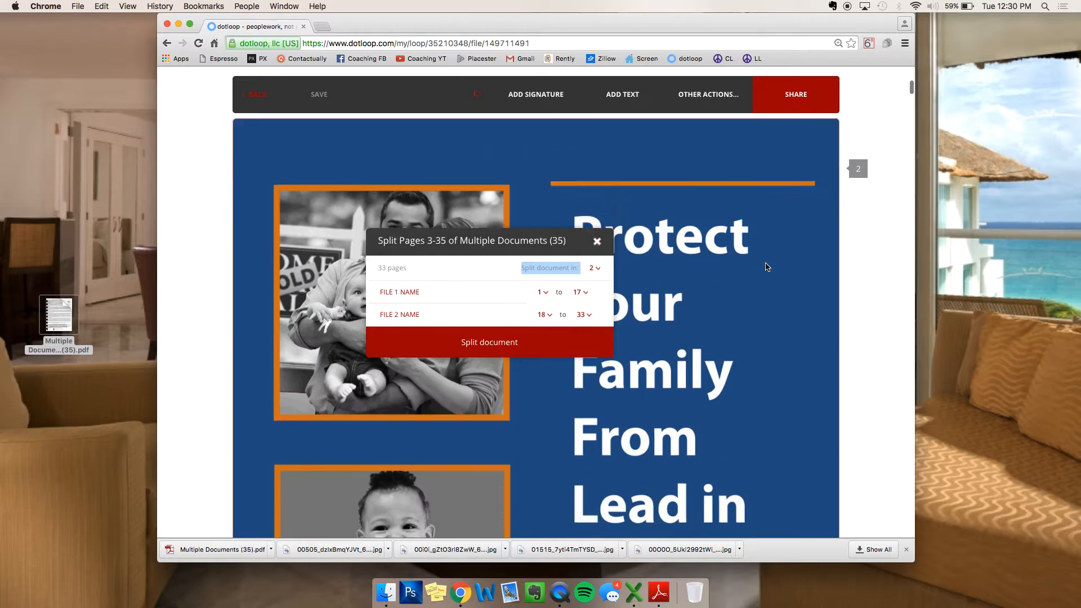
pyautogui.scroll(-10, 732, 268)
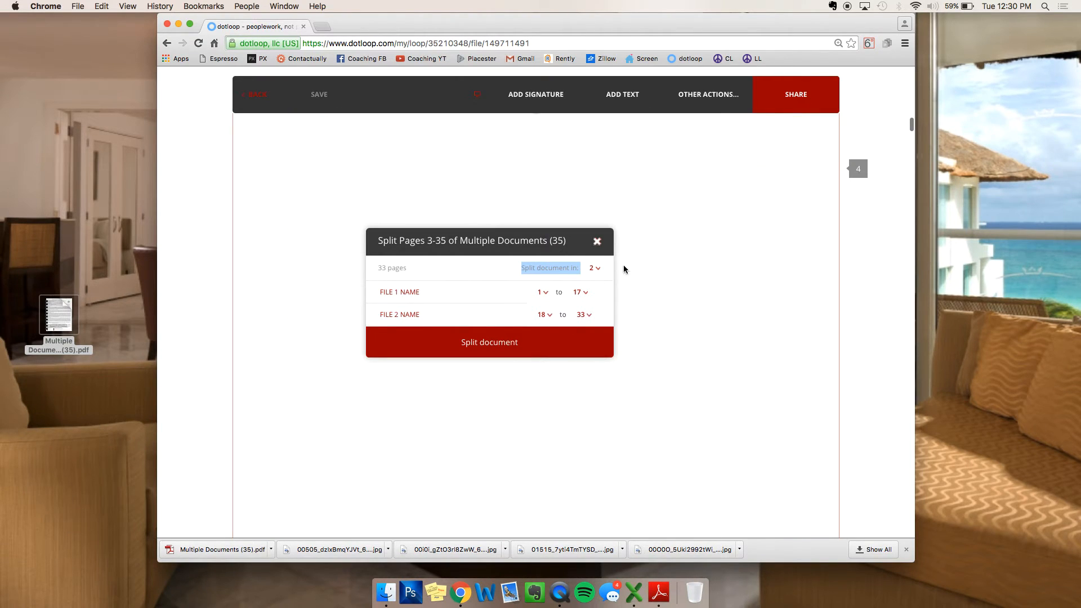
pyautogui.scroll(-8, 627, 268)
pyautogui.click(437, 293)
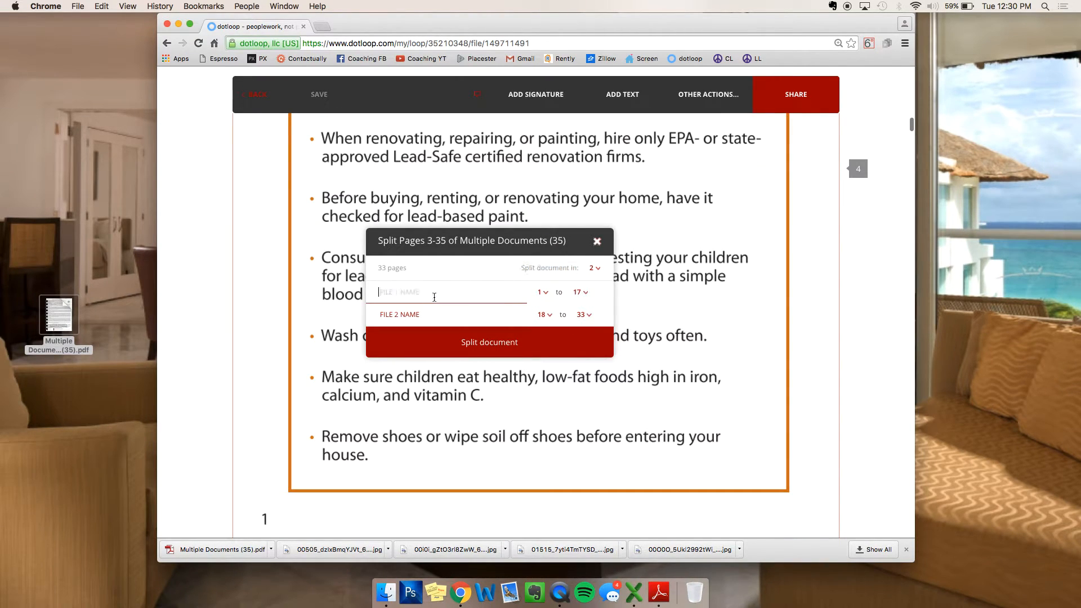
pyautogui.write('LEAD PAINT')
pyautogui.click(395, 315)
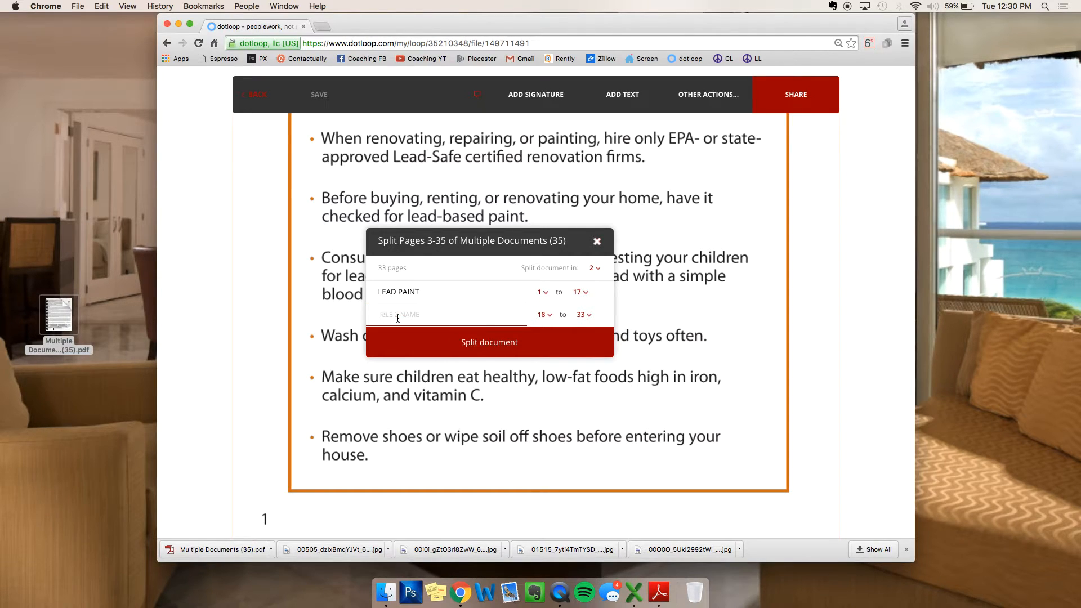
pyautogui.write('CONTRACT OF SALE')
pyautogui.click(463, 344)
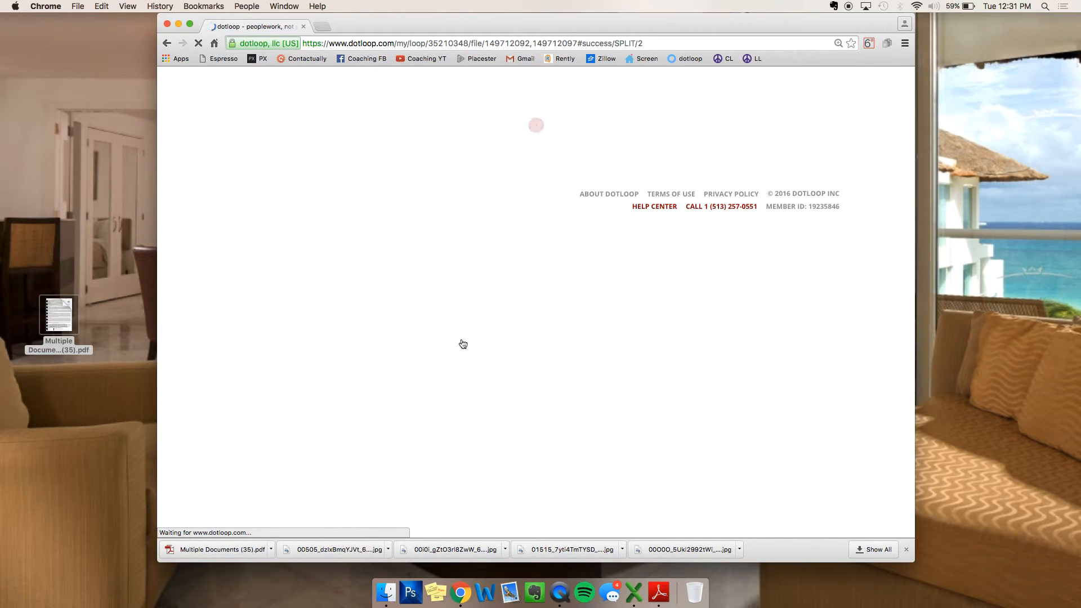
# Step: Go back to the loop's Documents list and open the LEAD PAINT form
pyautogui.click(258, 95)
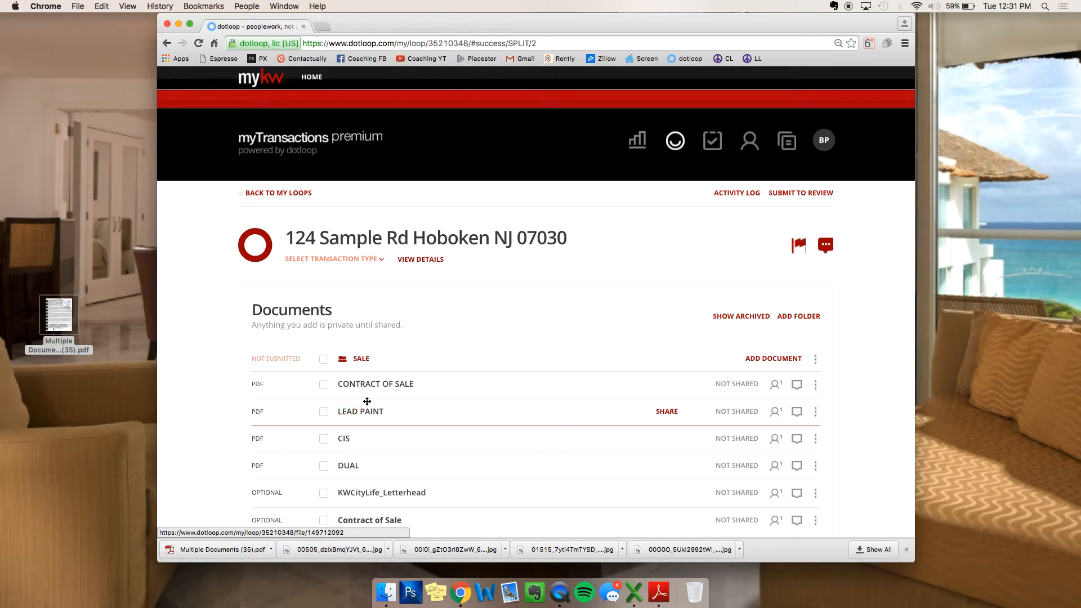
pyautogui.click(366, 412)
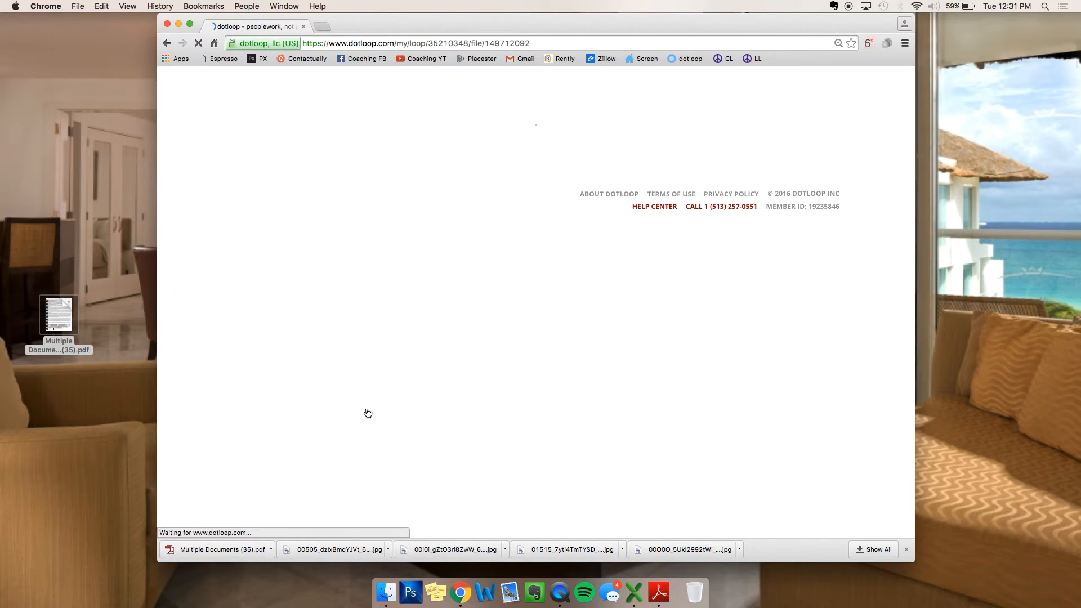
# Step: Add an initials field by the seller's disclosure and a signature field on the Seller line
pyautogui.moveTo(703, 95)
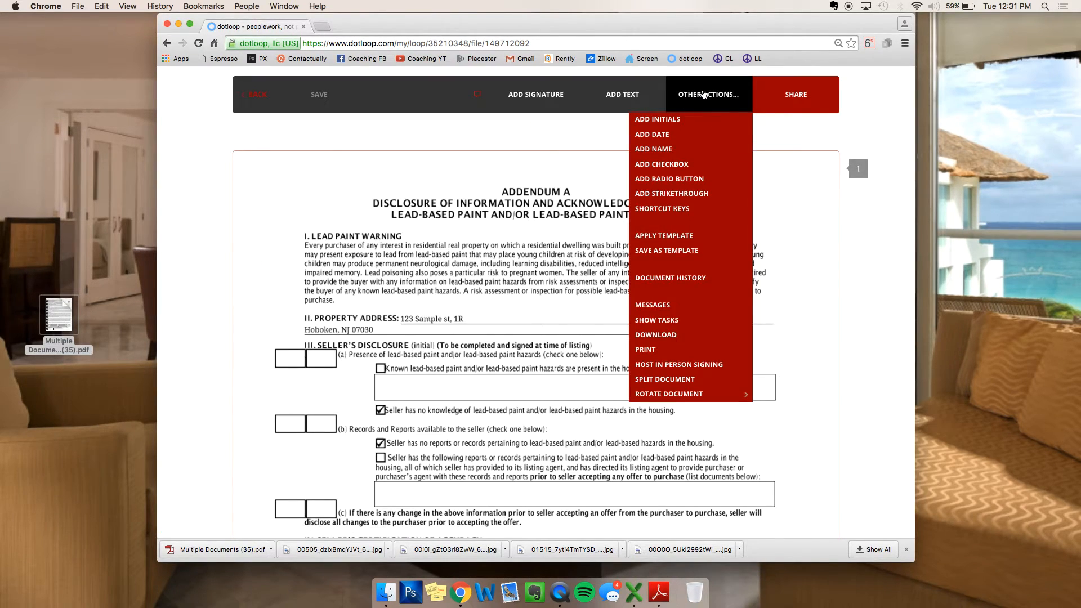
pyautogui.click(683, 120)
pyautogui.click(325, 378)
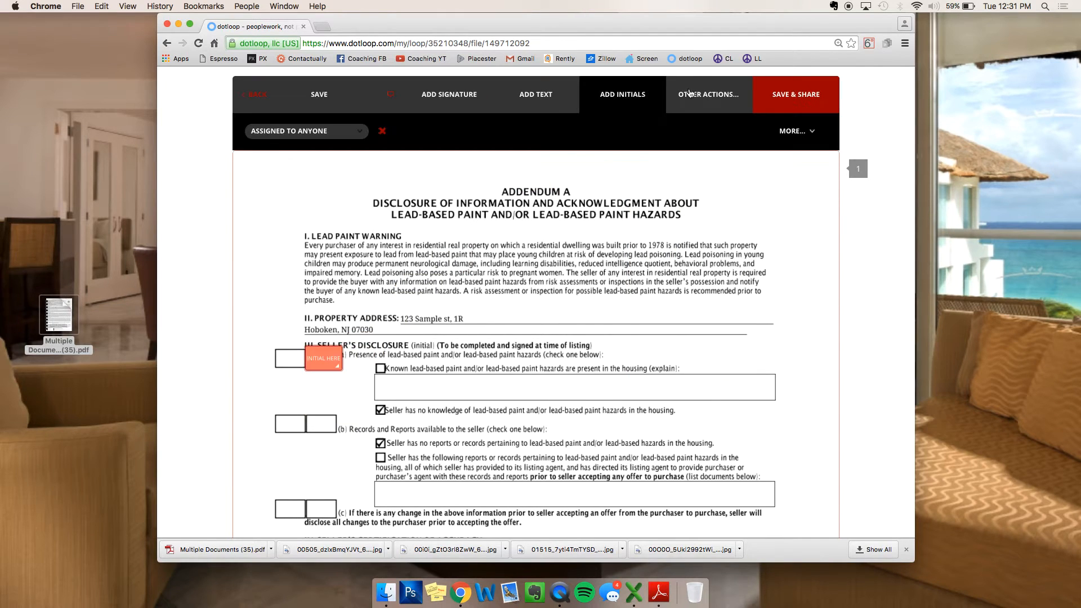
pyautogui.moveTo(683, 100)
pyautogui.click(448, 95)
pyautogui.scroll(-5, 509, 331)
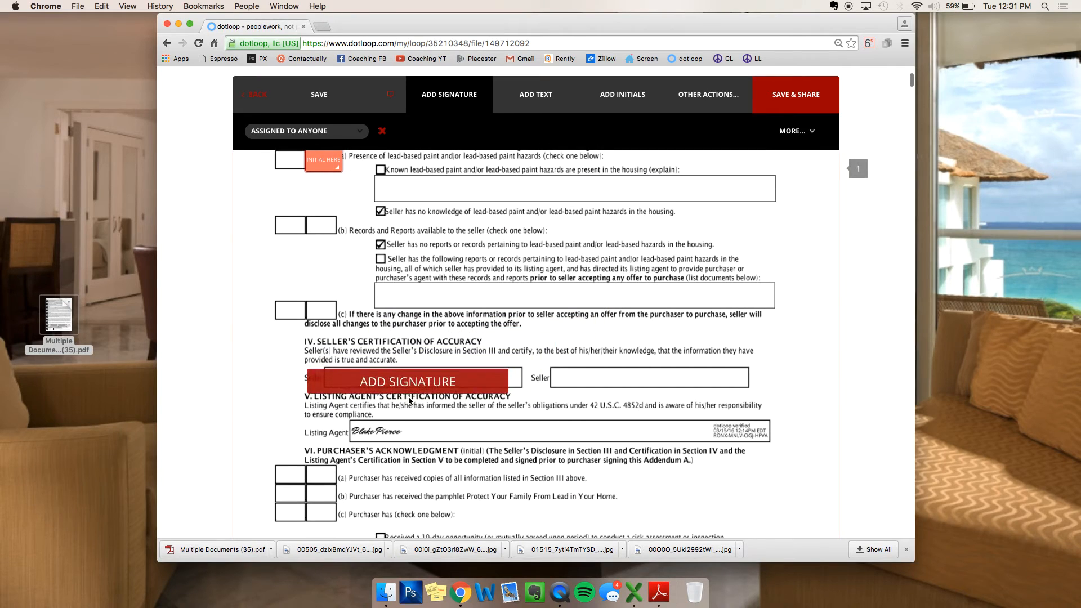
pyautogui.click(427, 392)
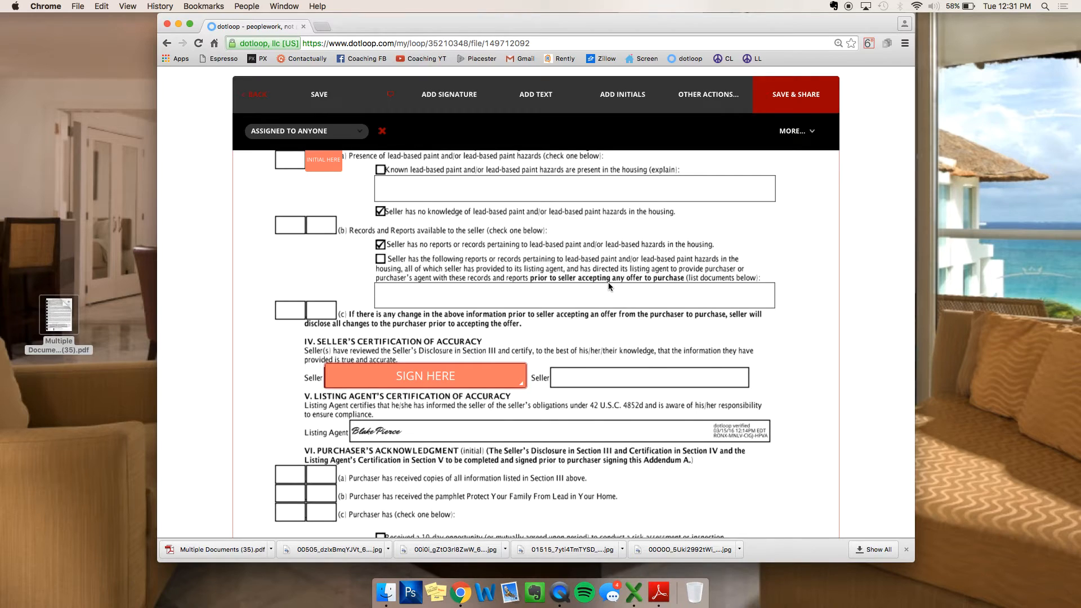
pyautogui.scroll(5, 608, 282)
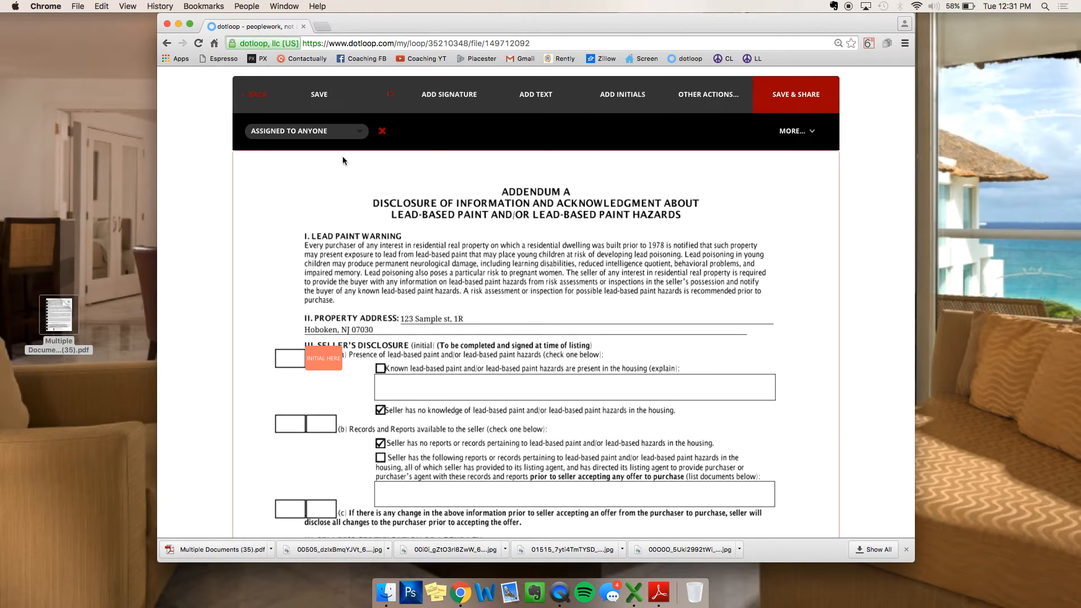
# Step: Leave the LEAD PAINT editor without saving the new fields
pyautogui.click(733, 94)
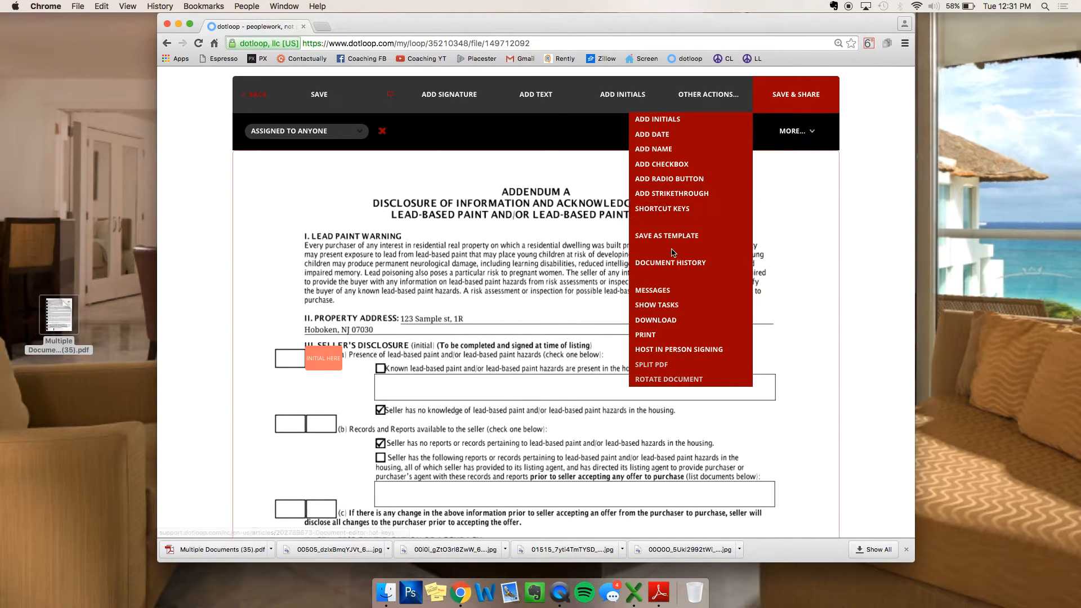
pyautogui.click(259, 96)
pyautogui.click(572, 350)
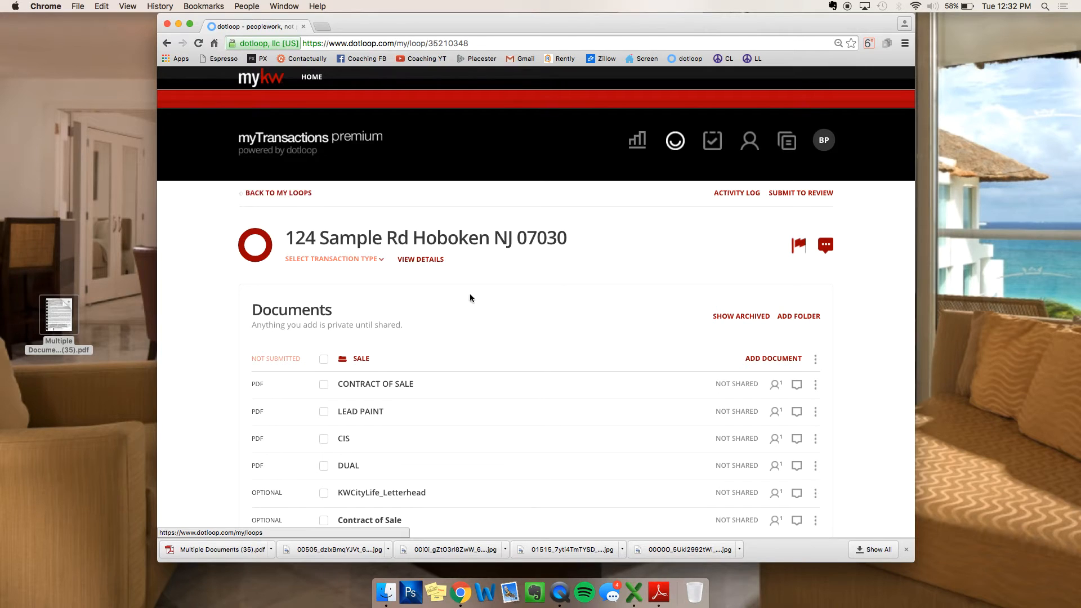
# Step: Archive the LEAD PAINT document
pyautogui.scroll(-1, 762, 353)
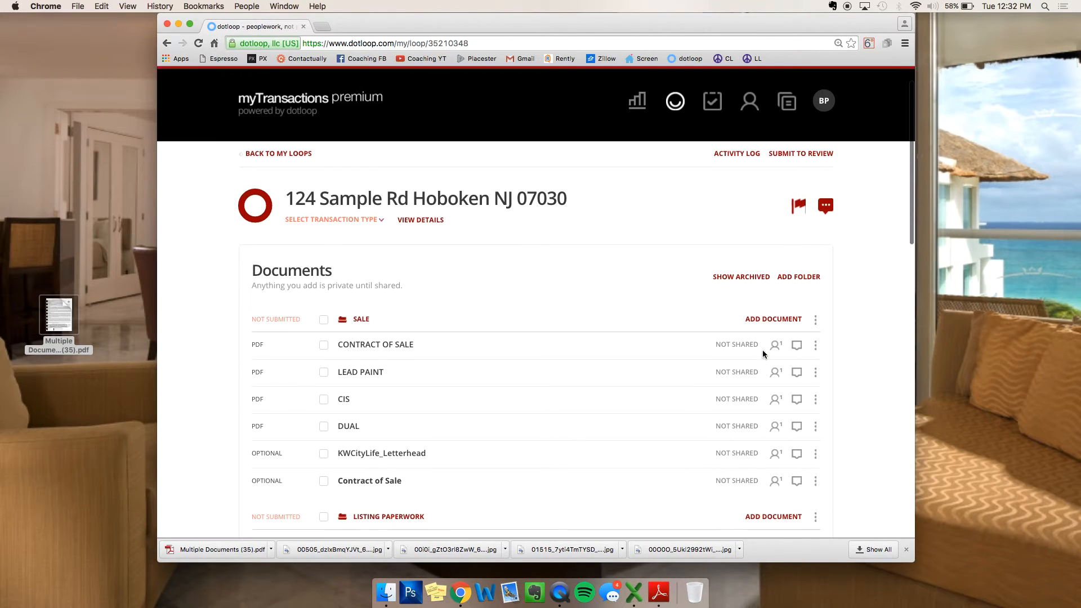
pyautogui.click(815, 373)
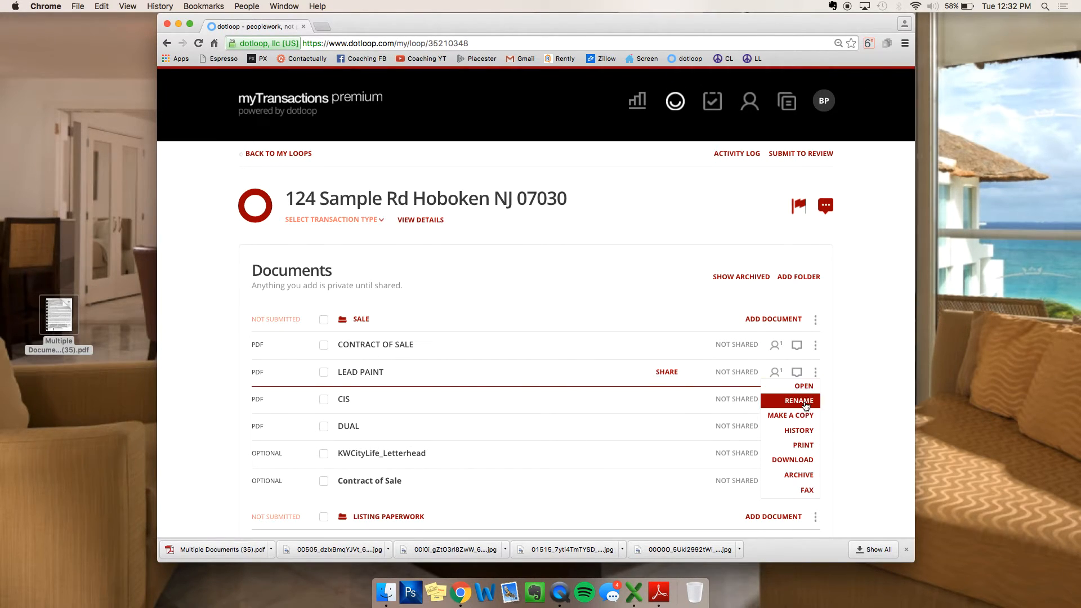
pyautogui.click(798, 474)
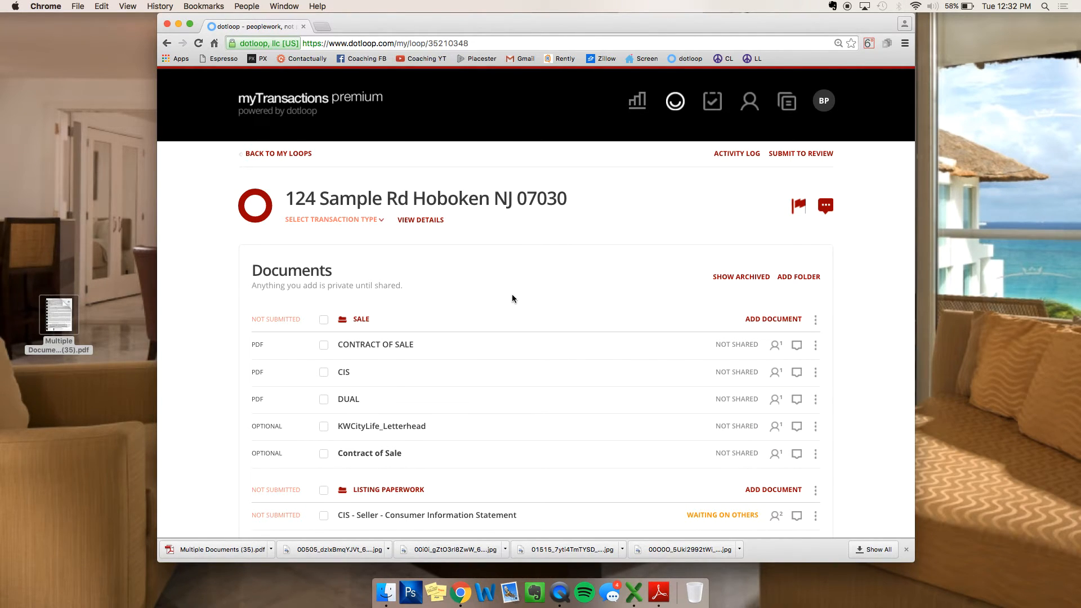
# Step: Show archived documents, unarchive LEAD PAINT, then hide the archived list again
pyautogui.click(733, 278)
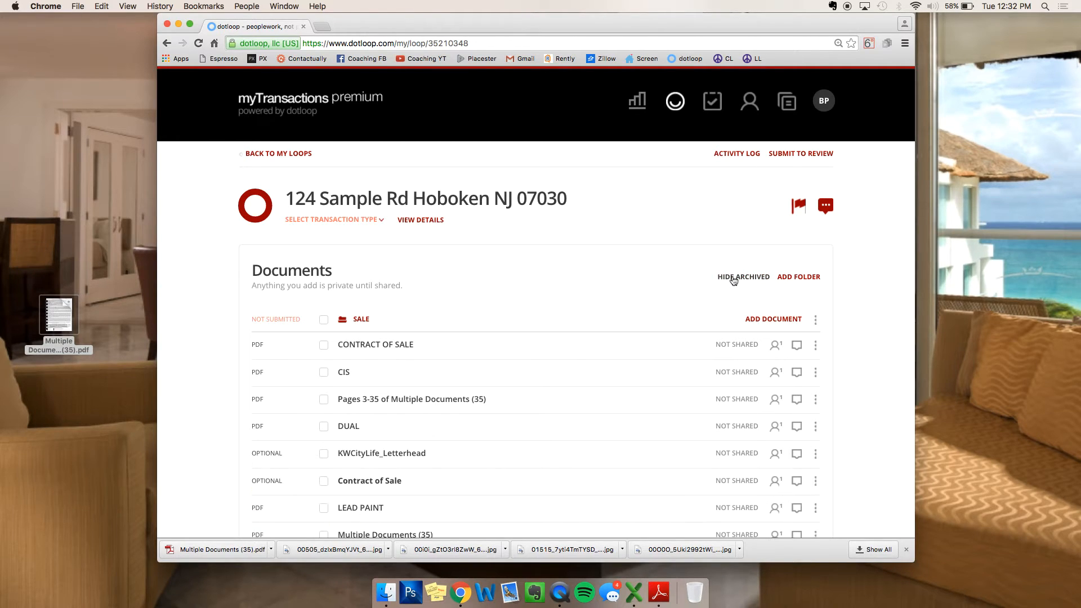
pyautogui.scroll(-5, 572, 282)
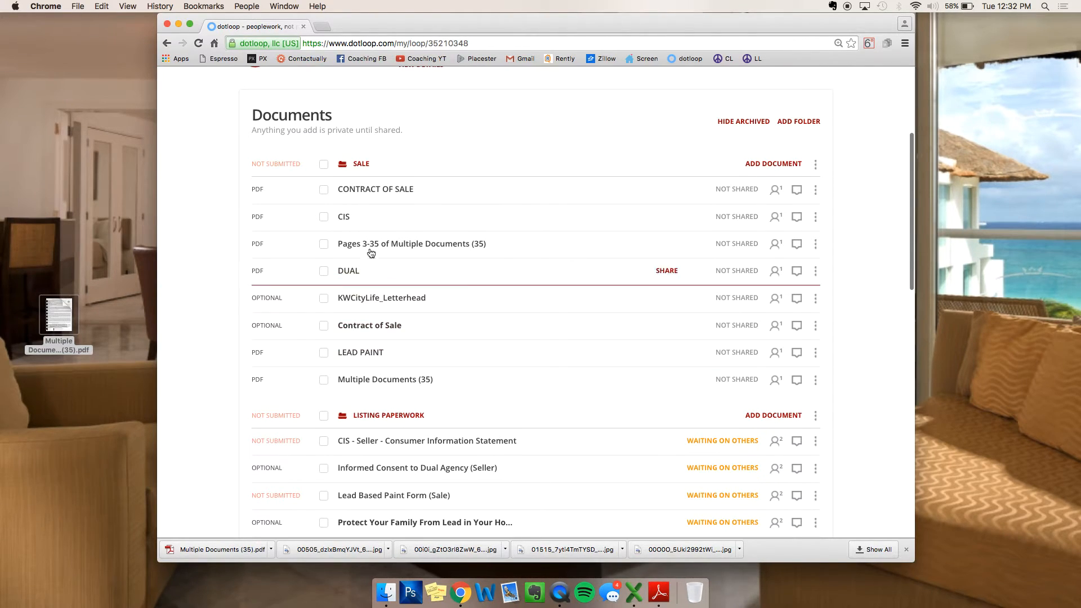
pyautogui.click(816, 191)
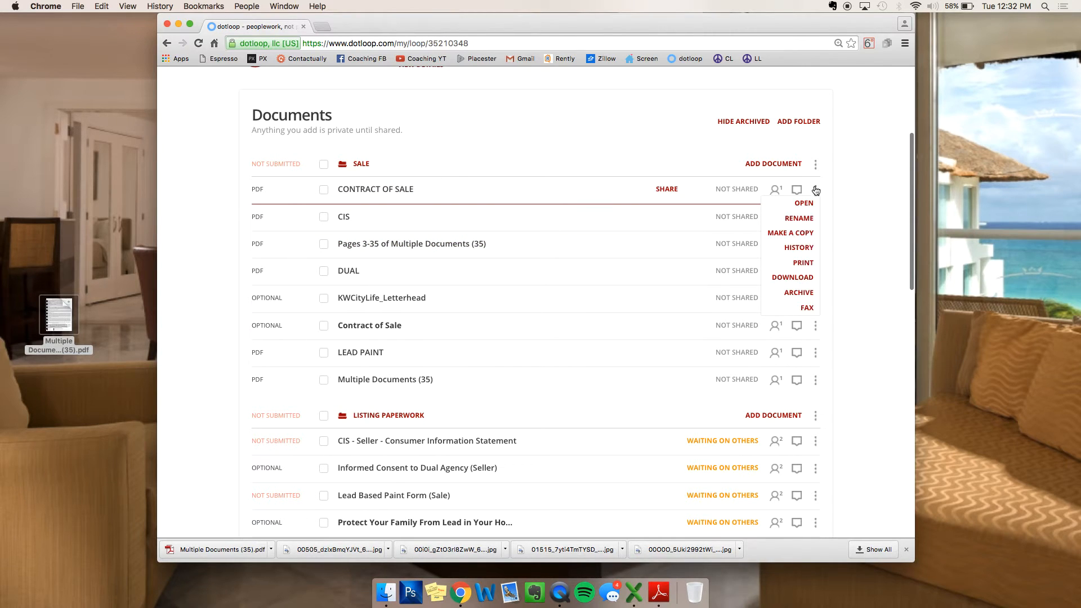
pyautogui.click(859, 215)
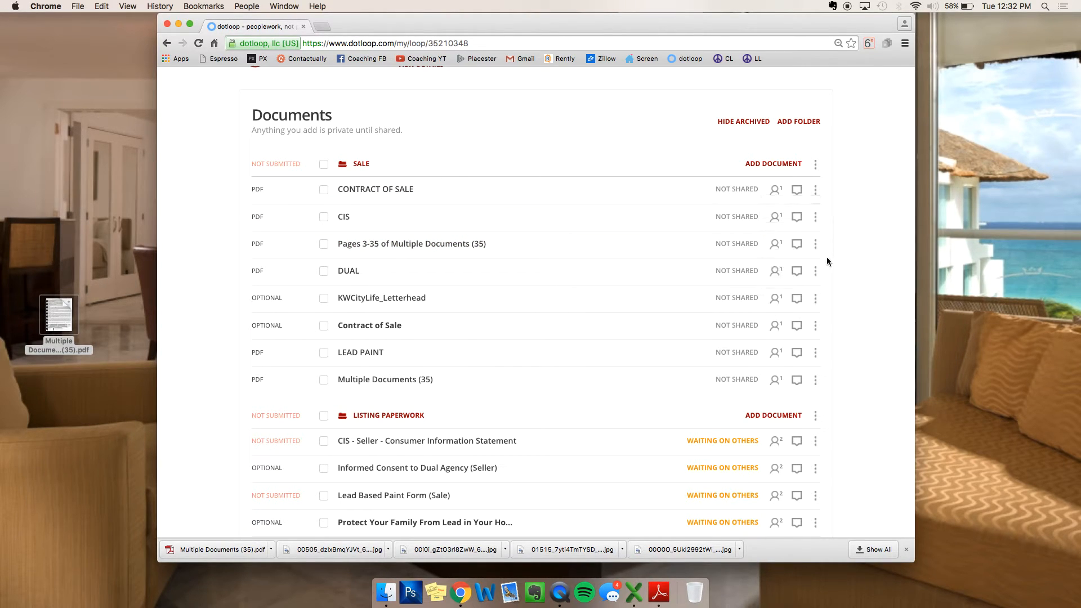
pyautogui.scroll(-5, 828, 256)
pyautogui.scroll(-3, 816, 298)
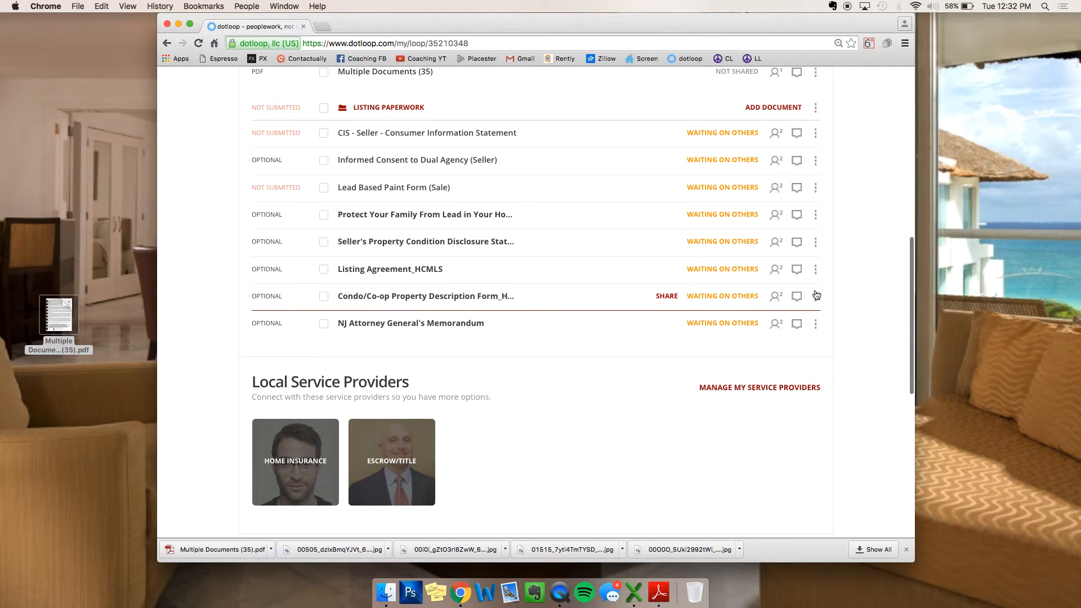
pyautogui.scroll(6, 814, 287)
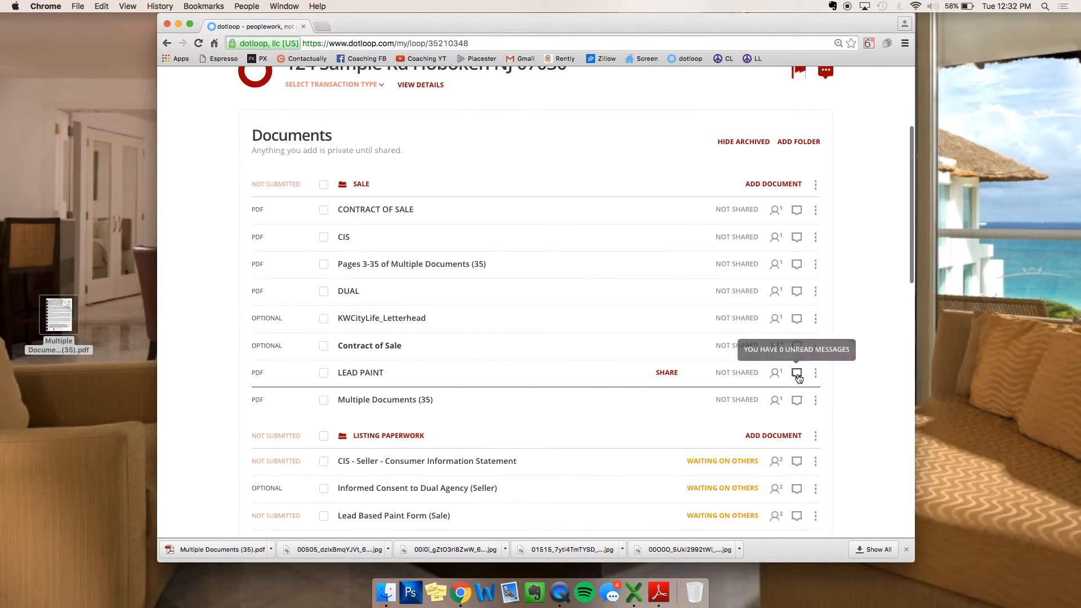
pyautogui.click(815, 374)
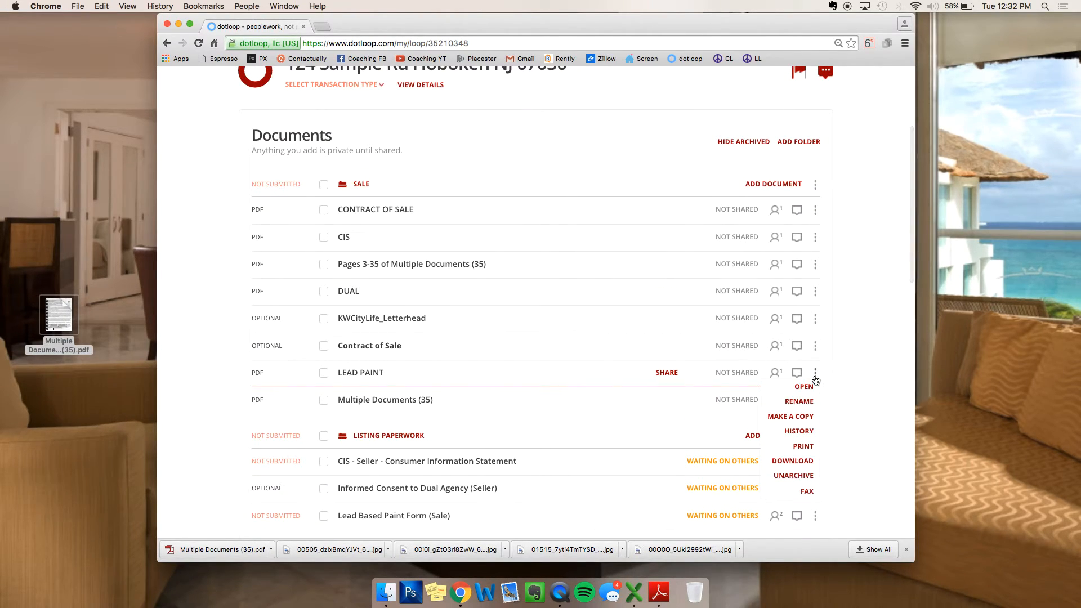
pyautogui.click(794, 476)
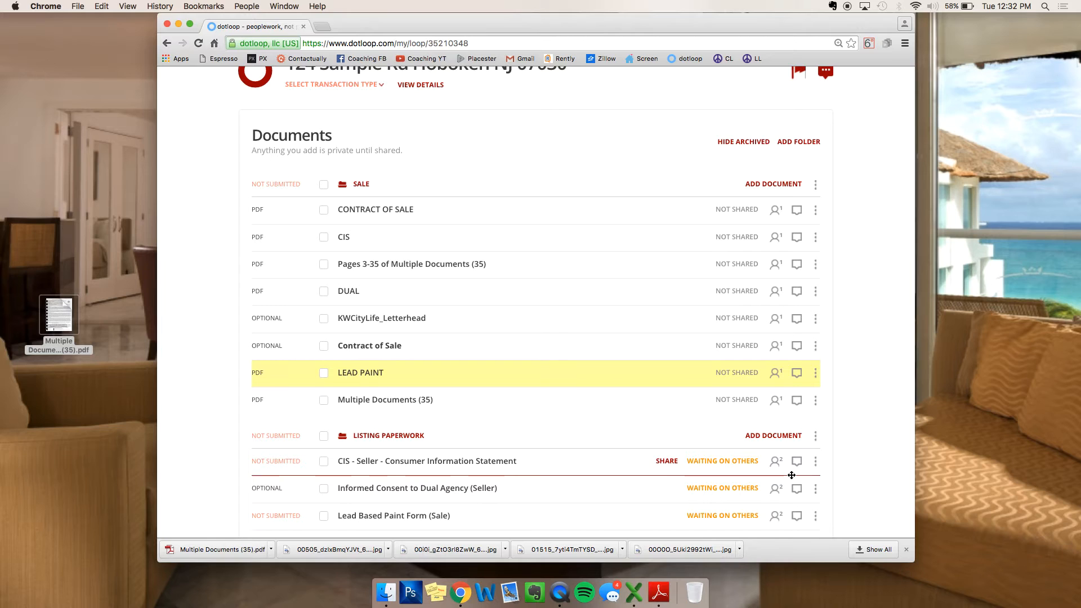
pyautogui.click(741, 143)
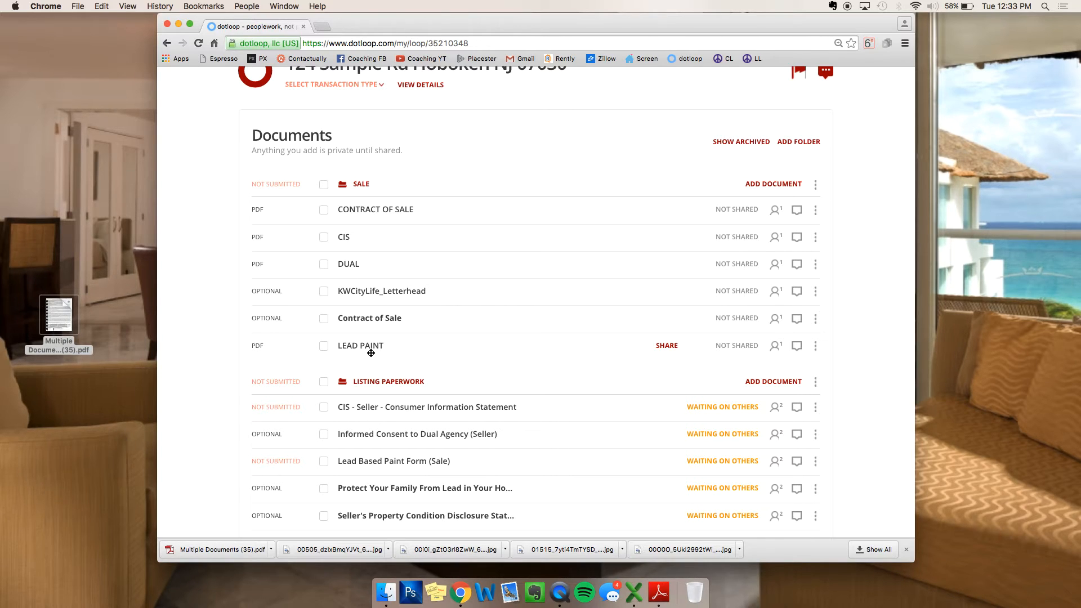
# Step: Leave the 124 Sample Rd Hoboken loop via BACK TO MY LOOPS
pyautogui.scroll(5, 371, 353)
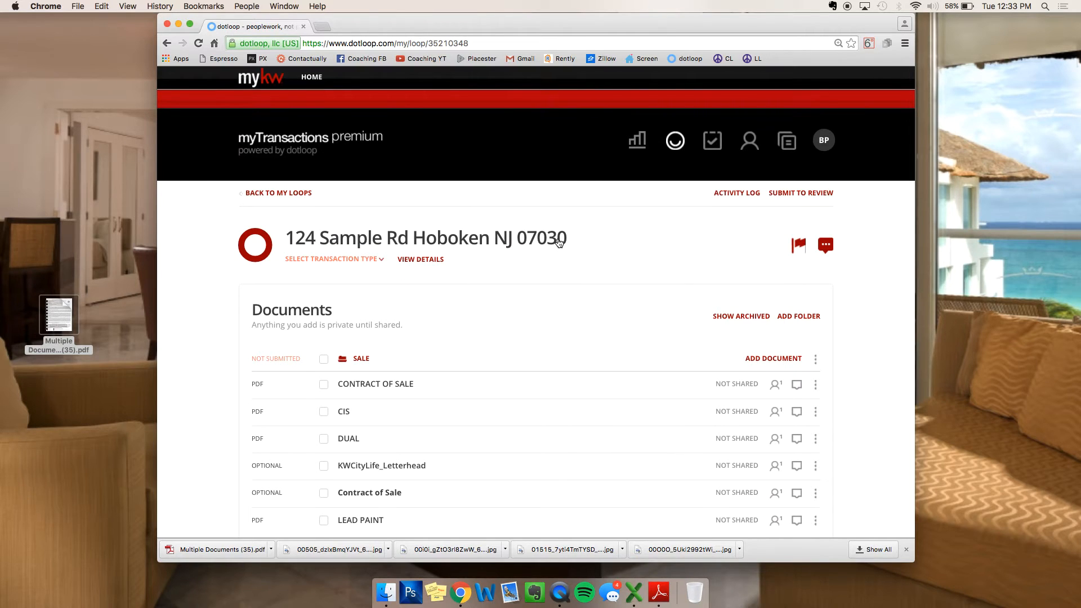
pyautogui.click(816, 385)
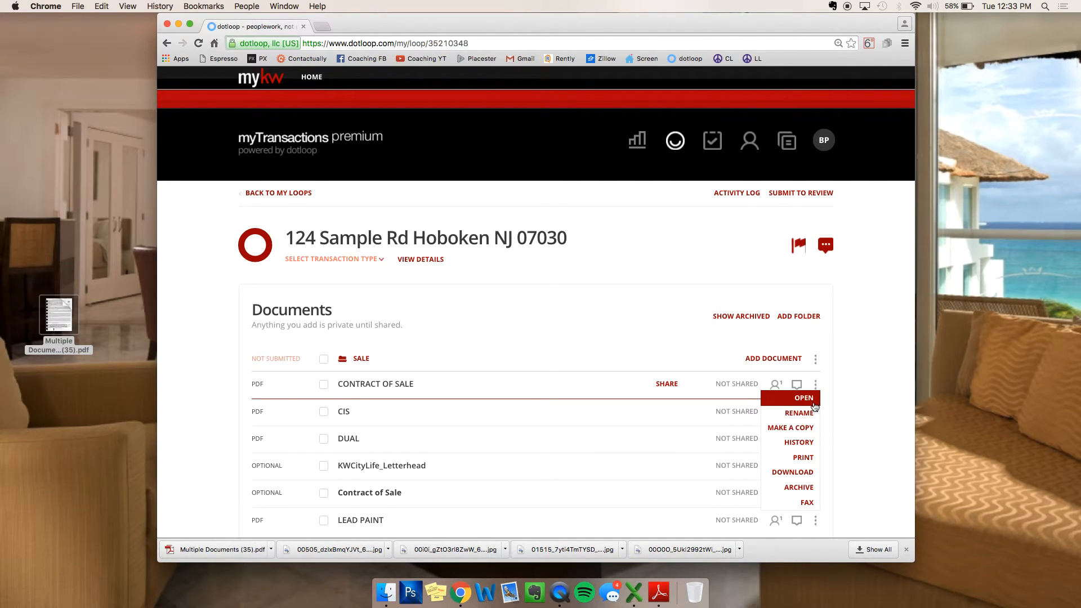
pyautogui.scroll(-3, 857, 414)
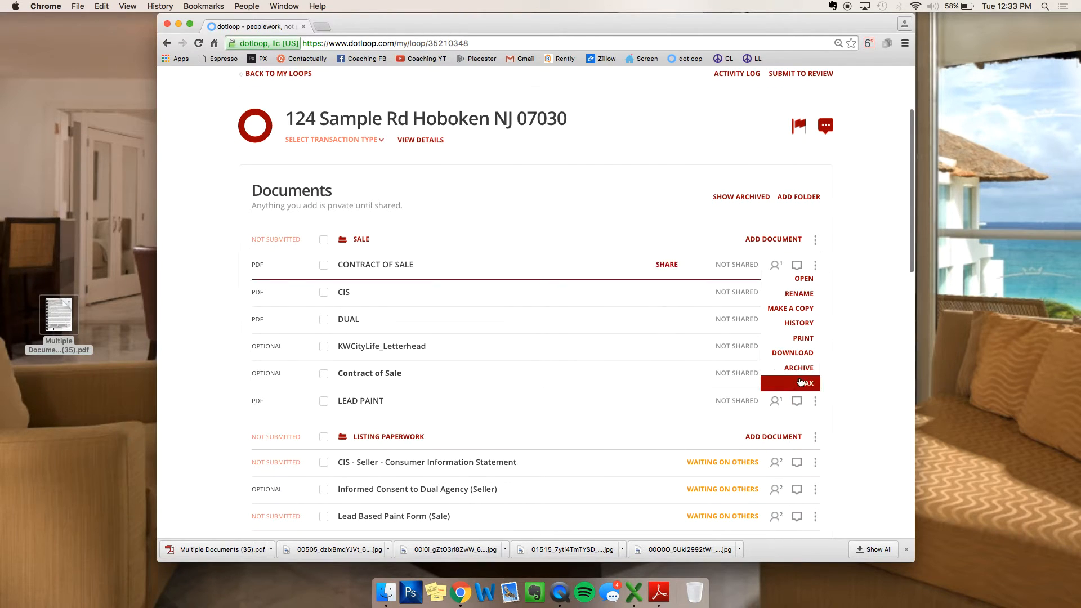
pyautogui.scroll(1, 862, 325)
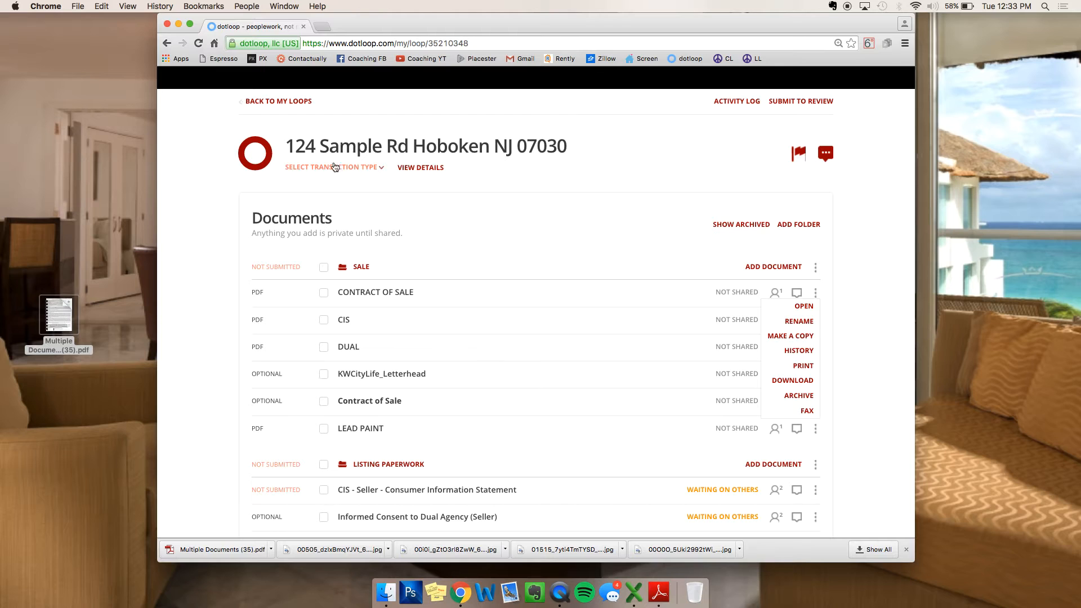
pyautogui.click(264, 101)
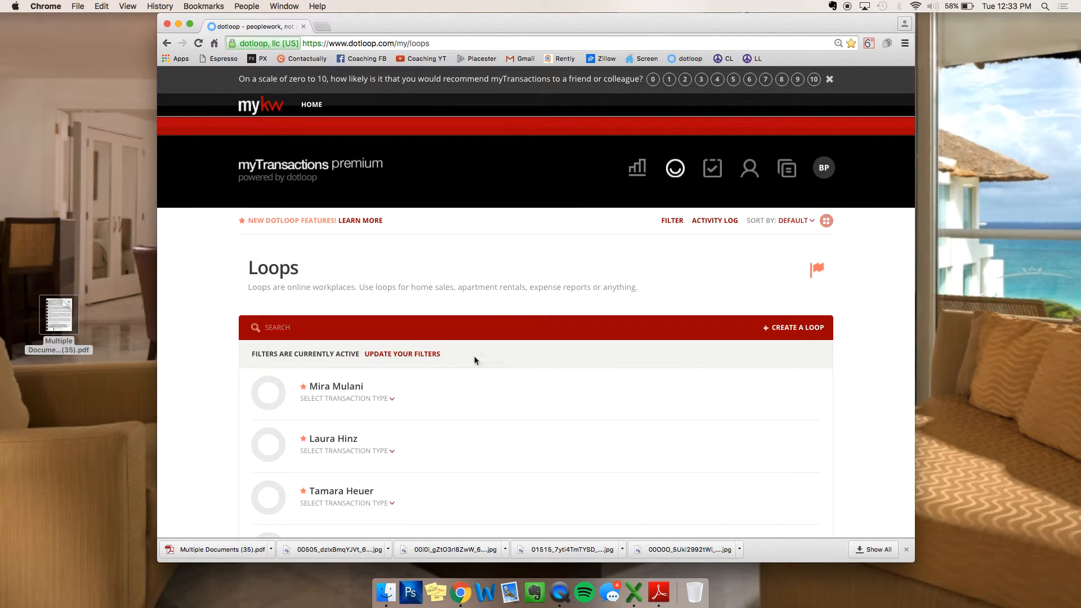
pyautogui.click(391, 398)
pyautogui.click(436, 387)
pyautogui.click(671, 220)
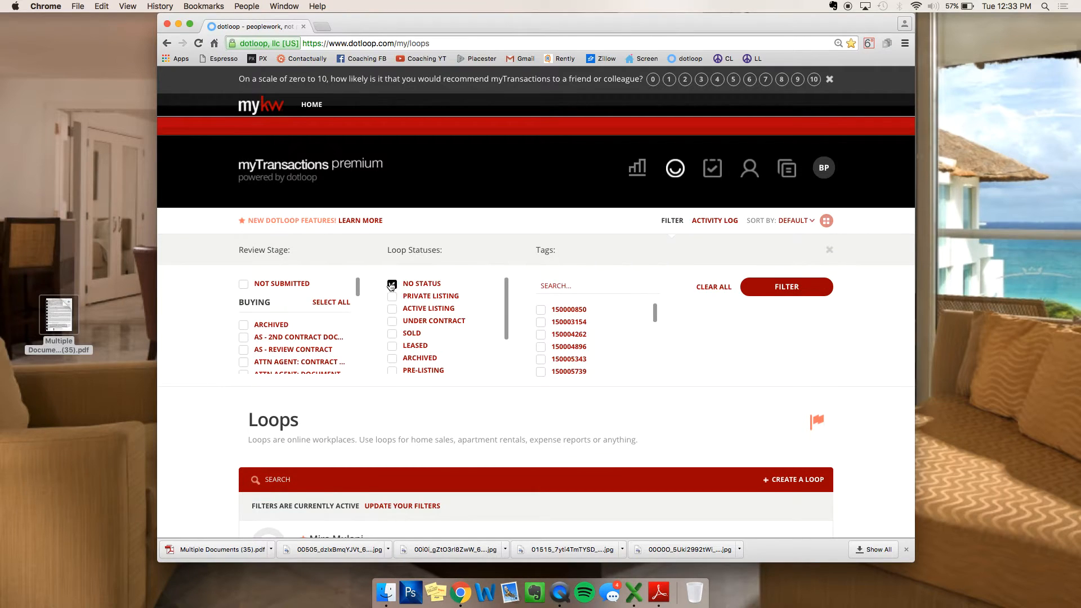
pyautogui.click(672, 220)
pyautogui.click(306, 325)
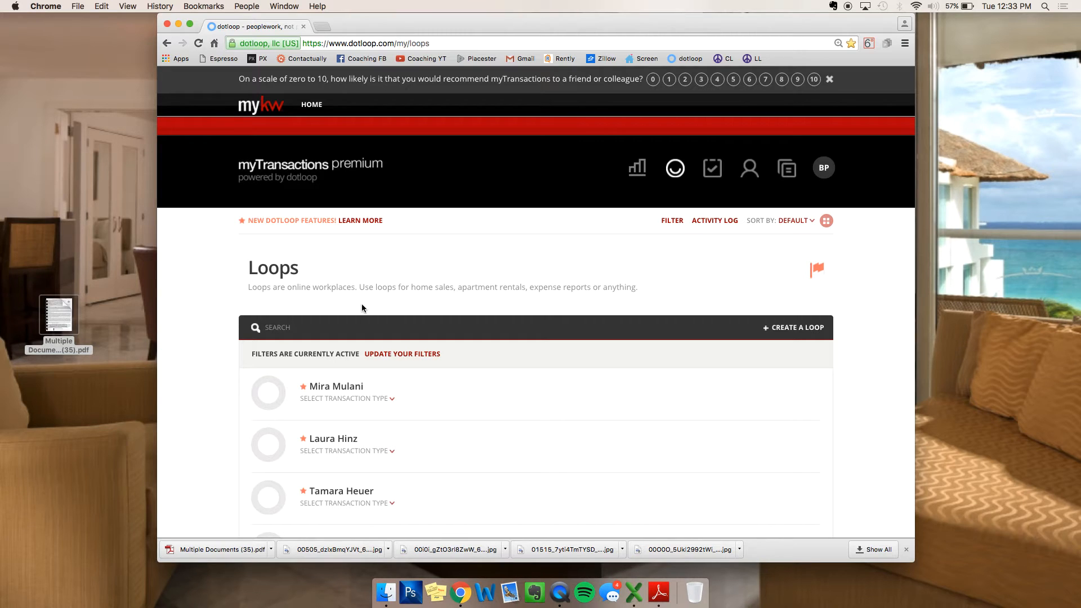
pyautogui.scroll(-5, 508, 427)
pyautogui.scroll(3, 507, 426)
pyautogui.scroll(-8, 508, 427)
pyautogui.scroll(-15, 508, 427)
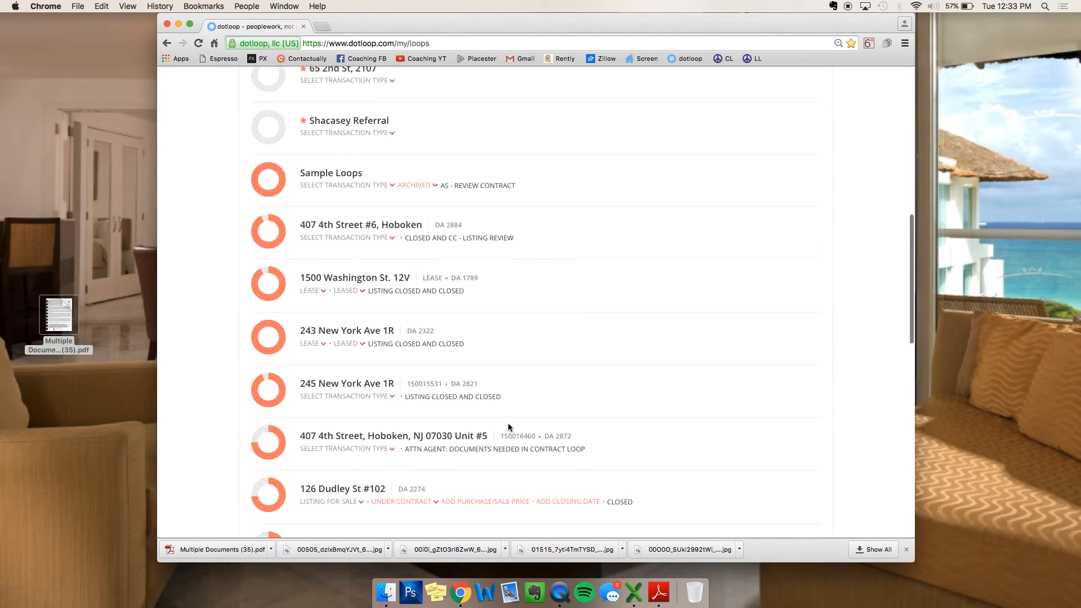
pyautogui.scroll(-12, 508, 426)
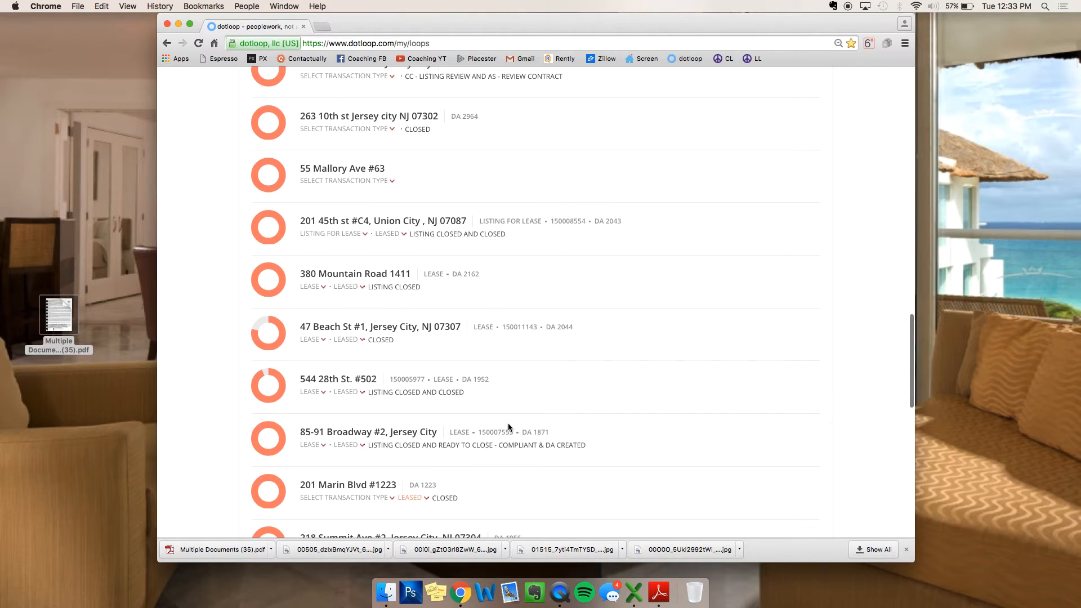
pyautogui.scroll(-12, 504, 442)
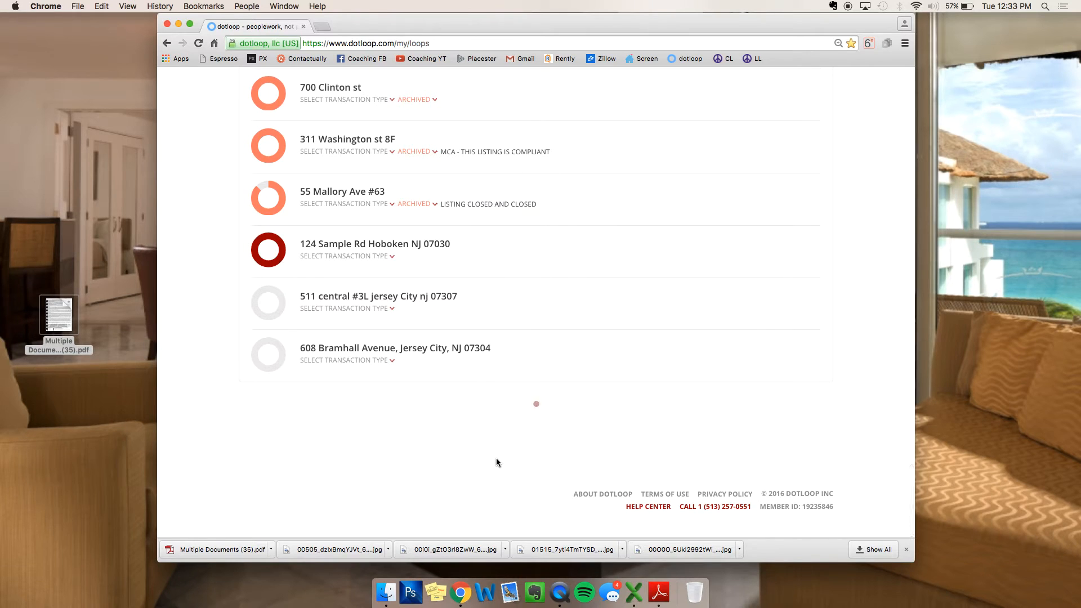
pyautogui.scroll(-5, 538, 417)
pyautogui.scroll(-4, 538, 417)
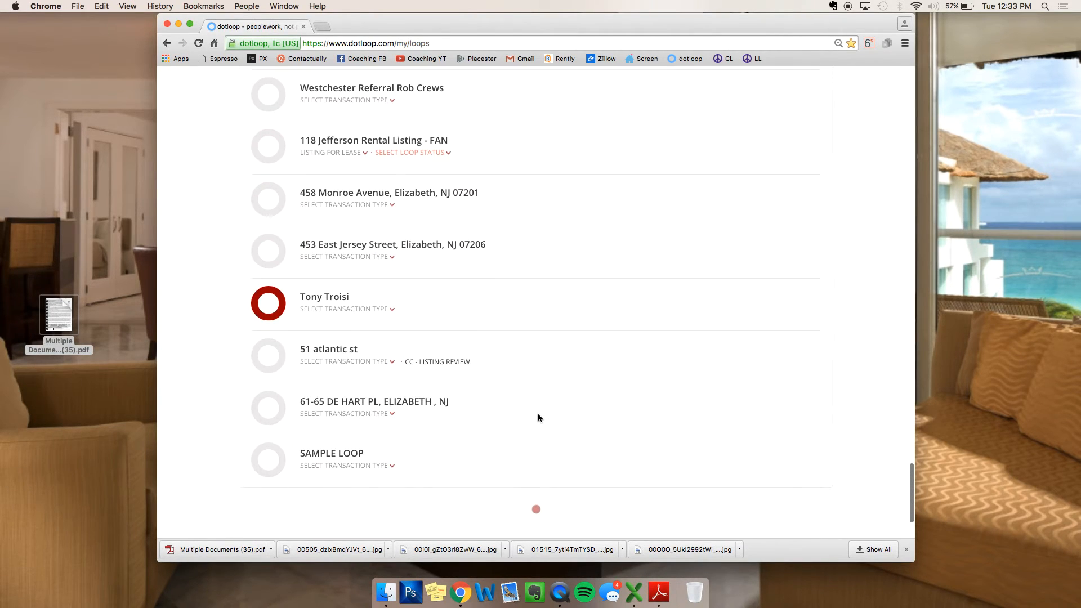
pyautogui.scroll(20, 538, 417)
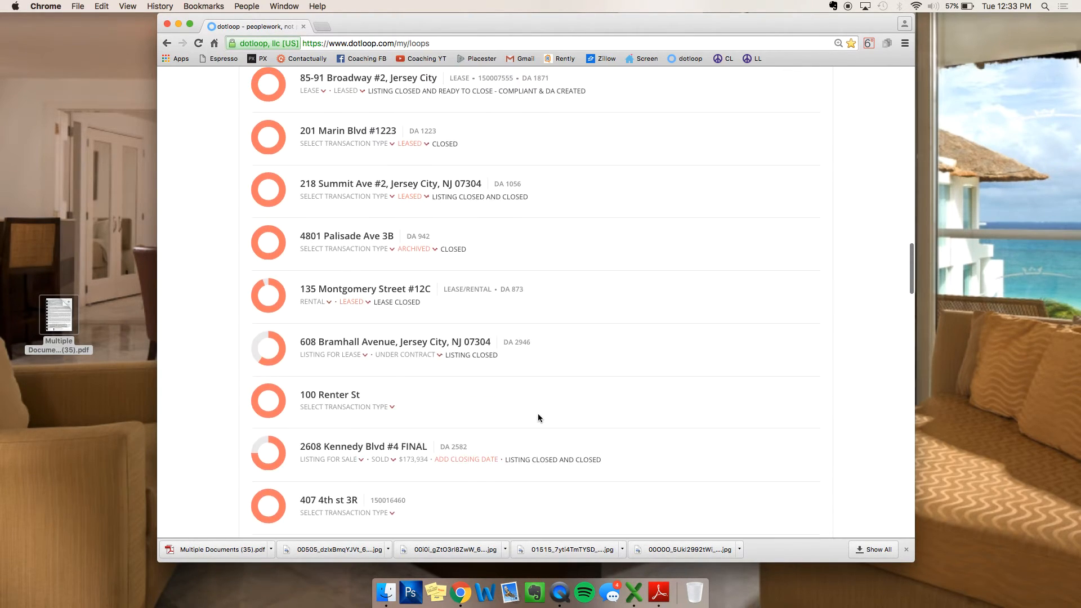
pyautogui.click(326, 271)
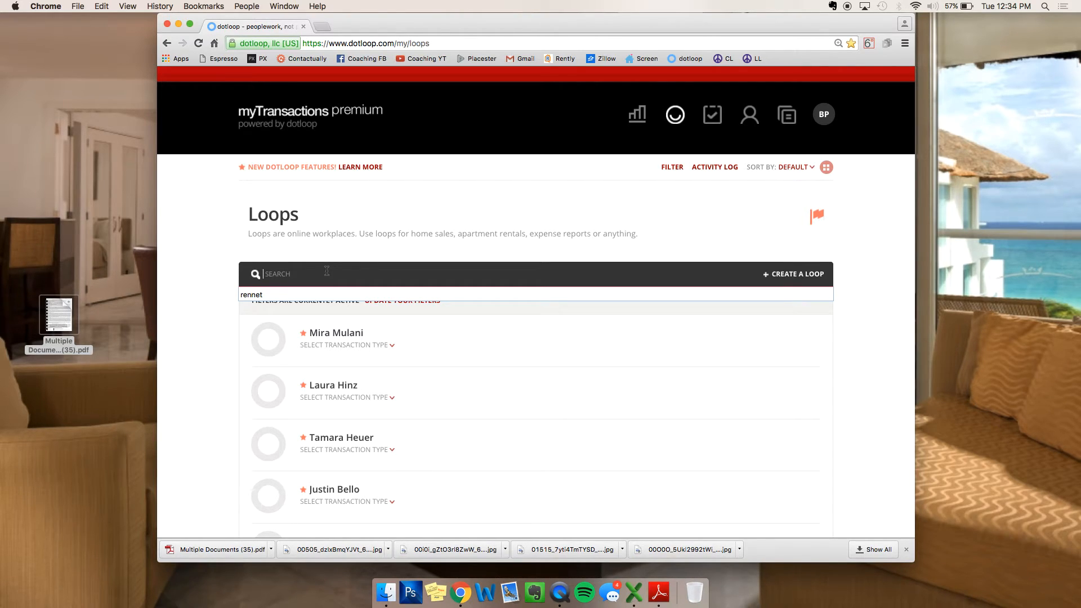
pyautogui.click(673, 169)
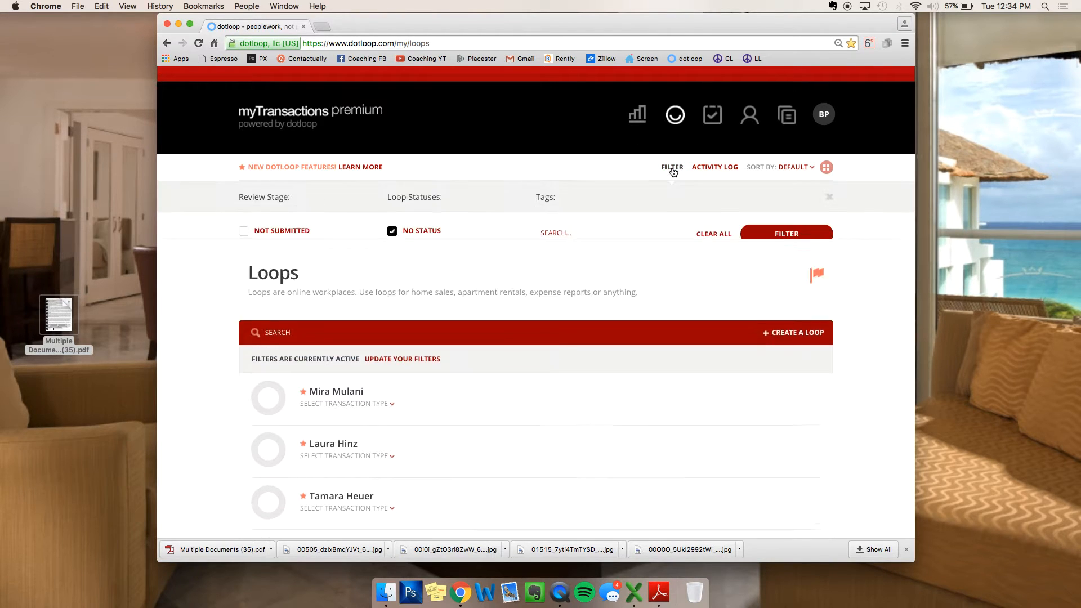
pyautogui.scroll(-3, 398, 301)
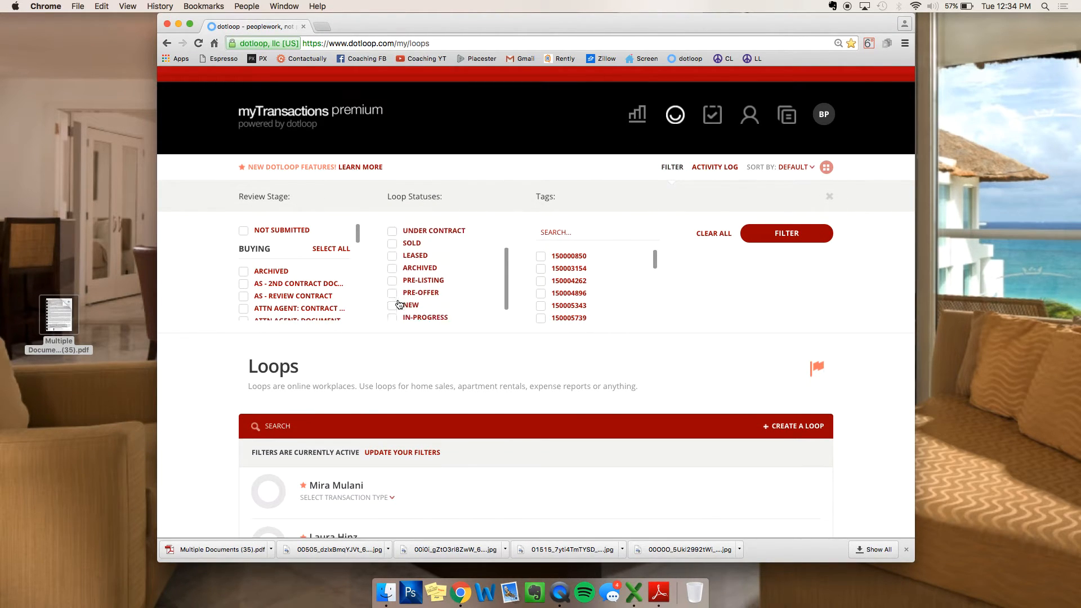
pyautogui.scroll(5, 399, 305)
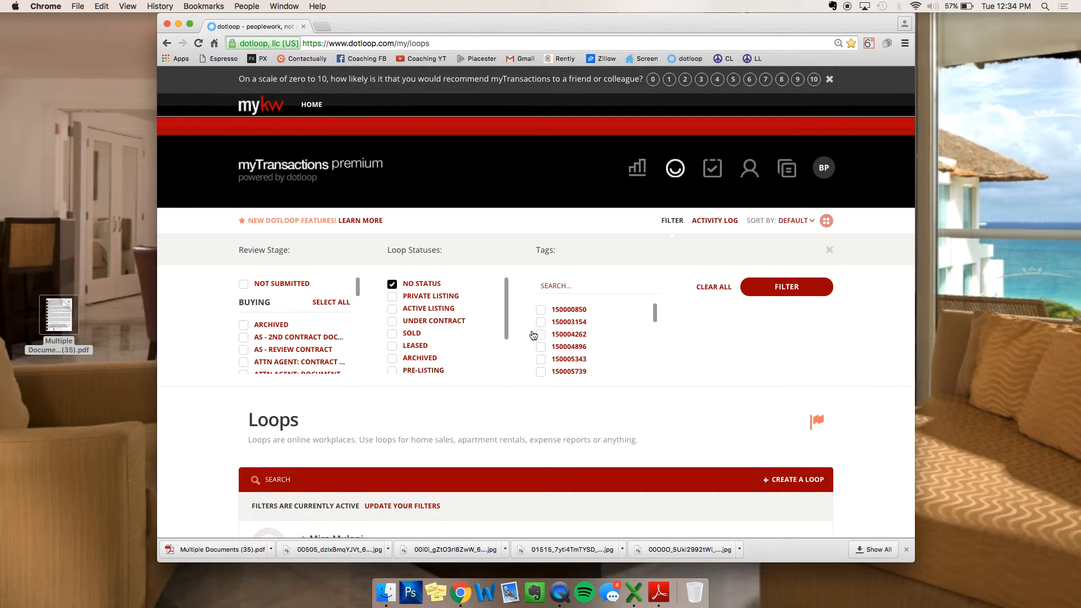
pyautogui.click(794, 287)
pyautogui.click(484, 327)
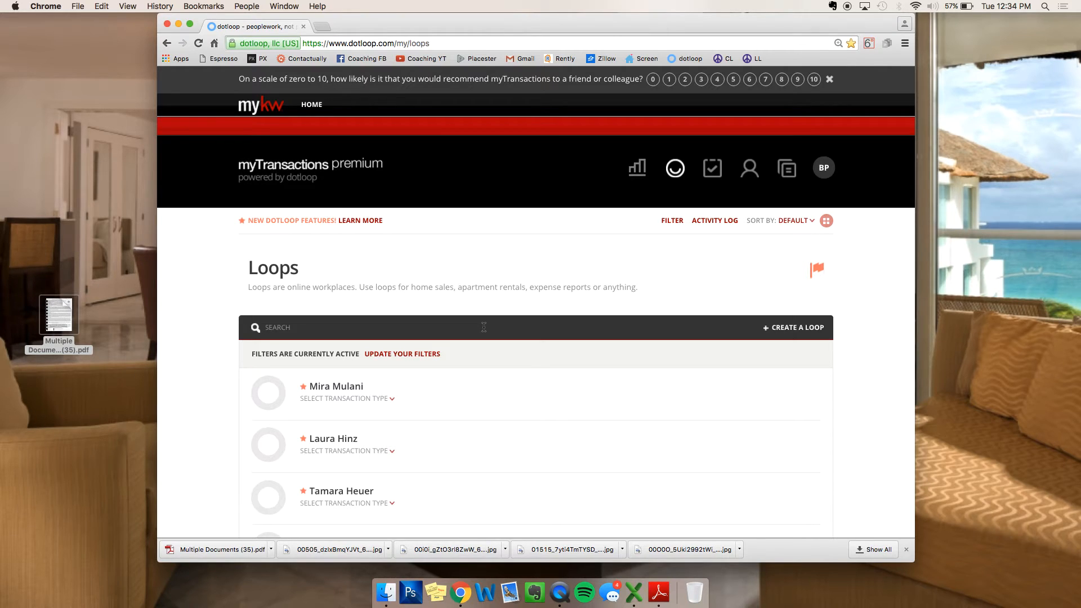
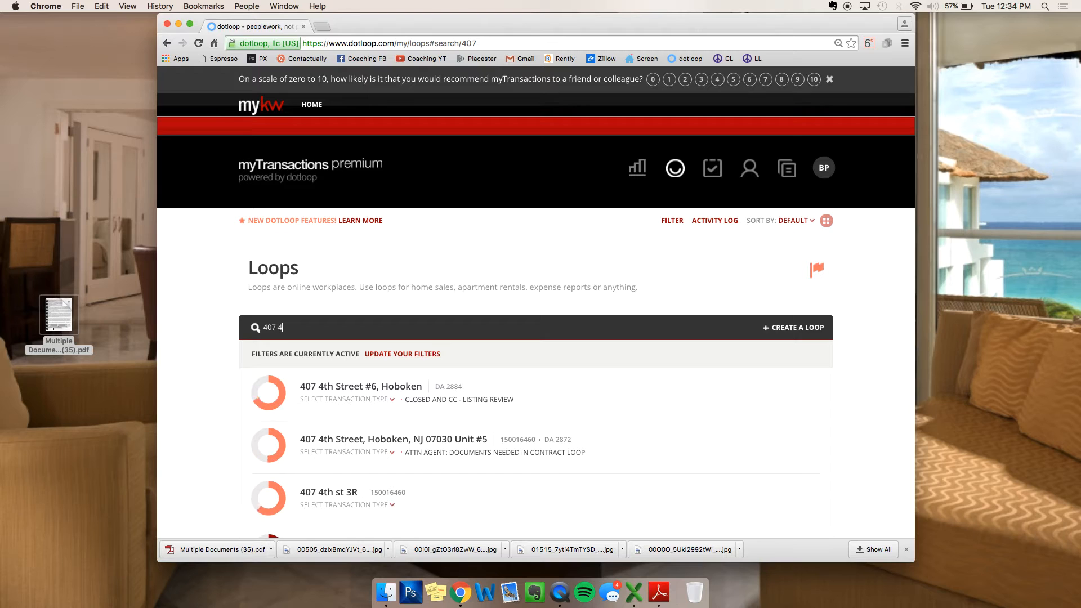
pyautogui.click(389, 387)
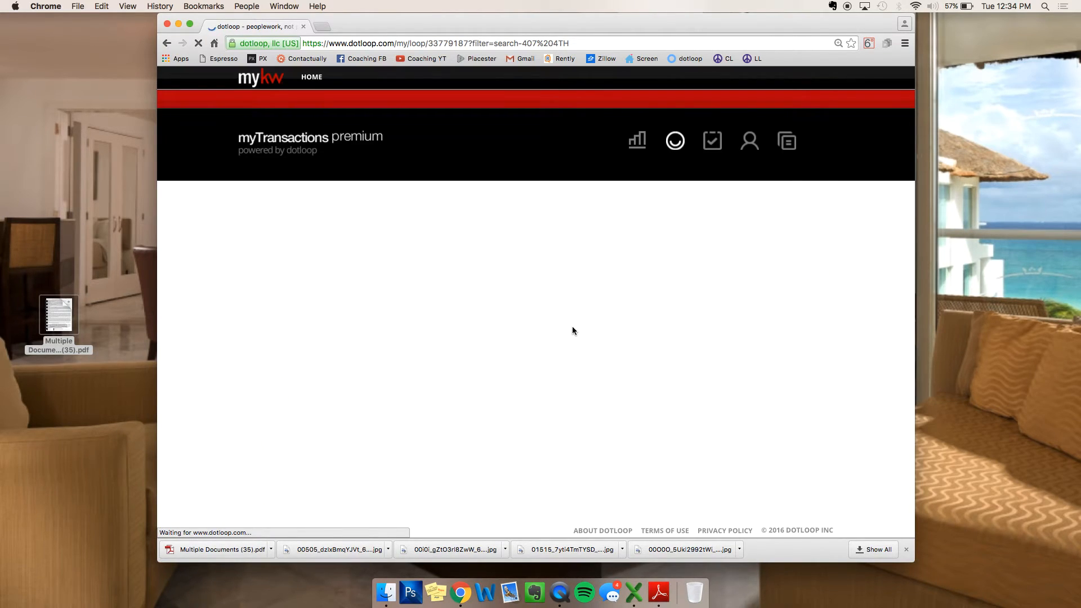
pyautogui.scroll(-3, 572, 330)
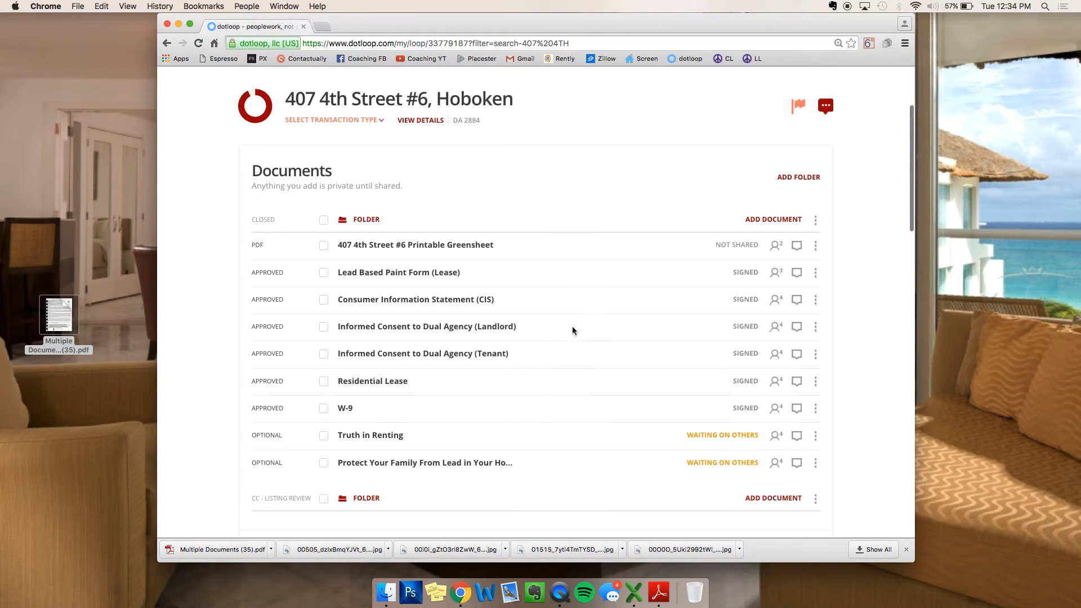
pyautogui.click(373, 382)
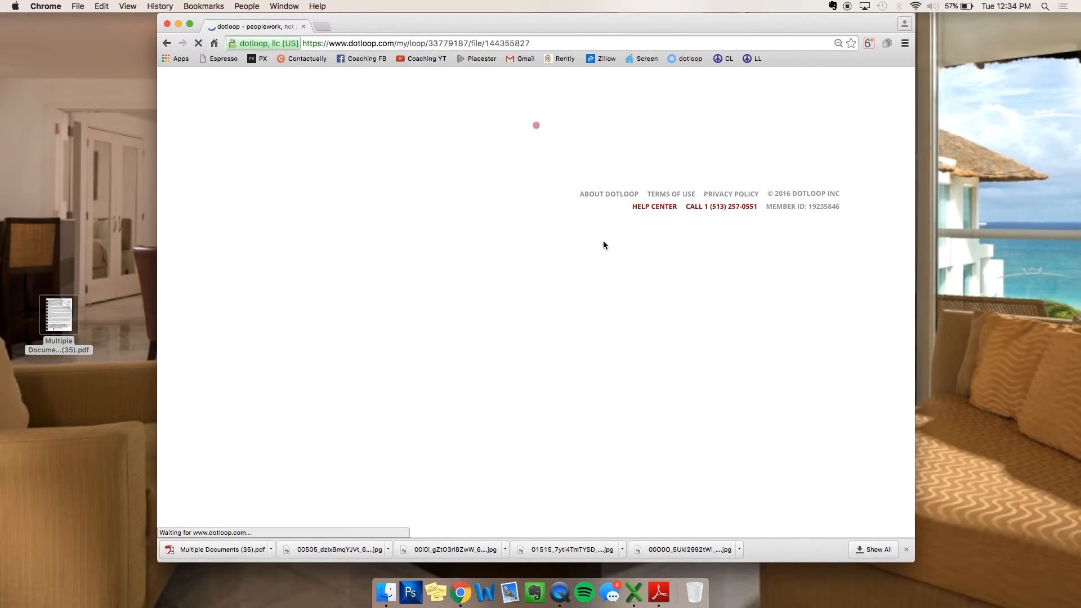
# Step: Download the signed lease as Residential Lease (18).pdf onto the desktop
pyautogui.click(697, 107)
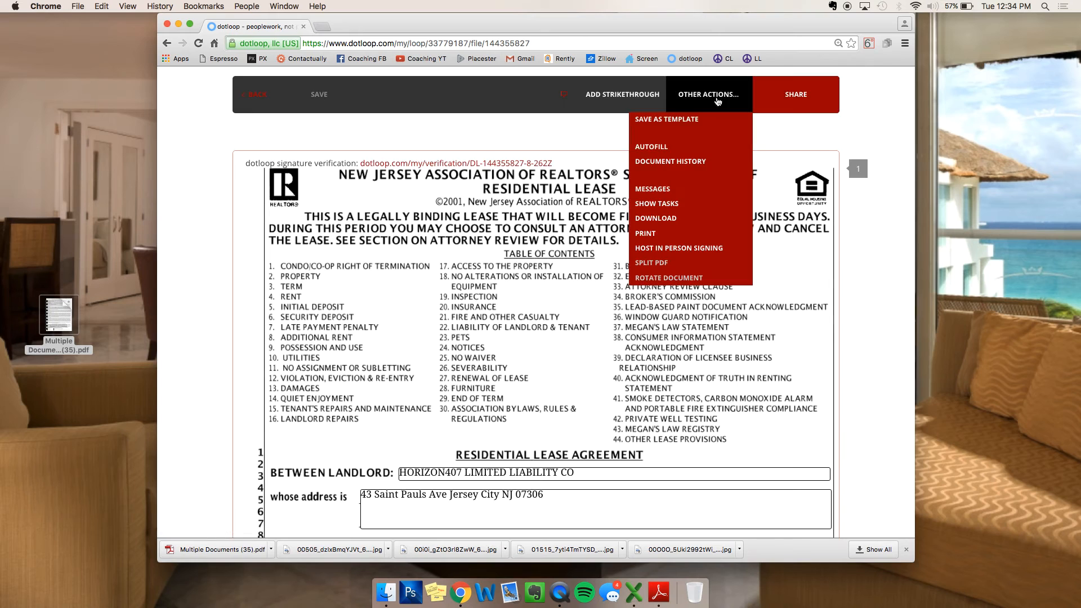
pyautogui.click(655, 218)
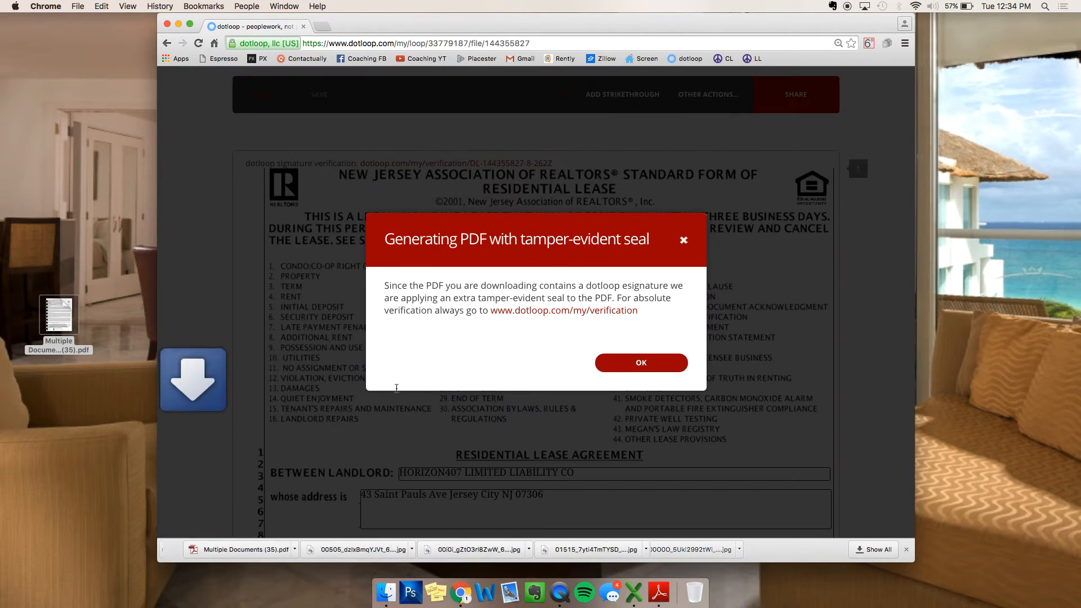
pyautogui.click(641, 362)
pyautogui.moveTo(234, 549); pyautogui.dragTo(99, 481)
pyautogui.click(247, 94)
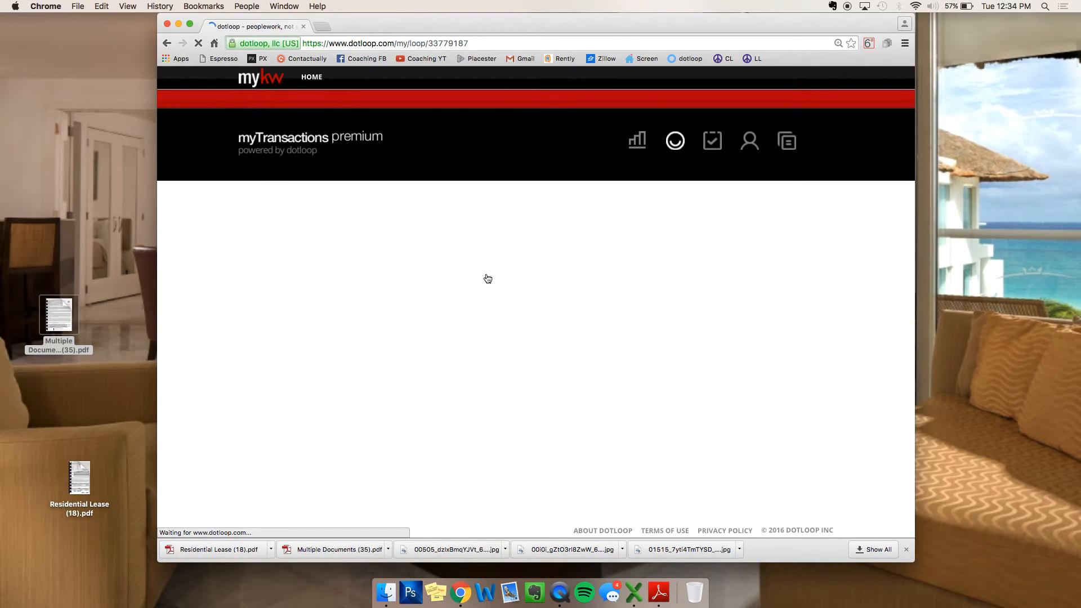
pyautogui.click(276, 193)
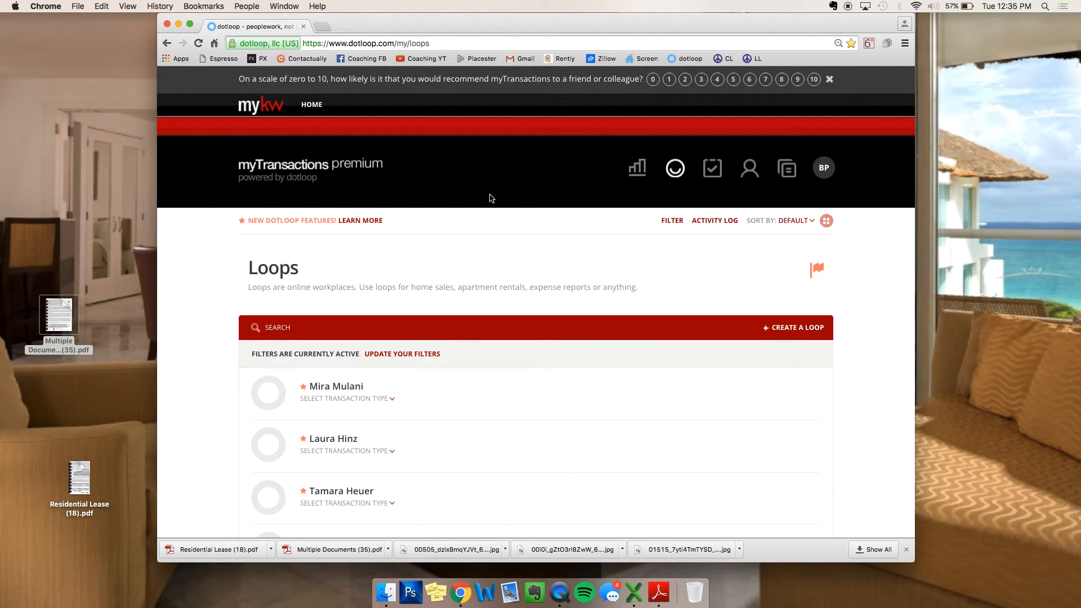
# Step: Reload the dotloop Loops list and put the cursor in its search bar
pyautogui.click(677, 172)
pyautogui.click(287, 329)
pyautogui.click(287, 331)
pyautogui.click(287, 330)
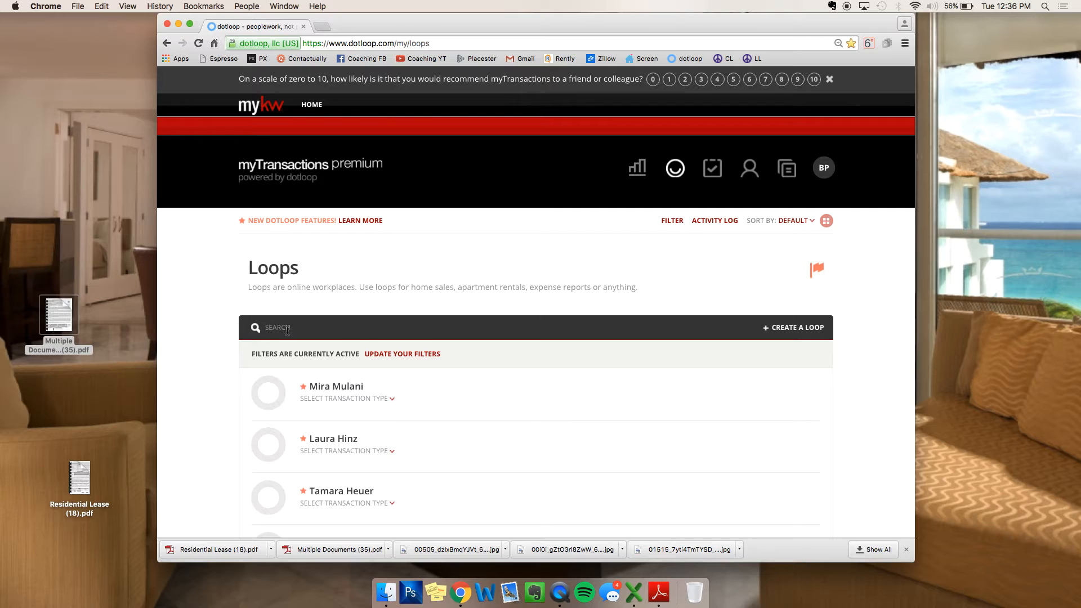
# Step: Open mykw.kw.com in a new browser tab
pyautogui.click(322, 27)
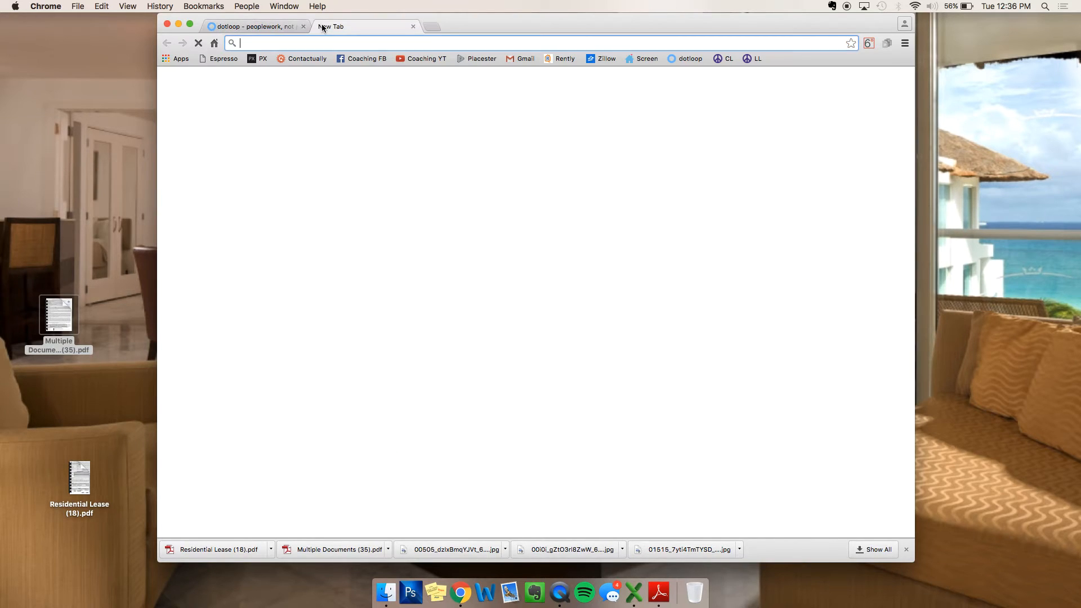
pyautogui.write('MY')
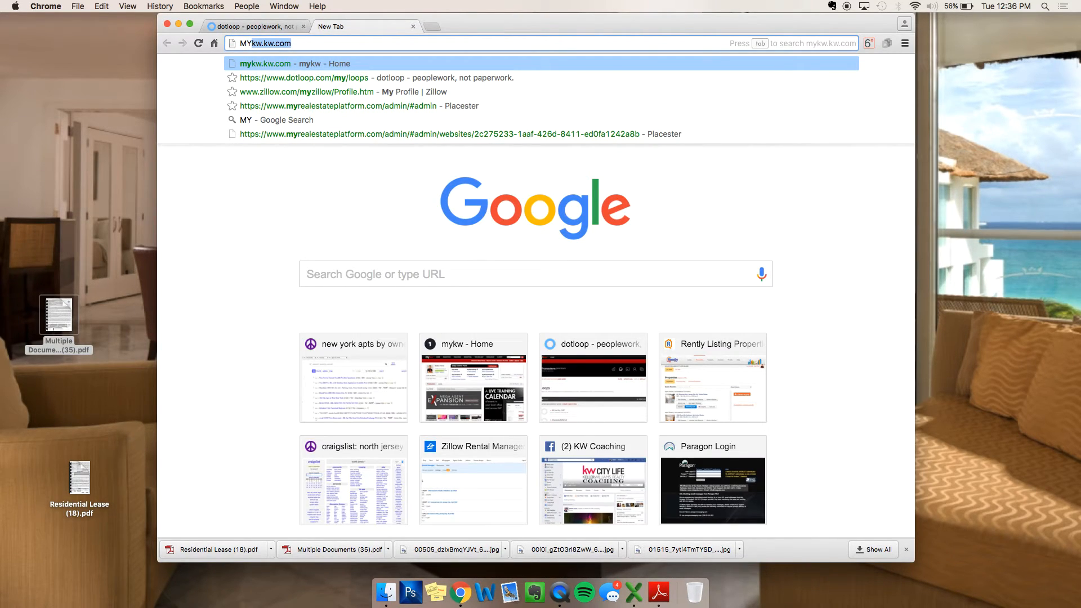
pyautogui.press('Return')
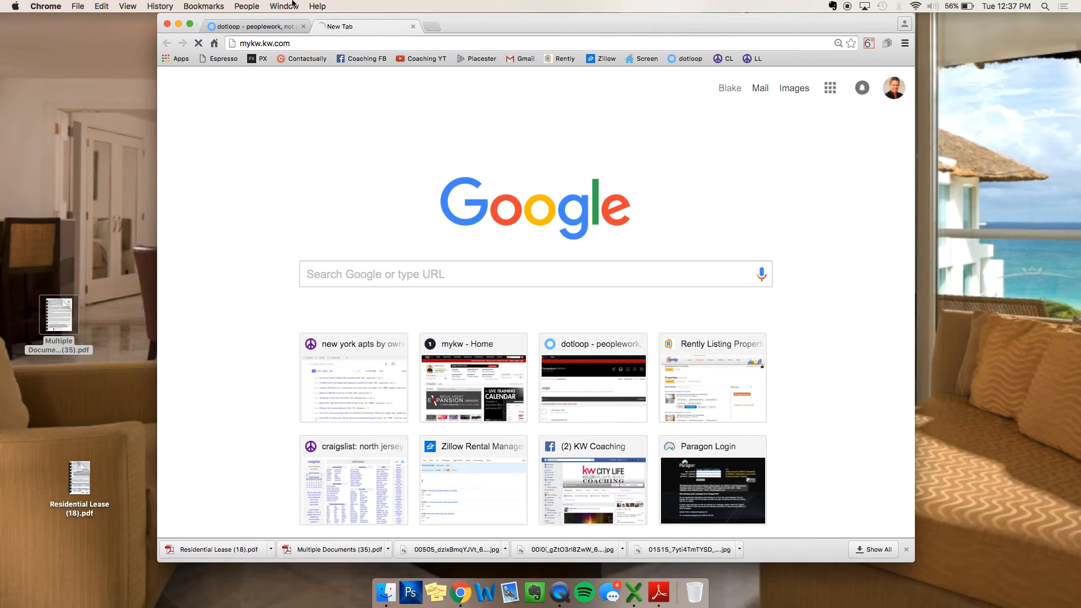
# Step: Close the dotloop tab and bring up the MyKW TECHNOLOGY links
pyautogui.click(241, 28)
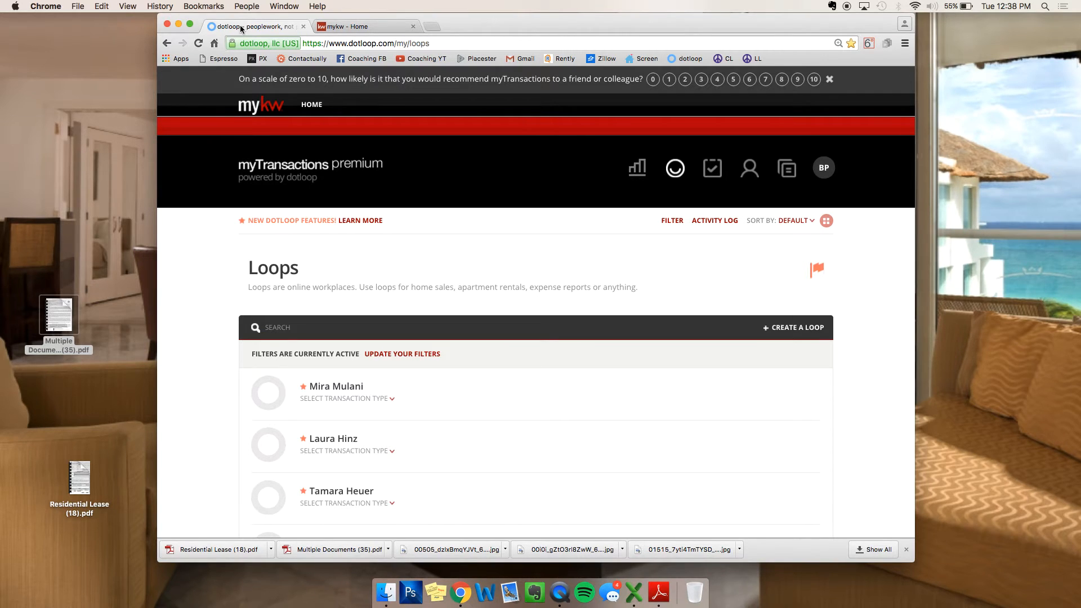
pyautogui.click(303, 27)
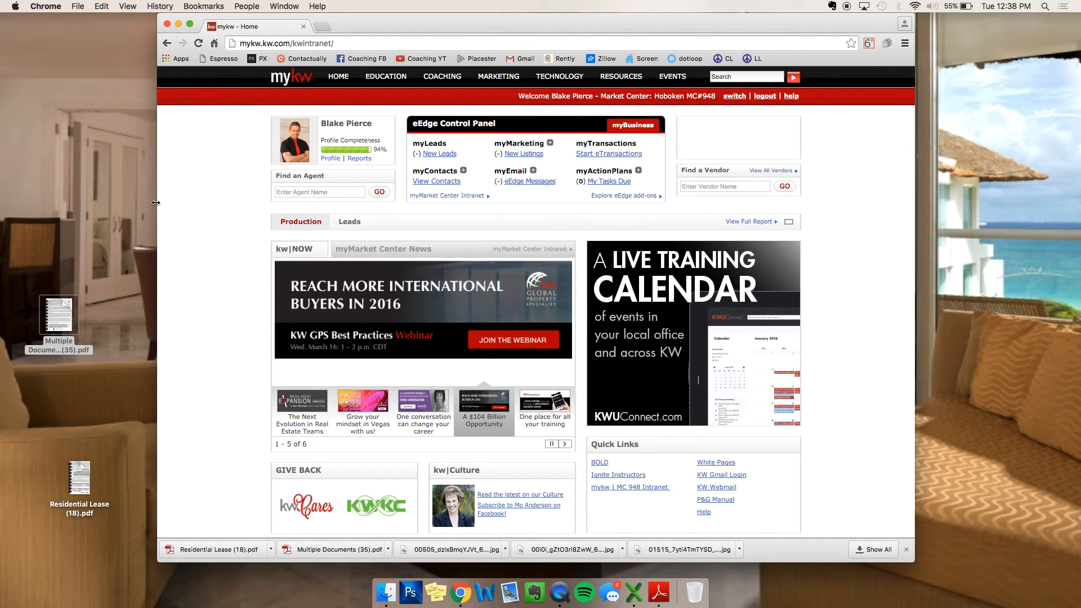
pyautogui.moveTo(558, 82)
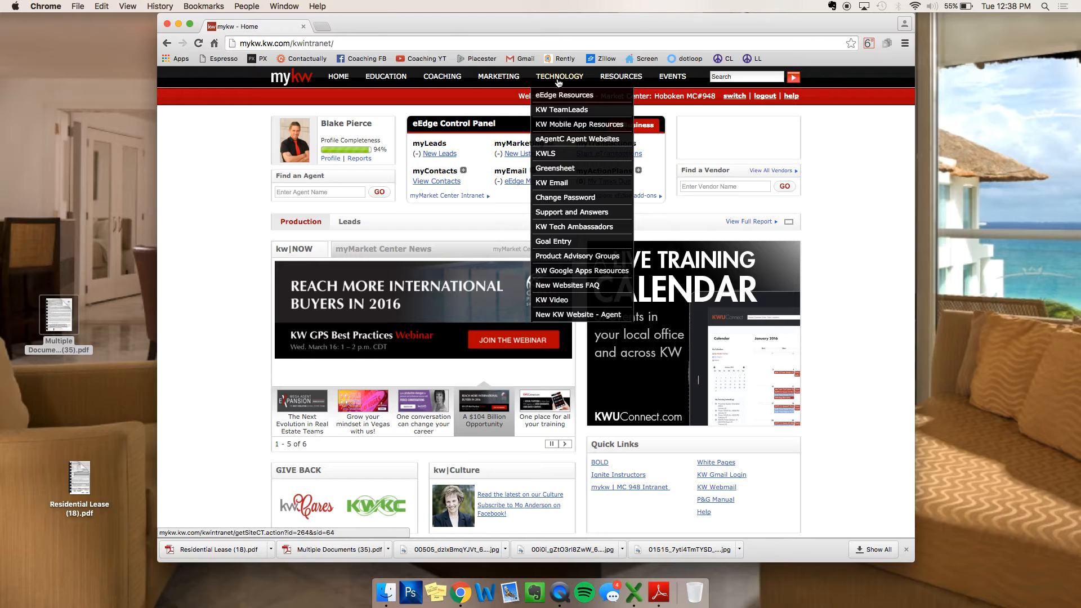
pyautogui.click(554, 169)
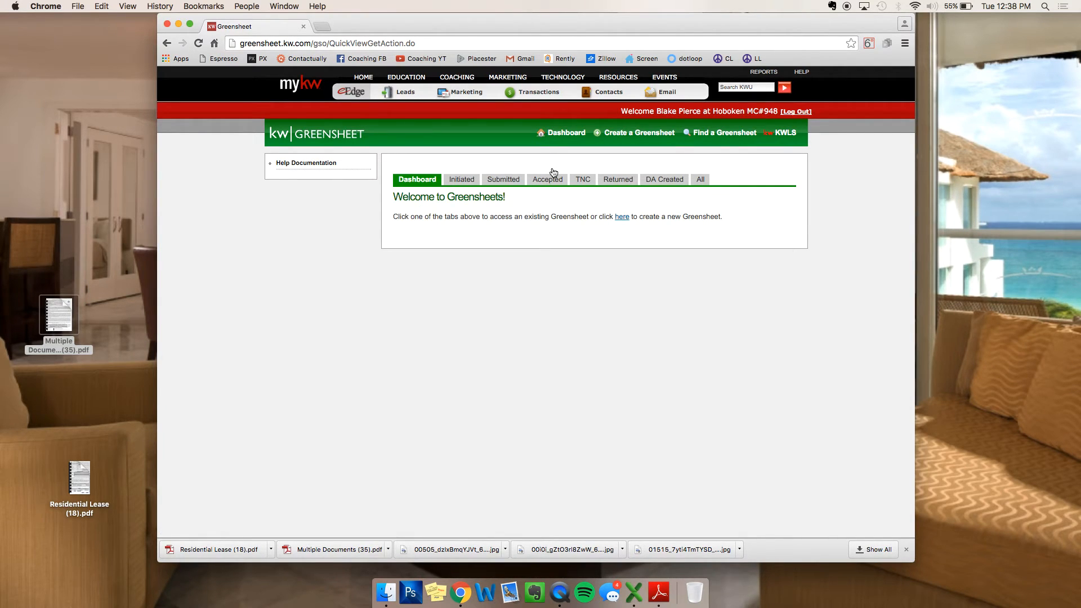
pyautogui.click(469, 181)
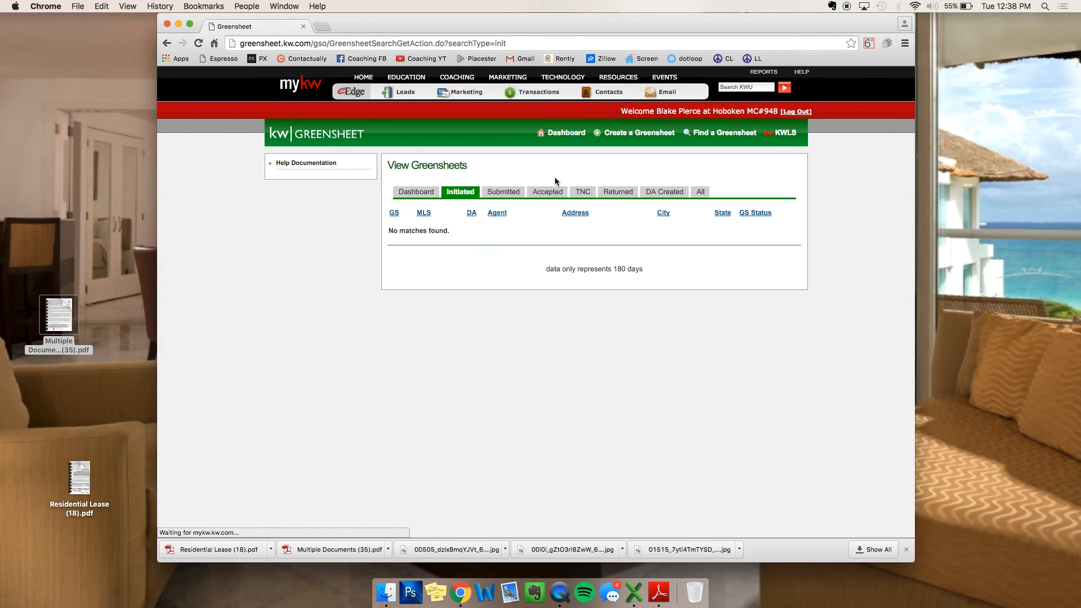
pyautogui.click(546, 194)
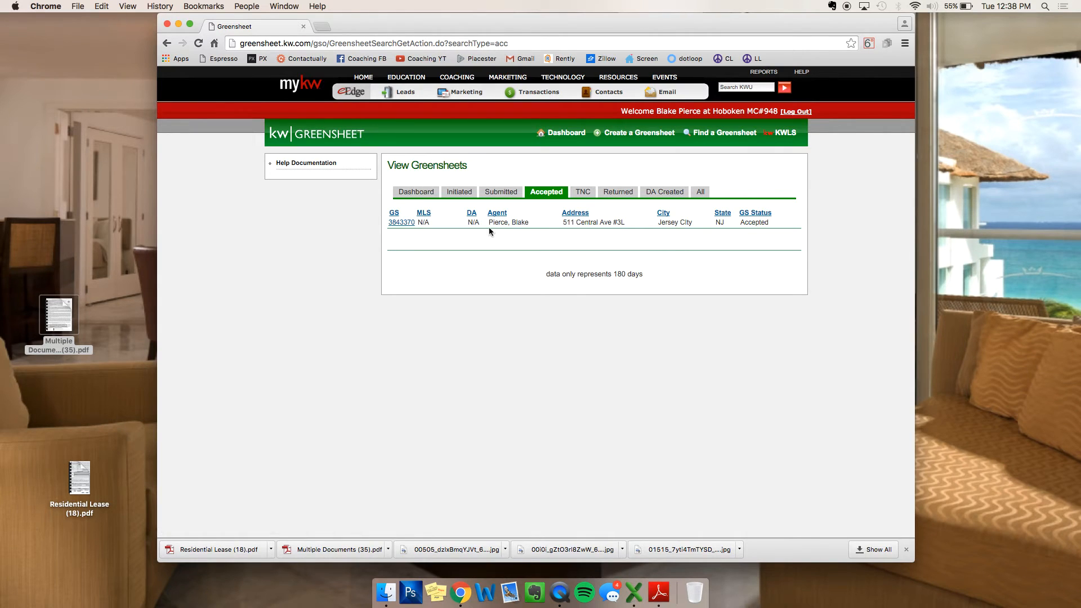
pyautogui.click(414, 193)
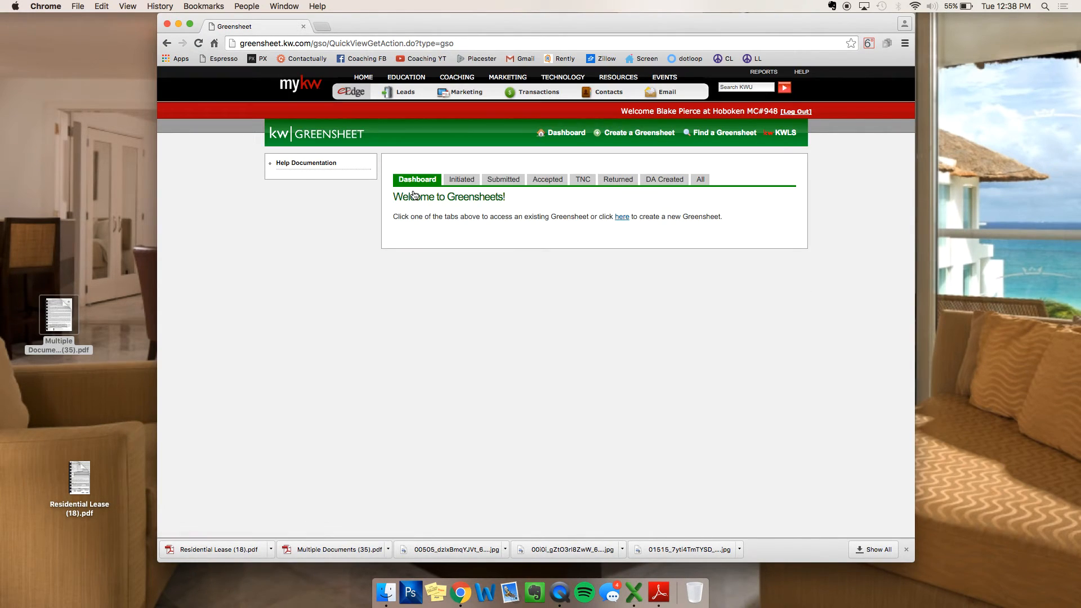
# Step: Create a greensheet, answering 'No, I am not.' for listing agent and 'No, it is not.' for KW listing
pyautogui.click(638, 135)
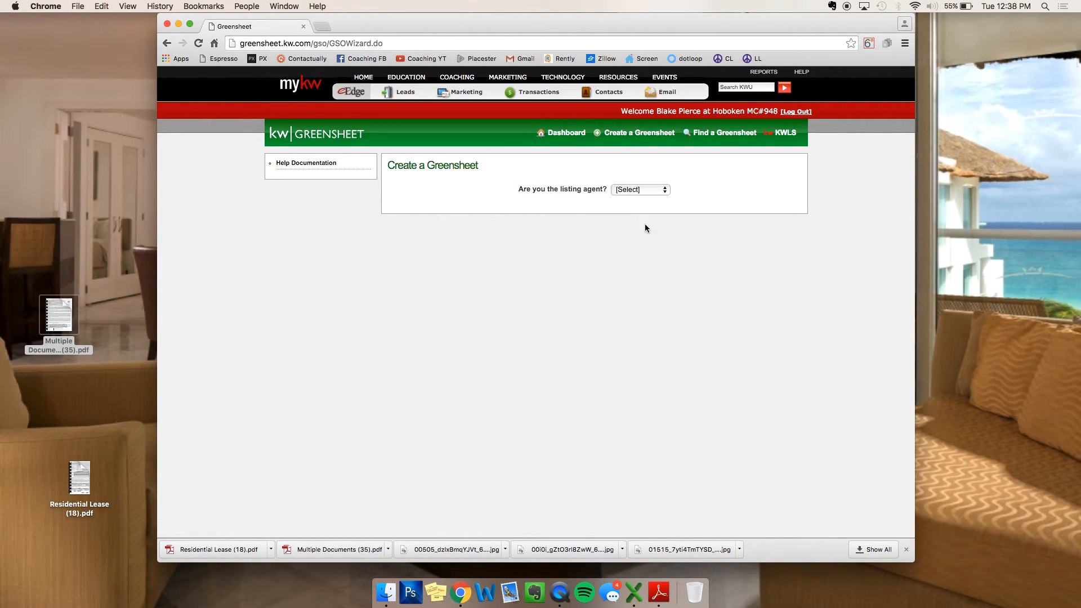
pyautogui.click(624, 191)
pyautogui.click(625, 209)
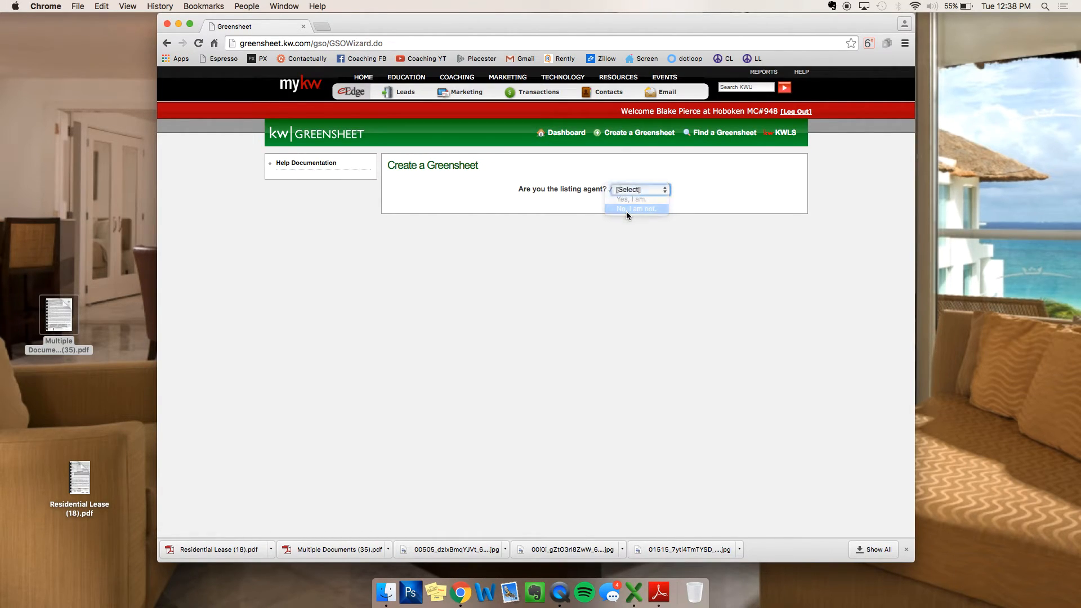
pyautogui.click(626, 216)
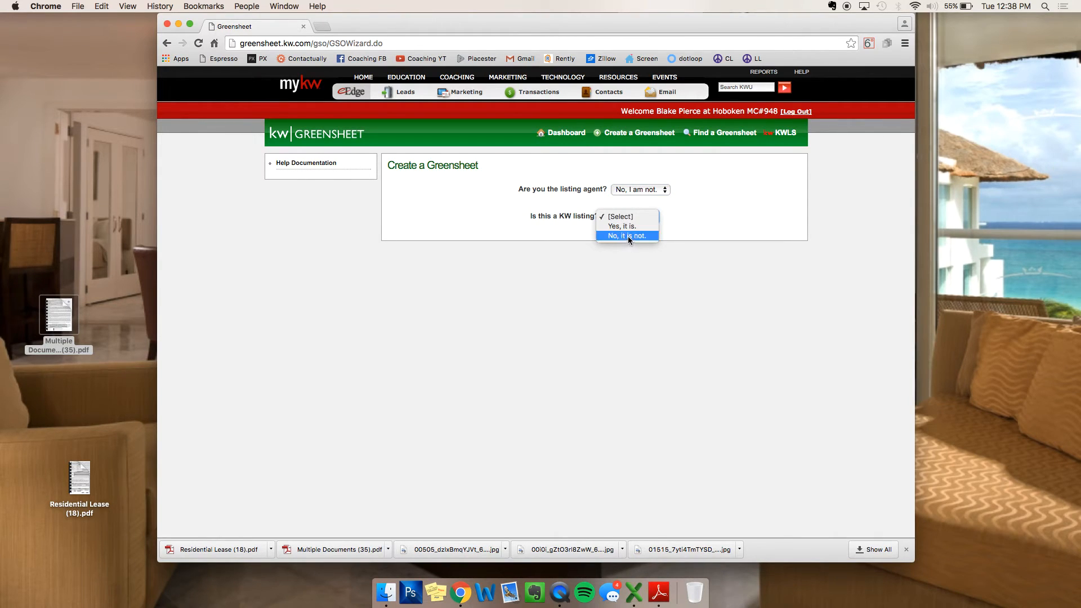
pyautogui.click(627, 235)
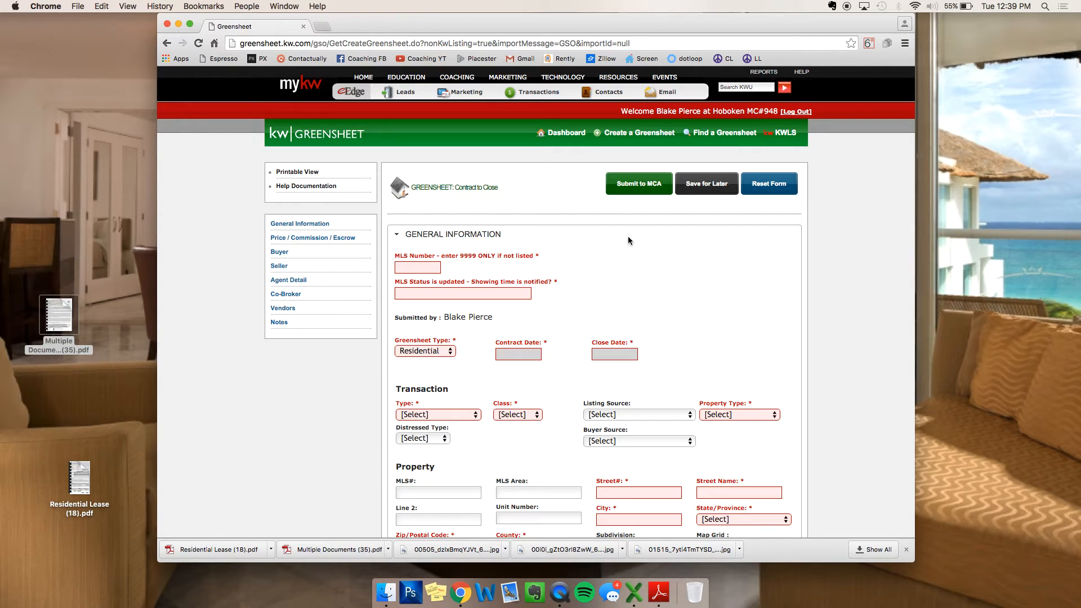
# Step: Enter MLS Number 9999 and MLS Status YES
pyautogui.click(424, 267)
pyautogui.write('9999')
pyautogui.click(464, 292)
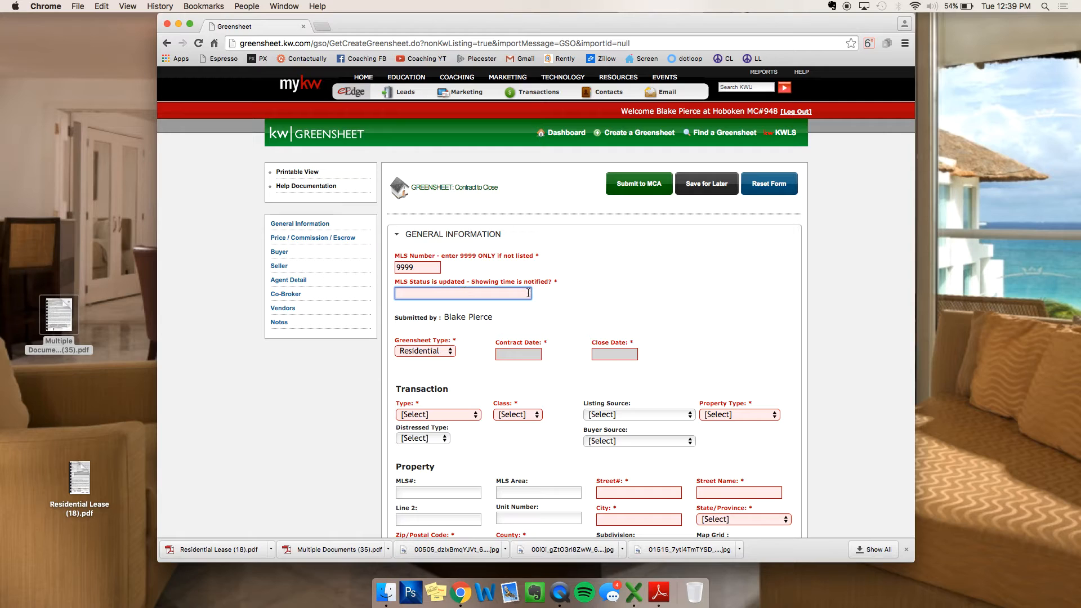
pyautogui.write('YES')
# Step: Keep Residential type and set contract date 03/15/2016 and close date 03/31/2016
pyautogui.scroll(-3, 578, 257)
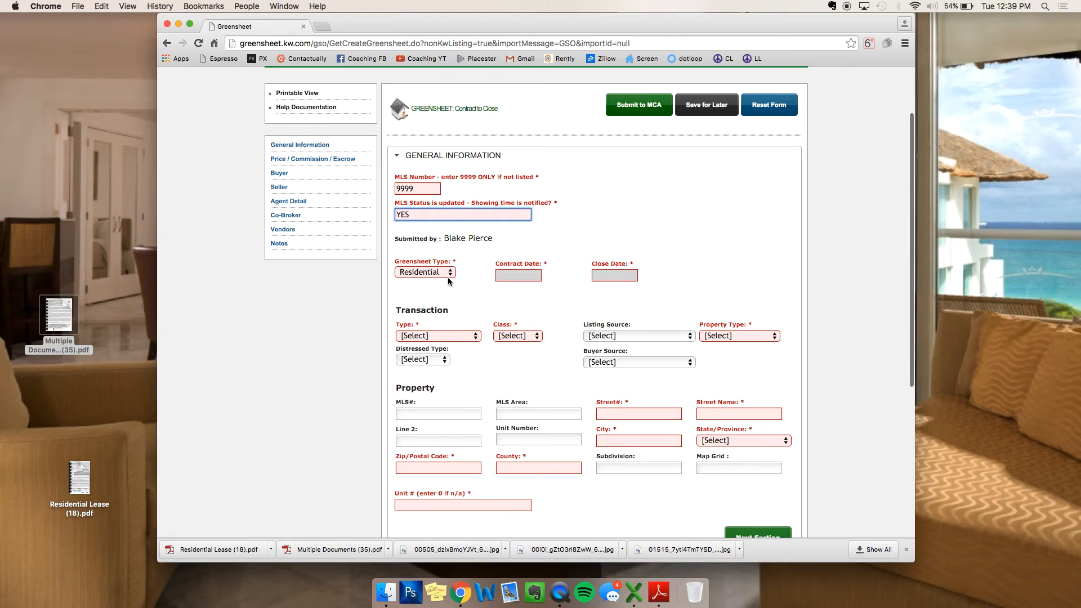
pyautogui.click(444, 274)
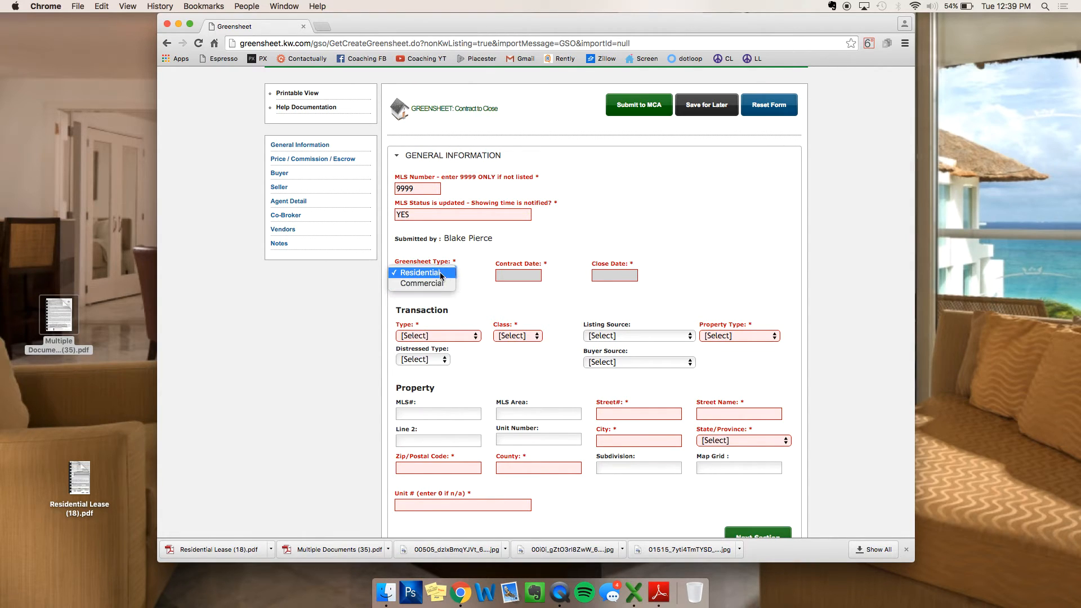
pyautogui.click(441, 274)
pyautogui.click(516, 271)
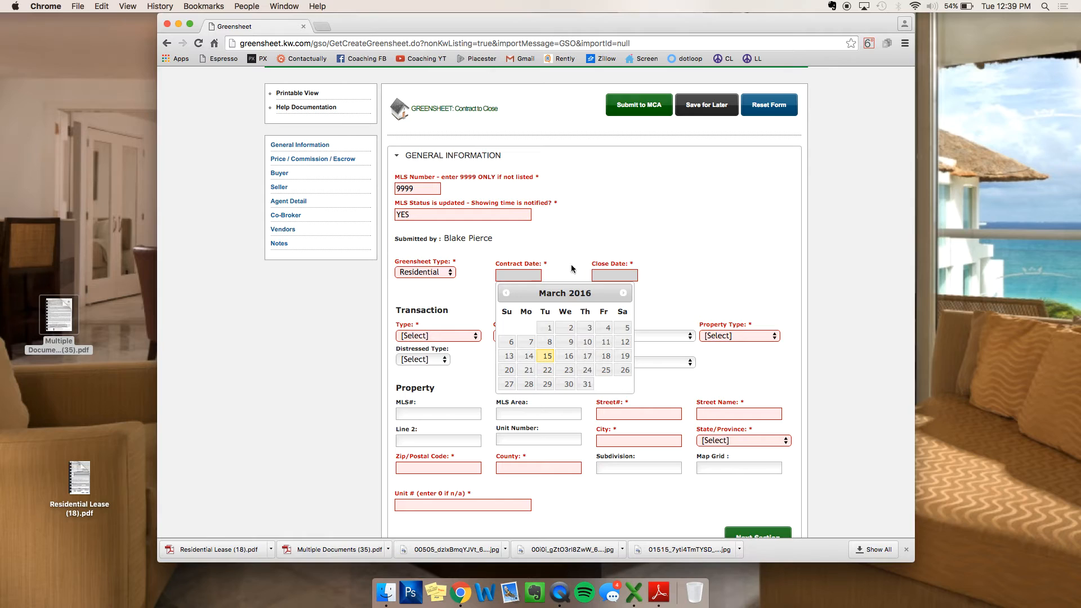
pyautogui.click(547, 355)
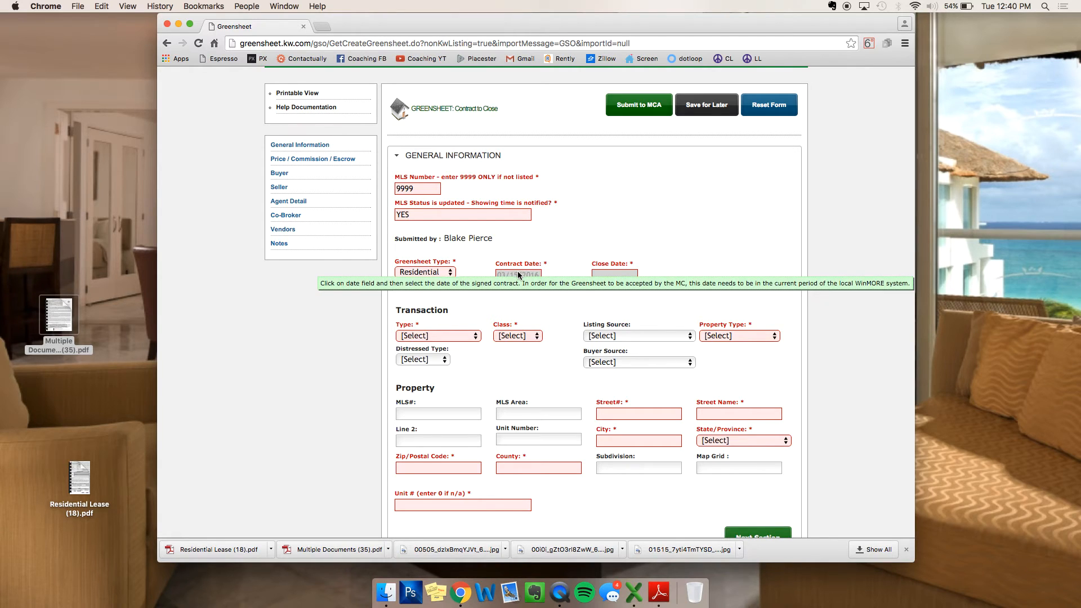
pyautogui.click(617, 275)
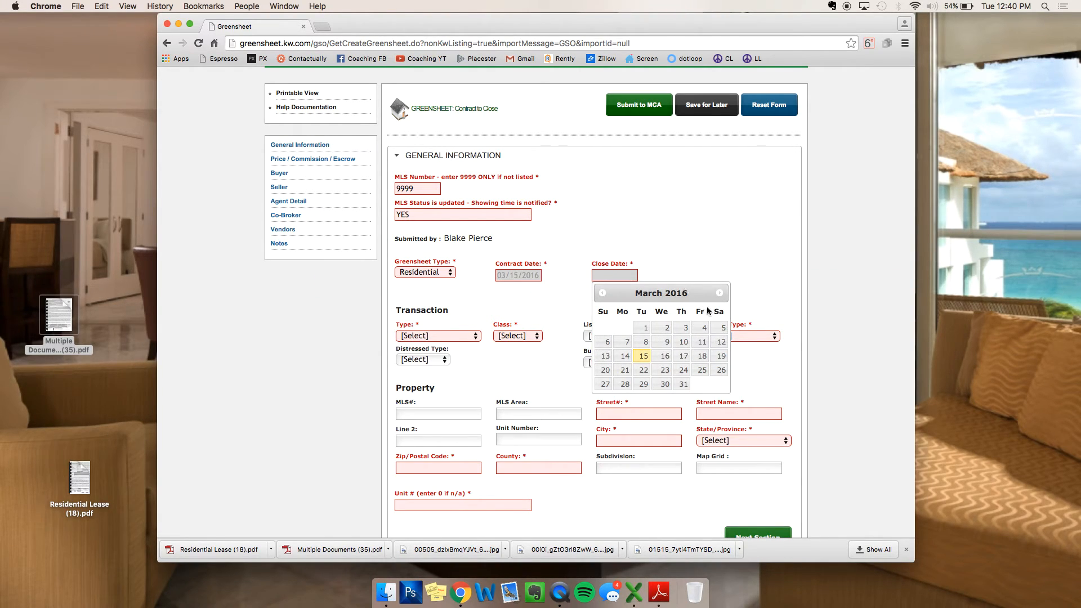
pyautogui.click(684, 384)
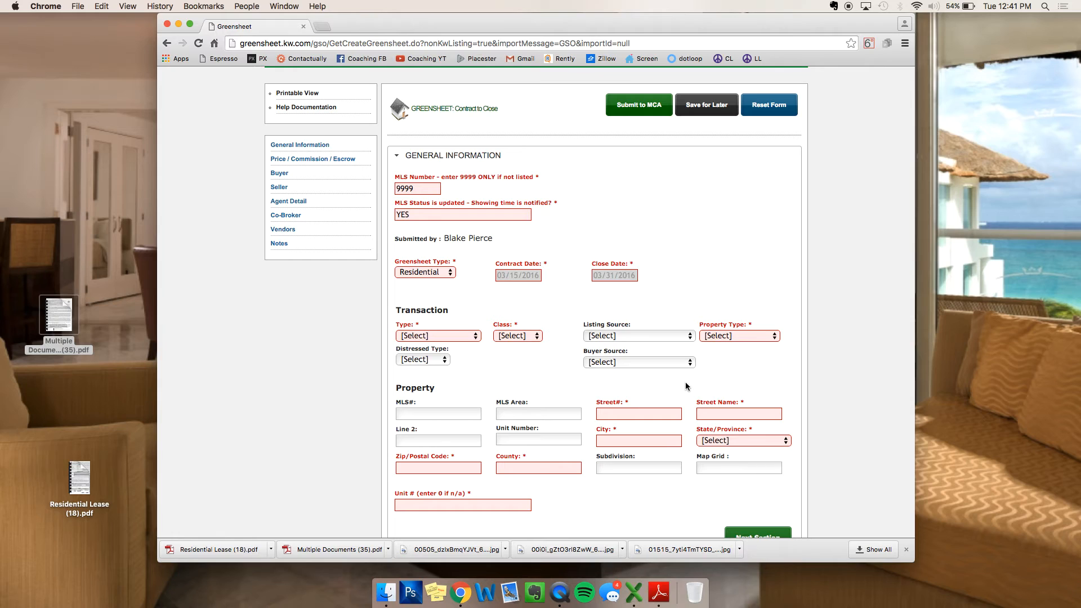
# Step: Set the transaction type to Both Listing & Sale
pyautogui.scroll(-3, 563, 264)
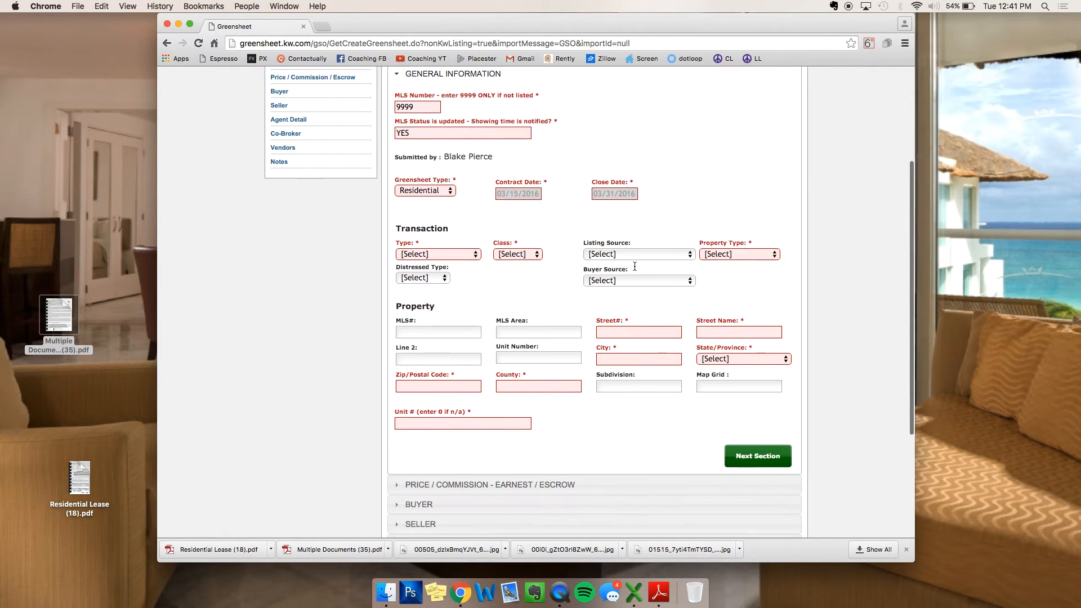
pyautogui.click(458, 255)
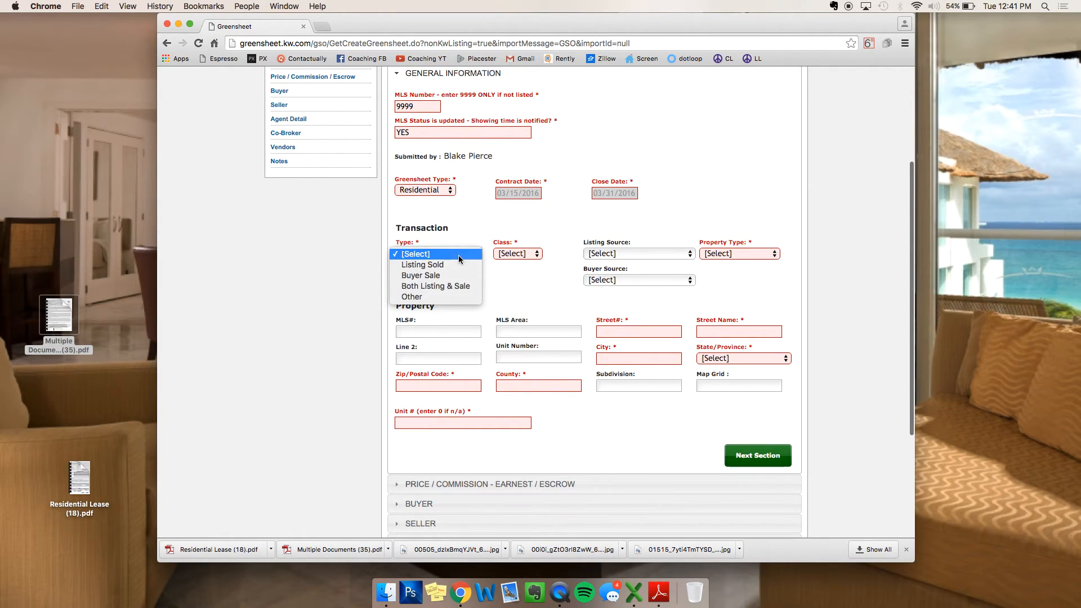
pyautogui.click(441, 285)
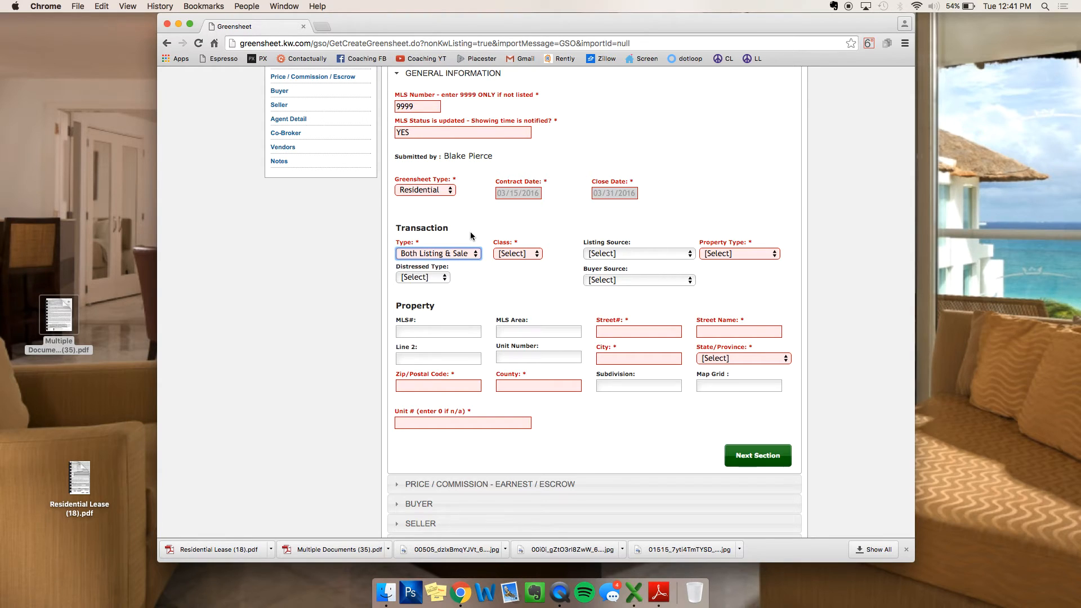
pyautogui.click(452, 252)
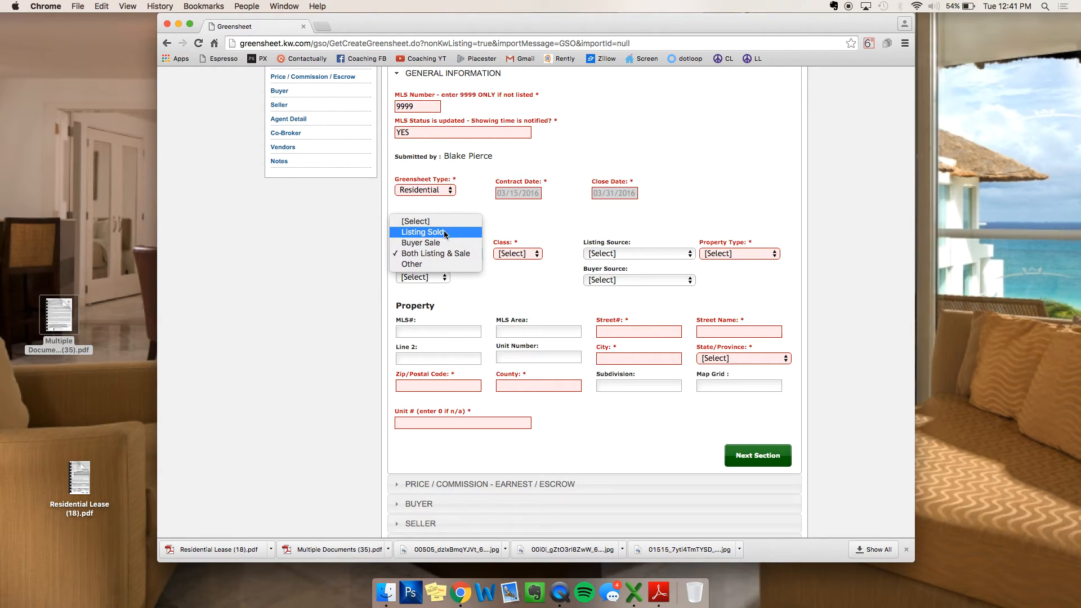
pyautogui.click(436, 232)
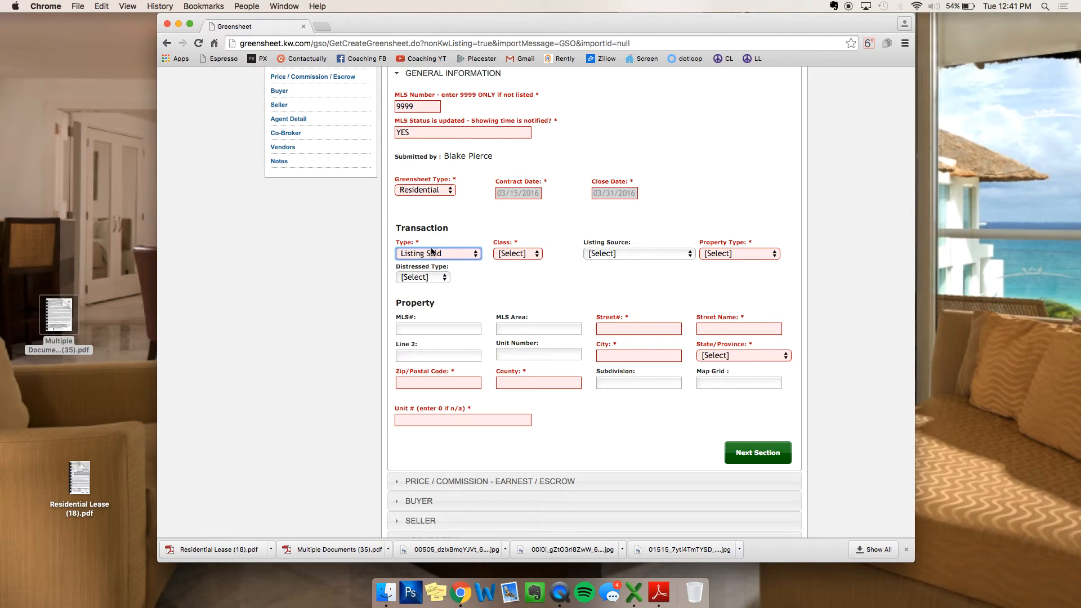
pyautogui.click(434, 253)
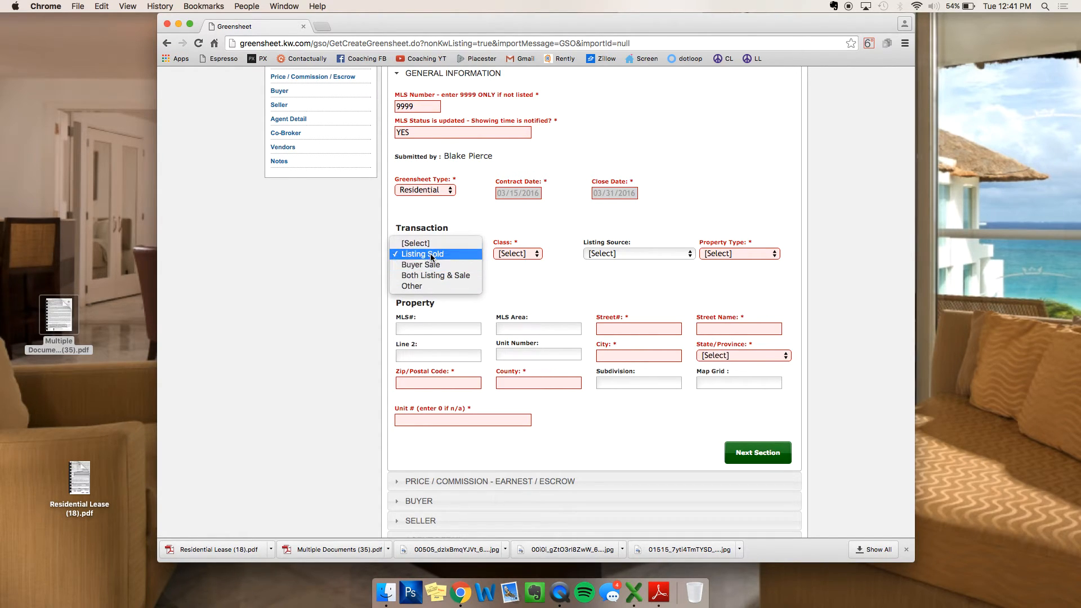
pyautogui.click(430, 276)
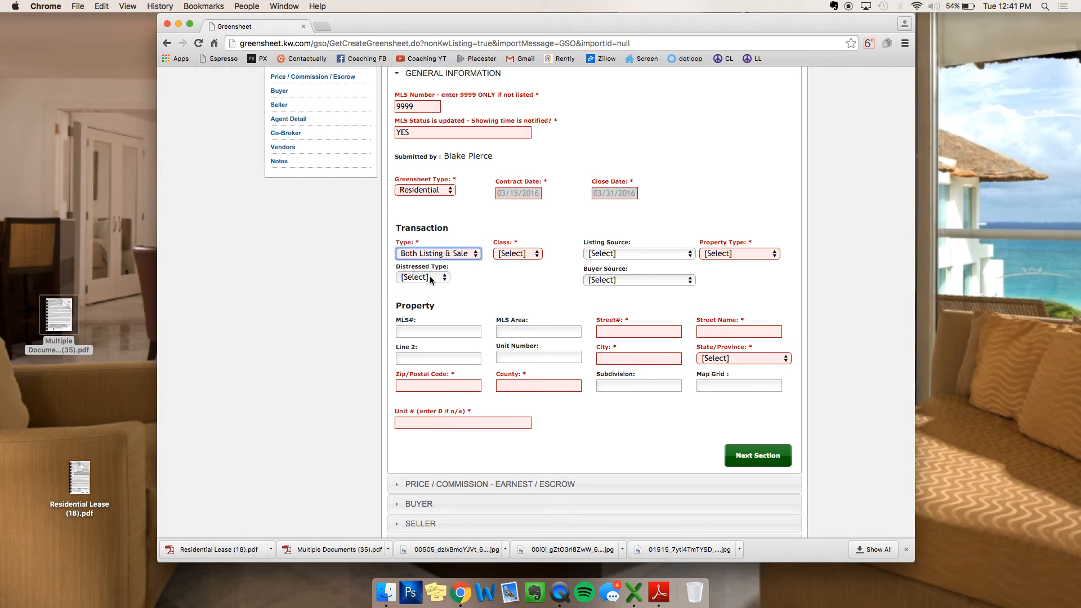
# Step: Set the class to Property and the property type to (F) Farm & Ranch
pyautogui.click(519, 254)
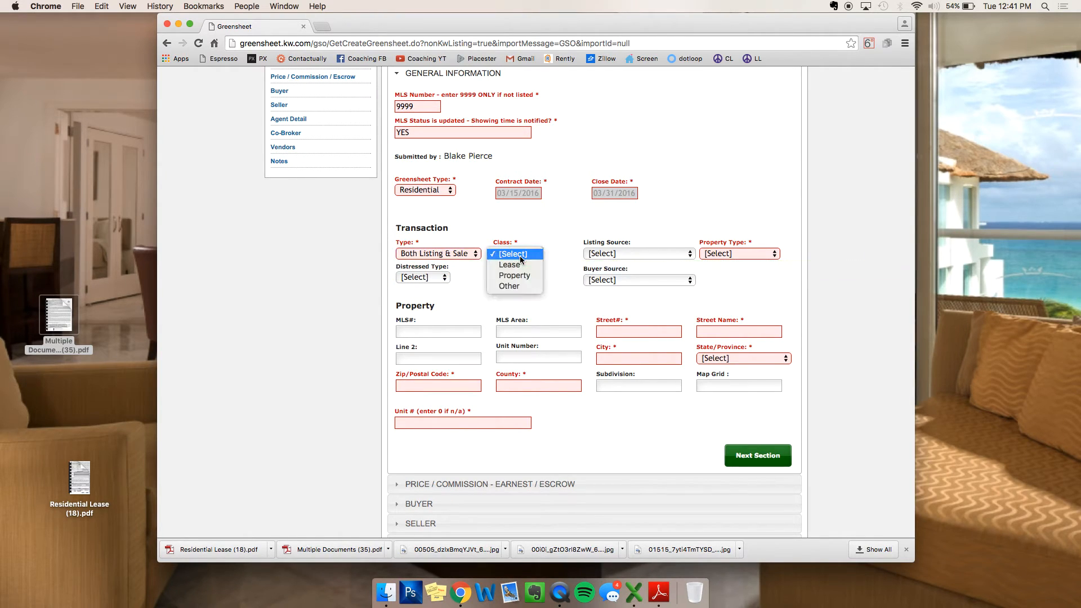
pyautogui.click(515, 274)
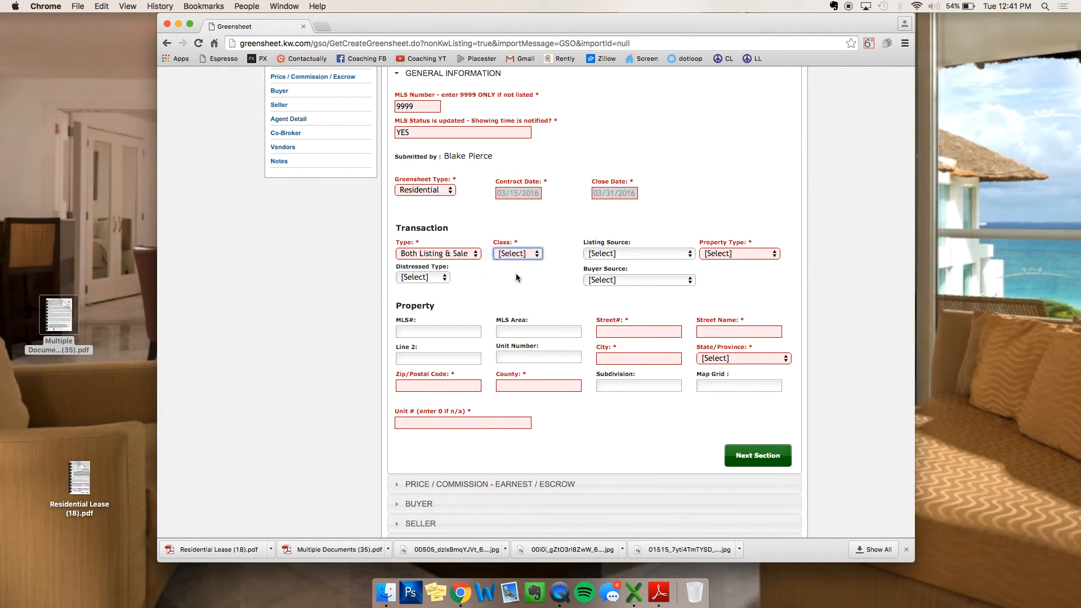
pyautogui.click(520, 254)
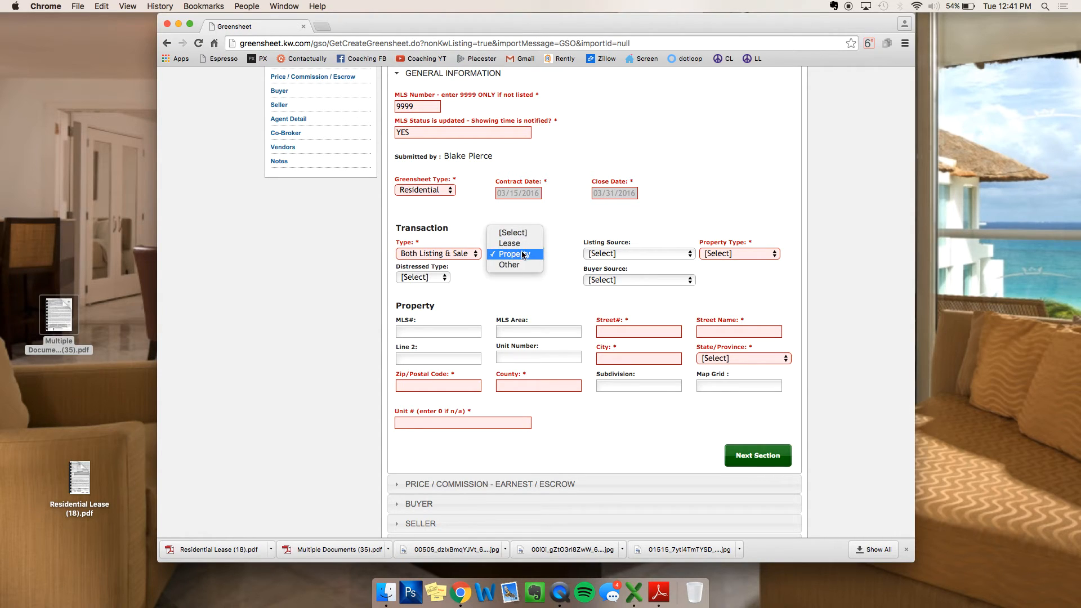
pyautogui.click(521, 254)
pyautogui.click(725, 250)
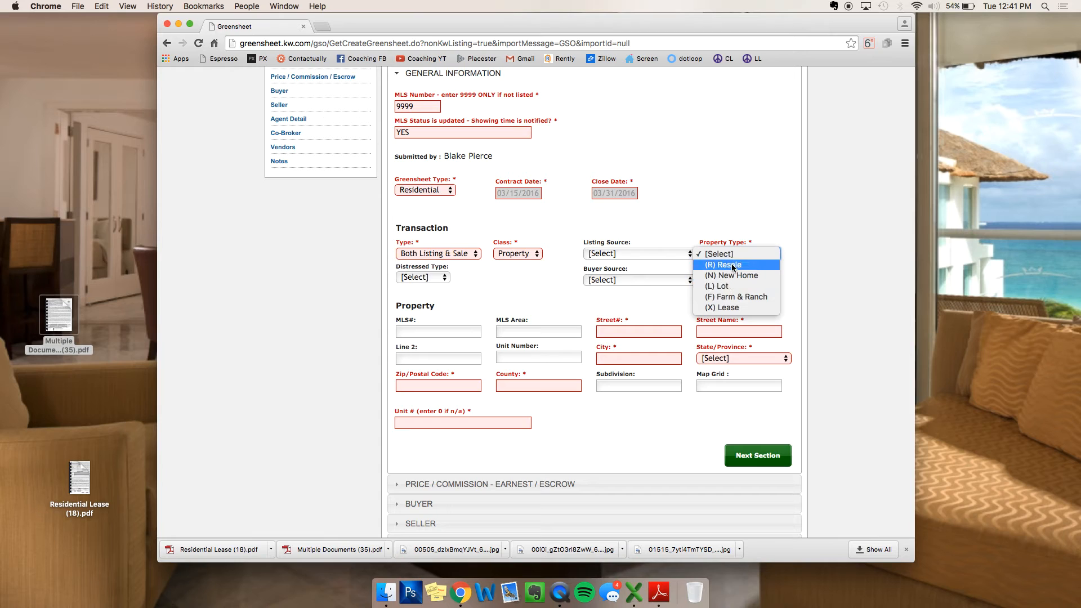
pyautogui.click(731, 264)
pyautogui.click(722, 252)
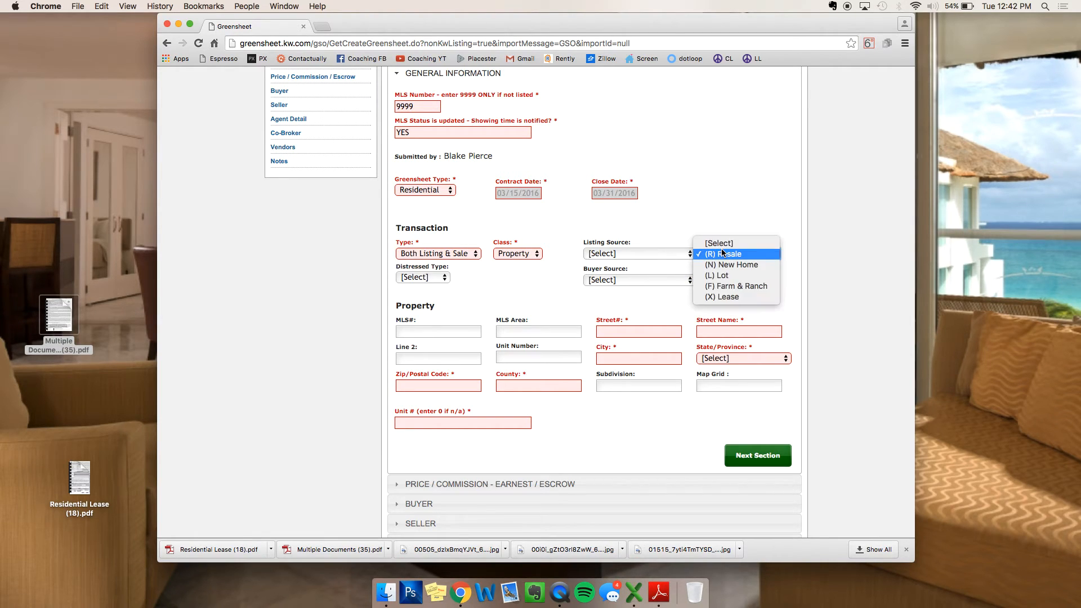
pyautogui.click(727, 286)
# Step: Enter street number 124, street name SAMPL;E and city HOBOKEN
pyautogui.scroll(-2, 519, 306)
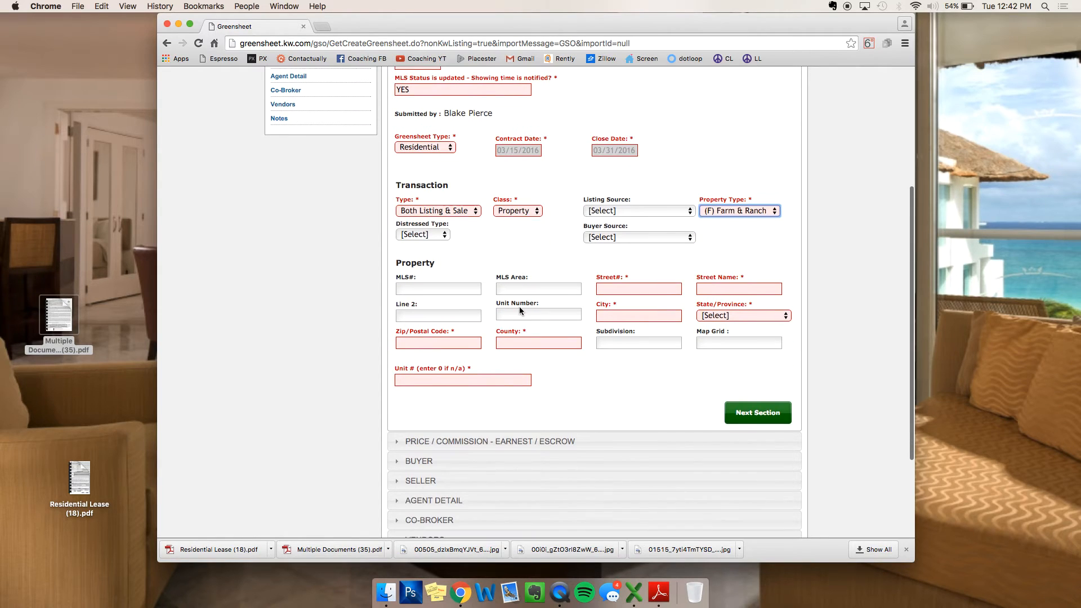
pyautogui.click(637, 287)
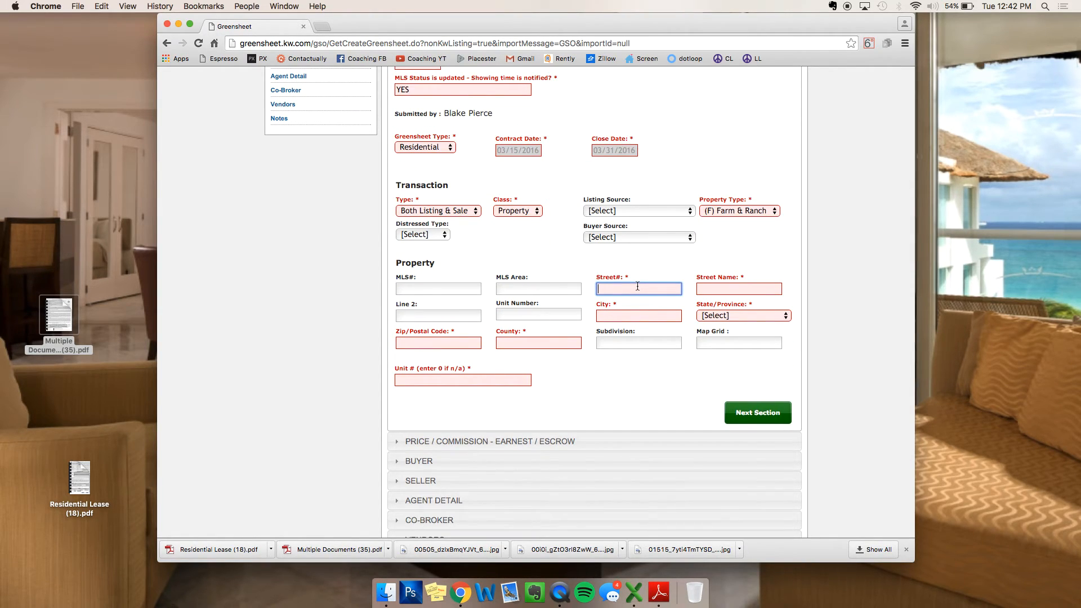
pyautogui.write('124')
pyautogui.press('Tab')
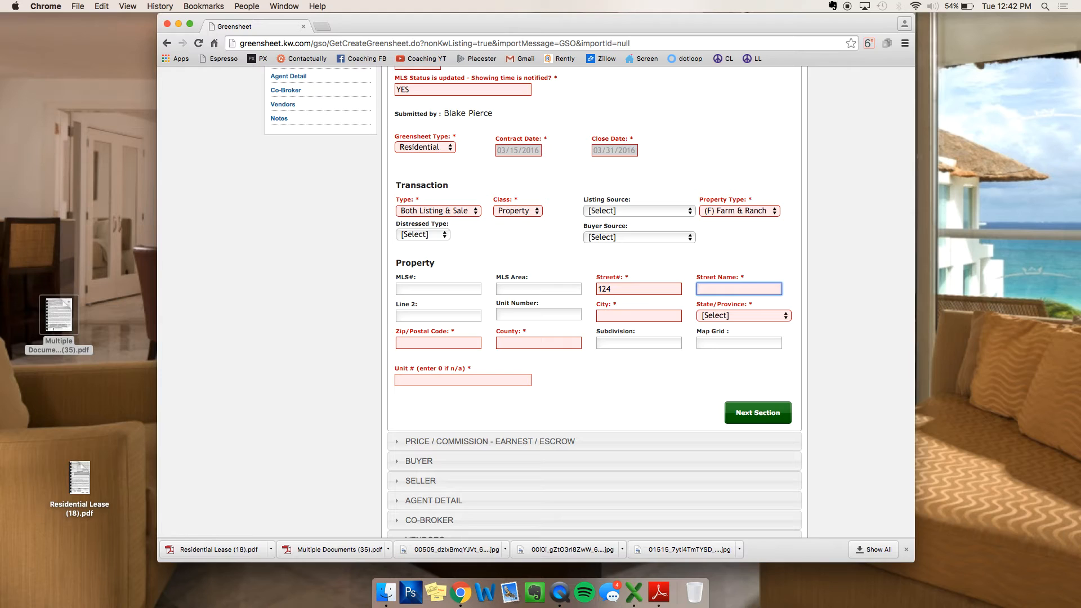
pyautogui.write('SAMPL;E')
pyautogui.press('Tab')
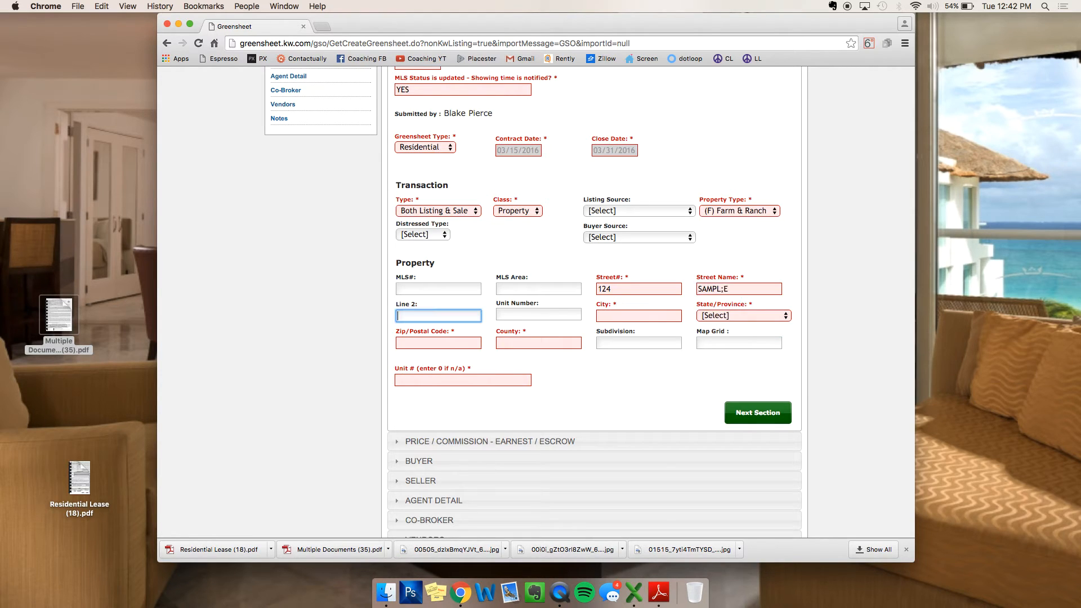
pyautogui.press('Tab')
pyautogui.press('Tab')
pyautogui.write('HO')
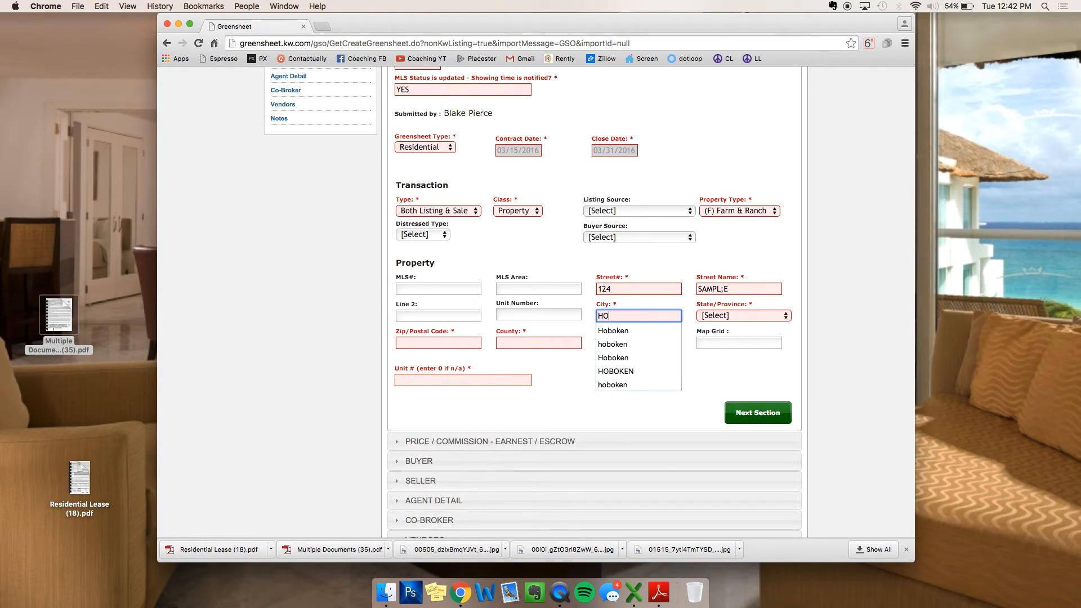
pyautogui.write('BO')
pyautogui.write('EN')
pyautogui.press('Tab')
# Step: Choose New Jersey as the state and enter ZIP code 07030
pyautogui.press('n')
pyautogui.press('Down')
pyautogui.press('Down')
pyautogui.press('Down')
pyautogui.press('Down')
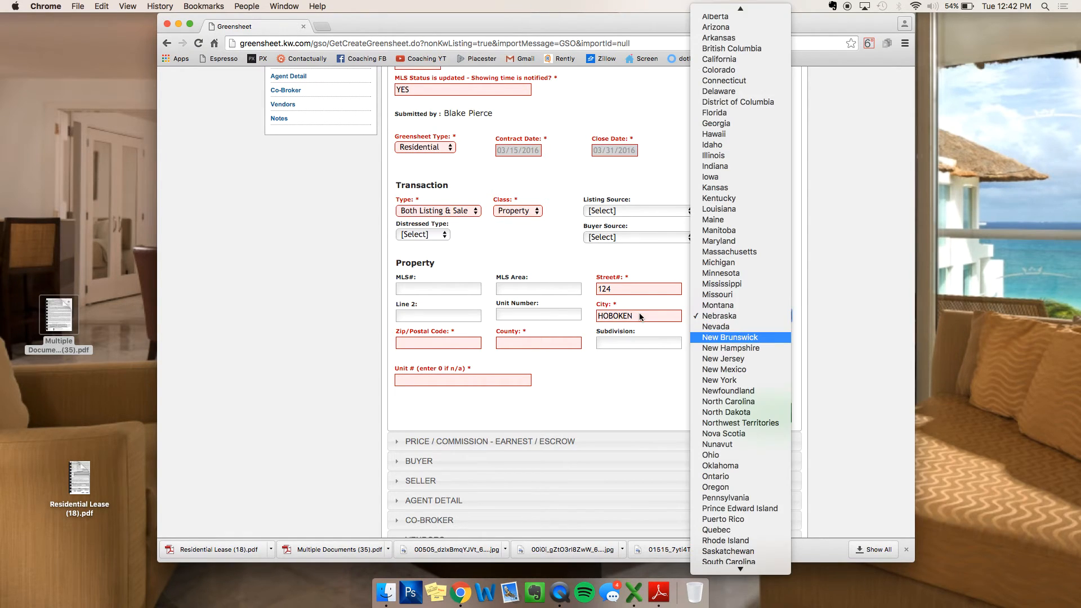
pyautogui.press('Down')
pyautogui.press('Return')
pyautogui.click(453, 344)
pyautogui.write('07030')
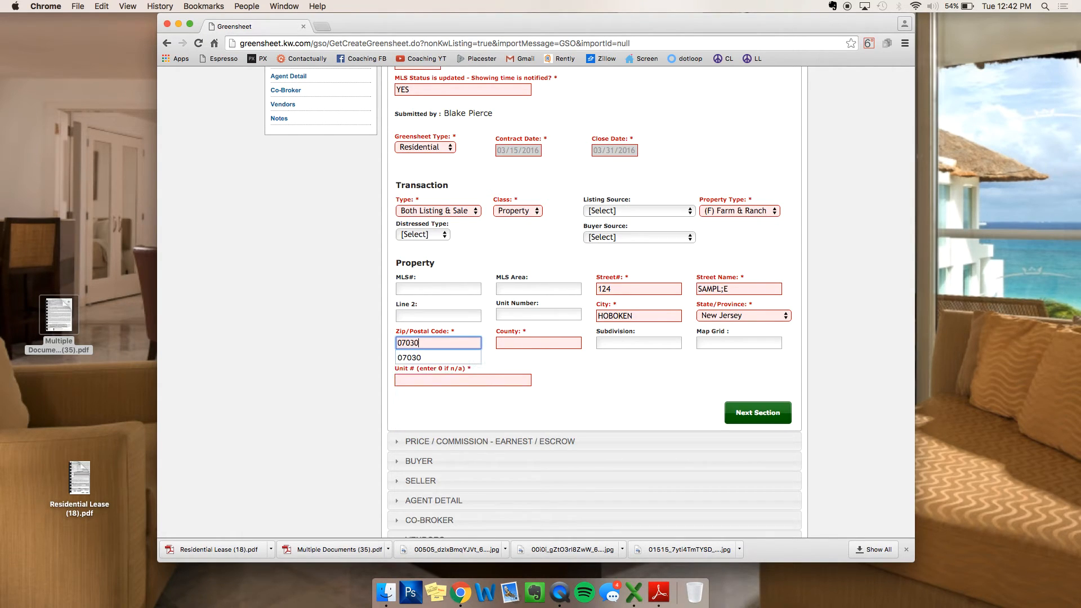
# Step: Enter HUDSON as the county and 0 as the Unit #
pyautogui.click(550, 343)
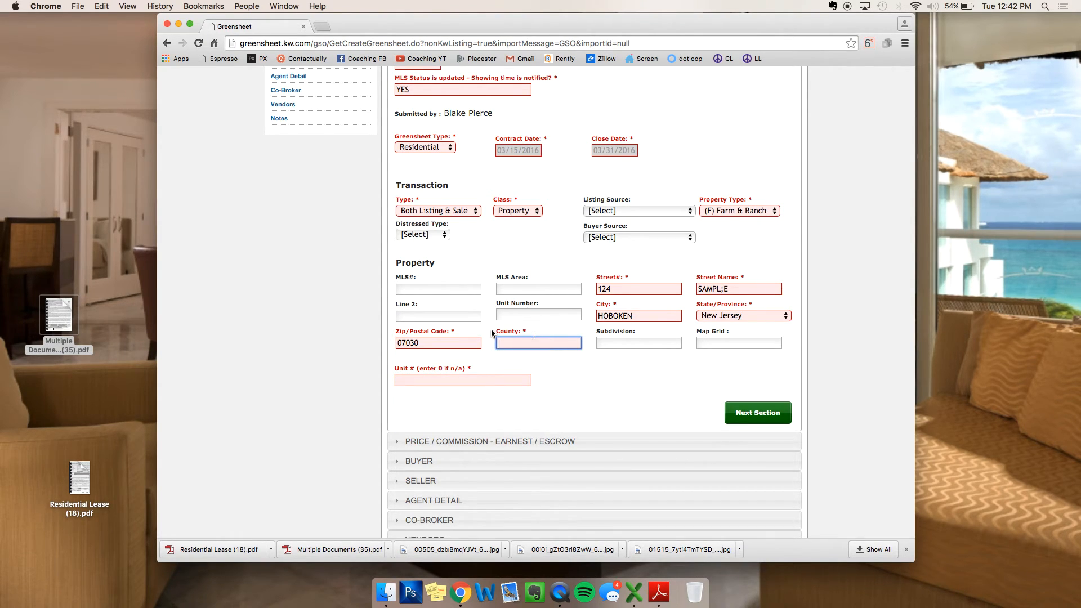
pyautogui.moveTo(494, 331); pyautogui.dragTo(530, 329)
pyautogui.click(527, 342)
pyautogui.write('HUDSON')
pyautogui.click(487, 381)
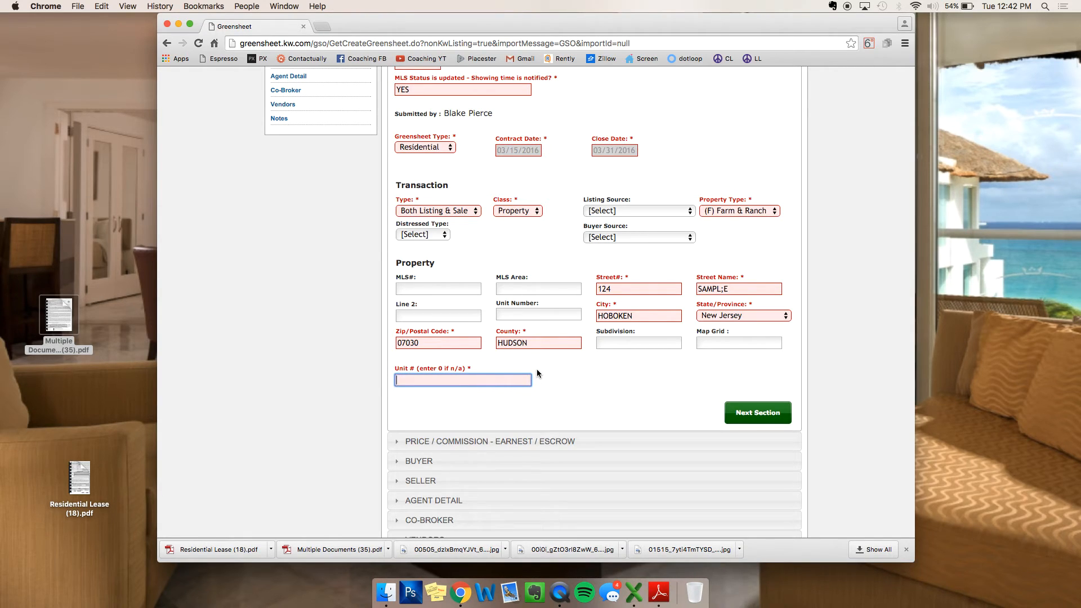
pyautogui.write('0')
pyautogui.press('Tab')
pyautogui.scroll(-6, 617, 359)
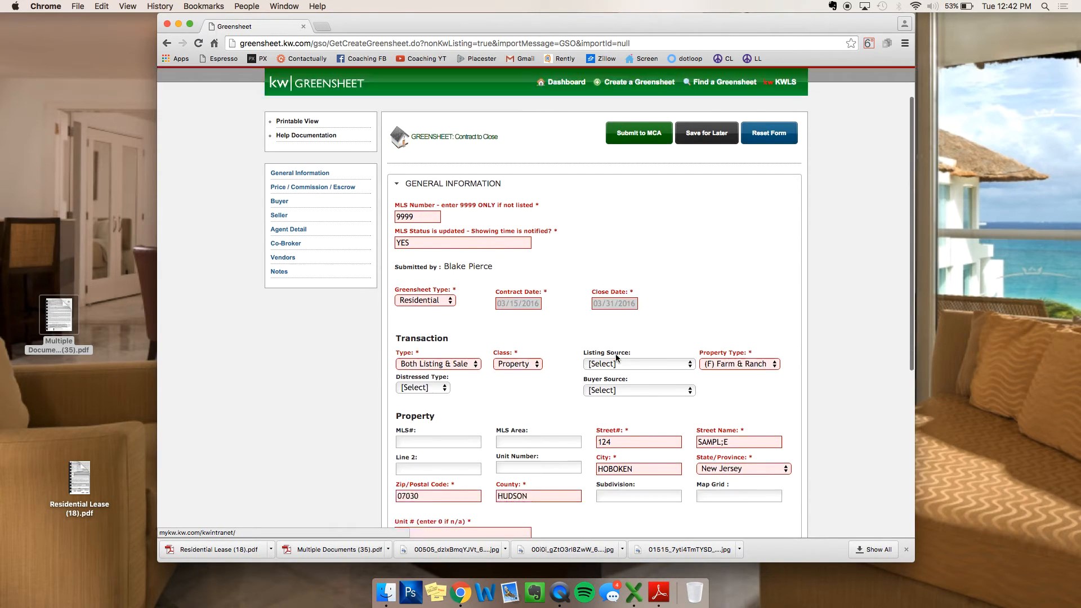
pyautogui.scroll(1, 529, 259)
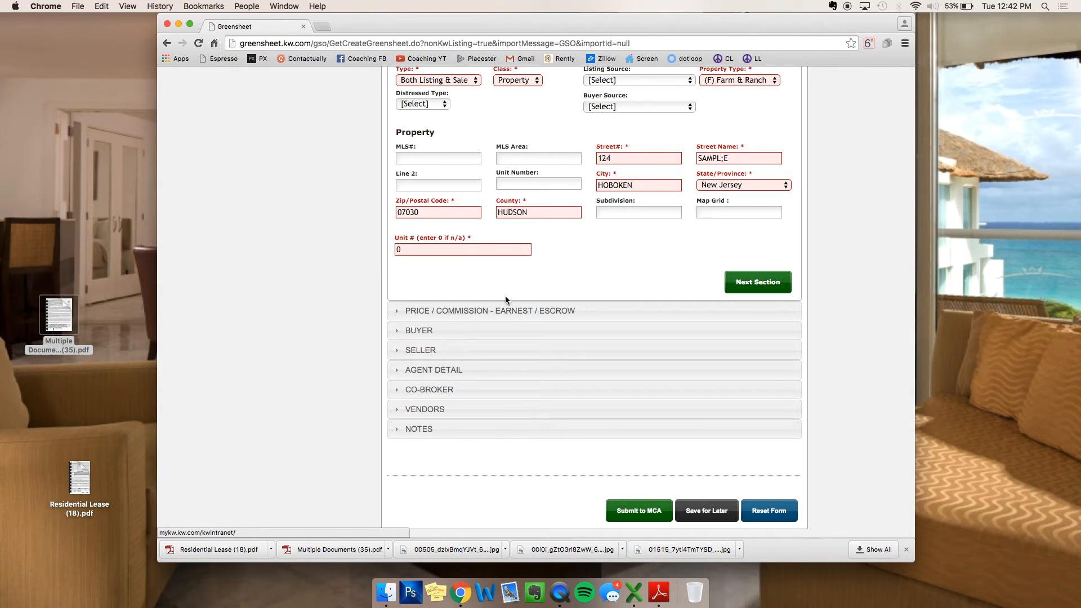
# Step: Open the Price / Commission section and enter a 2000 sale price
pyautogui.click(758, 288)
pyautogui.click(582, 230)
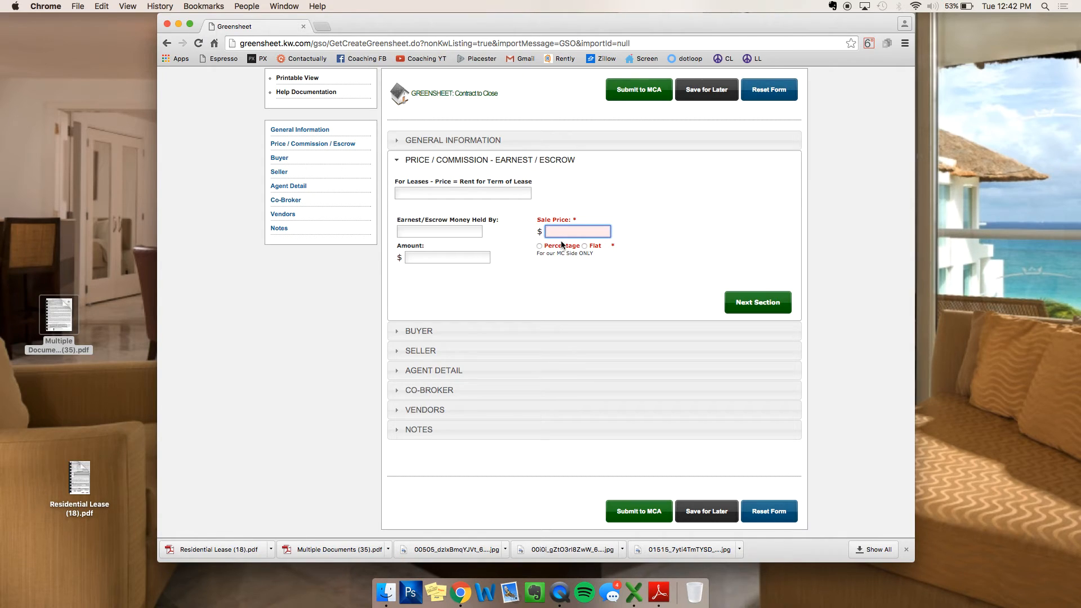
pyautogui.write('1000000')
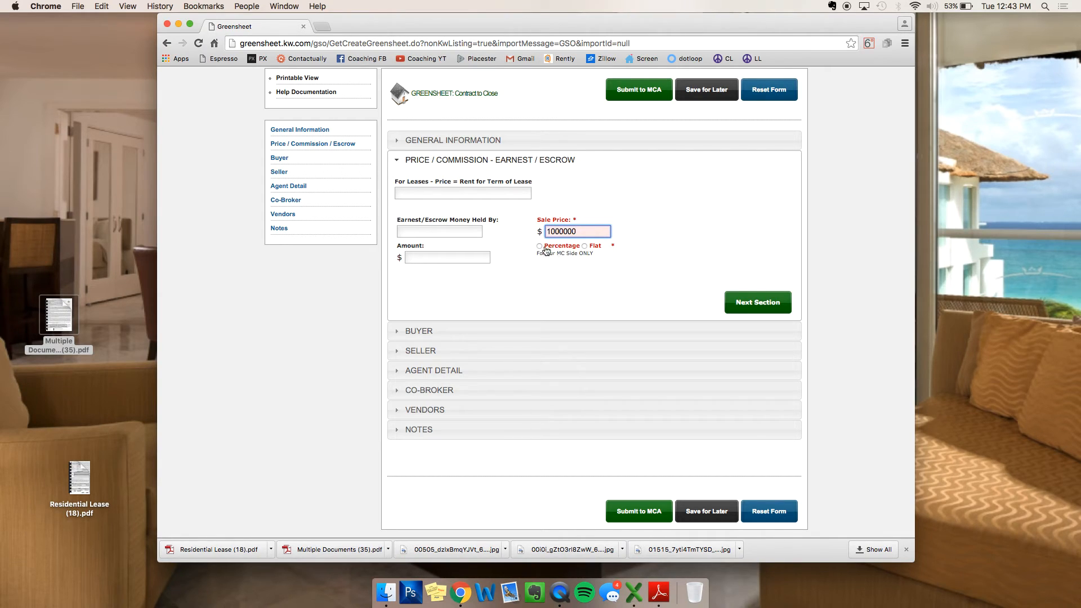
pyautogui.doubleClick(587, 232)
pyautogui.write('2000')
# Step: Choose Flat commissions with 1000 listing and 1000 sale commission
pyautogui.click(588, 248)
pyautogui.click(698, 230)
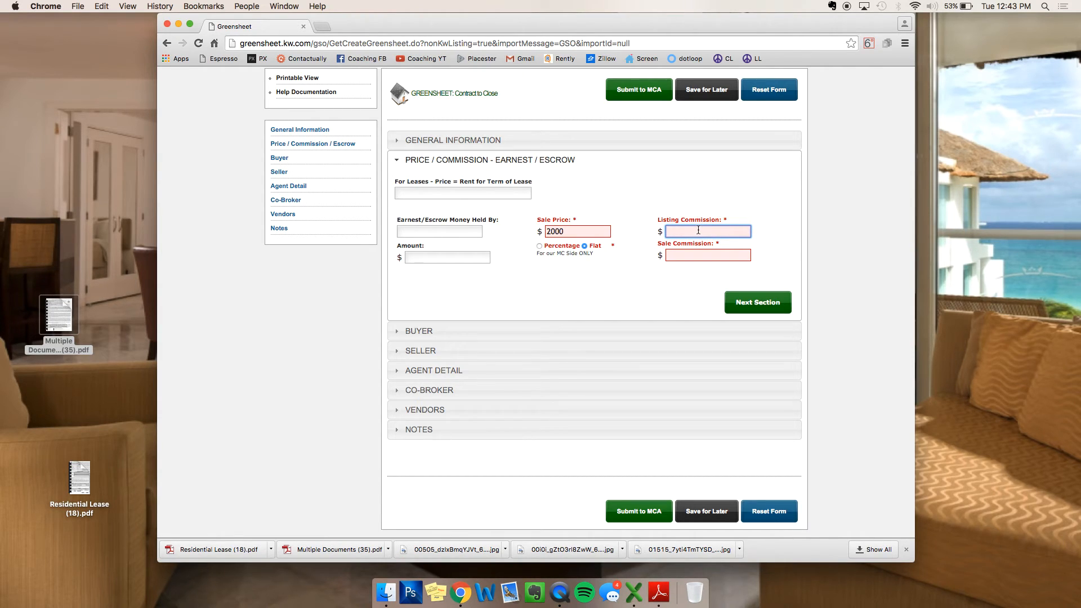
pyautogui.write('1000')
pyautogui.press('Tab')
pyautogui.write('1000')
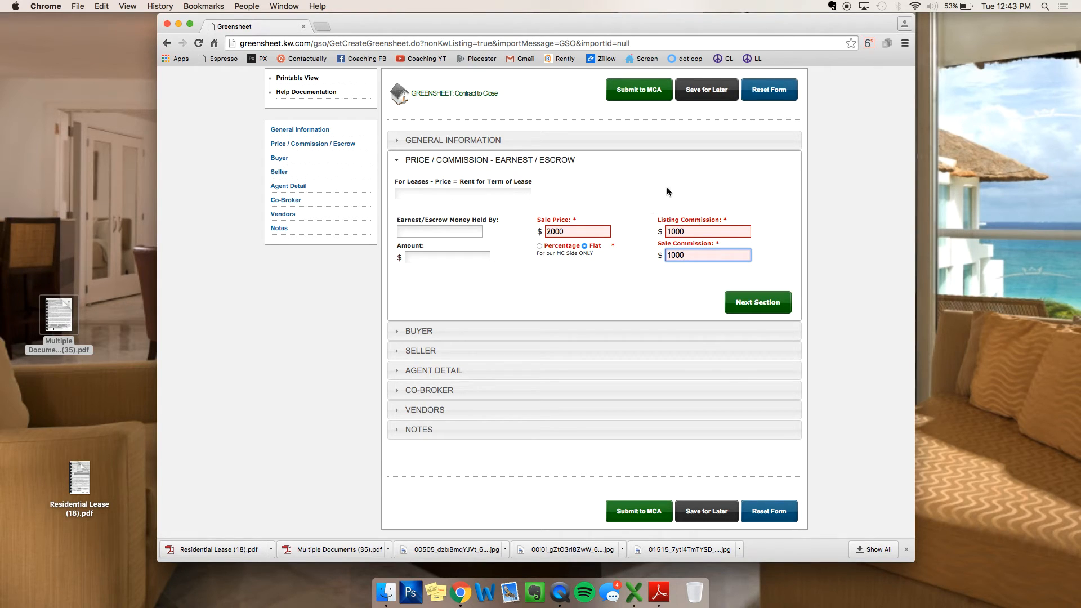
# Step: Switch commissions to Percentage and change the sale price to 1000000
pyautogui.doubleClick(568, 232)
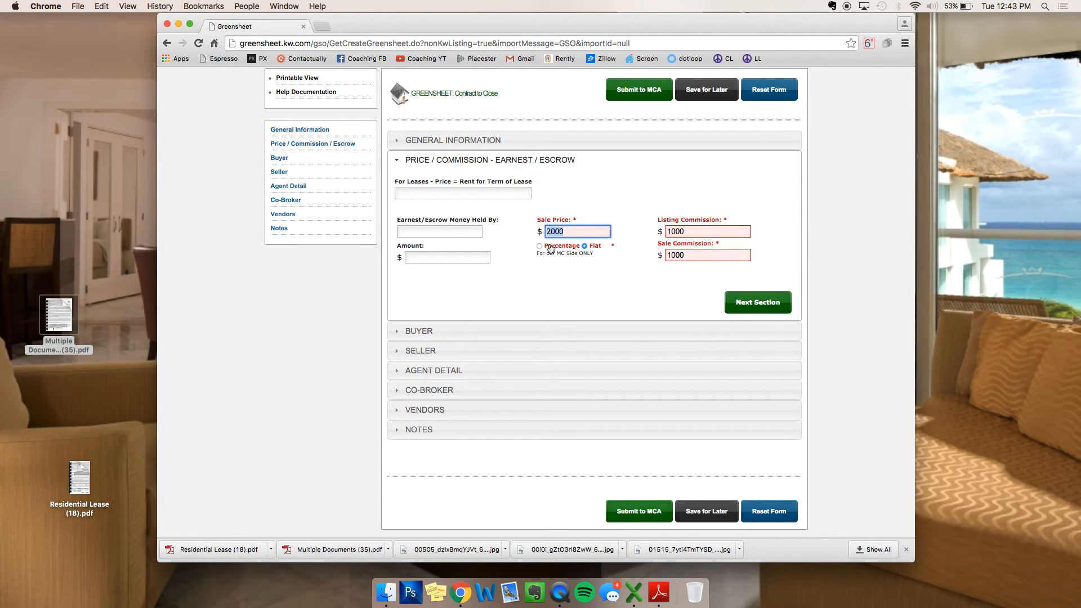
pyautogui.click(539, 246)
pyautogui.moveTo(603, 230); pyautogui.dragTo(509, 234)
pyautogui.write('1000000')
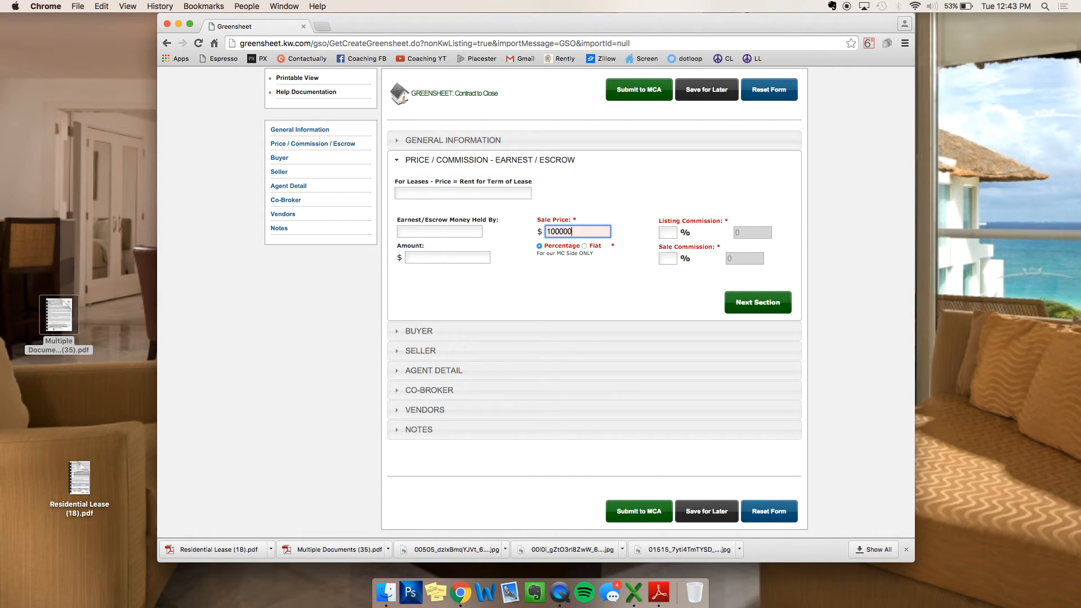
# Step: Enter 3% listing and sale commissions, then toggle commission type, ending on Flat
pyautogui.click(669, 231)
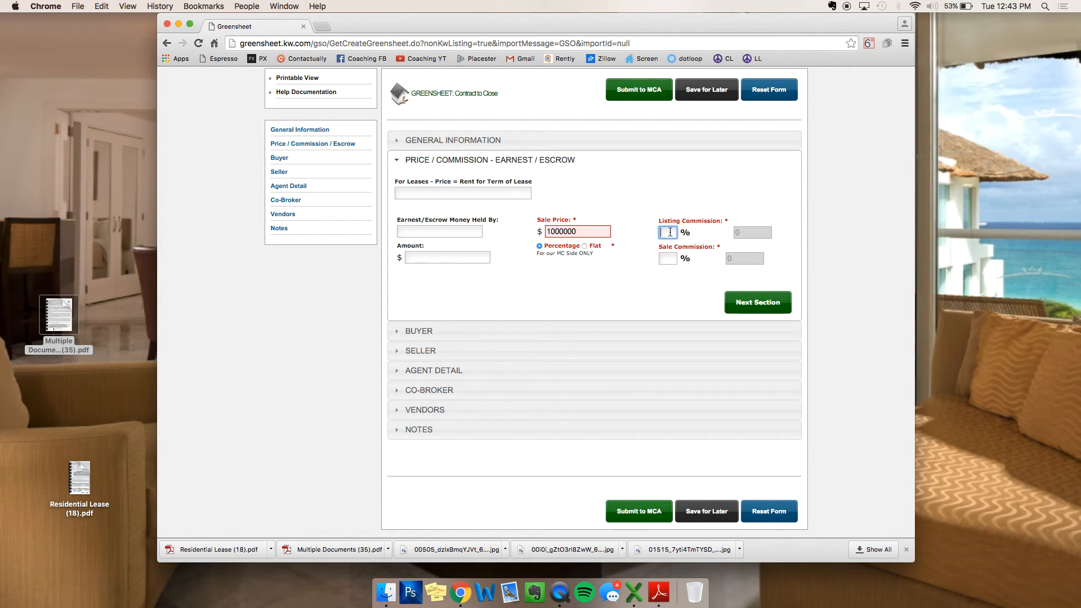
pyautogui.write('3')
pyautogui.press('Tab')
pyautogui.write('3')
pyautogui.click(684, 290)
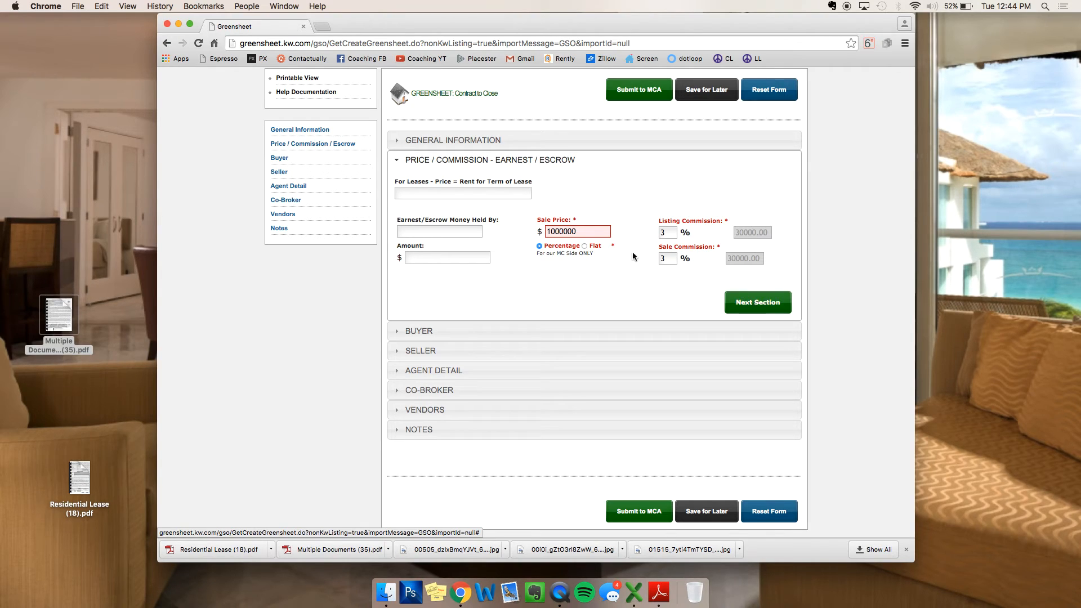
pyautogui.click(585, 246)
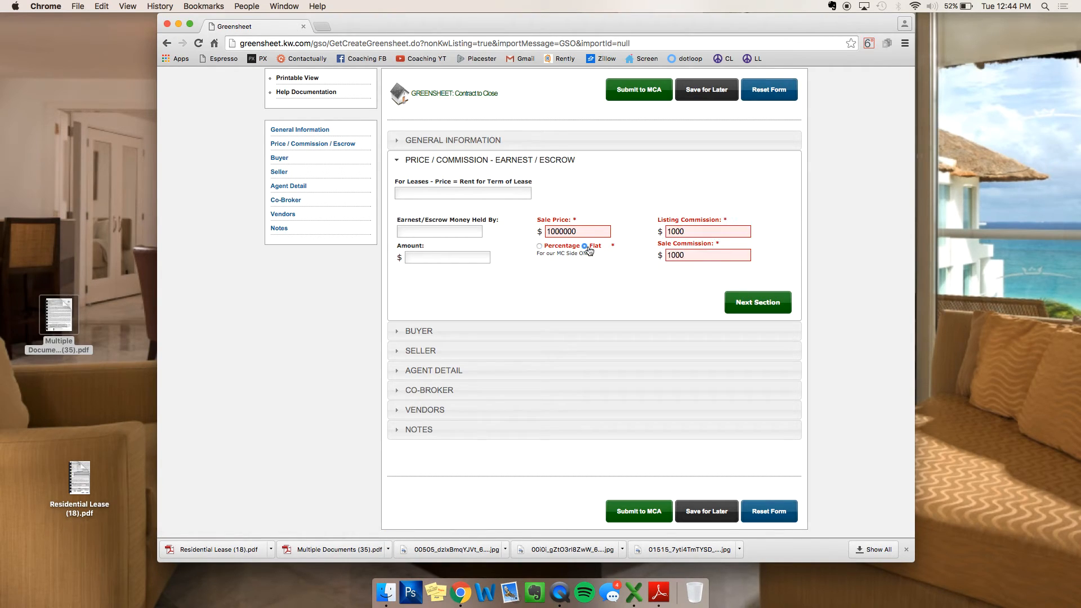
pyautogui.click(539, 246)
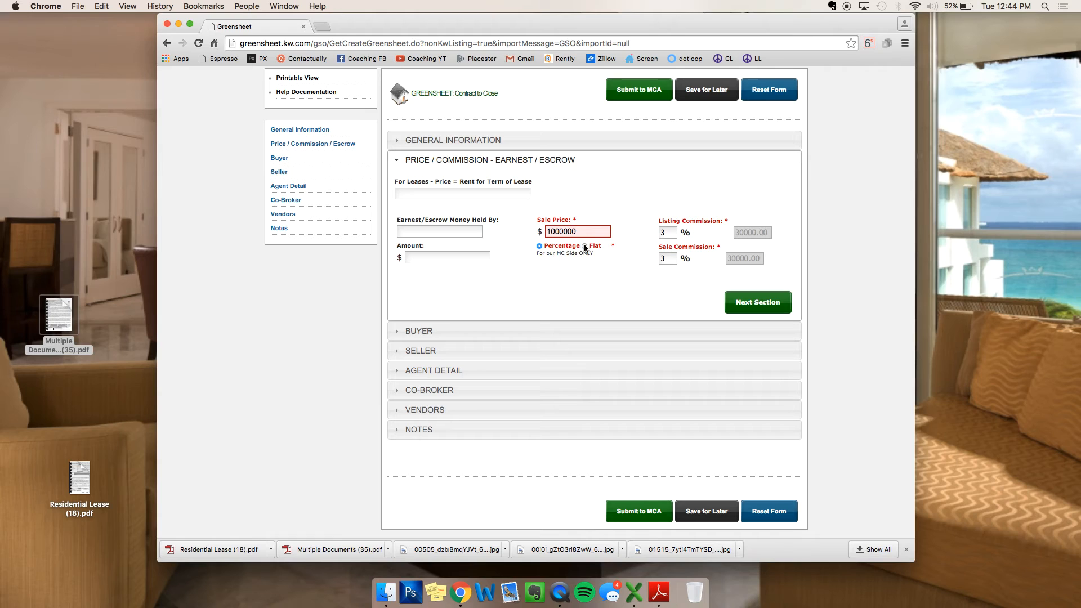
pyautogui.click(584, 247)
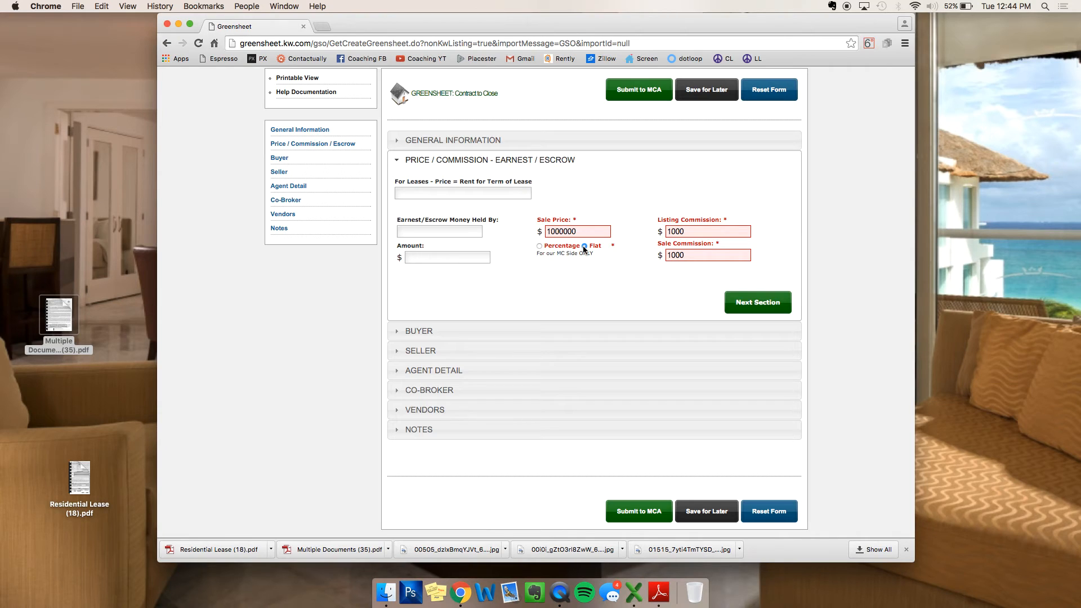
# Step: Try a 24000 sale price and check the listing and sale commission amounts
pyautogui.hotkey('shift', 'Tab')
pyautogui.write('2')
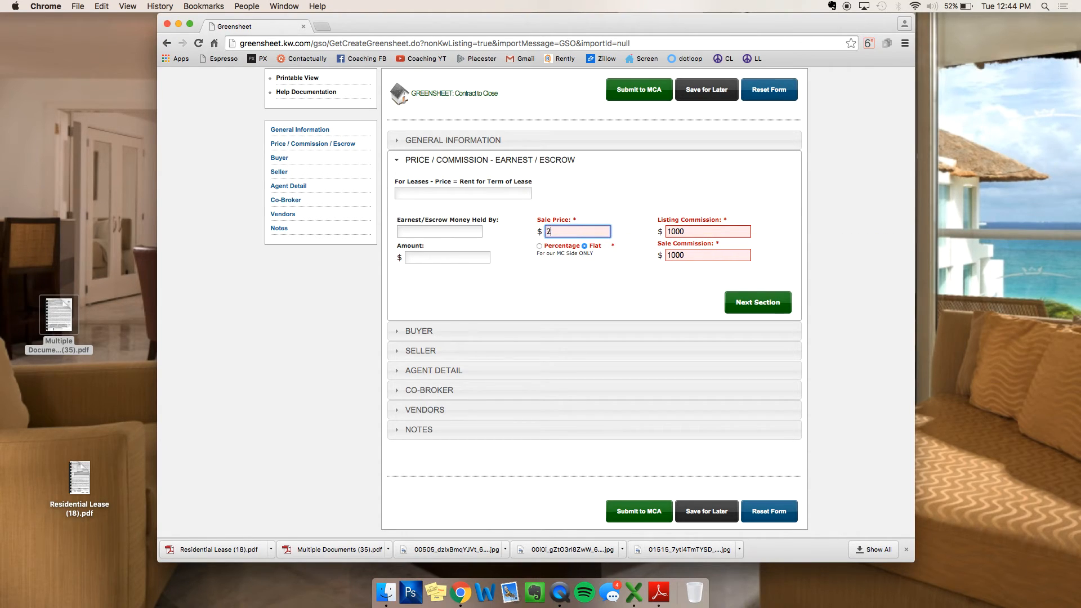
pyautogui.write('4000')
pyautogui.click(721, 229)
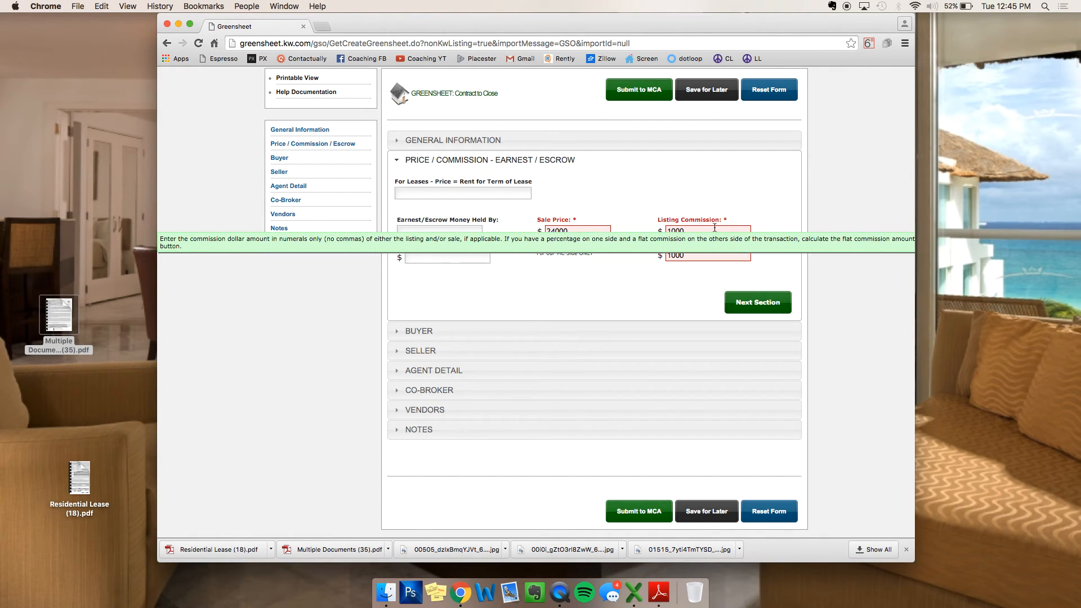
pyautogui.click(721, 257)
pyautogui.click(718, 231)
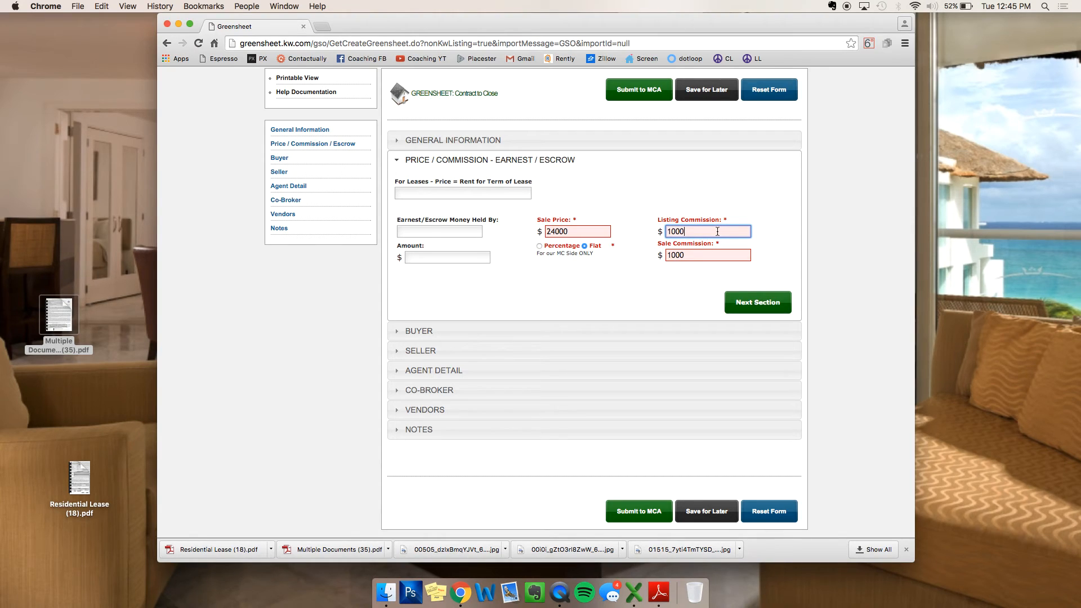
# Step: Switch to Percentage and reset the sale price to 1000000, giving 30000.00 commissions each
pyautogui.click(539, 246)
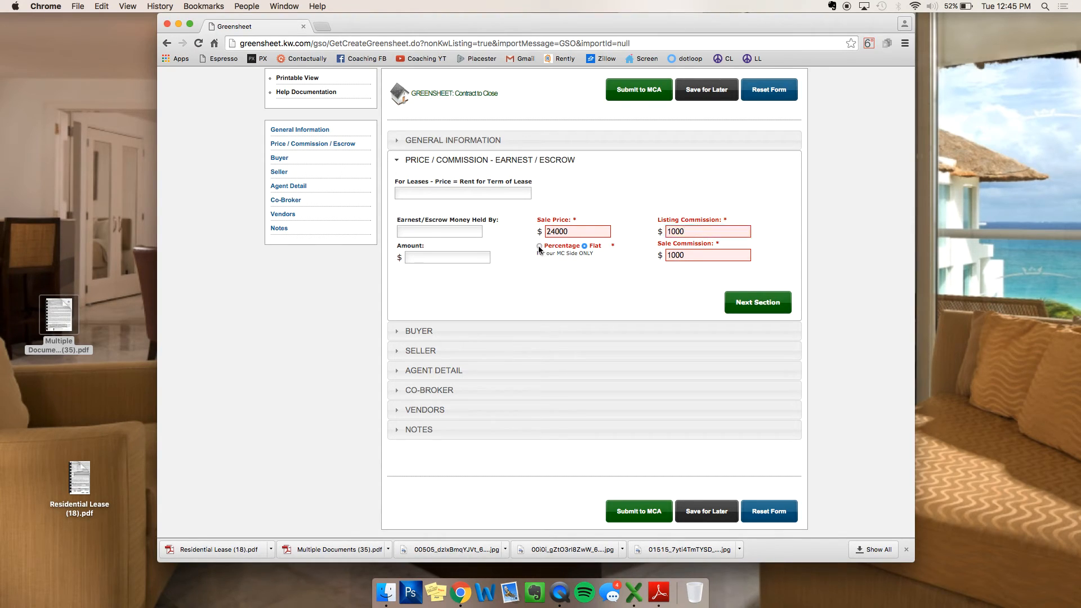
pyautogui.doubleClick(587, 233)
pyautogui.write('1000000')
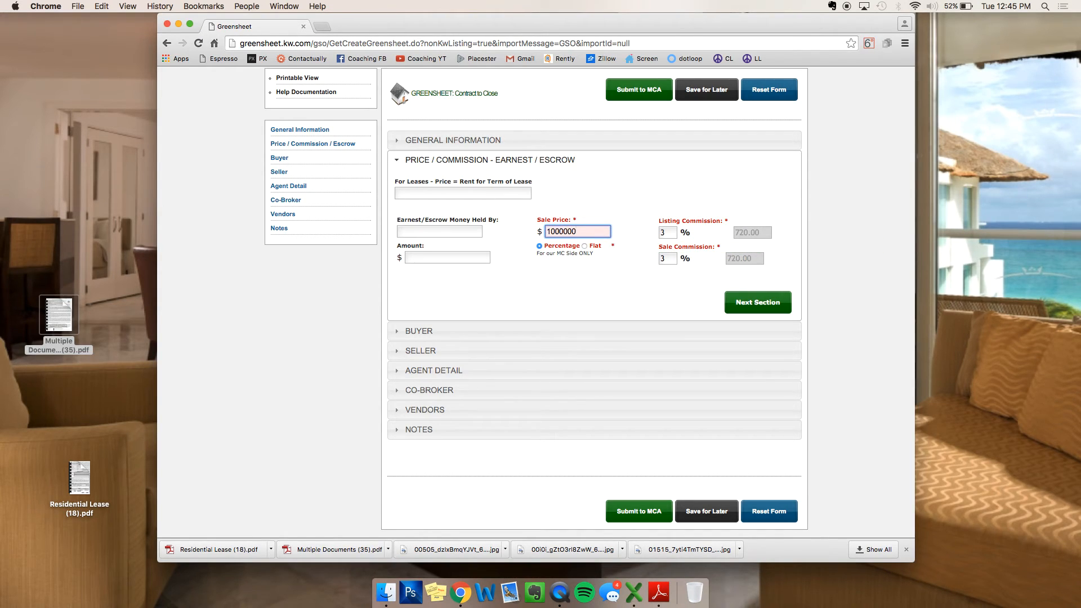
pyautogui.click(602, 188)
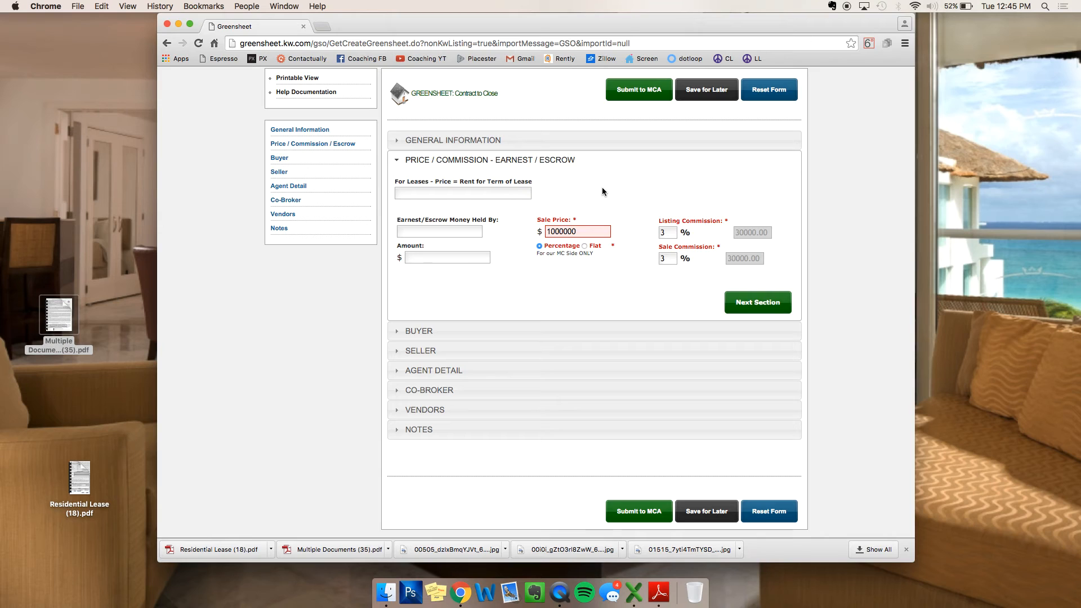
pyautogui.click(749, 301)
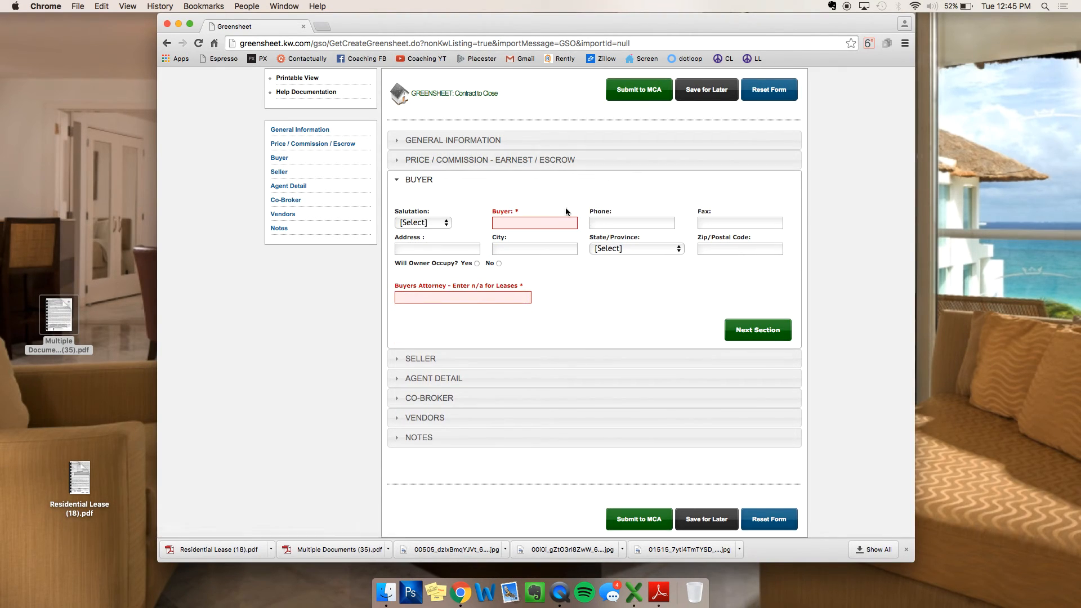
# Step: Enter the buyer's name and the buyer's attorney's name
pyautogui.click(549, 223)
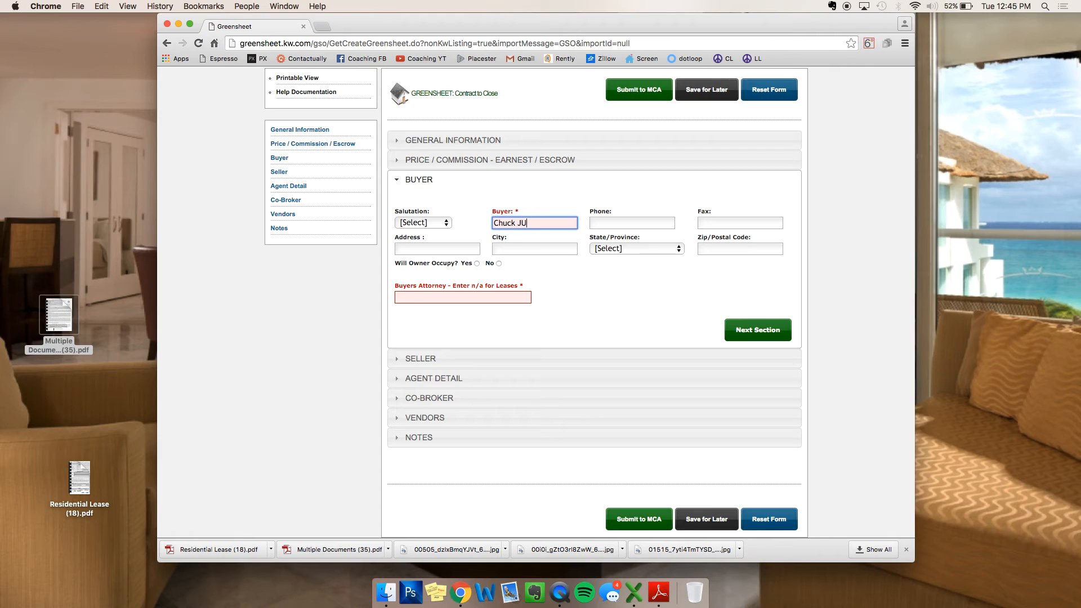
pyautogui.click(488, 300)
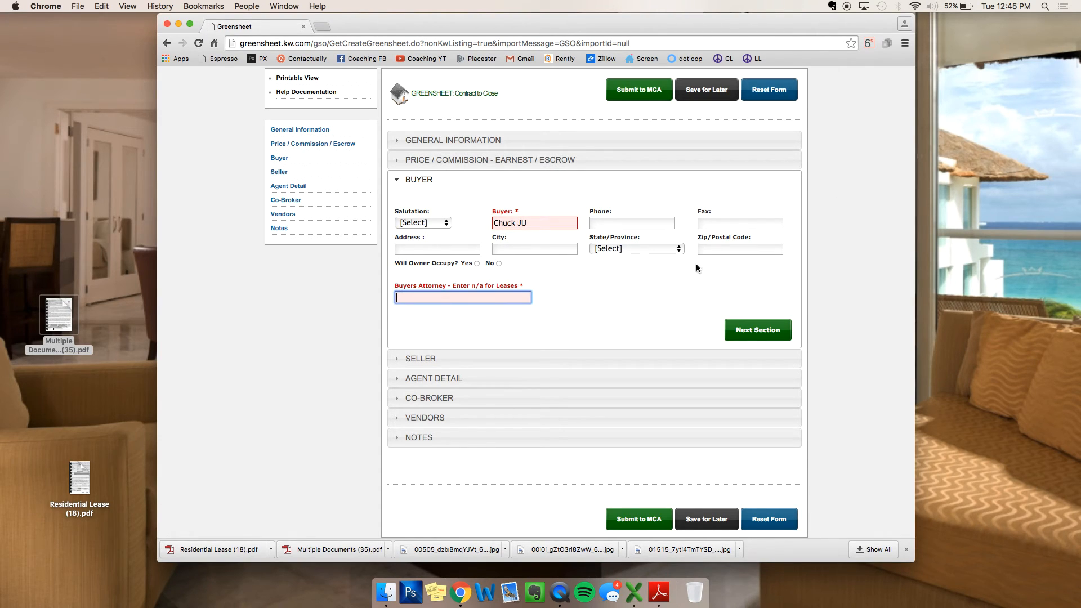
pyautogui.write('n/a')
pyautogui.press('BackSpace')
pyautogui.press('BackSpace')
pyautogui.press('BackSpace')
pyautogui.write('Brodski')
# Step: Enter 124 LLC as the seller and continue to Agent Detail Page 1
pyautogui.click(744, 332)
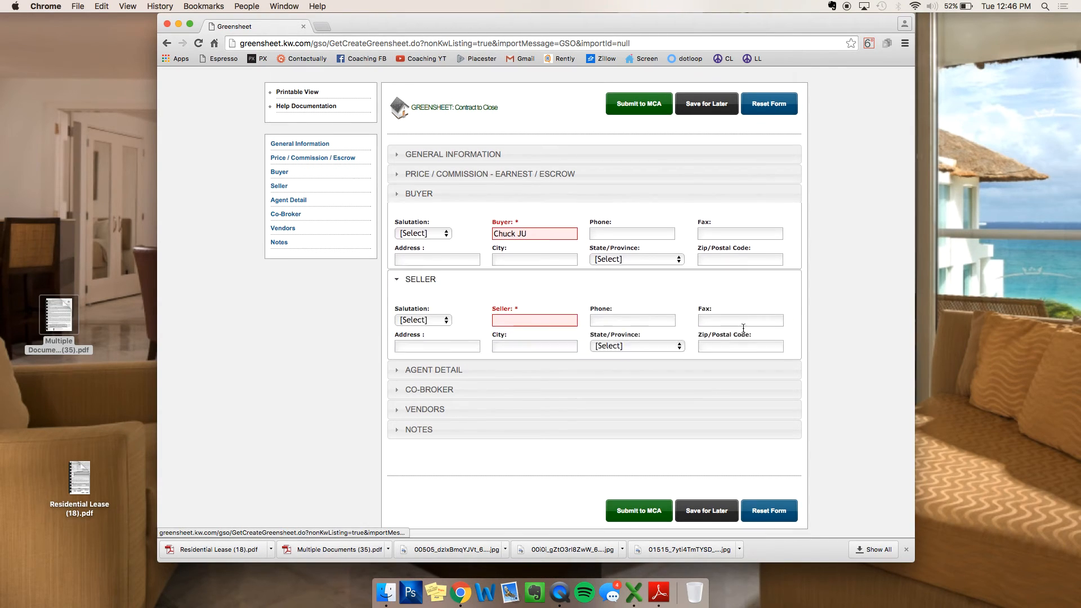
pyautogui.click(553, 273)
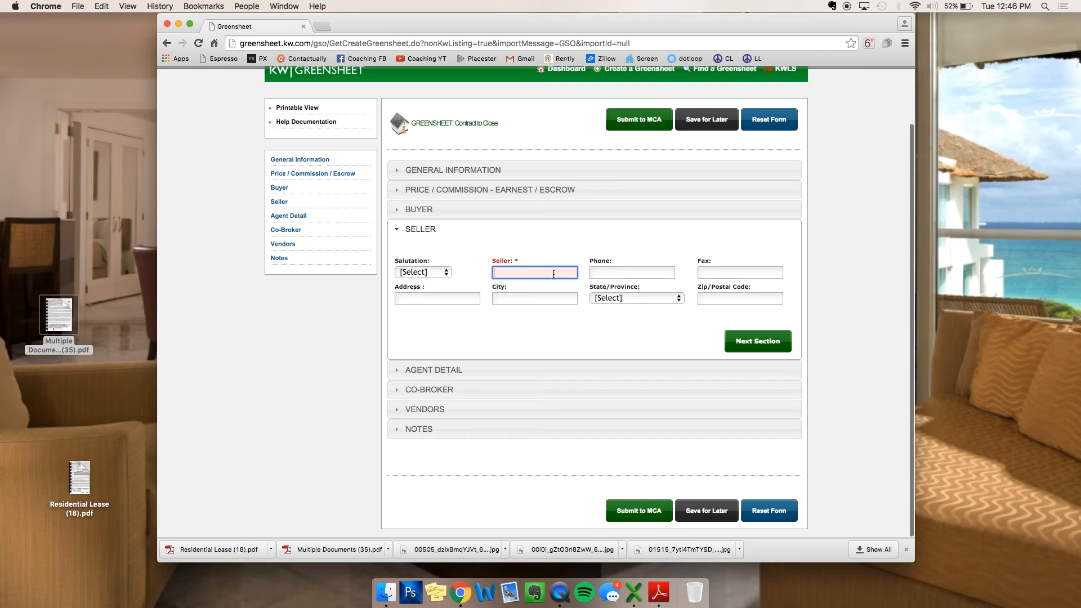
pyautogui.write('124 LLC')
pyautogui.click(760, 341)
# Step: Scroll to Agent Detail Page 1 to review Agent A's 70% commission split and 6% royalty
pyautogui.scroll(-4, 630, 259)
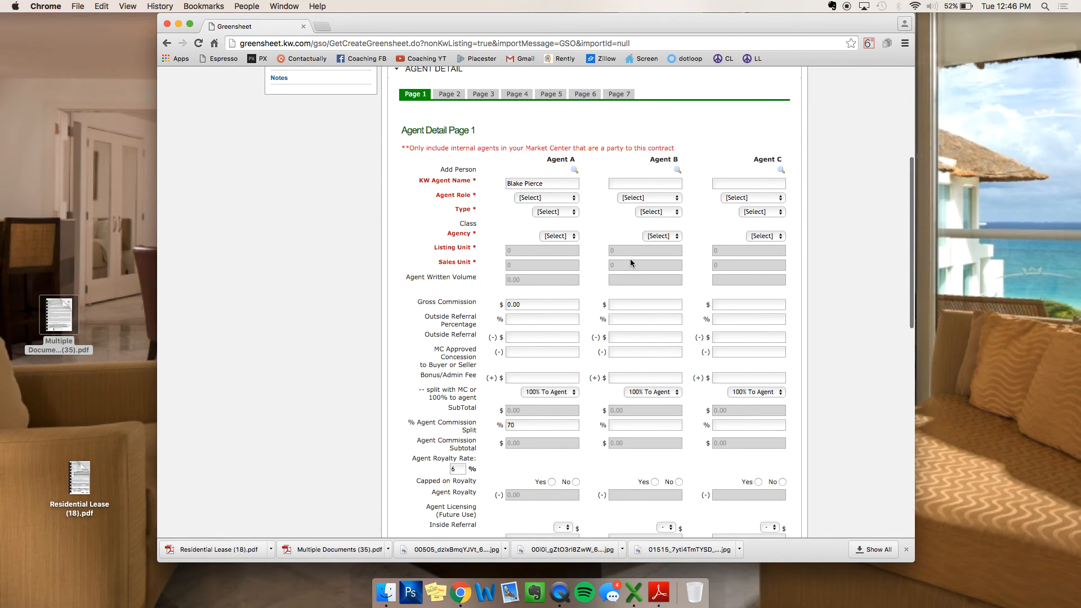
pyautogui.scroll(-2, 669, 145)
pyautogui.scroll(1, 669, 146)
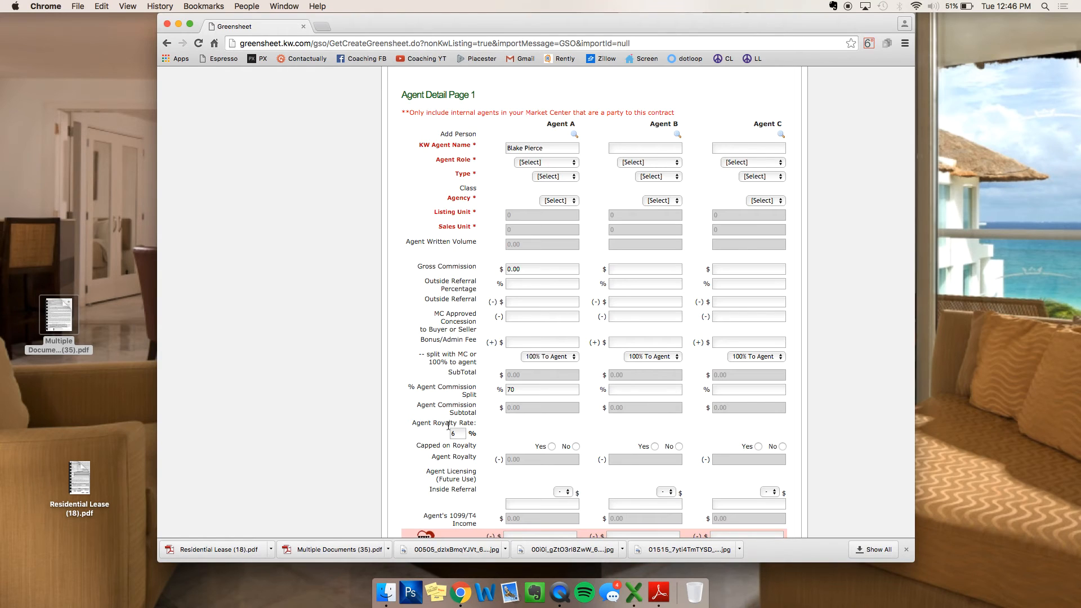
# Step: Look up the same agent by last name and select them as Agent B
pyautogui.click(679, 136)
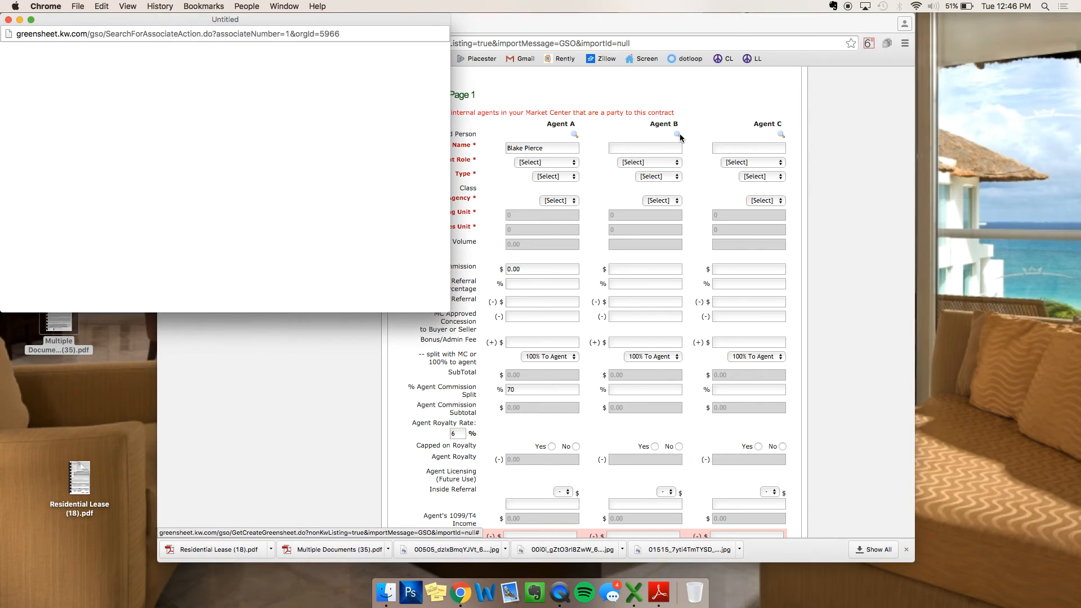
pyautogui.click(232, 91)
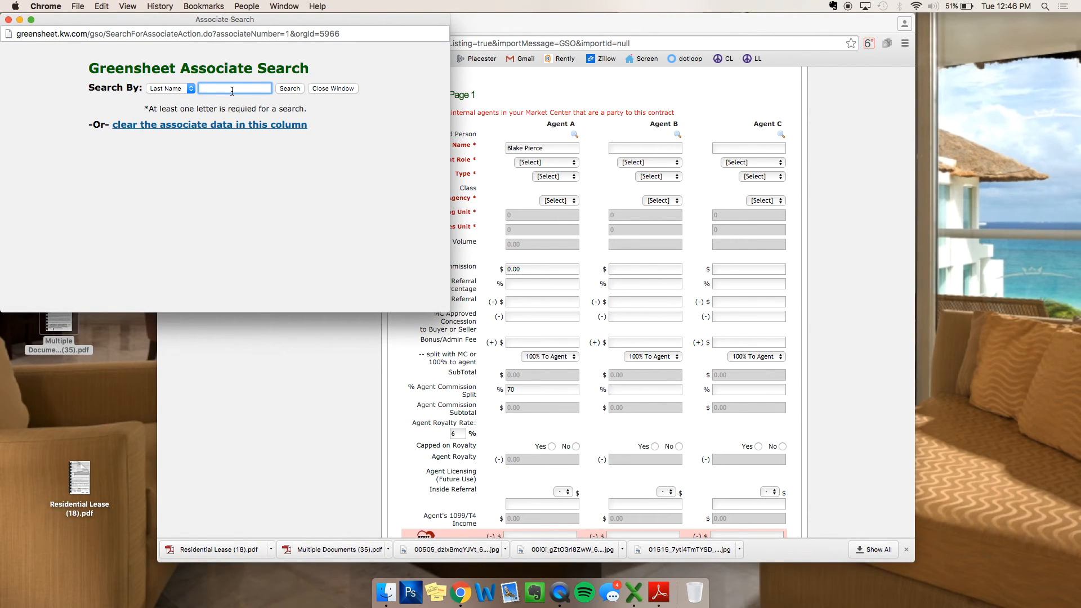
pyautogui.write('pierce')
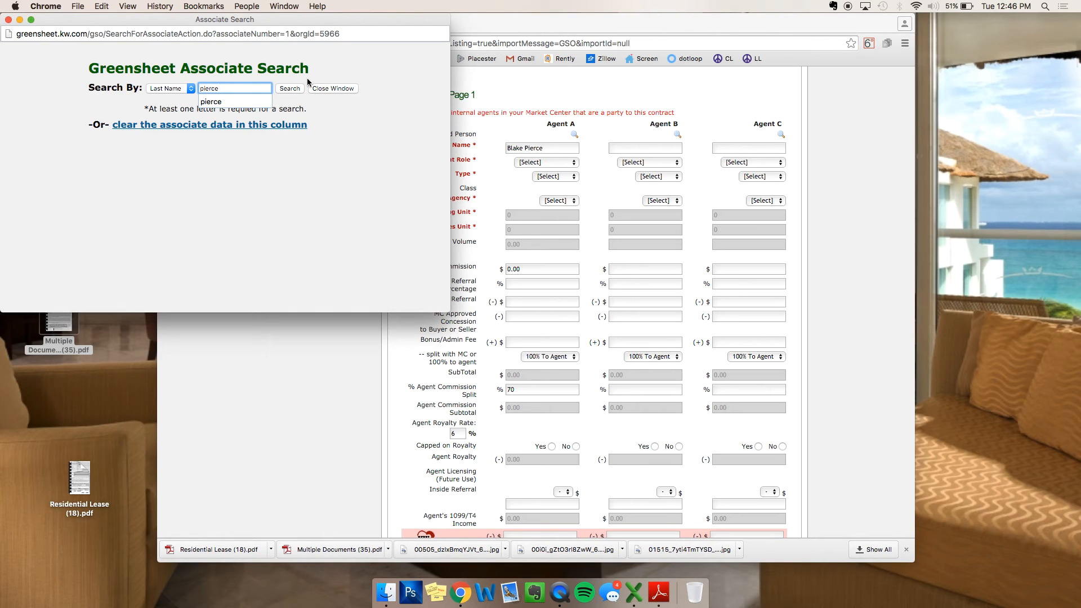
pyautogui.click(292, 89)
pyautogui.click(194, 189)
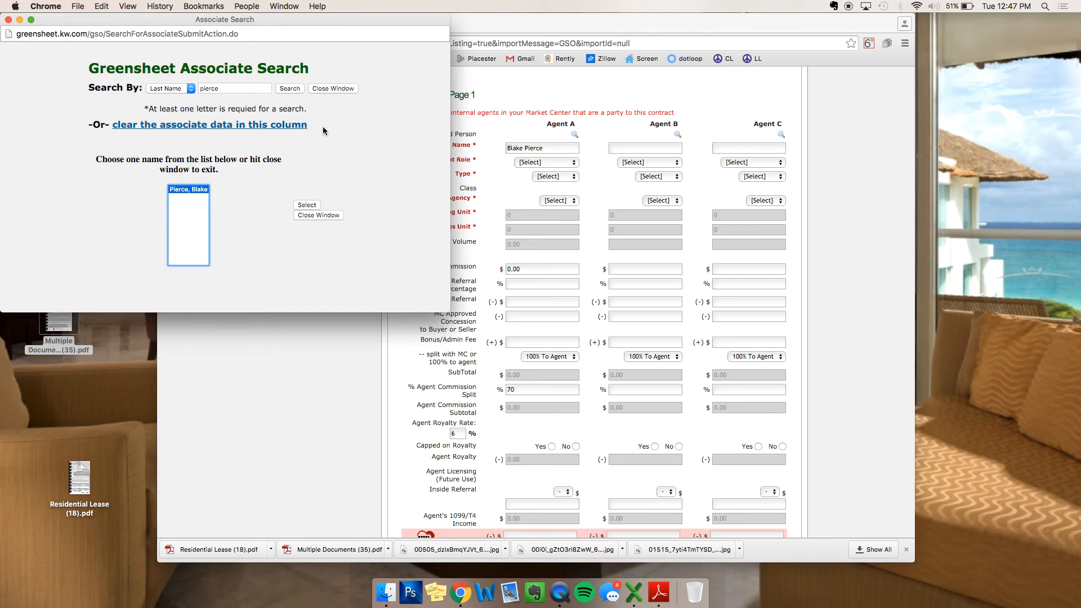
pyautogui.click(307, 205)
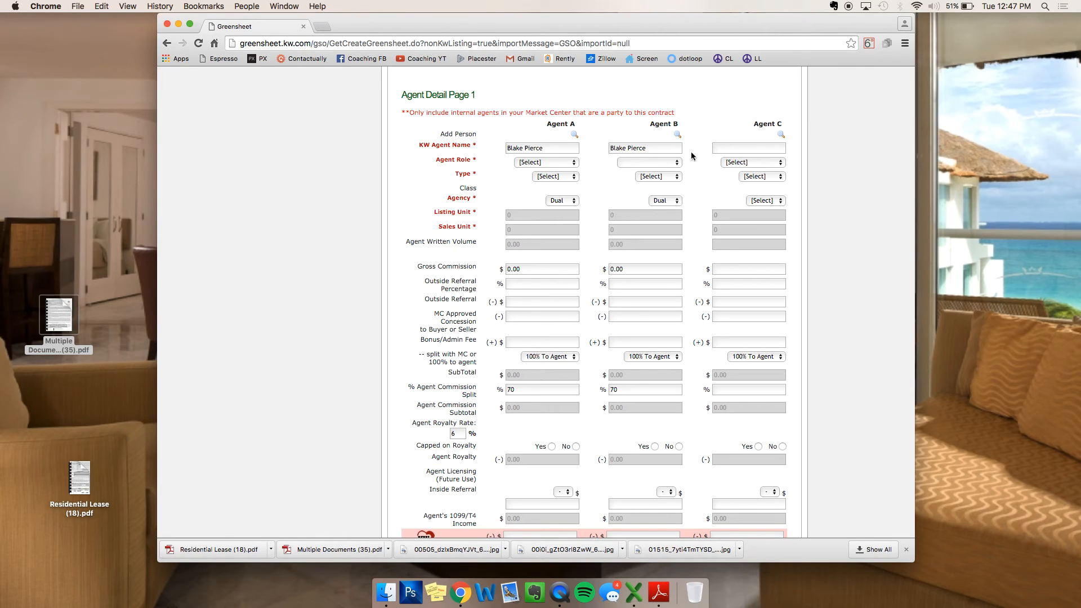
pyautogui.scroll(-2, 687, 177)
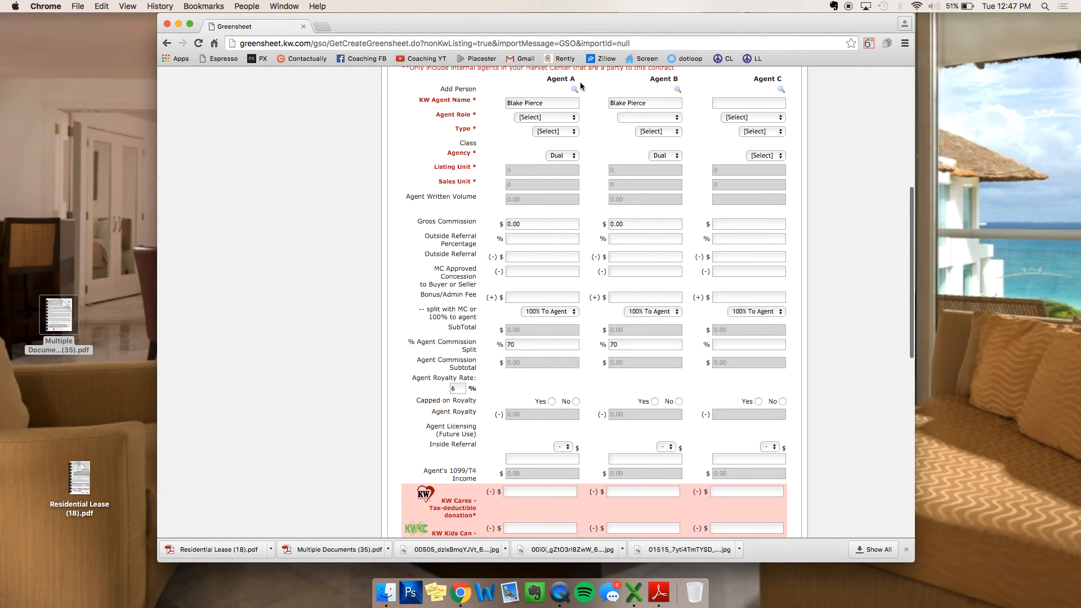
pyautogui.scroll(3, 545, 103)
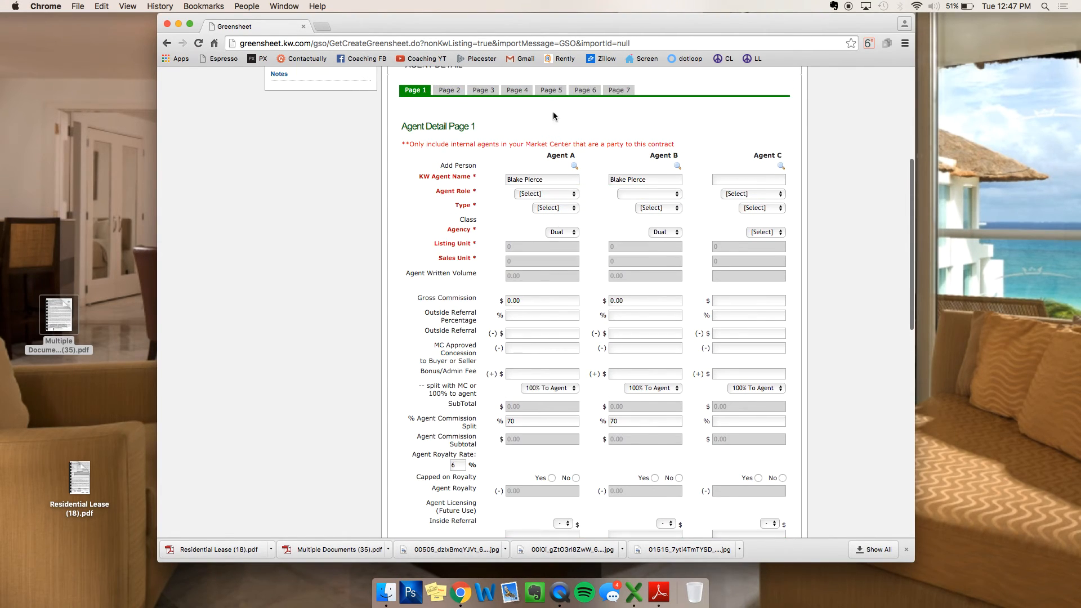
# Step: Set both Agent A's and Agent B's role to Individual Agent
pyautogui.click(534, 194)
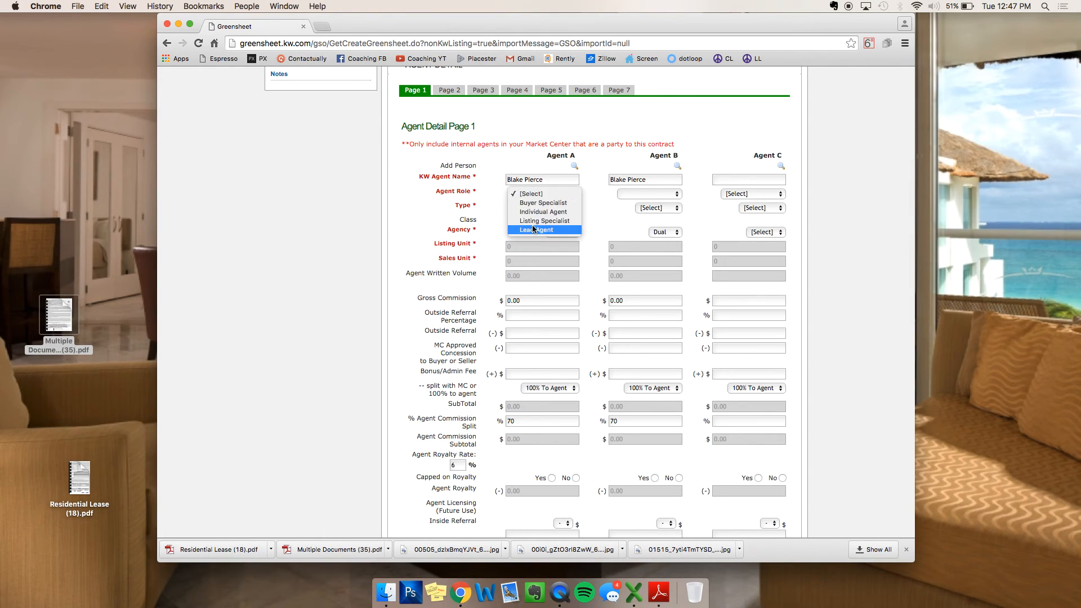
pyautogui.click(545, 214)
pyautogui.click(640, 193)
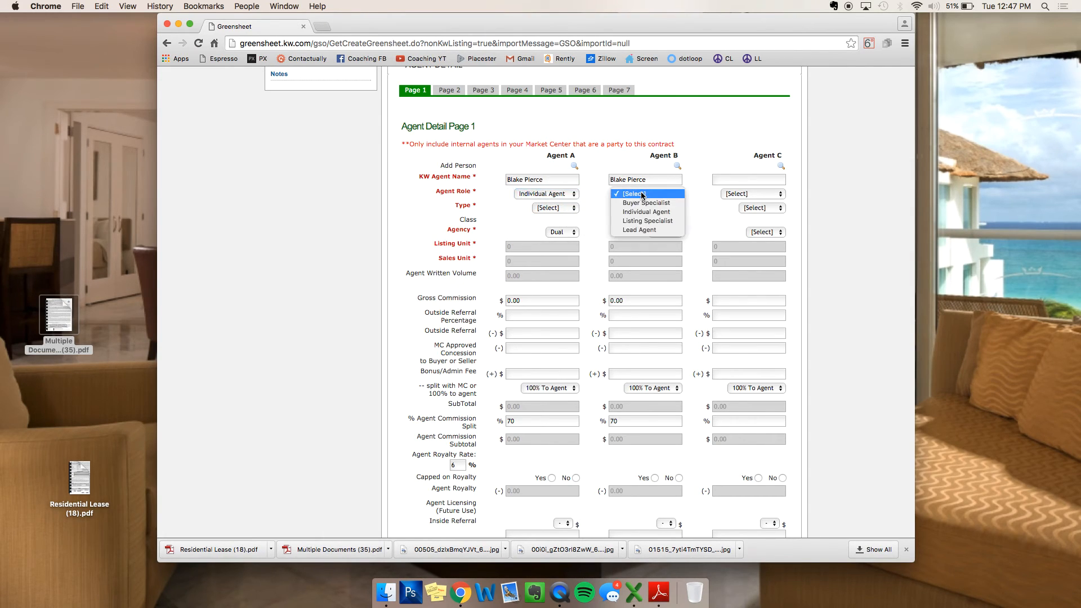
pyautogui.click(641, 212)
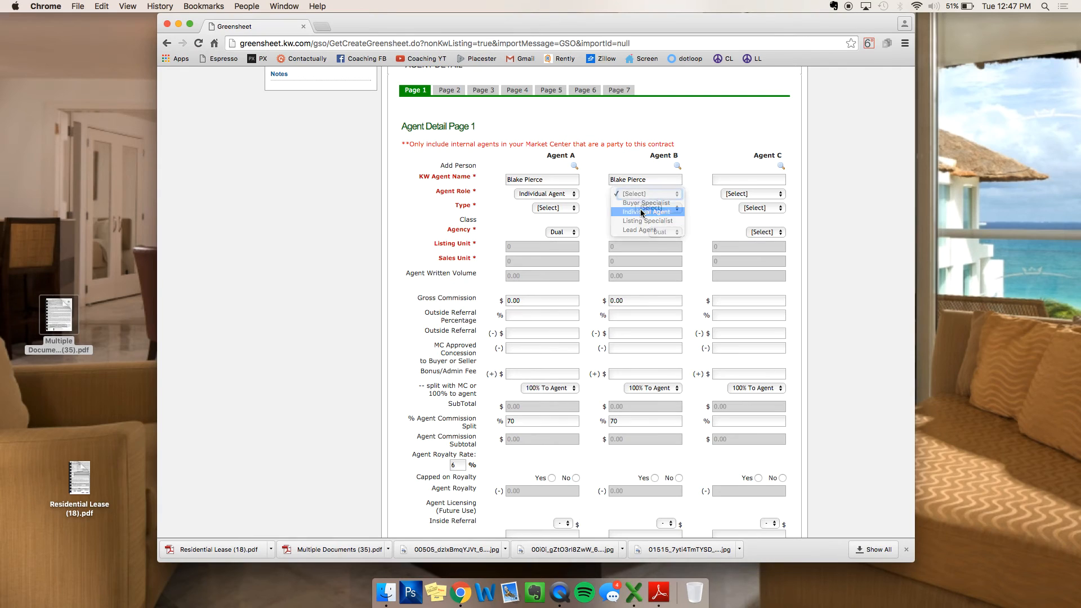
pyautogui.click(563, 196)
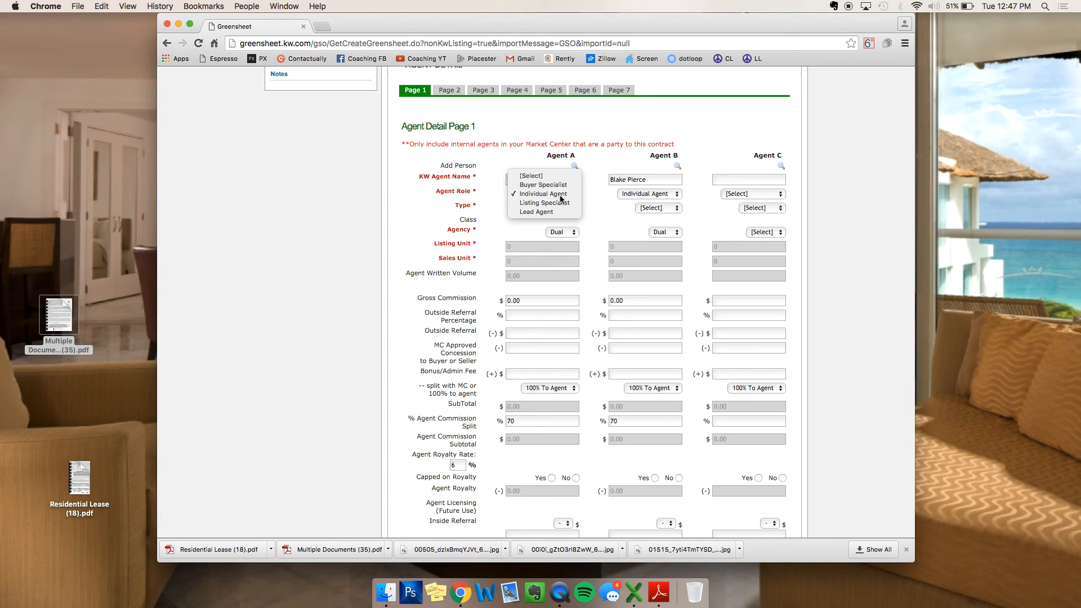
pyautogui.click(564, 193)
# Step: Set Agent A's transaction type to Listing and Agent B's to Buyer Sale
pyautogui.scroll(-1, 600, 164)
pyautogui.click(570, 186)
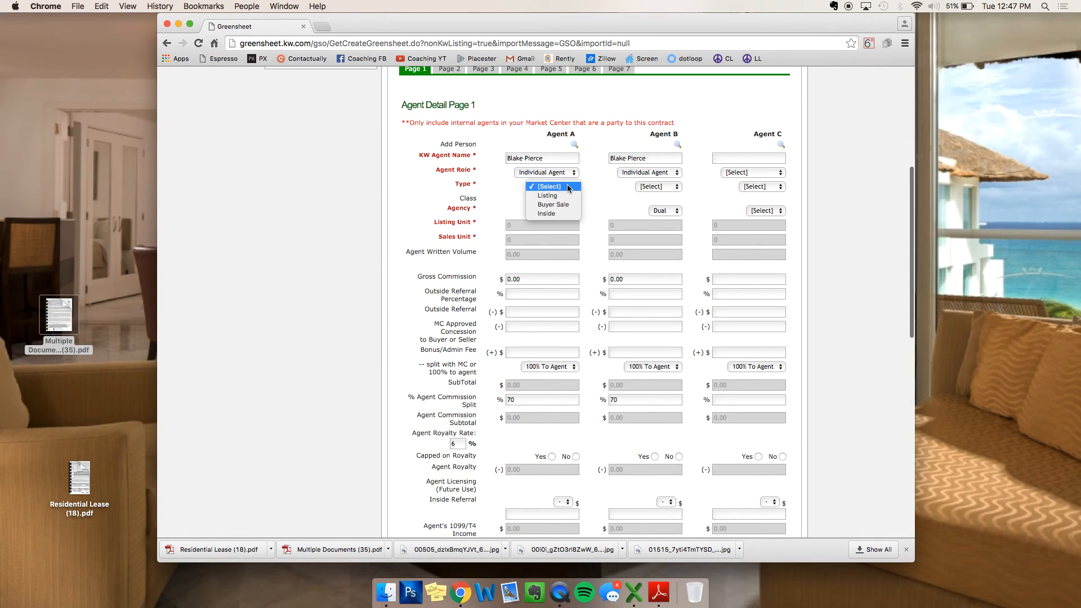
pyautogui.click(563, 197)
pyautogui.click(653, 186)
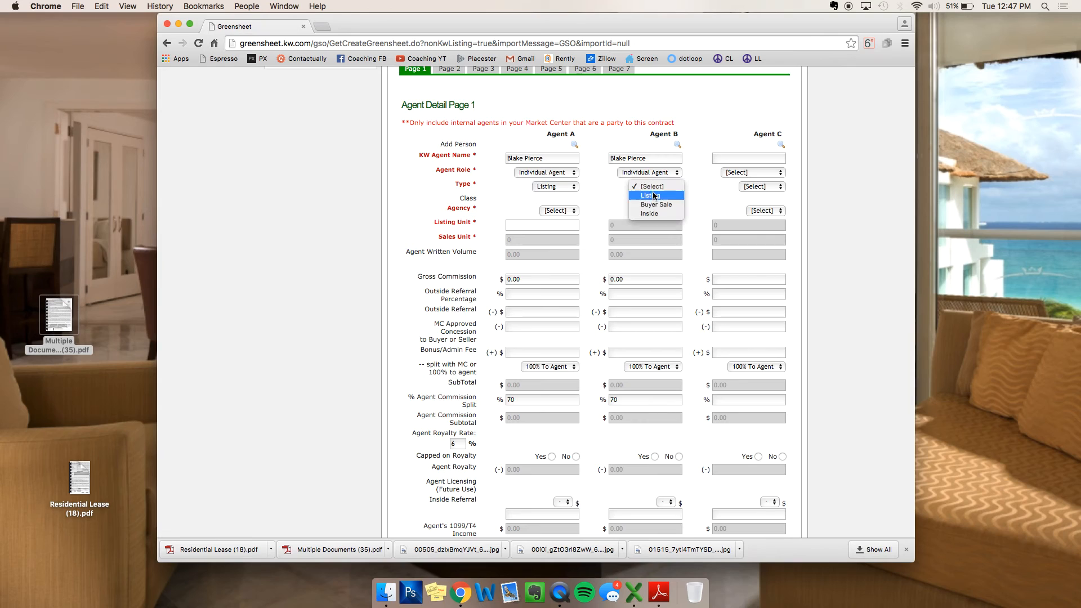
pyautogui.click(654, 204)
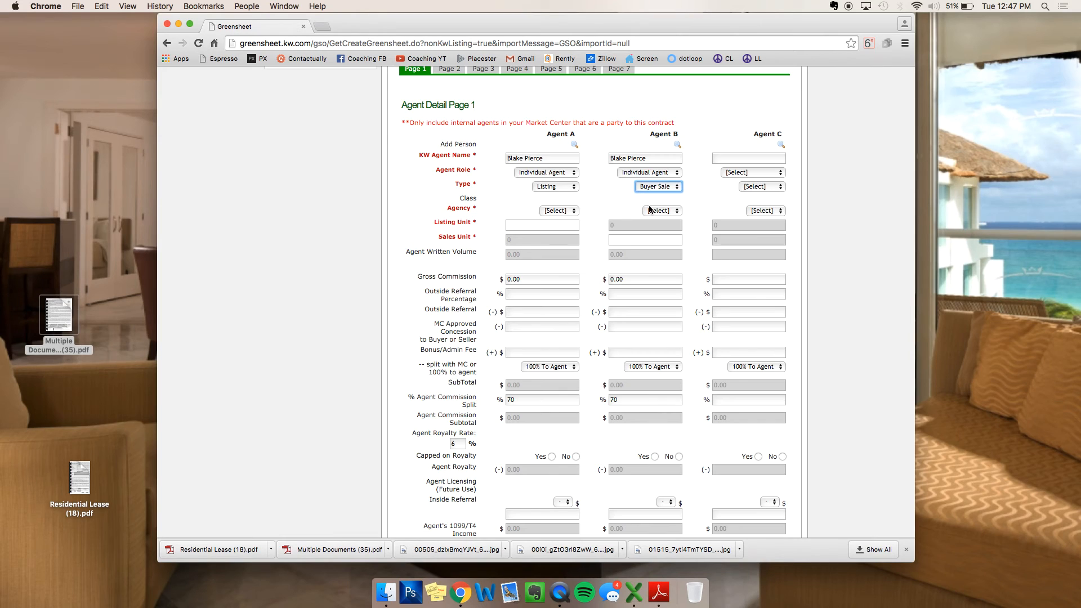
# Step: Enter 1 listing unit for Agent A and 1 sales unit for Agent B
pyautogui.click(557, 225)
pyautogui.write('1')
pyautogui.click(656, 243)
pyautogui.write('1')
pyautogui.click(612, 196)
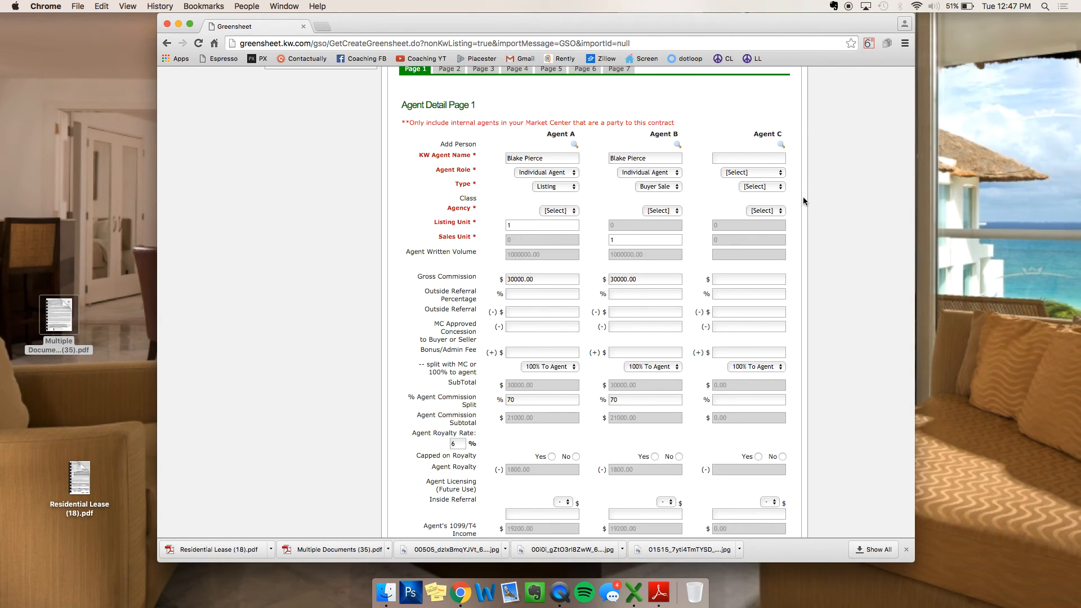
pyautogui.click(570, 224)
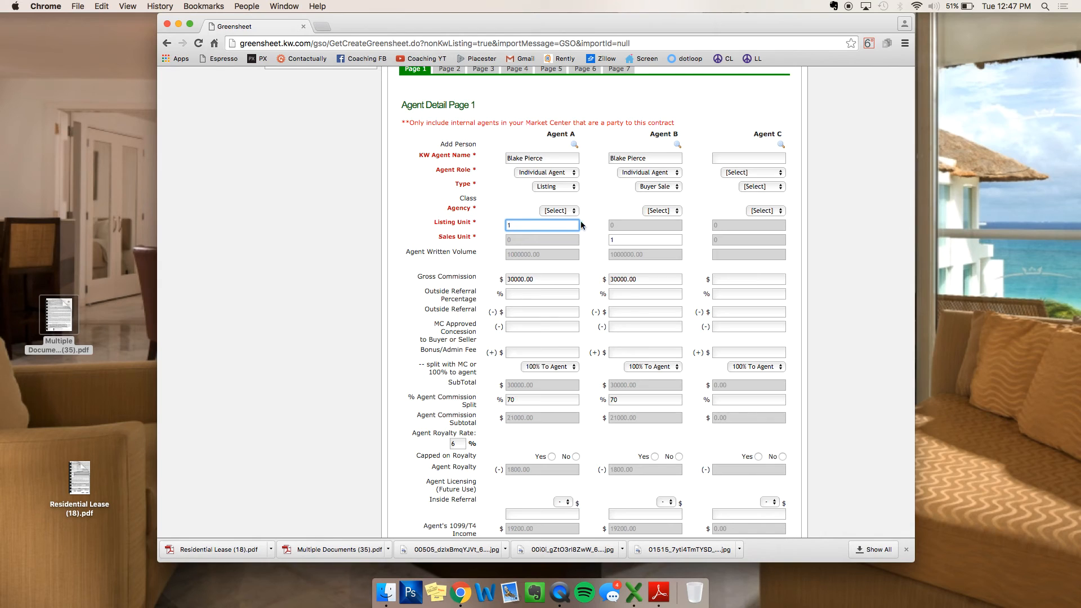
pyautogui.scroll(-3, 594, 225)
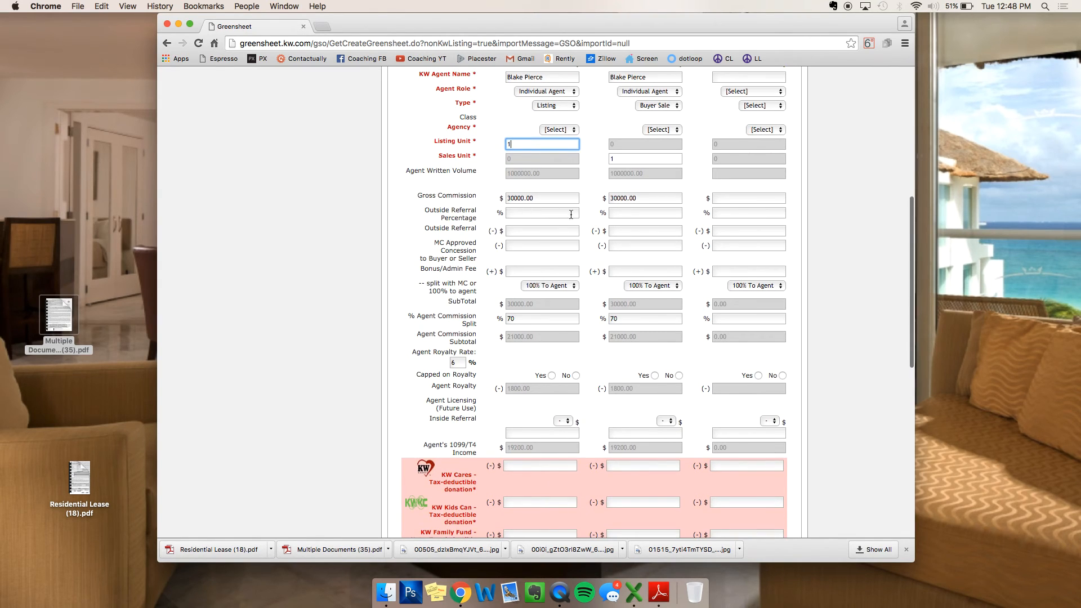
pyautogui.click(592, 220)
pyautogui.scroll(-1, 592, 221)
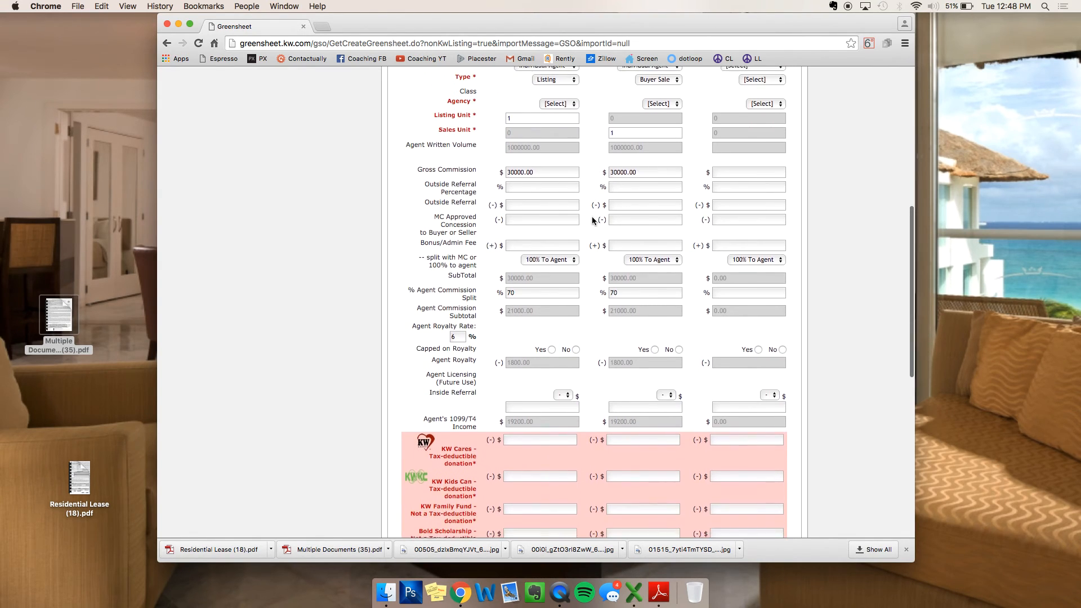
pyautogui.click(522, 246)
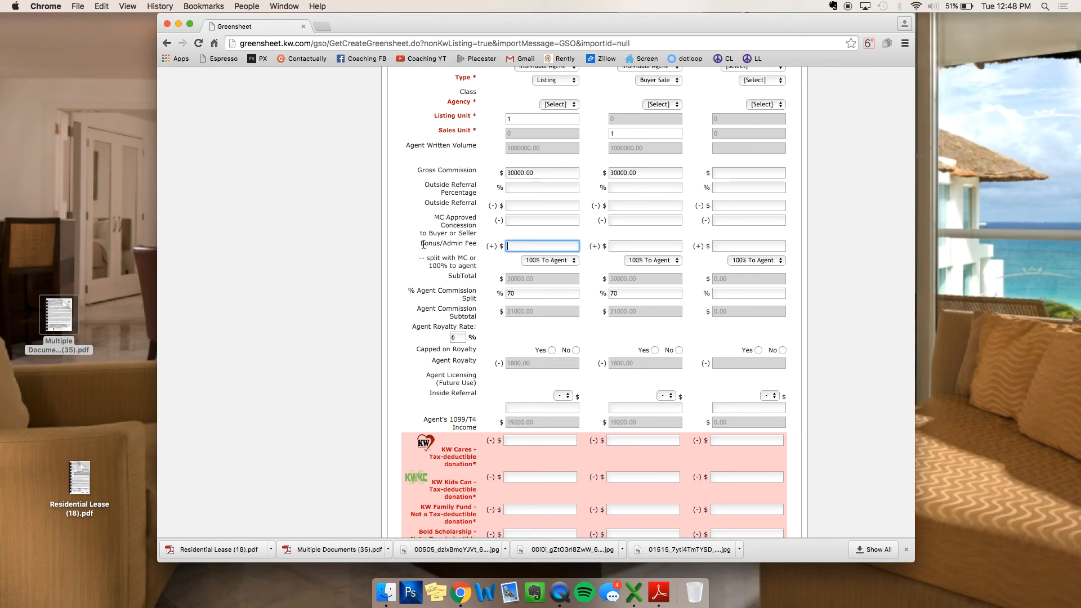
# Step: Give Agent A a 275 bonus/admin fee and set both agents' fee split to Split With MC
pyautogui.moveTo(419, 243); pyautogui.dragTo(500, 245)
pyautogui.click(533, 246)
pyautogui.write('275')
pyautogui.click(568, 236)
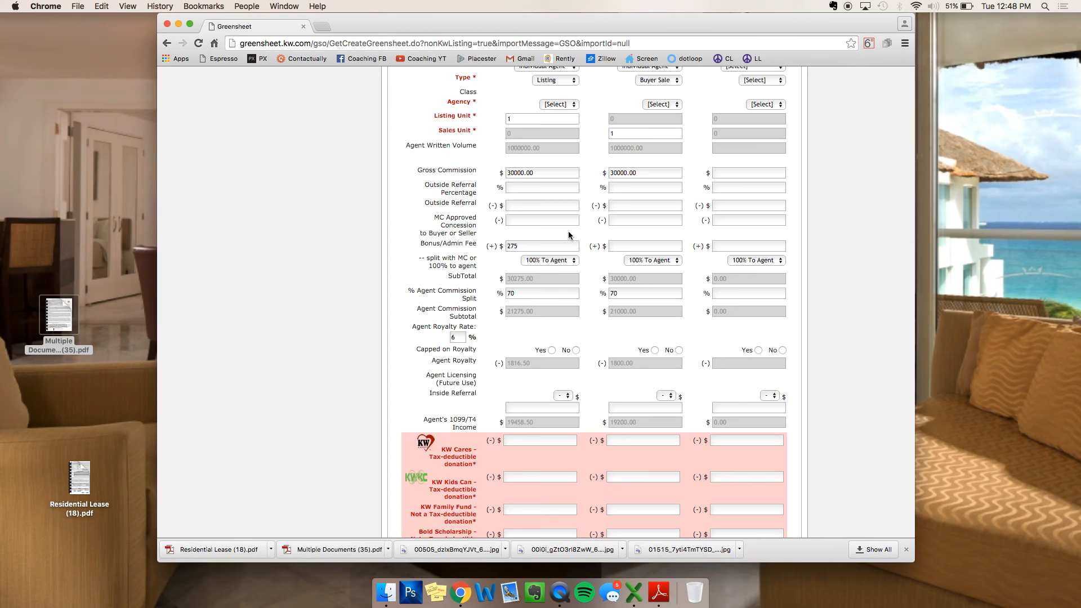
pyautogui.click(561, 260)
pyautogui.click(559, 270)
pyautogui.click(652, 260)
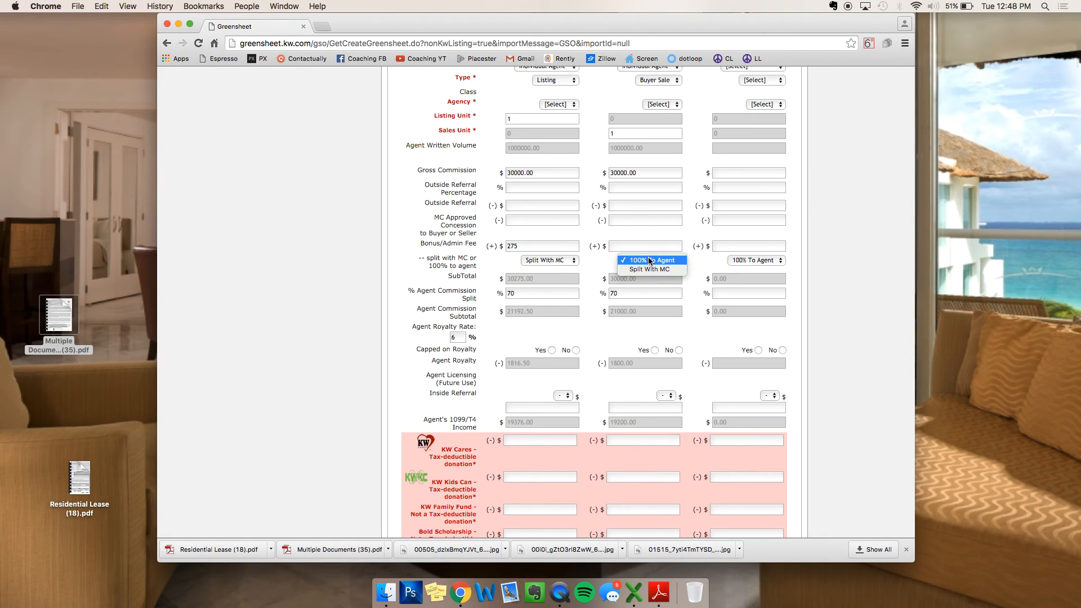
pyautogui.click(649, 270)
# Step: Mark both Agent A and Agent B as No for Capped on Royalty
pyautogui.scroll(-2, 608, 269)
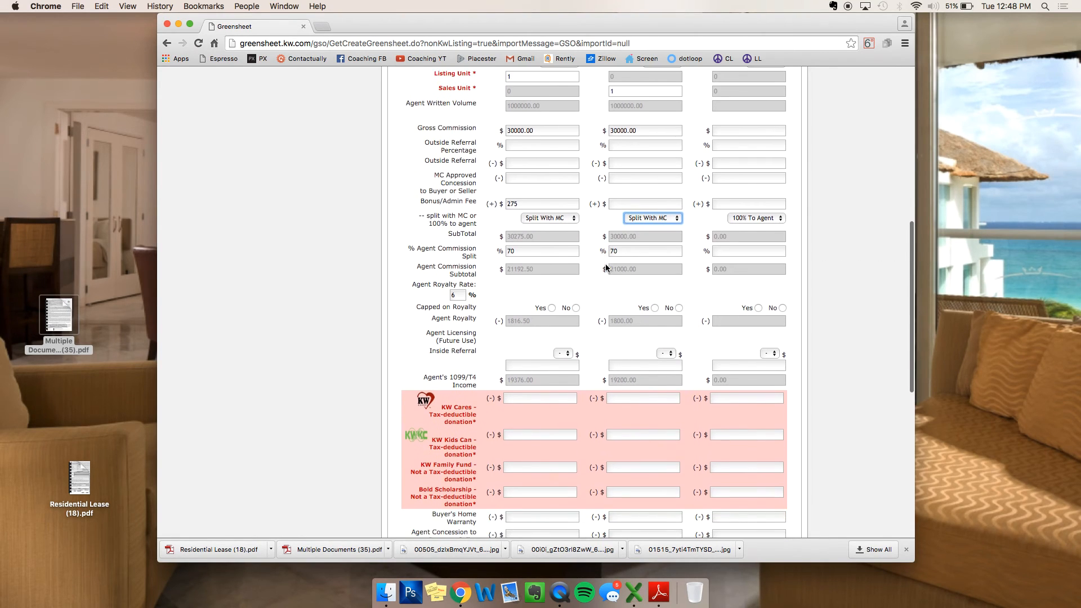
pyautogui.click(575, 308)
pyautogui.click(679, 307)
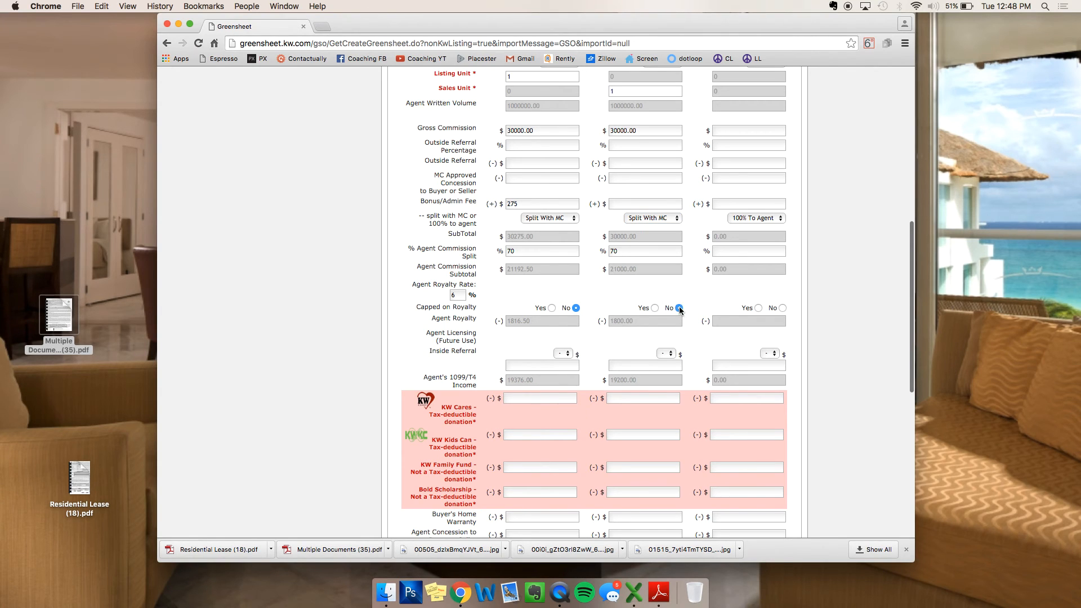
pyautogui.scroll(-4, 596, 296)
# Step: Enter 1 in the KW Cares donation amount fields for Agents A and B
pyautogui.click(553, 302)
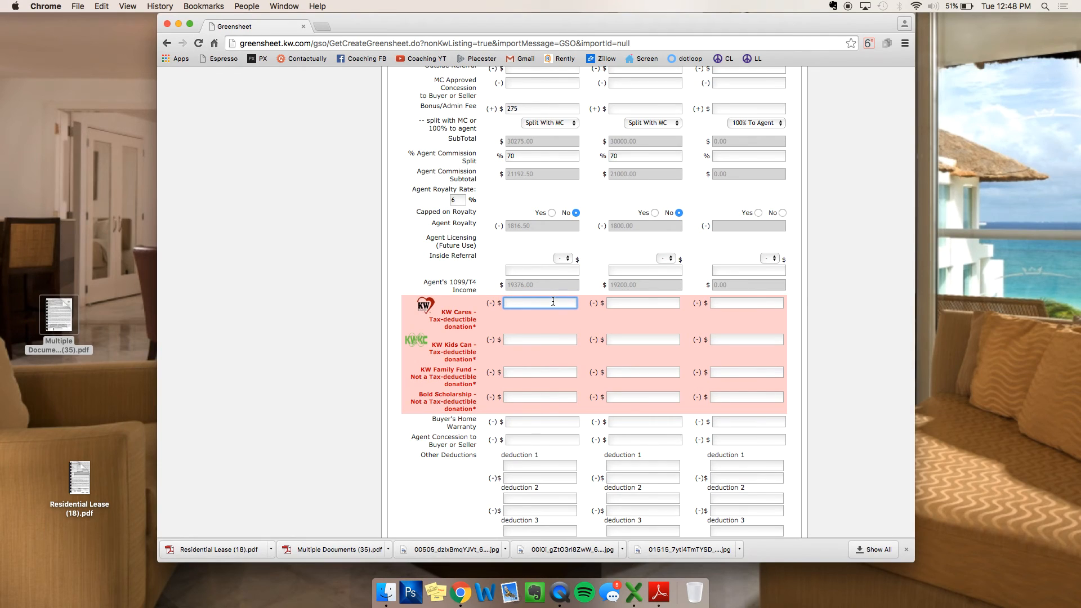
pyautogui.write('1')
pyautogui.press('Tab')
pyautogui.write('1')
pyautogui.press('Tab')
pyautogui.write('1')
pyautogui.press('Tab')
pyautogui.write('1')
pyautogui.click(646, 304)
pyautogui.press('Tab')
pyautogui.write('1')
pyautogui.press('Tab')
pyautogui.write('1')
pyautogui.press('Tab')
pyautogui.write('1')
pyautogui.click(616, 303)
pyautogui.write('1')
pyautogui.click(586, 328)
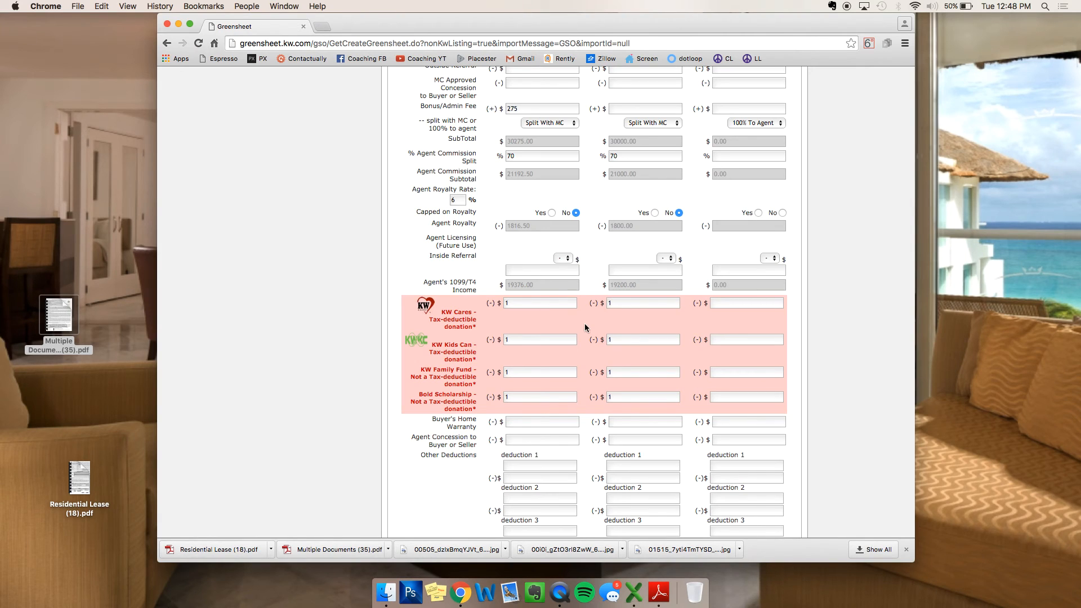
pyautogui.scroll(-4, 580, 309)
# Step: Add an 'MLS FEE' deduction of 275 as Agent B's first deduction
pyautogui.click(644, 366)
pyautogui.write('MLS FEE')
pyautogui.click(652, 381)
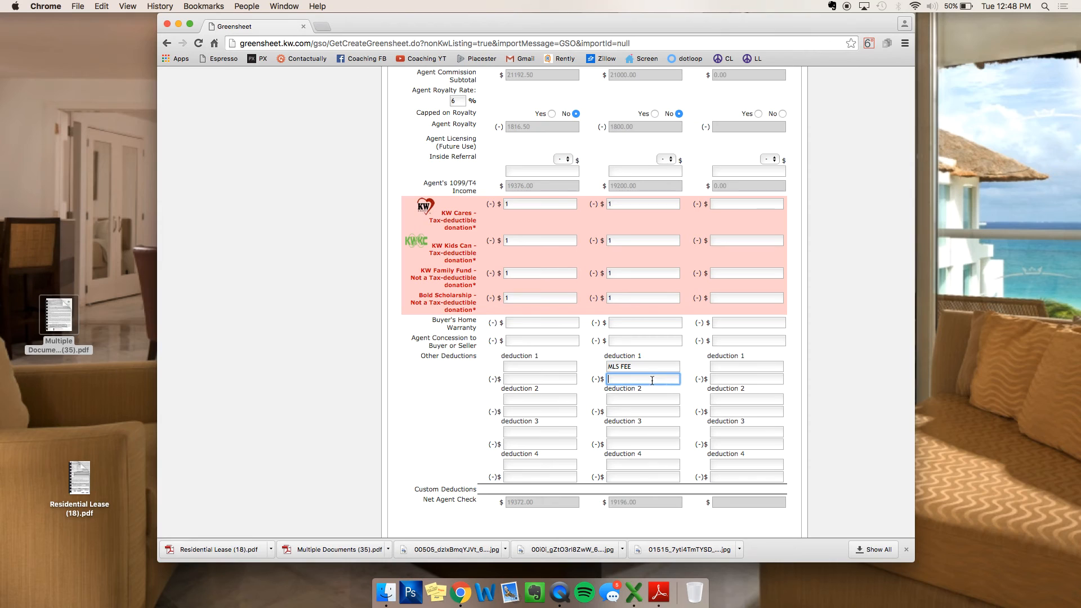
pyautogui.write('275')
pyautogui.click(690, 370)
pyautogui.scroll(5, 678, 369)
pyautogui.hotkey('shift', 'Tab')
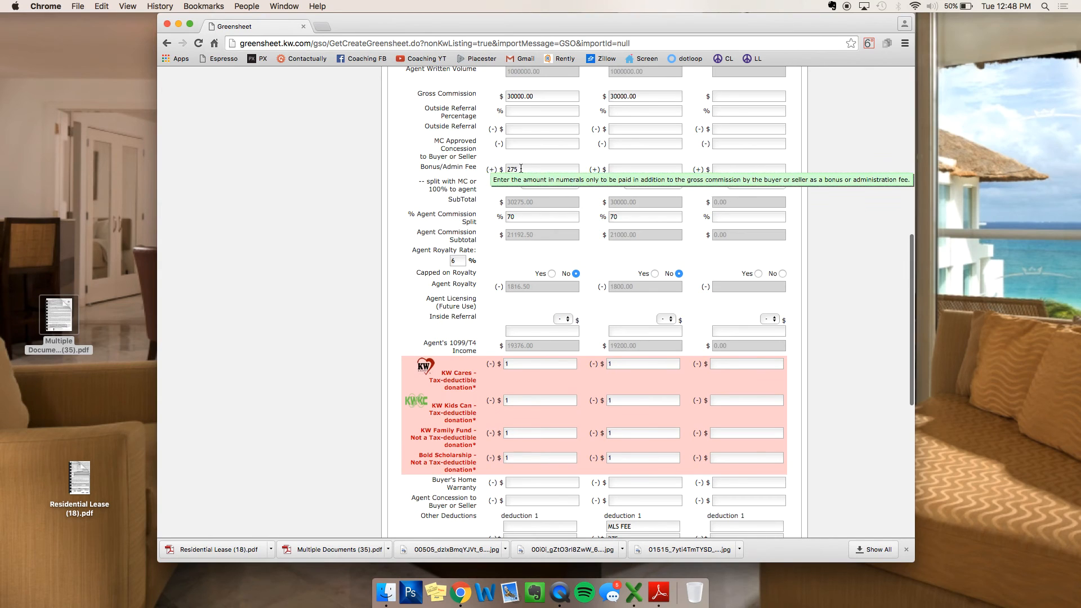
pyautogui.scroll(-5, 507, 206)
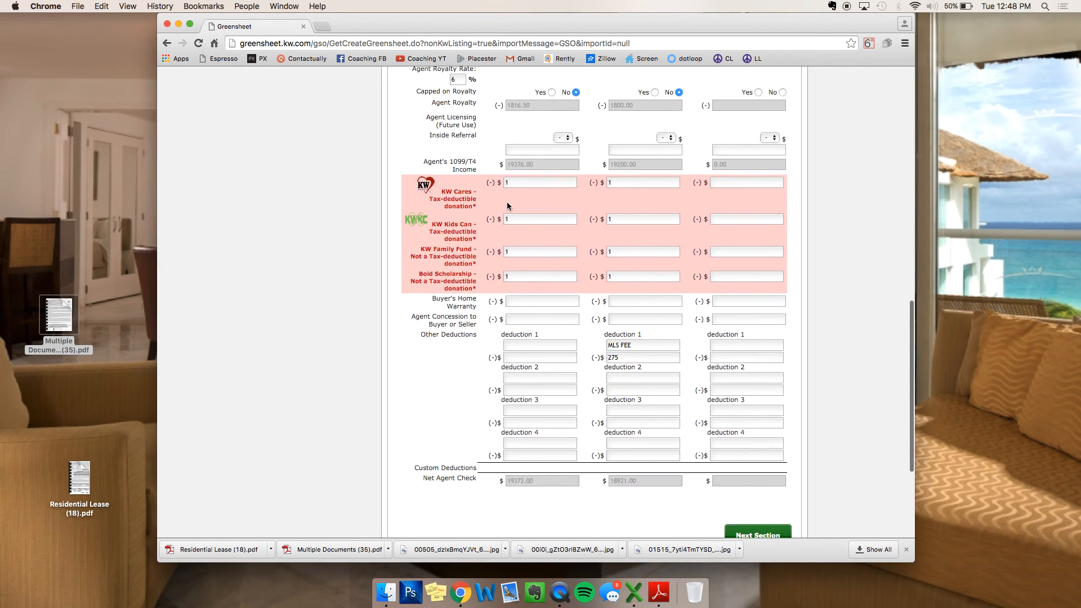
pyautogui.doubleClick(657, 357)
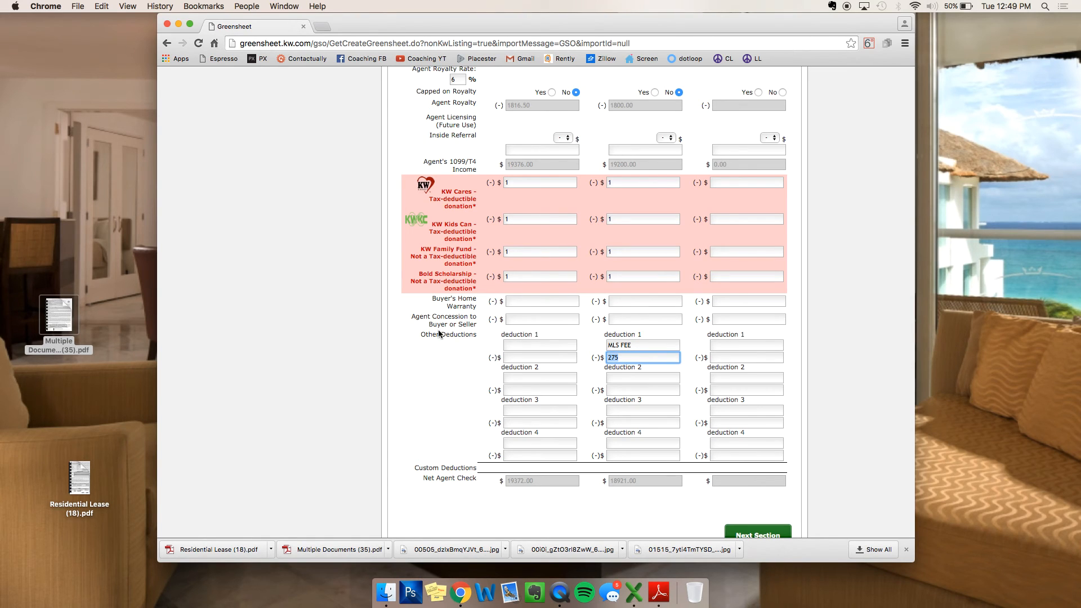
pyautogui.click(346, 253)
pyautogui.scroll(10, 346, 253)
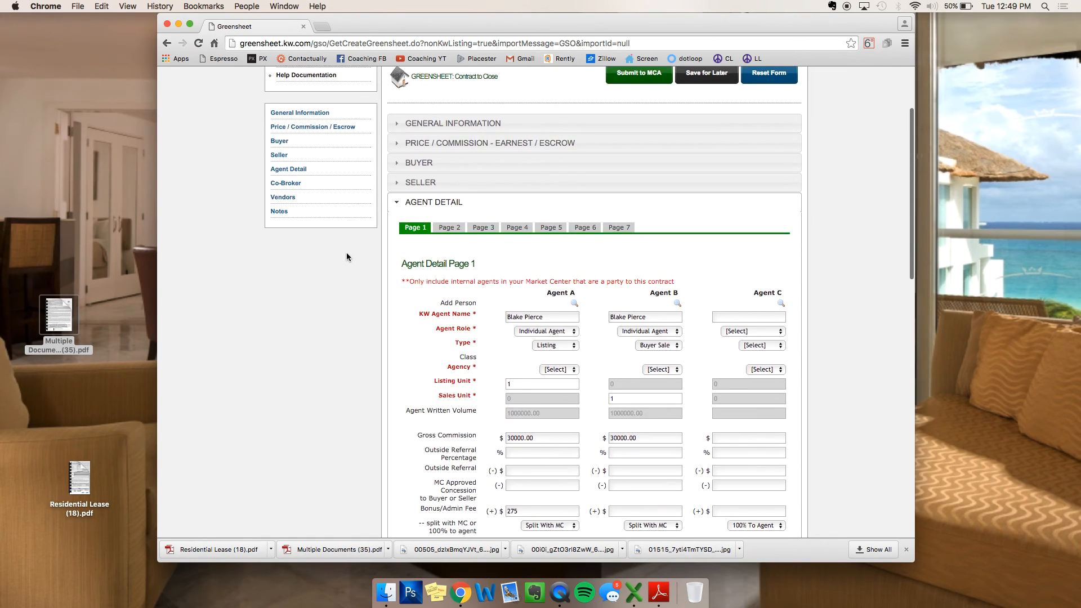
pyautogui.scroll(-5, 346, 257)
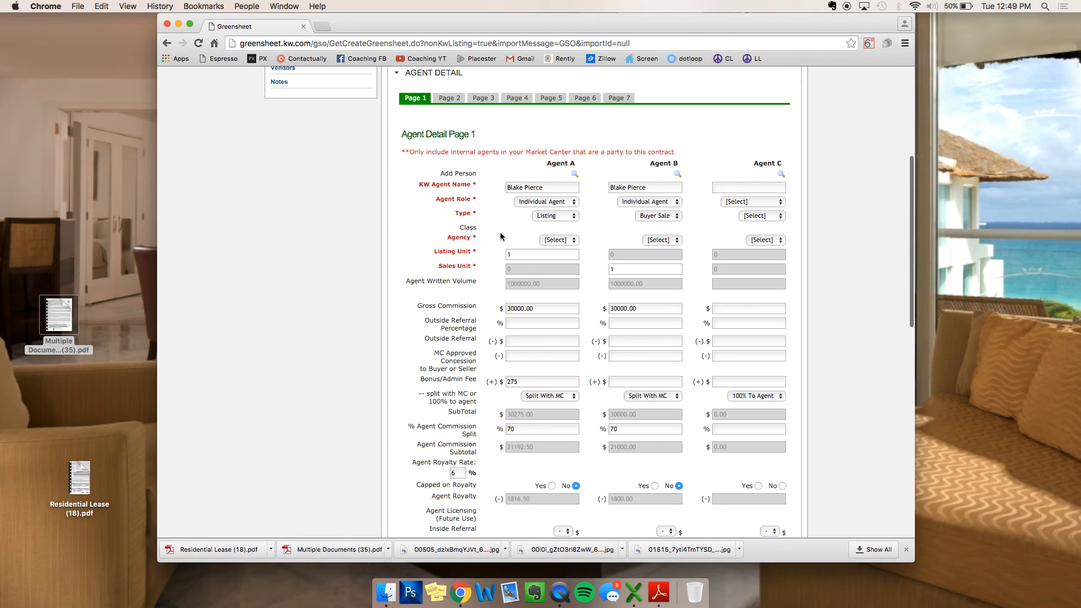
# Step: Set the Agency dropdowns for Agent A and Agent B to Dual
pyautogui.click(549, 240)
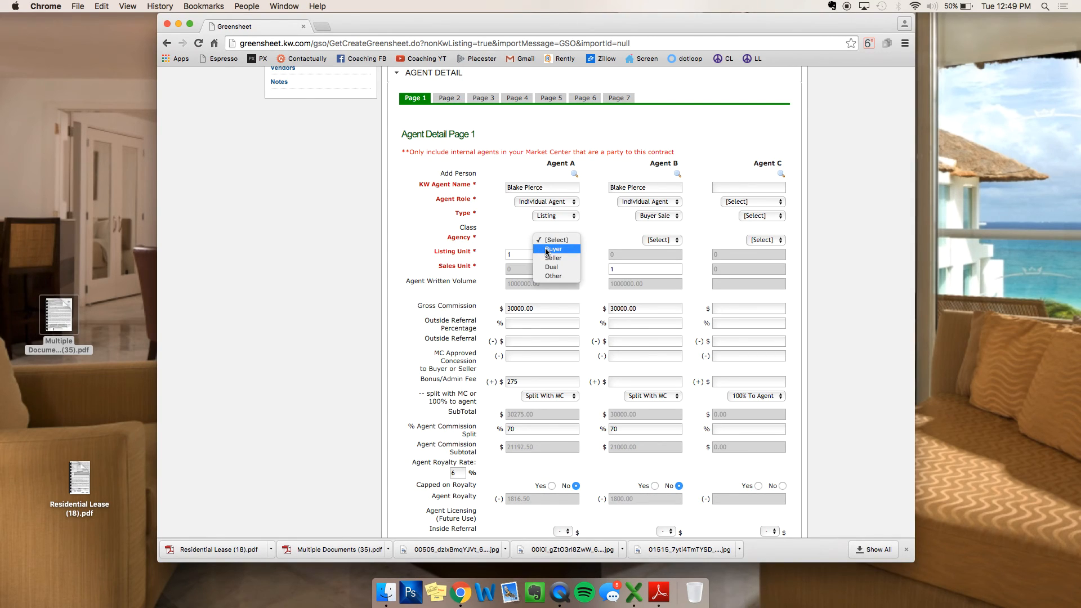
pyautogui.click(550, 267)
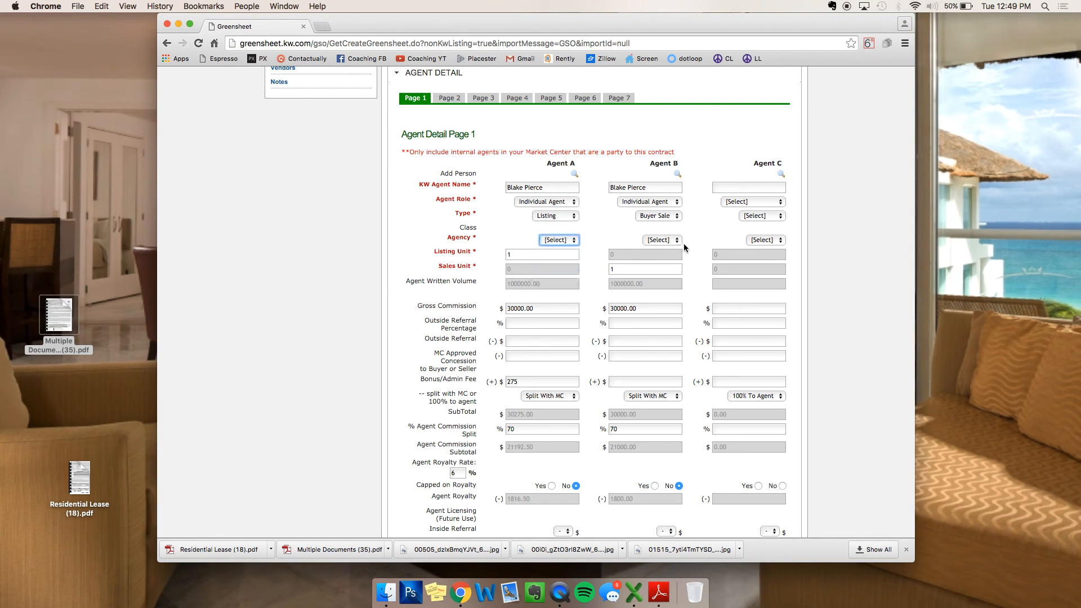
pyautogui.click(669, 241)
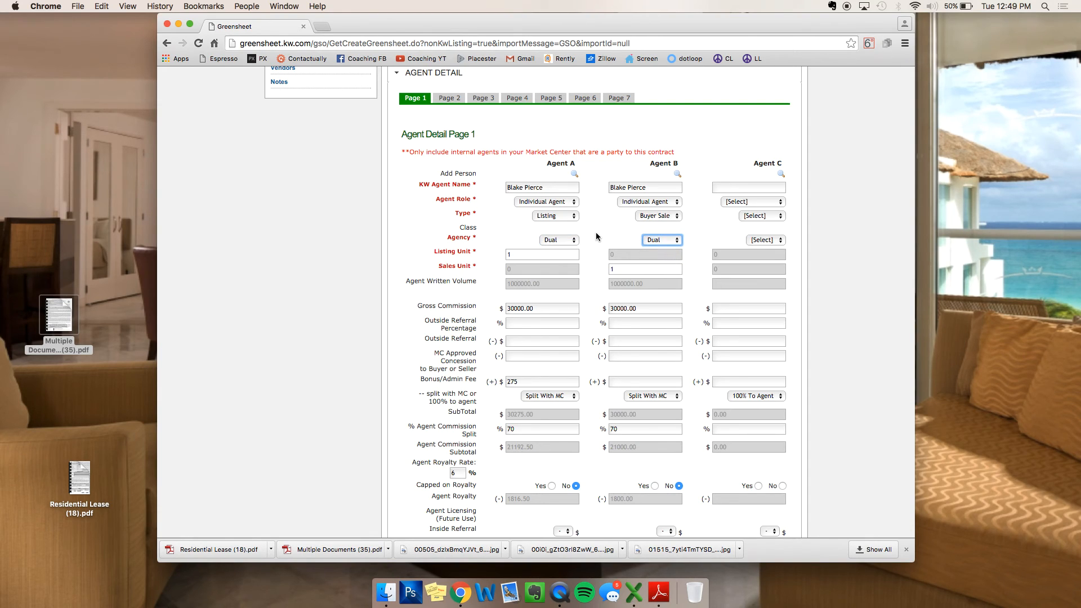
pyautogui.scroll(-15, 596, 236)
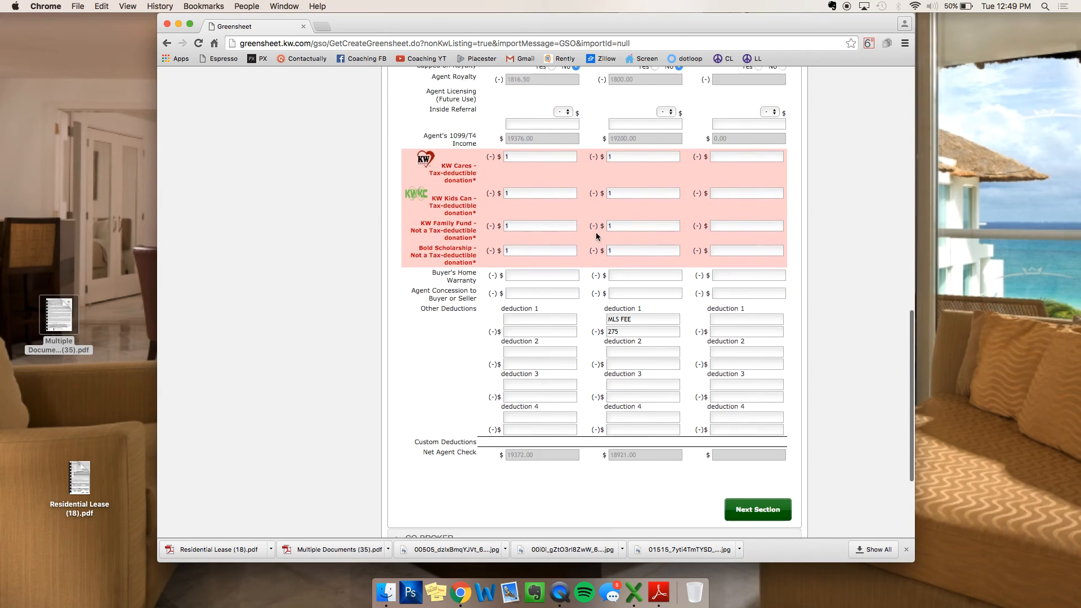
pyautogui.scroll(-1, 596, 233)
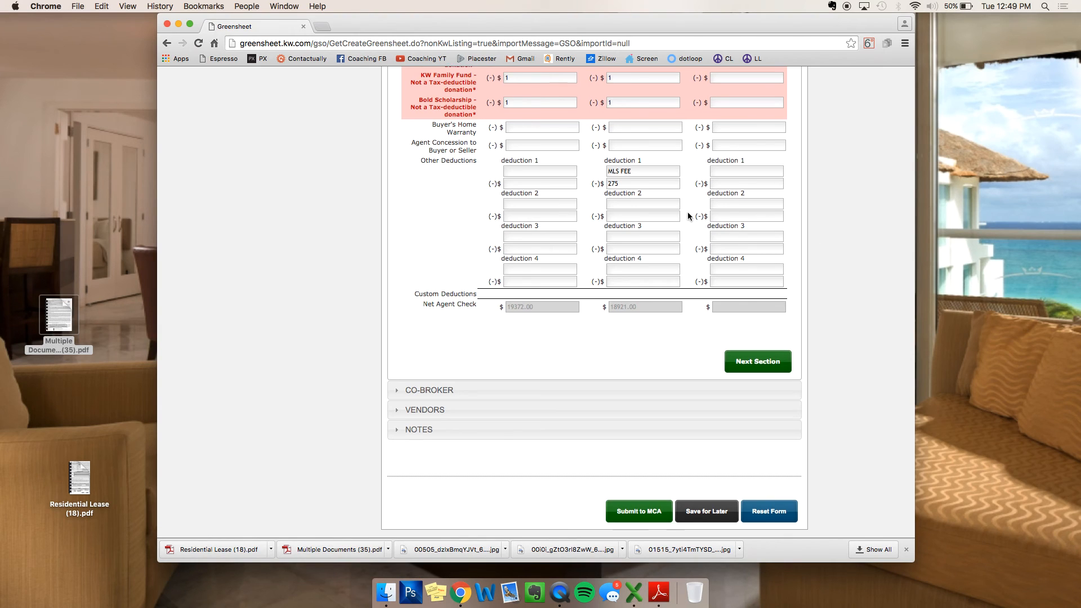
pyautogui.scroll(5, 687, 212)
pyautogui.scroll(-4, 529, 119)
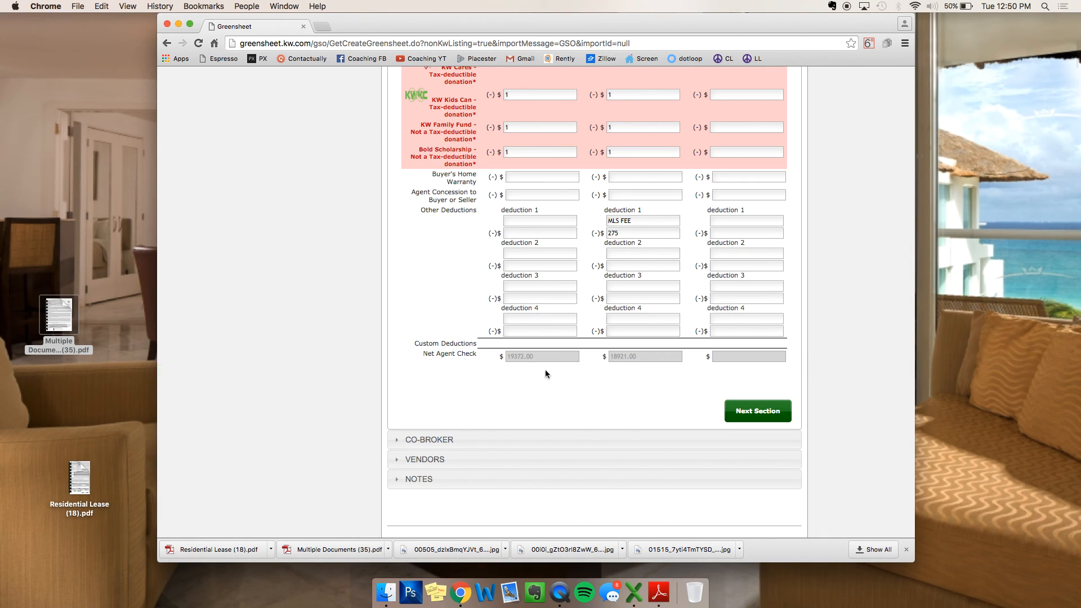
# Step: Advance to the Co-Broker section and pass through the company and agent name fields
pyautogui.scroll(-1, 677, 387)
pyautogui.click(751, 389)
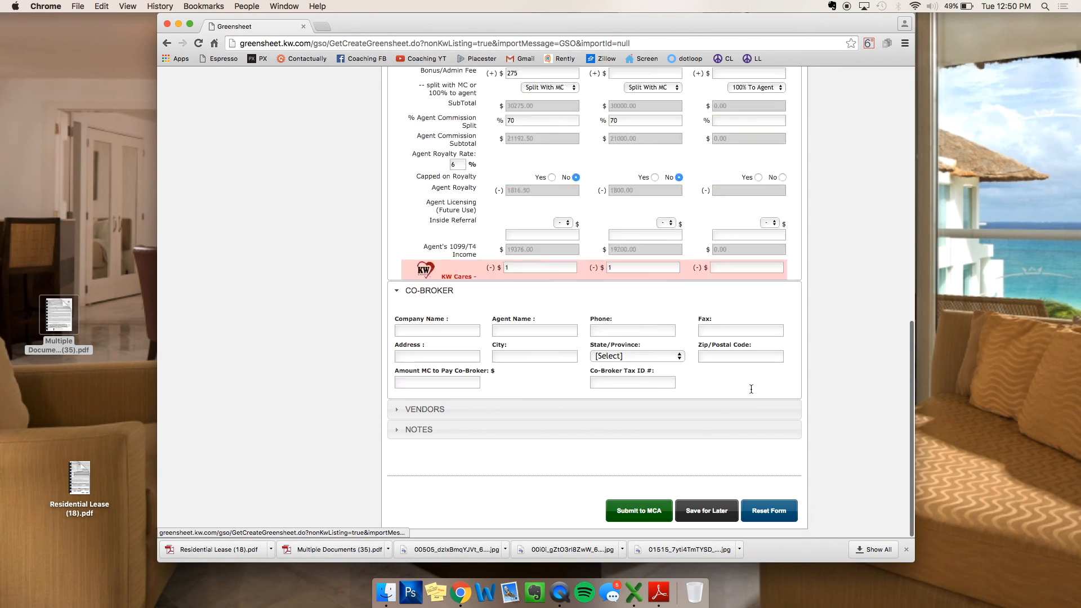
pyautogui.click(448, 195)
pyautogui.click(538, 191)
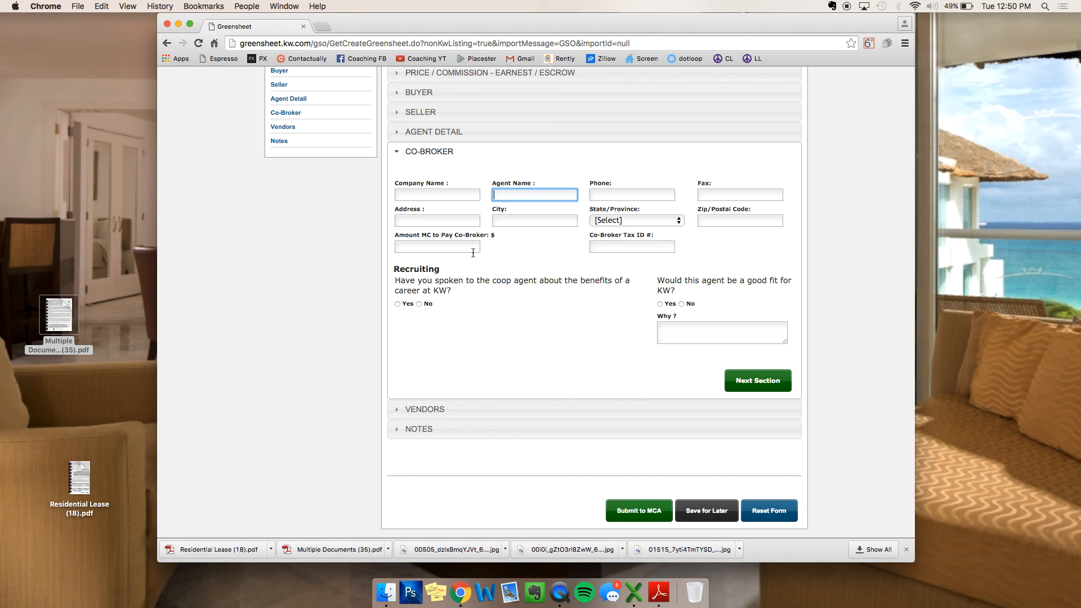
# Step: Answer Yes to speaking with the coop agent, No to good fit, reason 'They were mean'
pyautogui.click(397, 303)
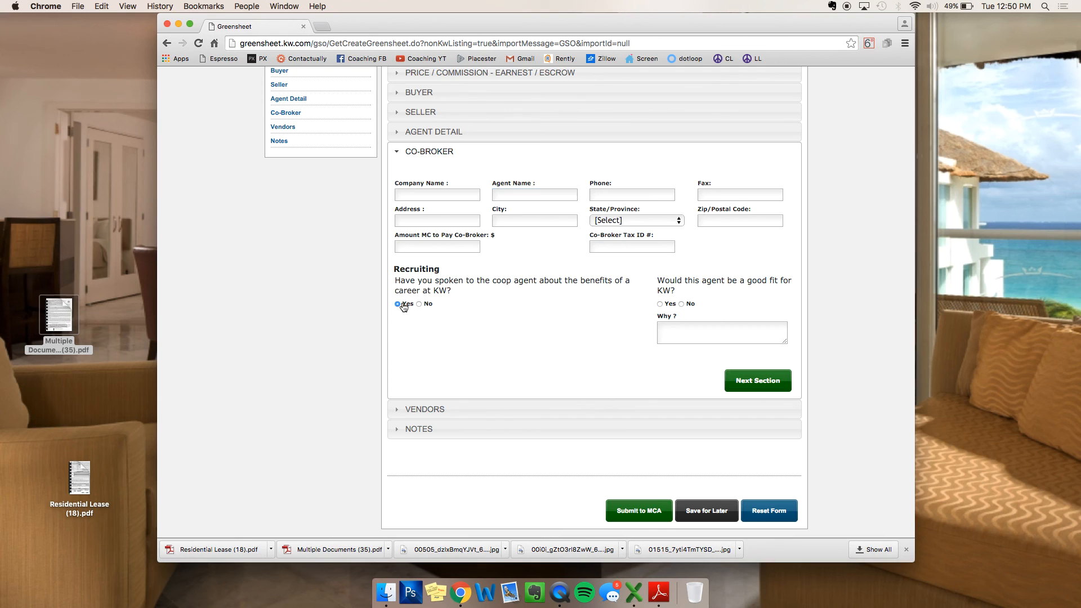
pyautogui.click(690, 303)
pyautogui.click(688, 330)
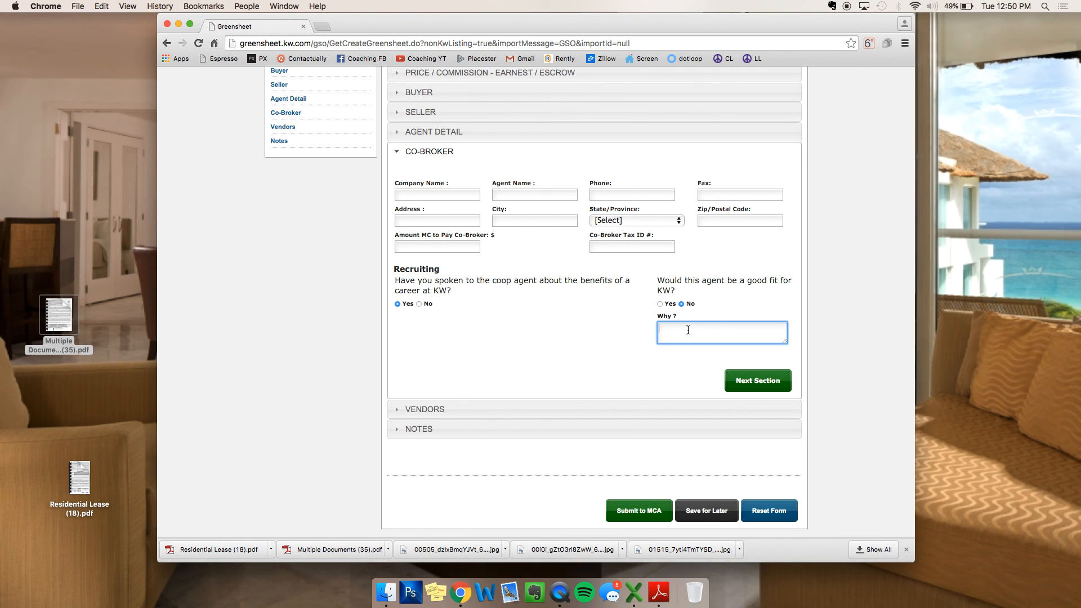
pyautogui.write('They were mean')
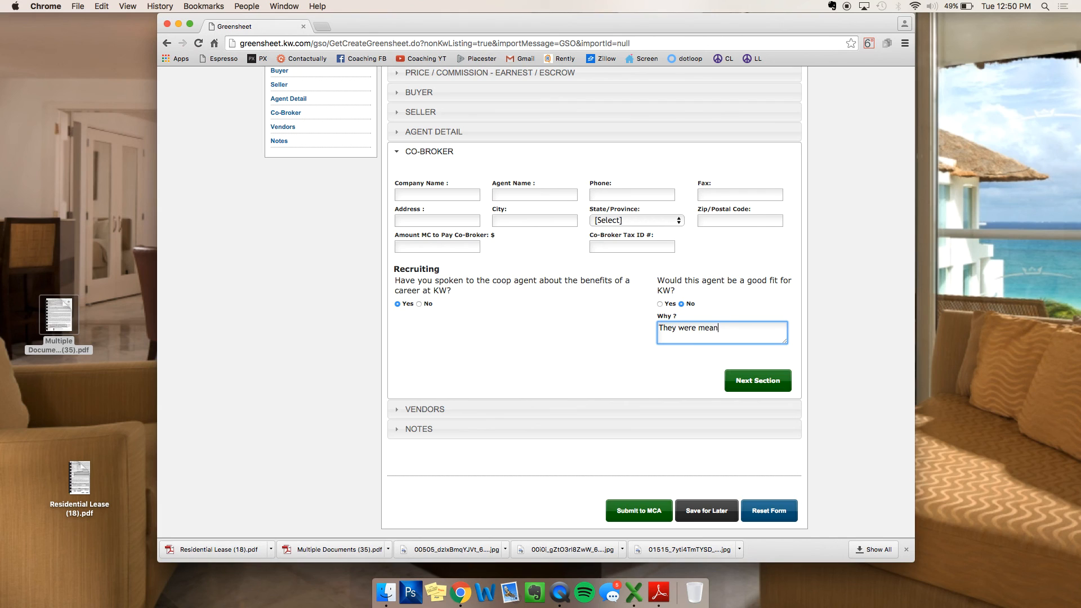
pyautogui.click(754, 377)
# Step: Skip the empty Vendors section and place the cursor in the Notes box
pyautogui.scroll(-3, 598, 269)
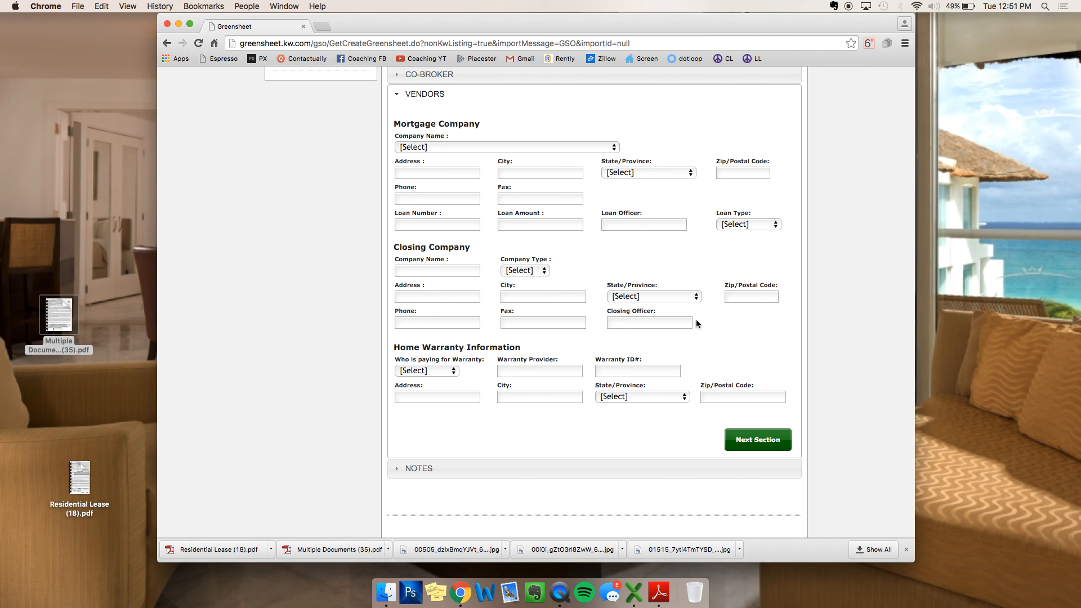
pyautogui.click(758, 439)
pyautogui.click(520, 313)
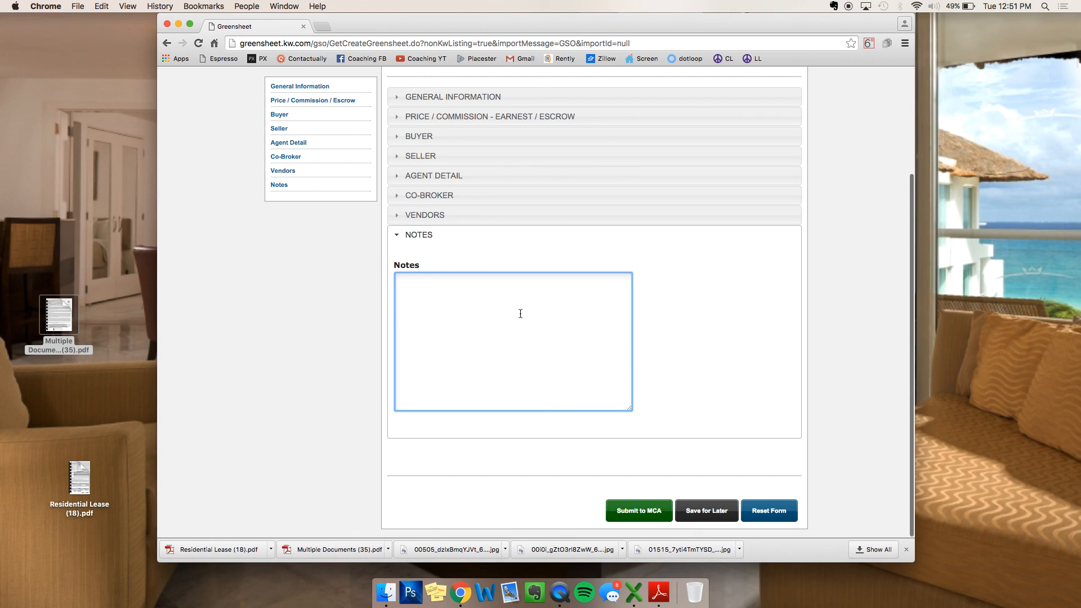
# Step: Finish the note so the Notes box reads 'ya I sold it', then scroll back up
pyautogui.write('I sold it')
pyautogui.scroll(5, 663, 310)
pyautogui.scroll(-5, 663, 313)
pyautogui.scroll(5, 678, 370)
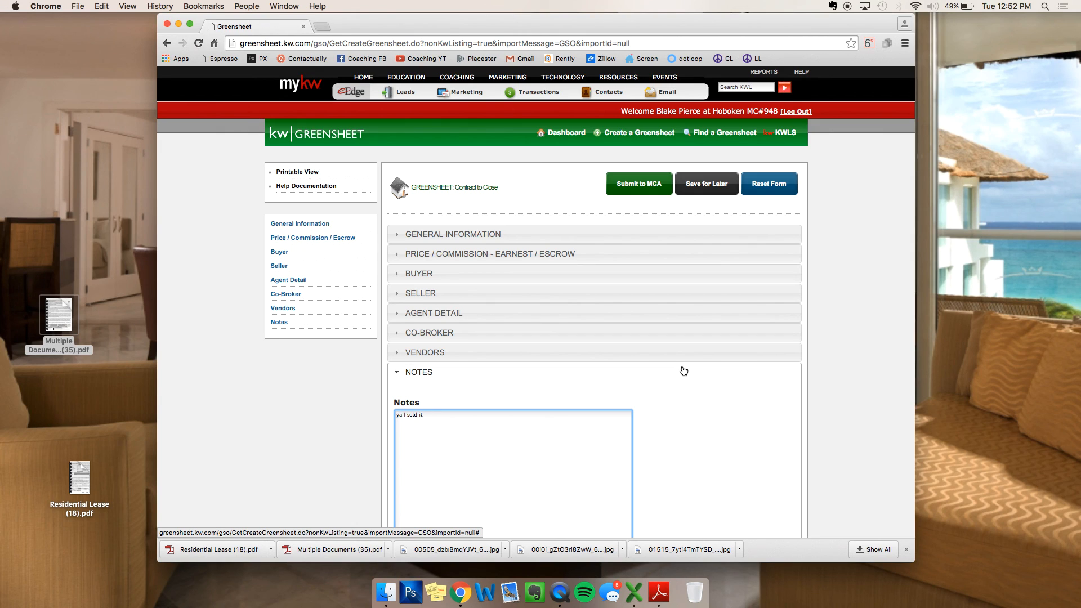
pyautogui.click(533, 315)
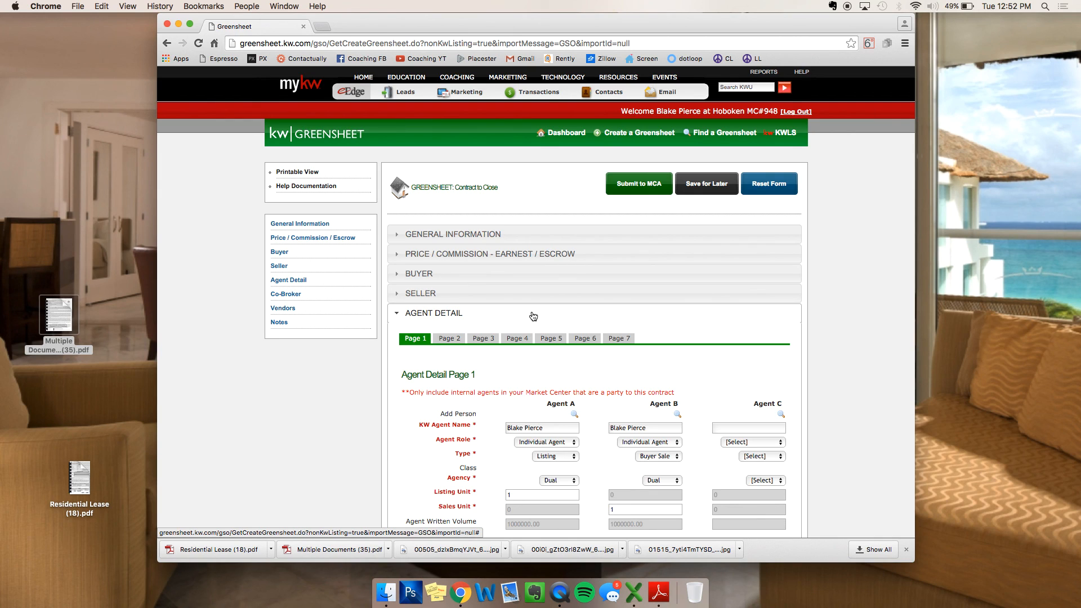
pyautogui.click(553, 273)
pyautogui.click(560, 256)
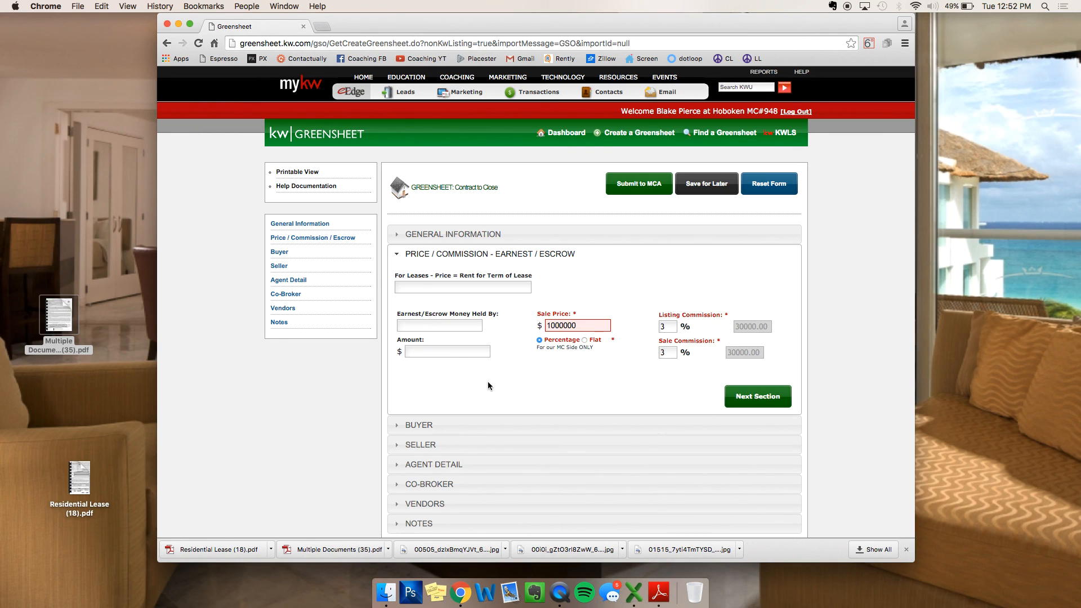
pyautogui.scroll(-3, 488, 380)
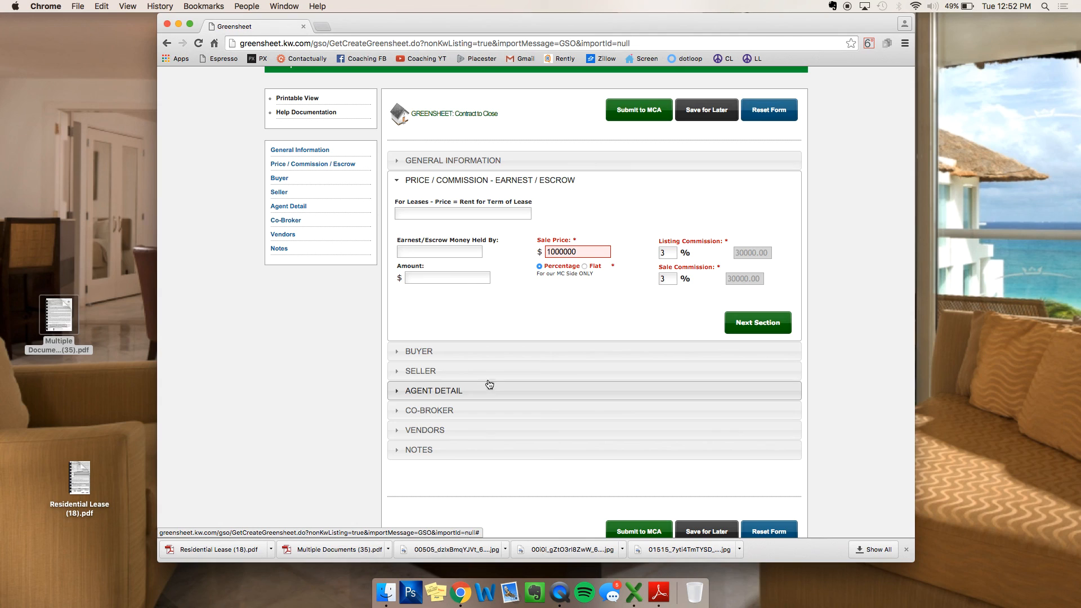
pyautogui.click(675, 251)
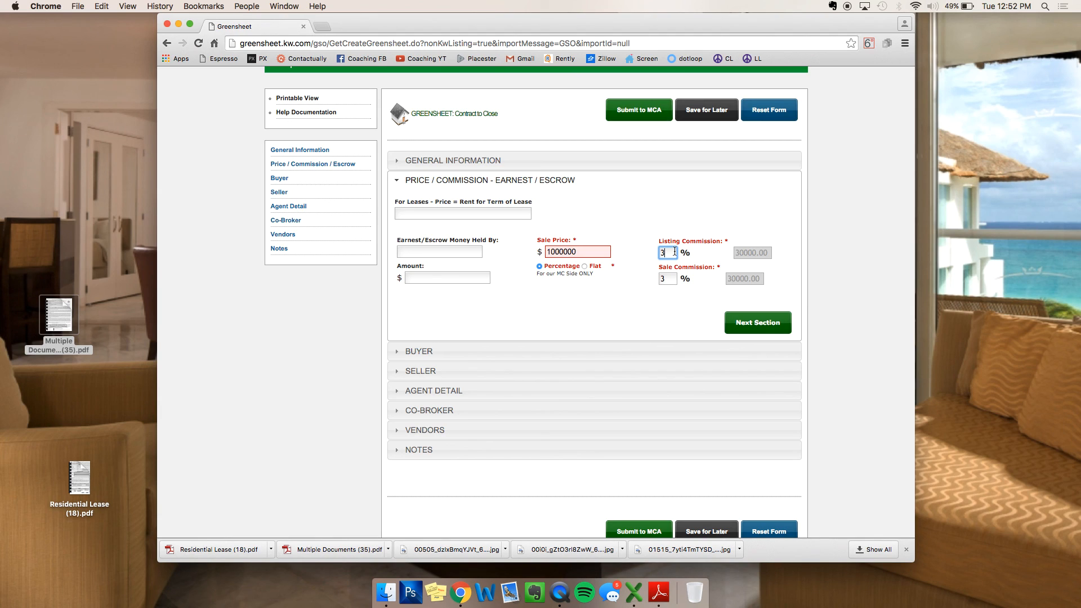
pyautogui.click(737, 253)
pyautogui.scroll(-1, 644, 266)
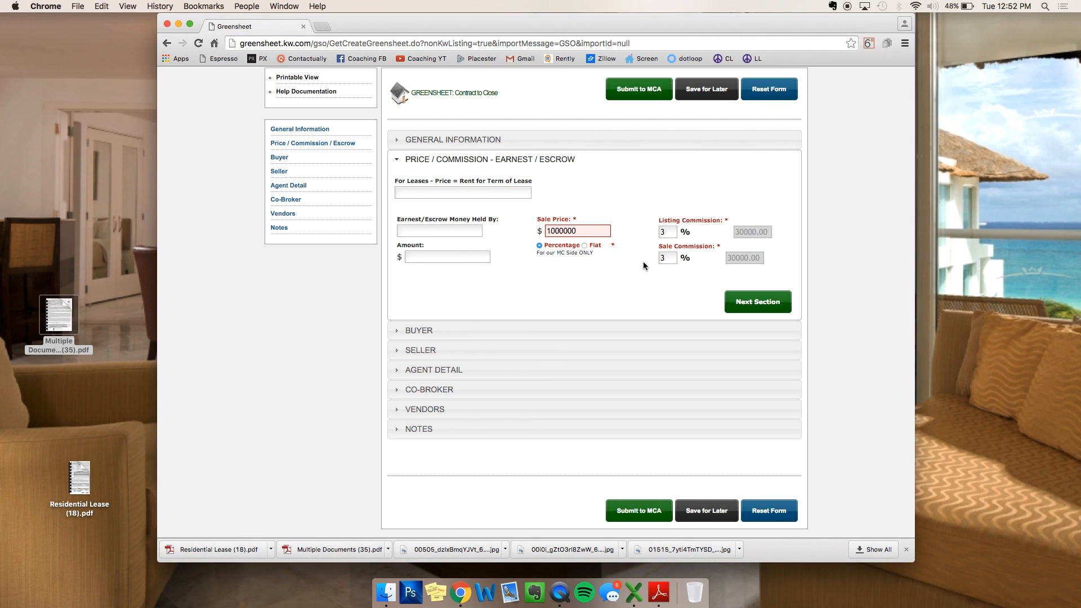
pyautogui.click(501, 438)
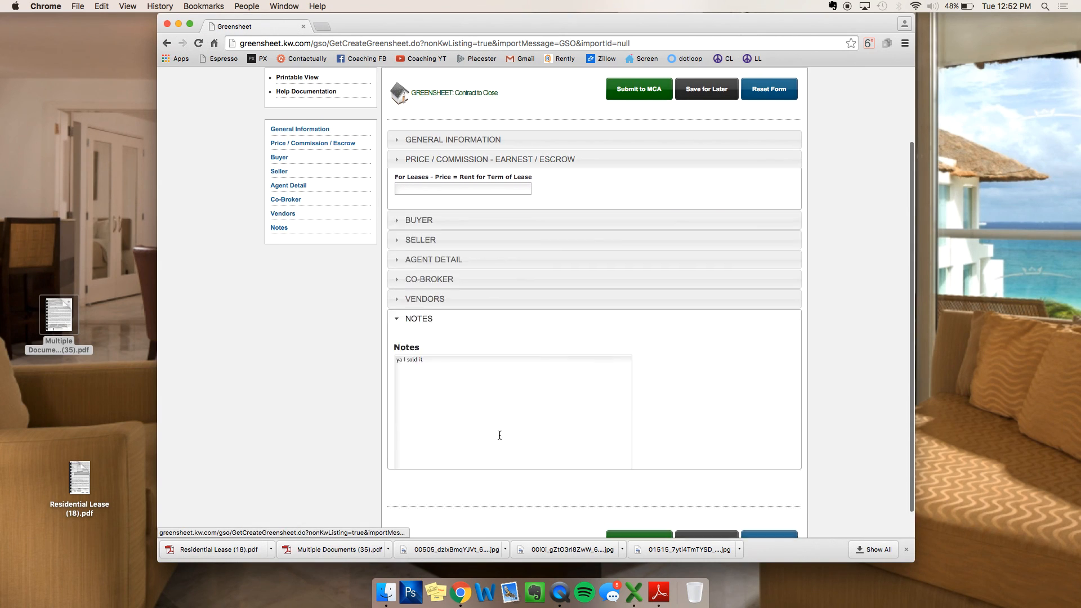